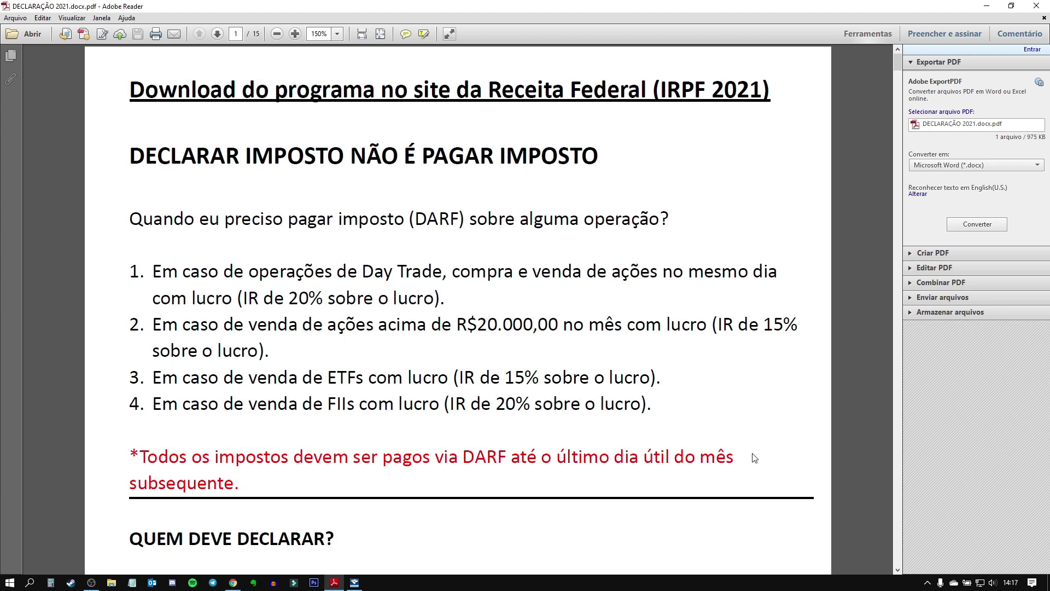
Step: Scroll the guide down to the 'Quem deve declarar?' section and the required documents list
scroll(754, 457, "down", 5)
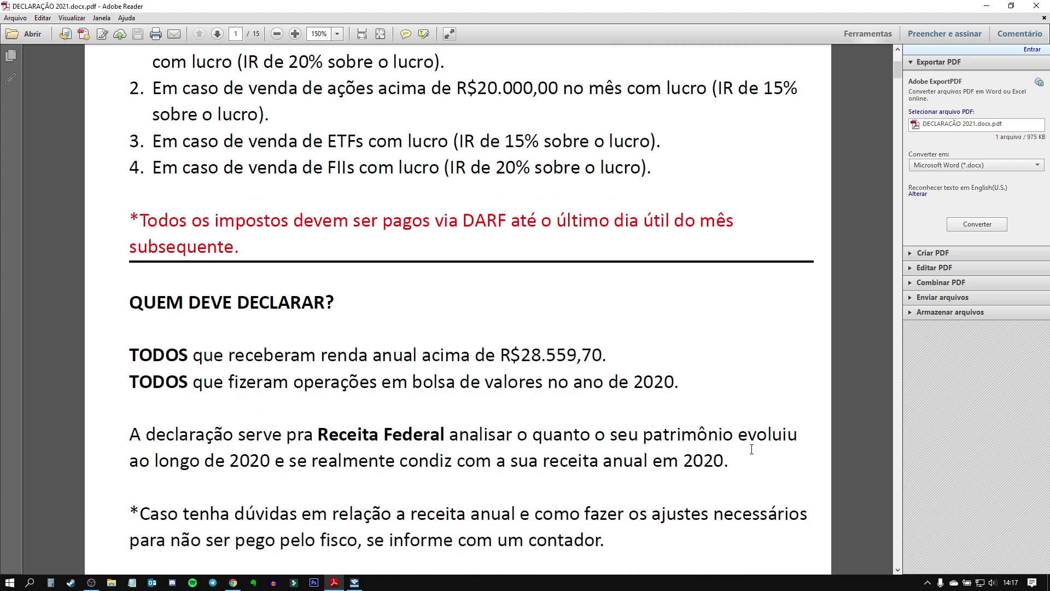
scroll(753, 453, "down", 2)
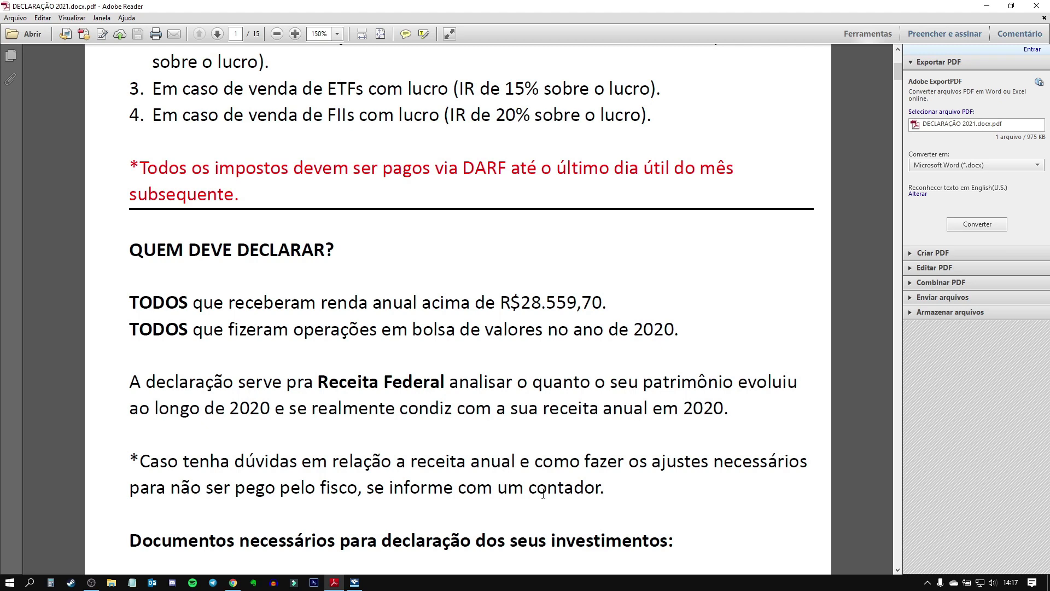
scroll(635, 484, "down", 2)
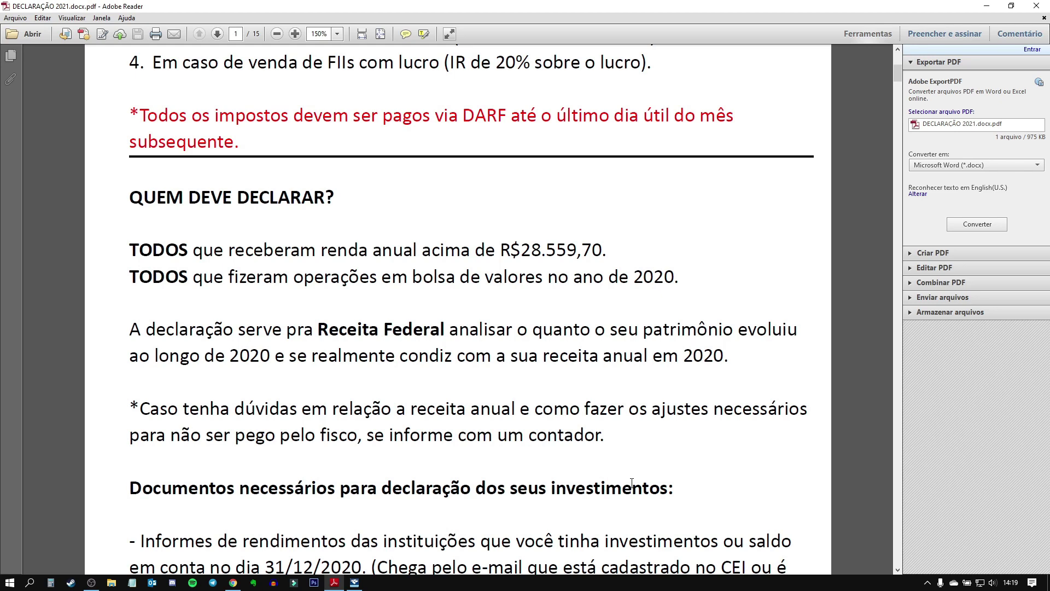
scroll(632, 483, "down", 3)
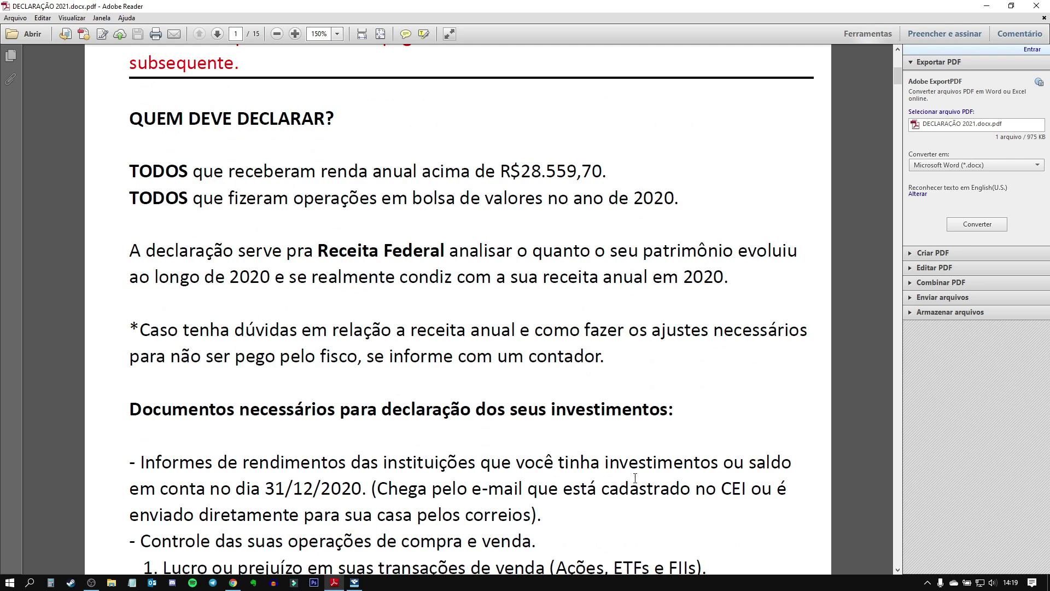
Step: Scroll past page 1 to the 'Declaração de aplicações em Renda Fixa' heading
scroll(632, 484, "down", 2)
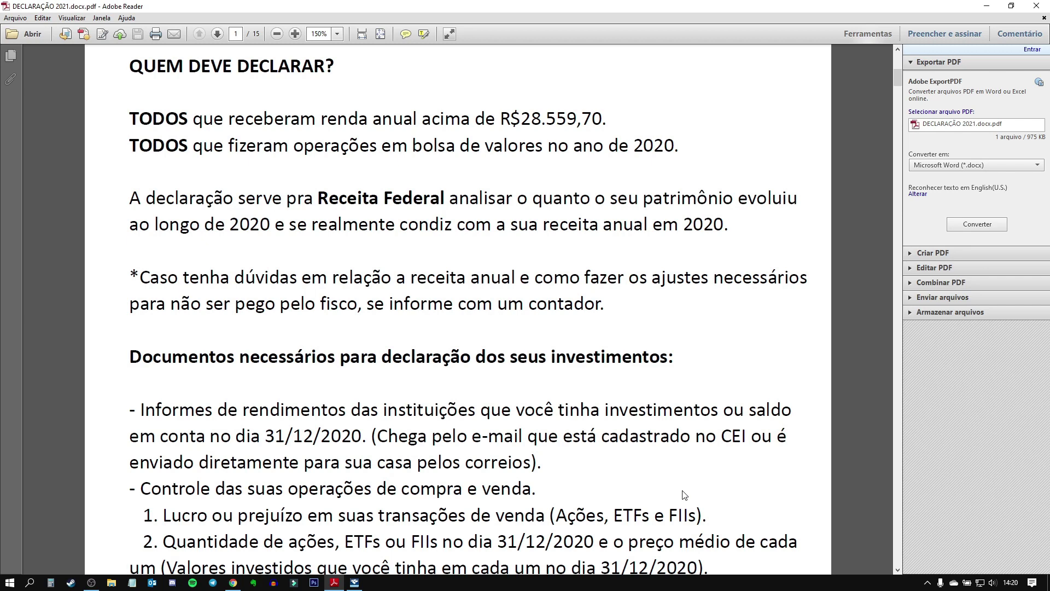
scroll(684, 495, "down", 3)
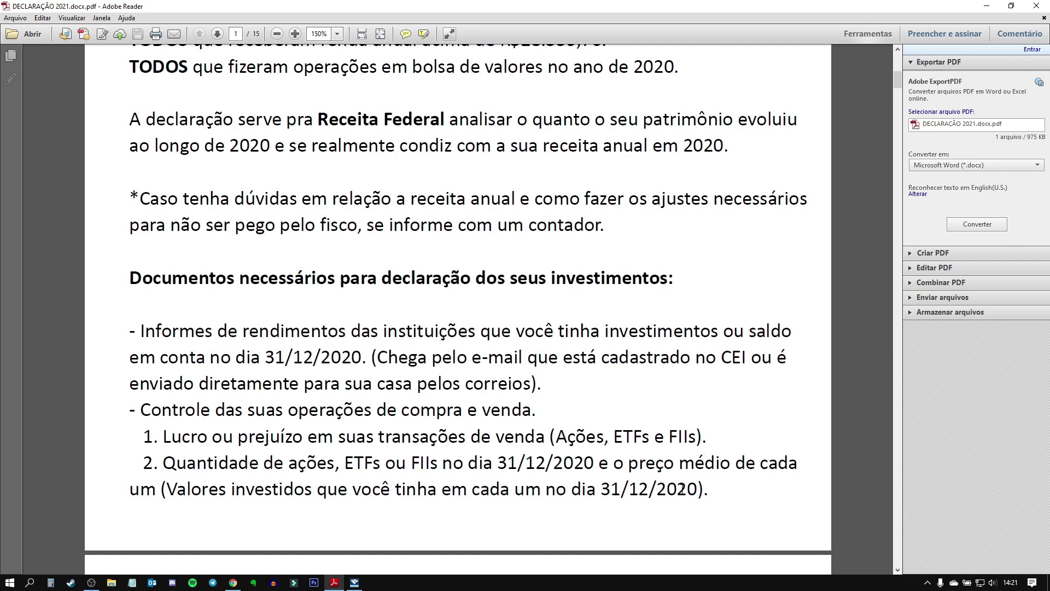
scroll(681, 488, "up", 1)
scroll(722, 472, "down", 6)
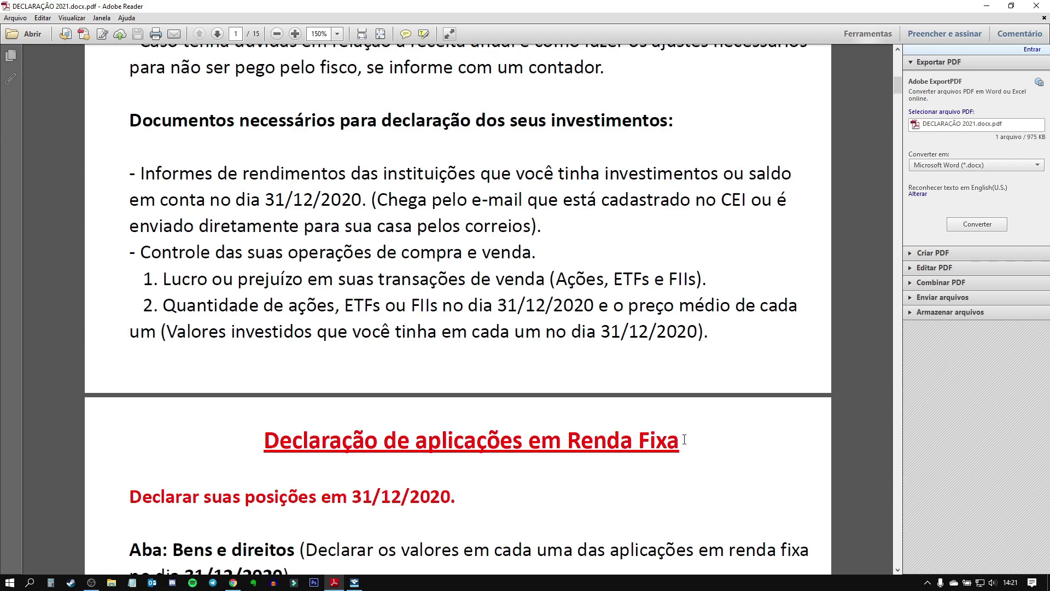
Step: Scroll through pages 2–4 to page 5, covering Ações (Código 31) and JSCP (Código 99)
scroll(705, 465, "down", 15)
scroll(636, 455, "down", 20)
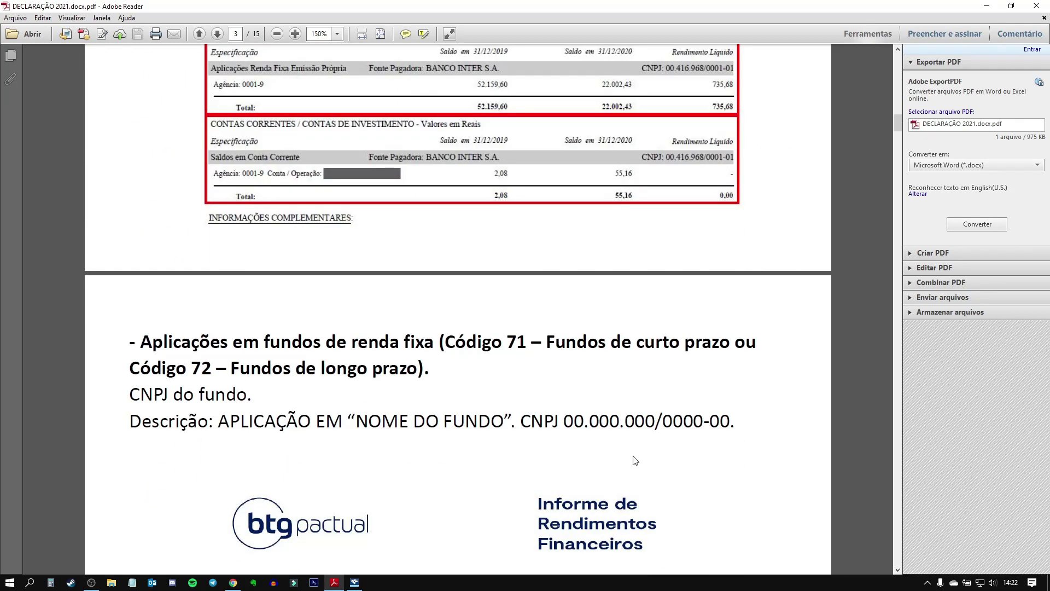
scroll(635, 461, "down", 14)
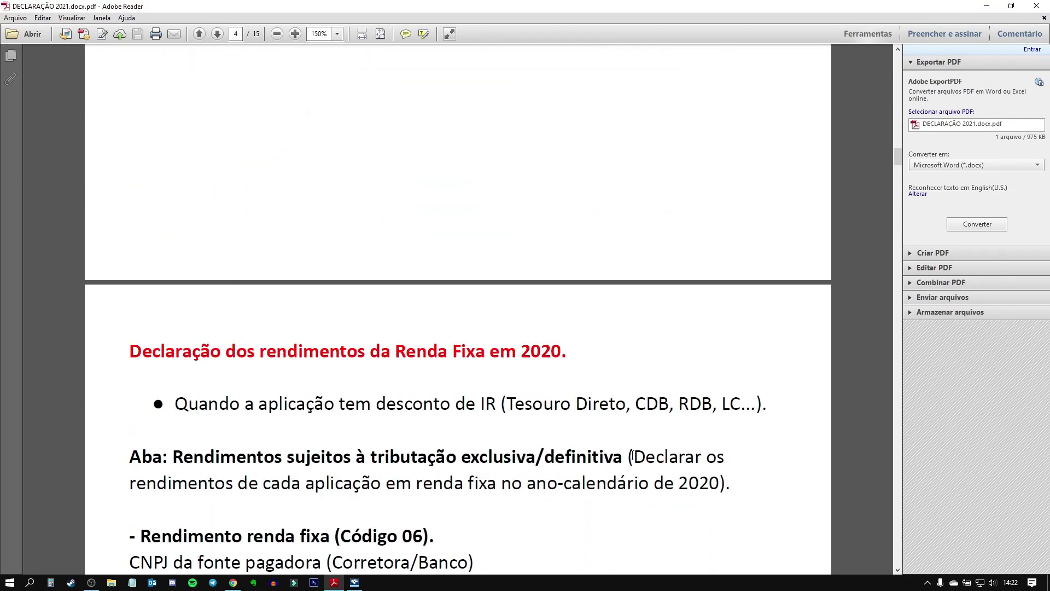
scroll(640, 463, "down", 10)
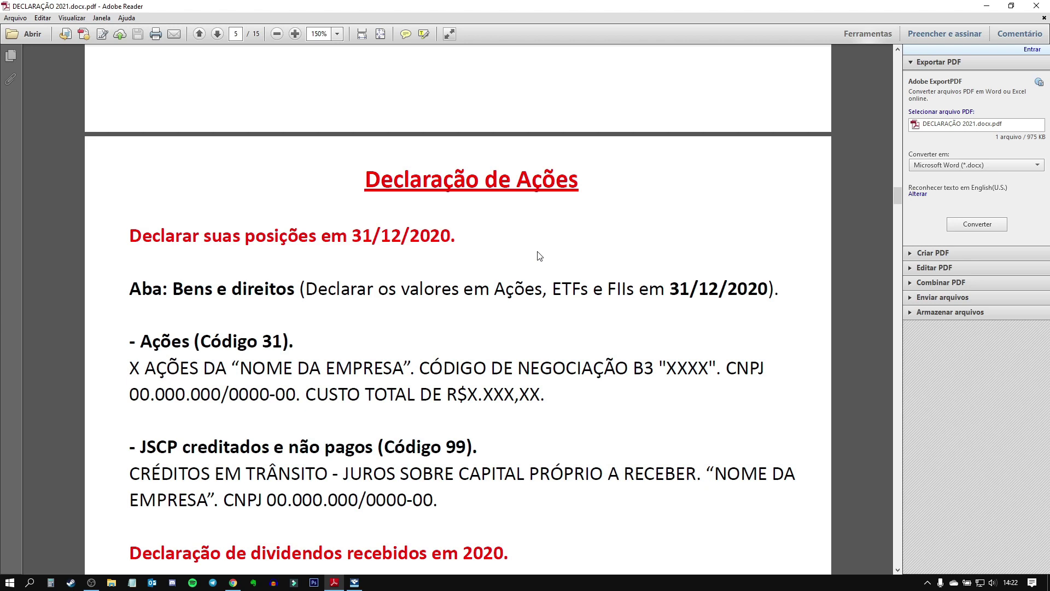
Step: Open the in-progress Ajuste declaration from the Em Preenchimento list in IRPF 2021
left_click(355, 582)
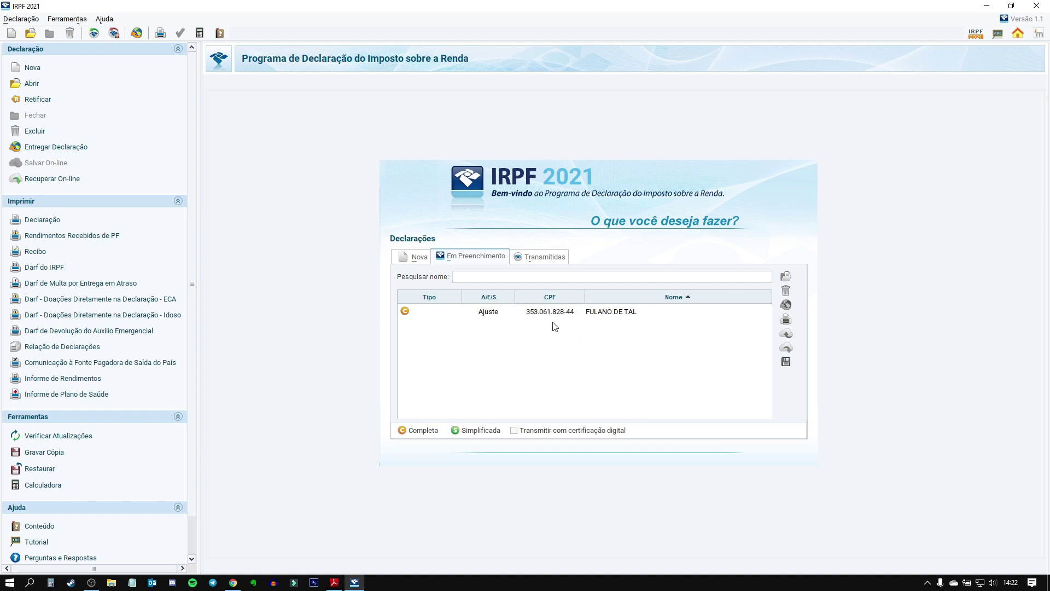
left_click(625, 312)
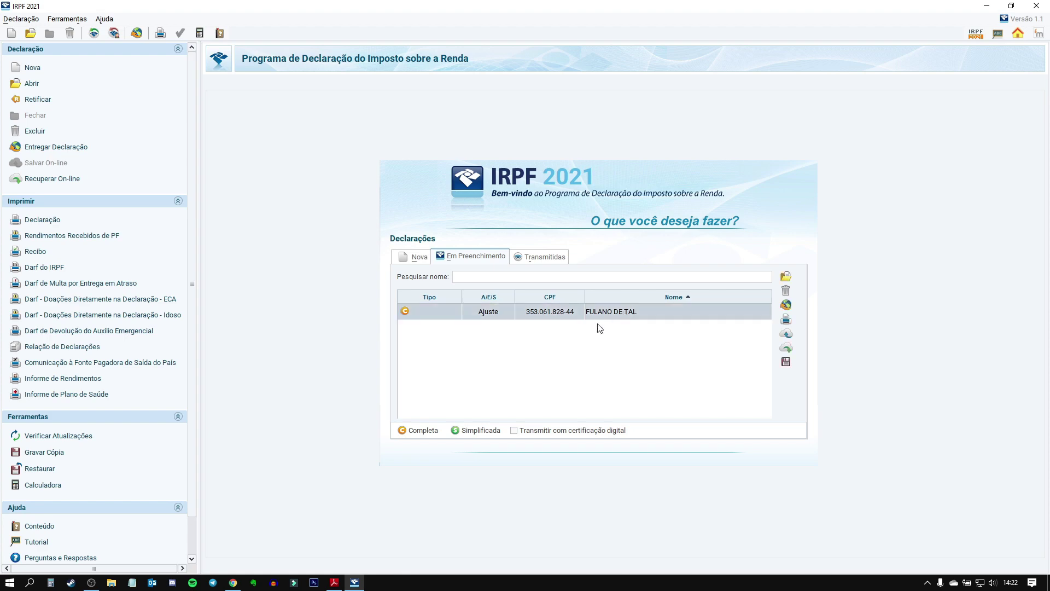
double_click(629, 311)
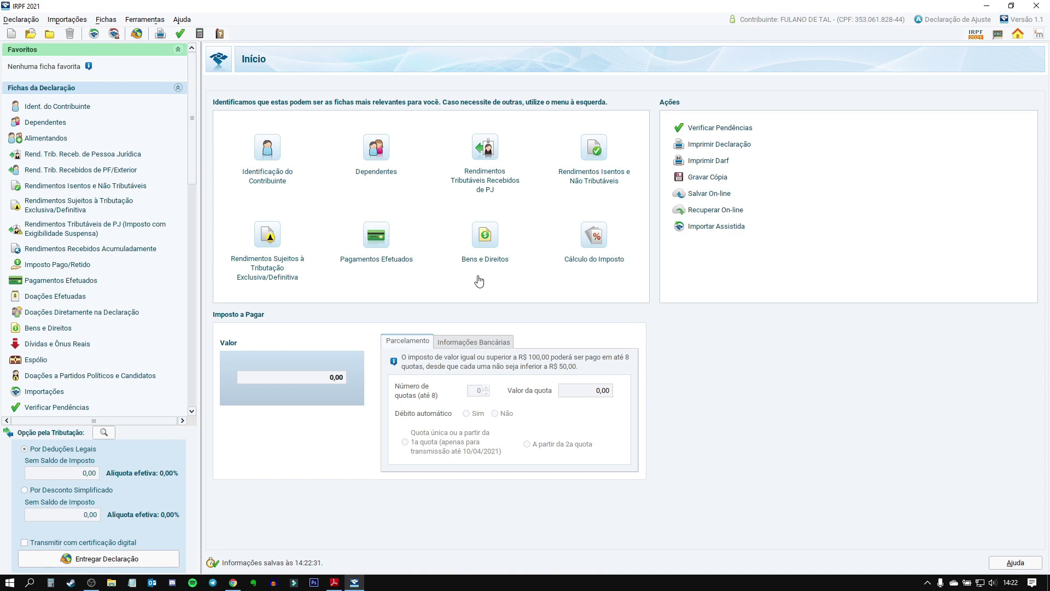
Step: Look over Bens e Direitos and both Rendimentos lists, then return to the PDF guide
left_click(485, 244)
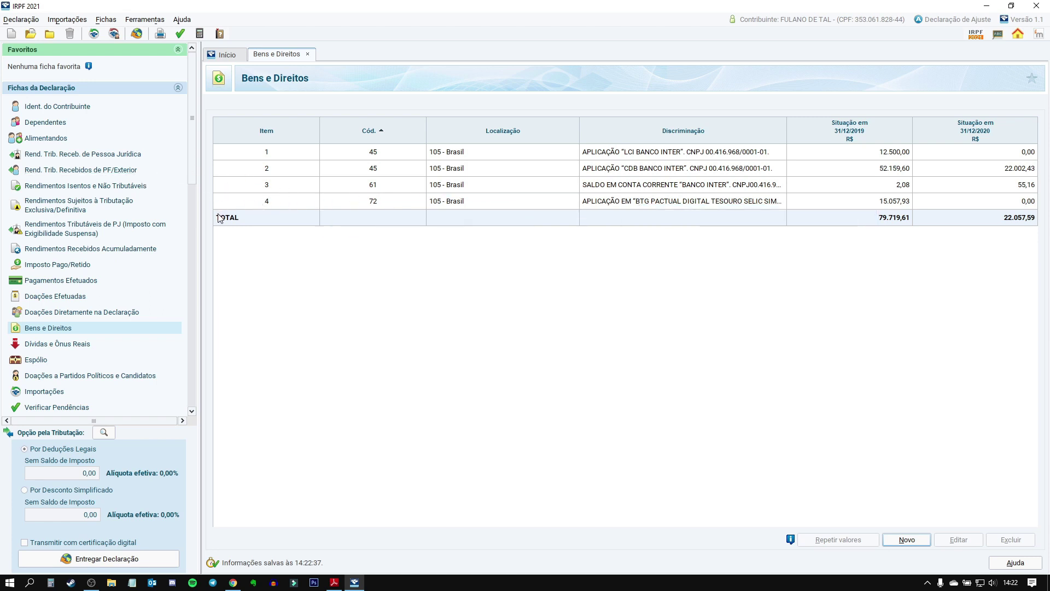
left_click(71, 188)
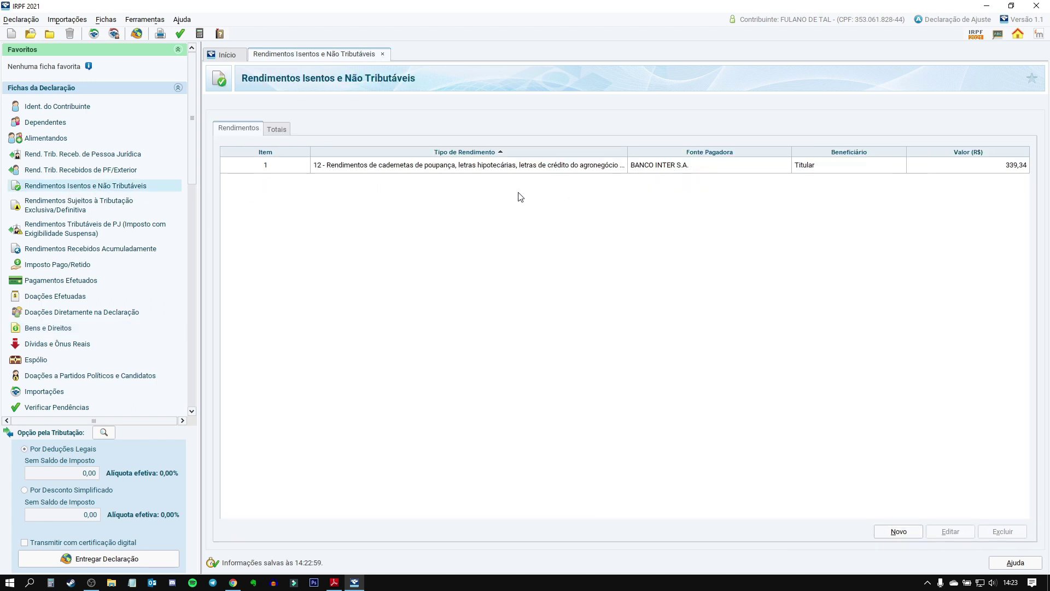
left_click(78, 205)
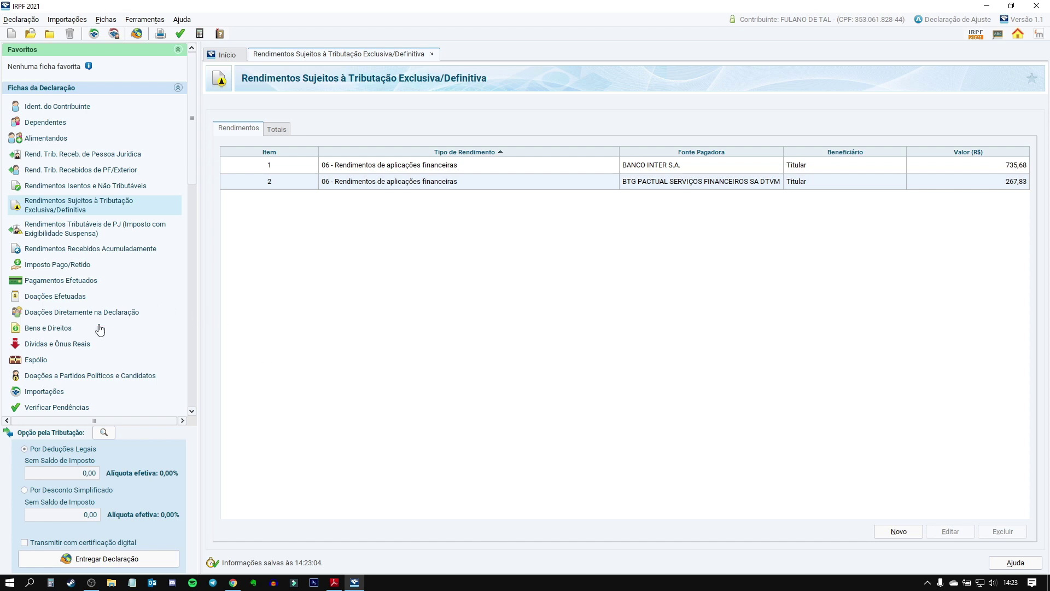
left_click(59, 328)
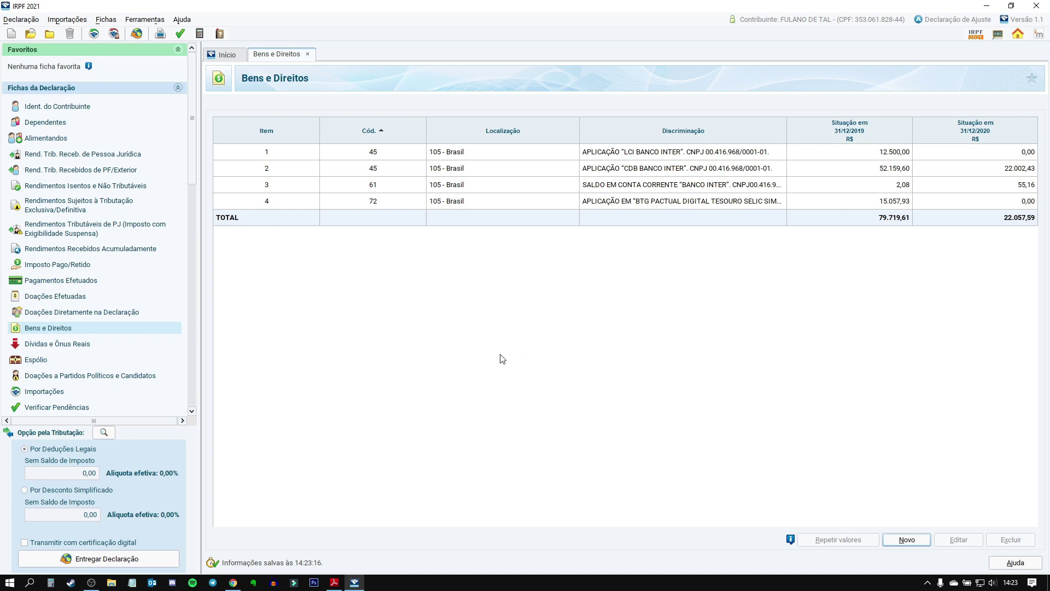
left_click(334, 583)
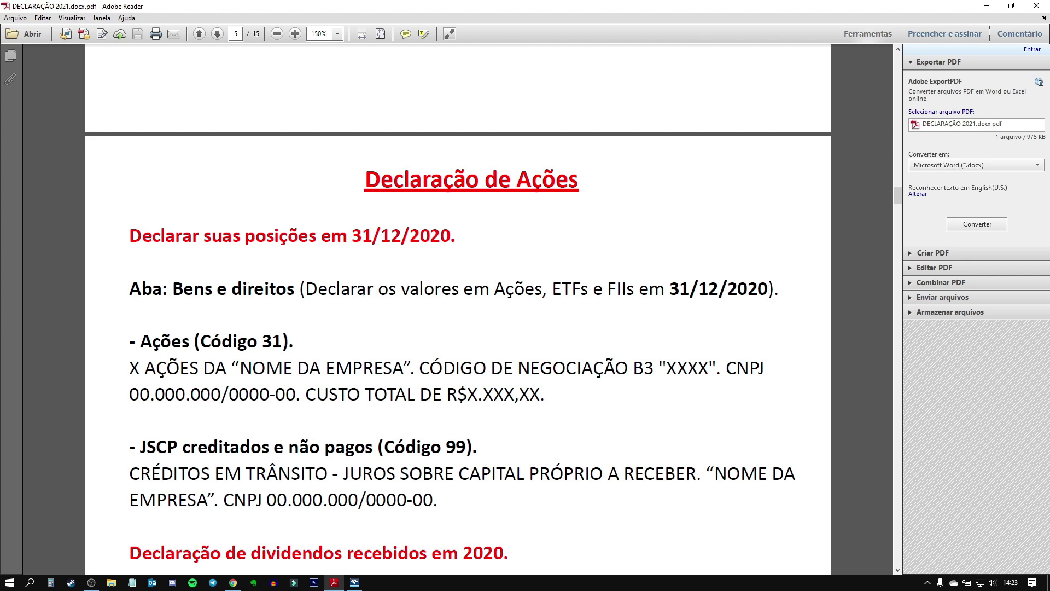
Step: Copy the guide's 'X AÇÕES DA …' Código 31 description template and return to IRPF 2021
left_click_drag(207, 342, 294, 346)
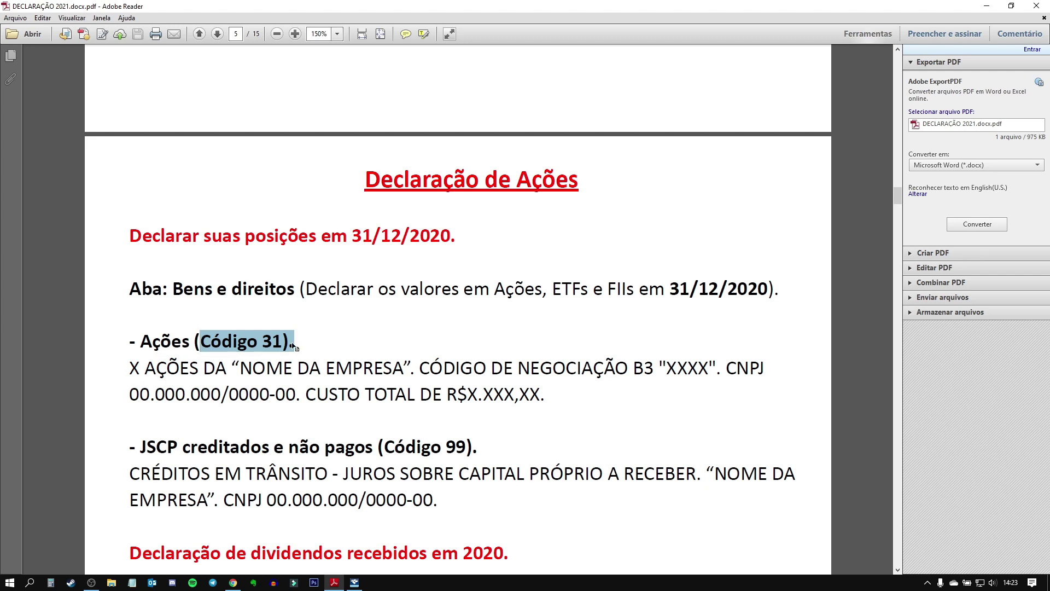
left_click(238, 343)
left_click_drag(128, 367, 521, 389)
key("ctrl+c")
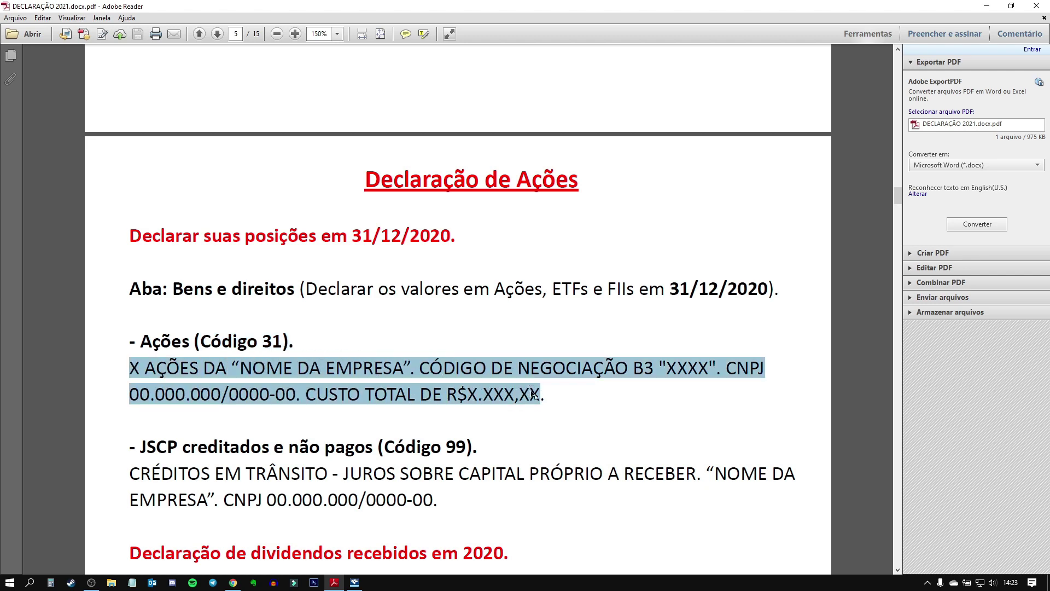
left_click(355, 582)
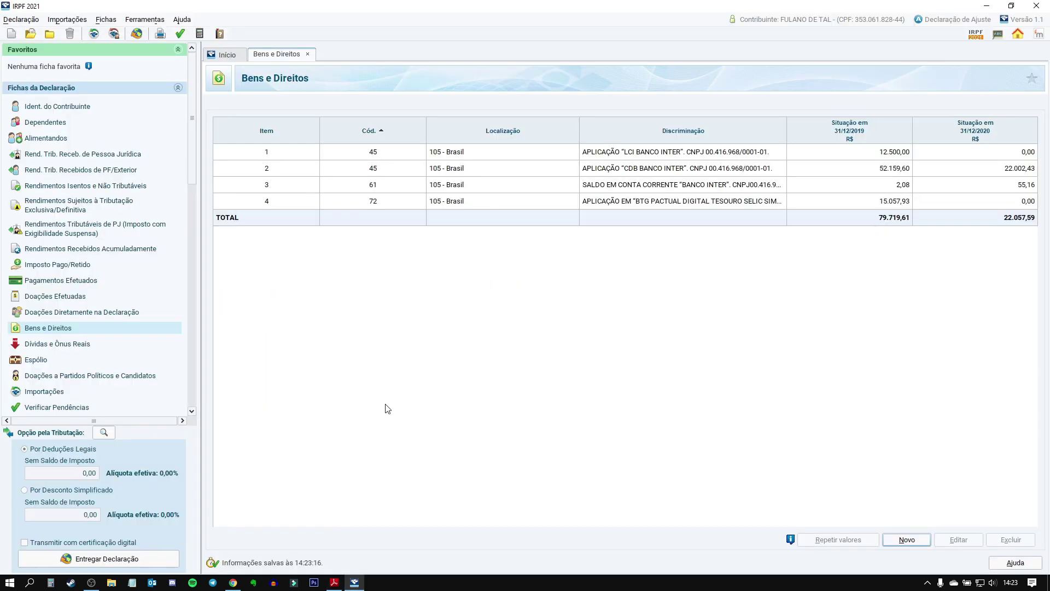
Step: Add a new asset with code 31 – Ações and paste the stock template into Discriminação
left_click(908, 540)
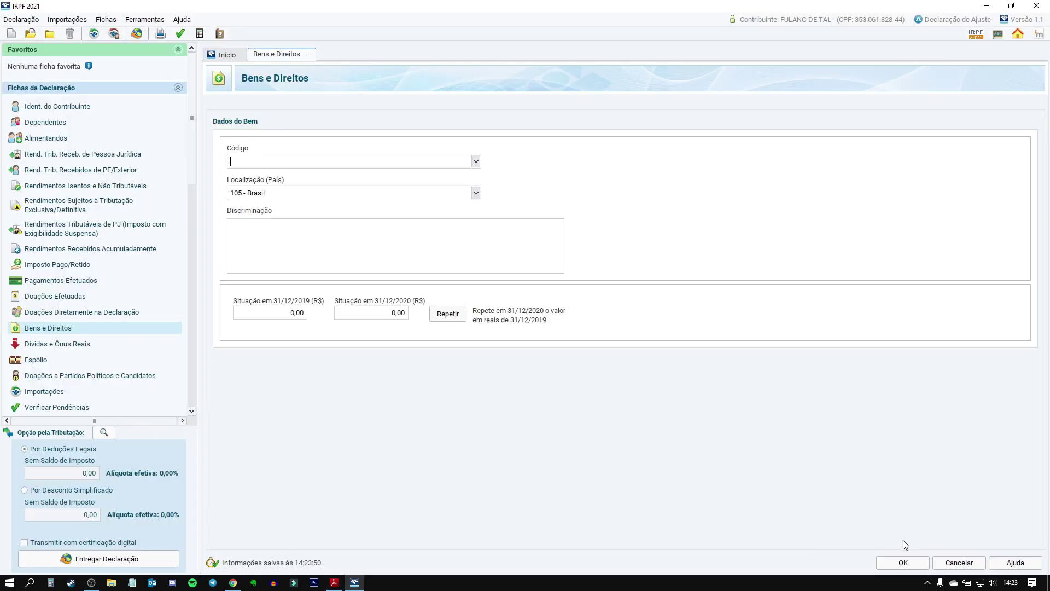
type("31")
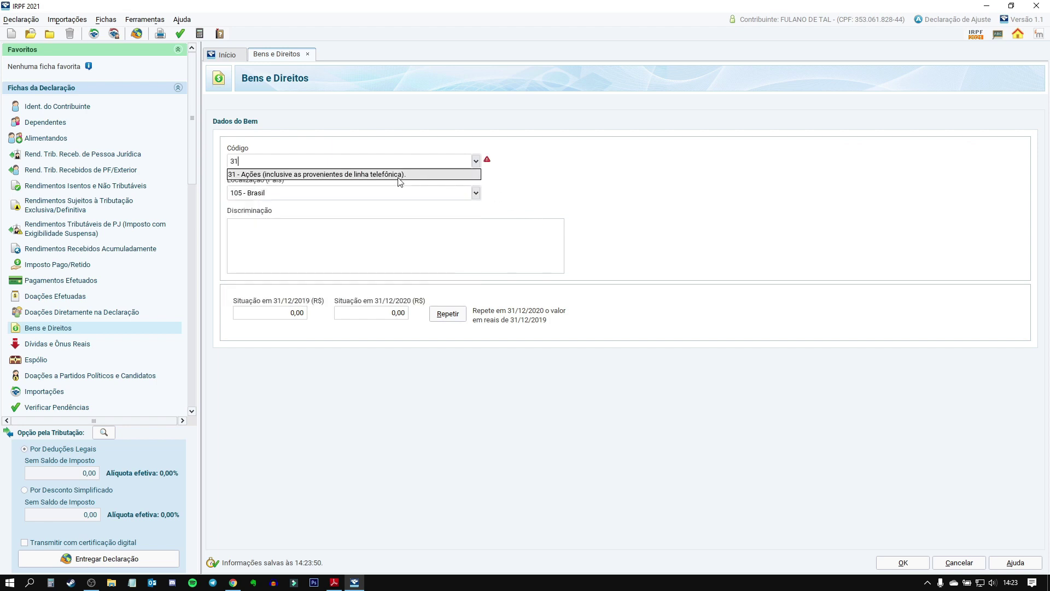
left_click(398, 175)
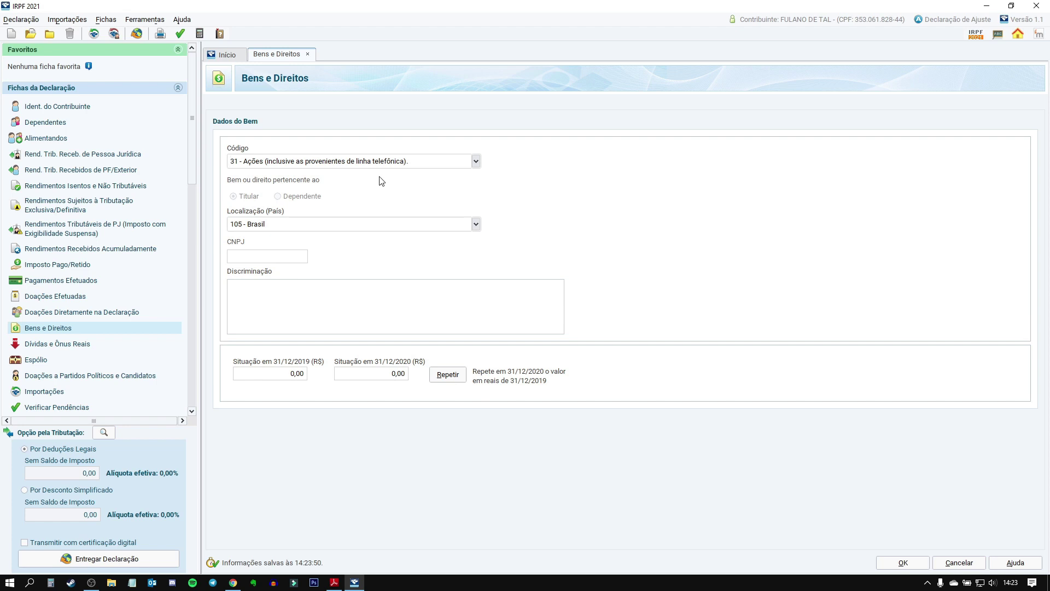
left_click(247, 260)
left_click(255, 305)
key("ctrl+v")
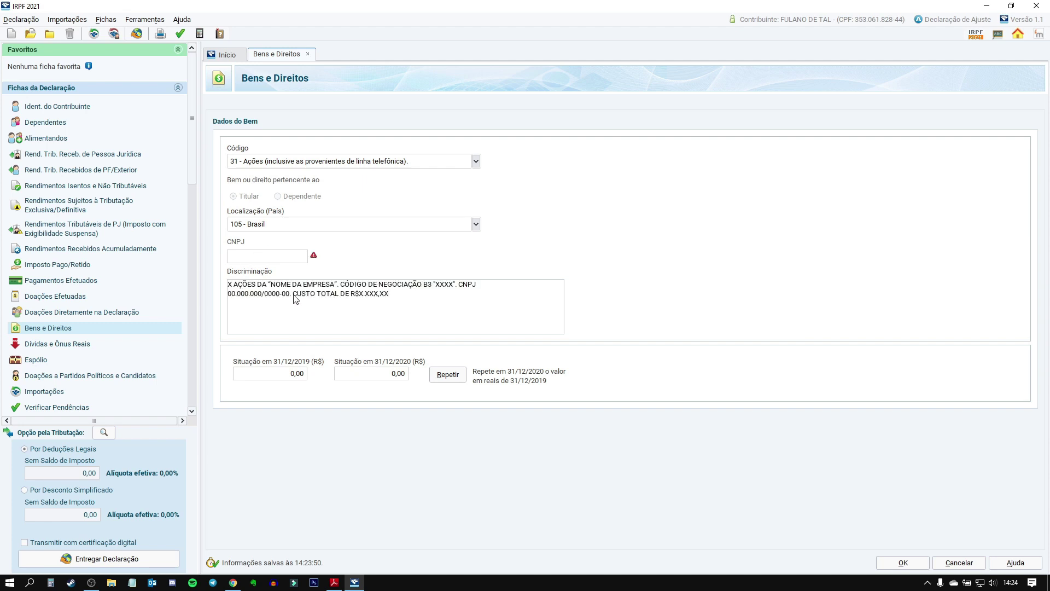
Step: Read the Itaúsa income report's JSCP and dividend figures, then go to the IR spreadsheet
left_click(340, 581)
scroll(502, 353, "down", 5)
scroll(502, 353, "down", 20)
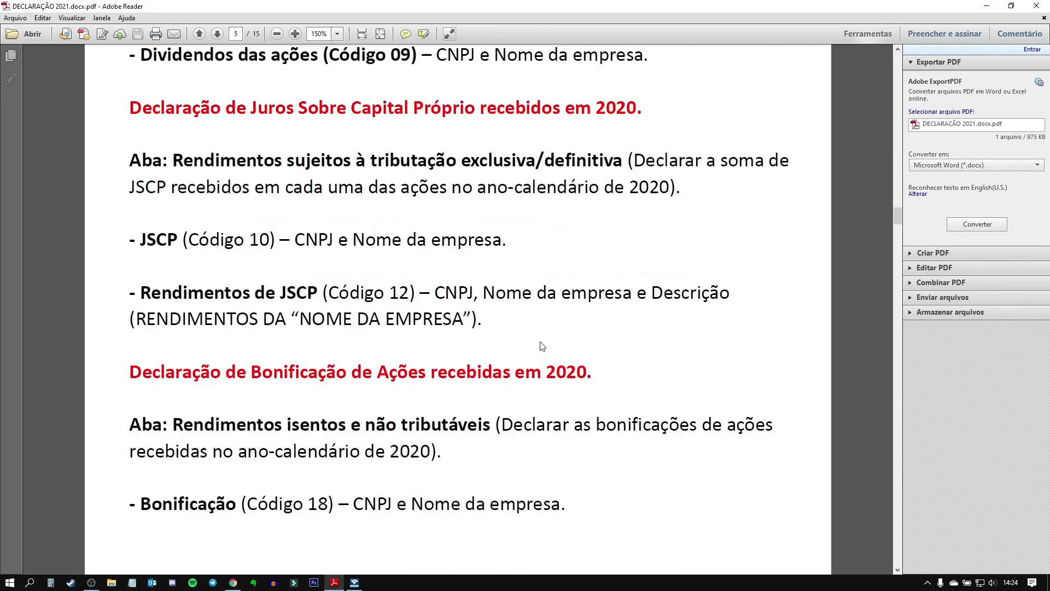
scroll(551, 310, "down", 1)
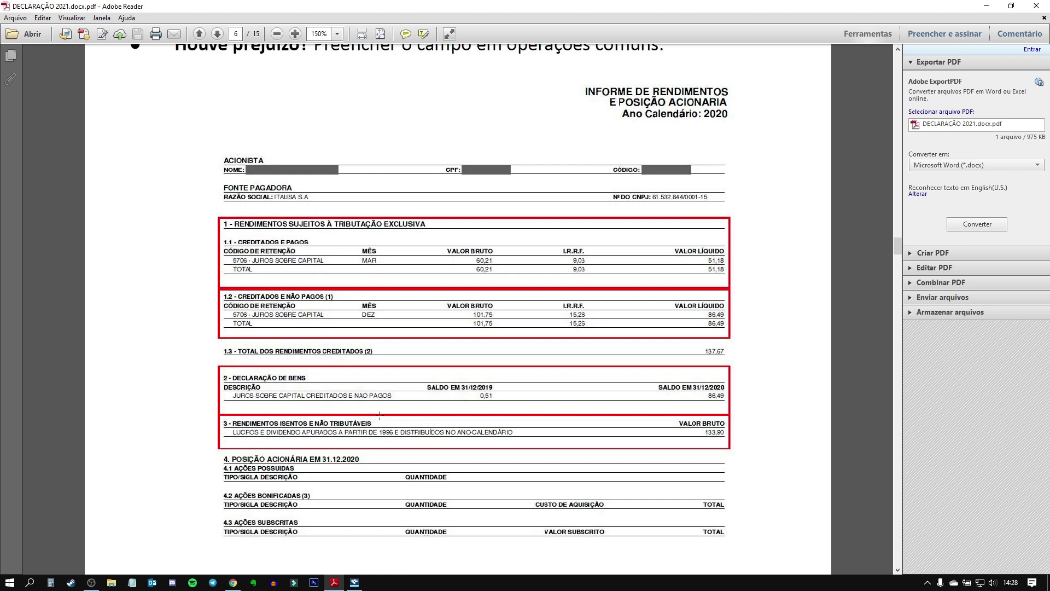
left_click(234, 584)
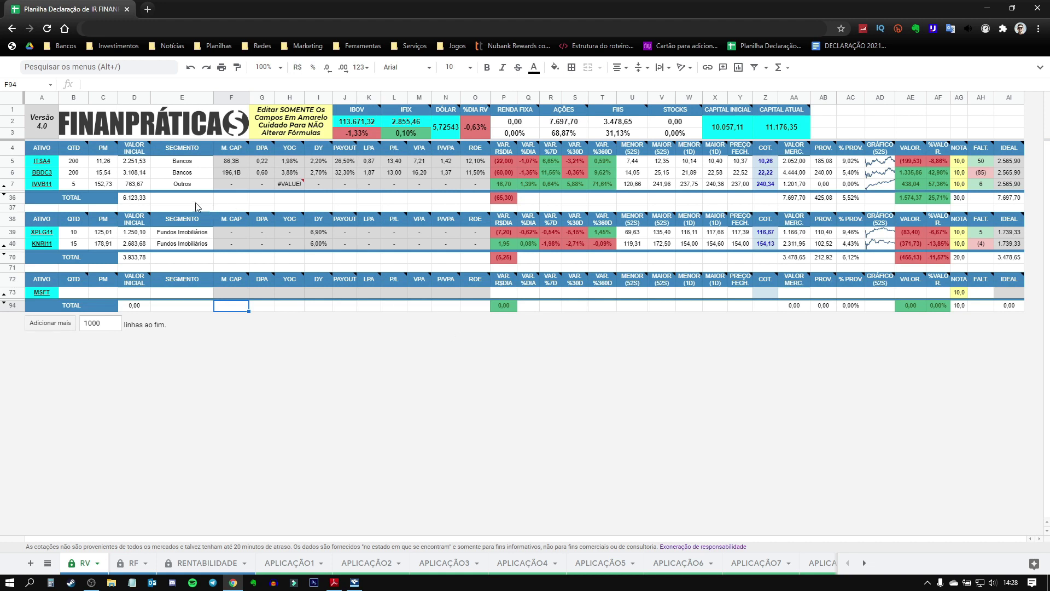
left_click(49, 173)
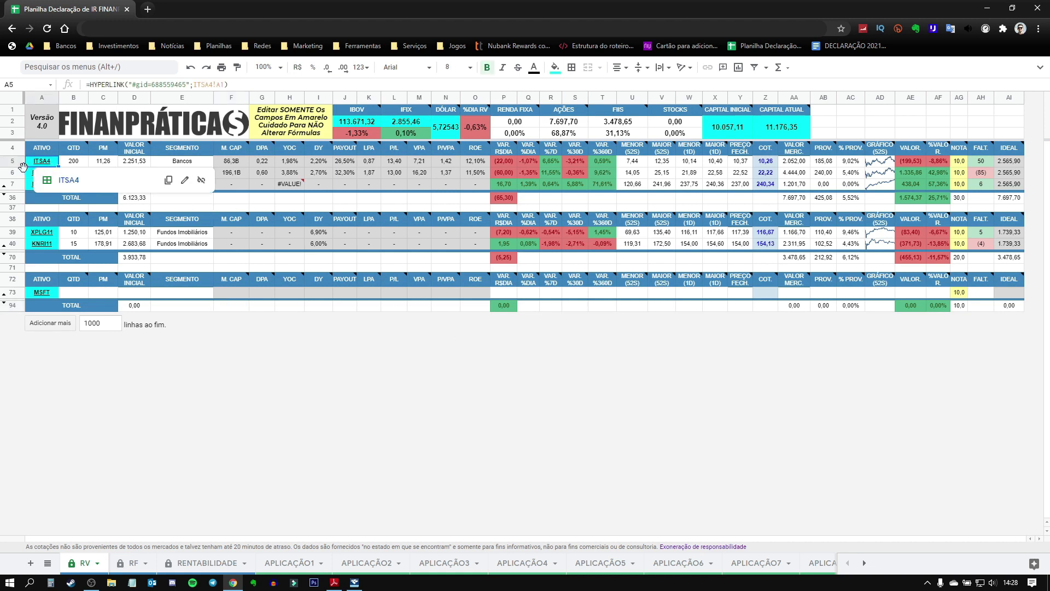
left_click(86, 172)
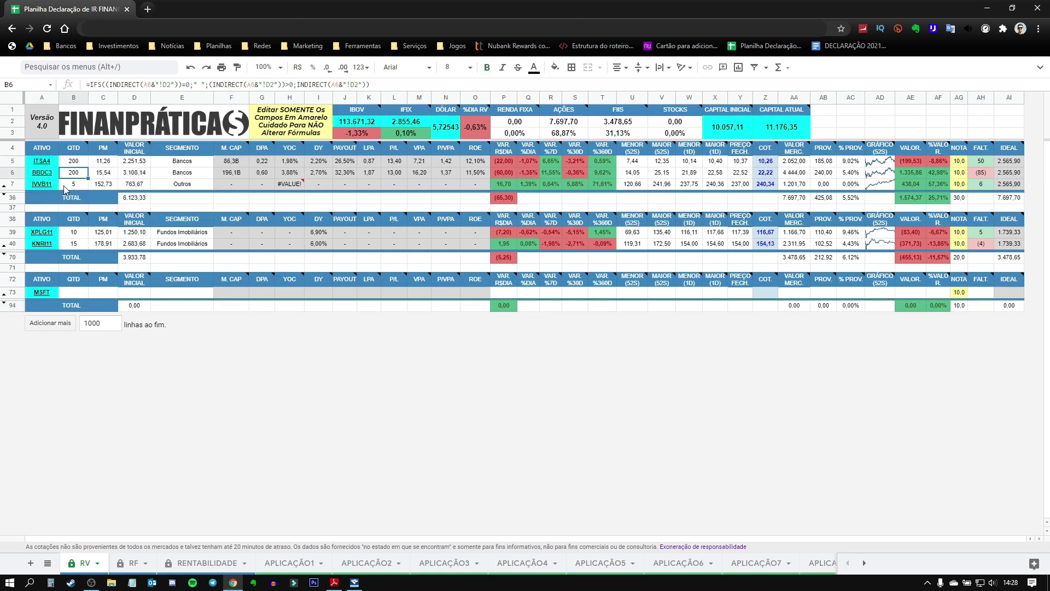
left_click(51, 185)
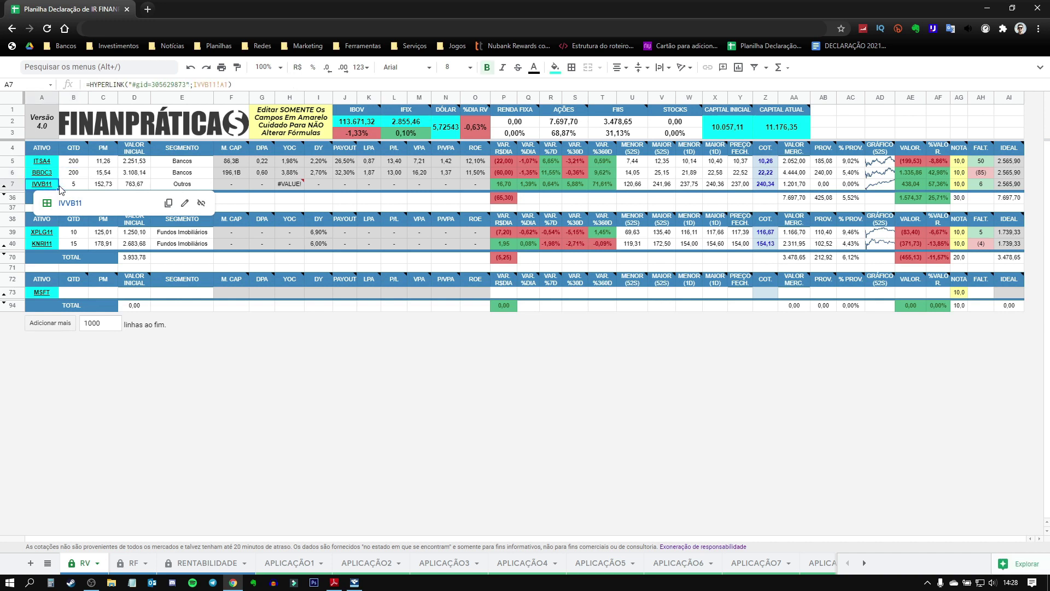
left_click(65, 184)
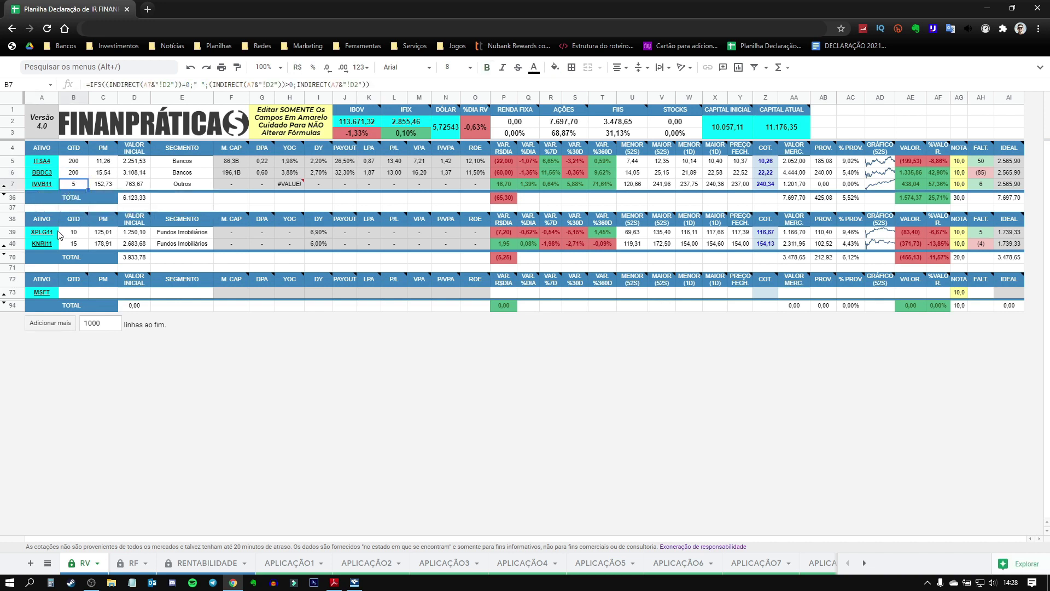
mouse_move(44, 235)
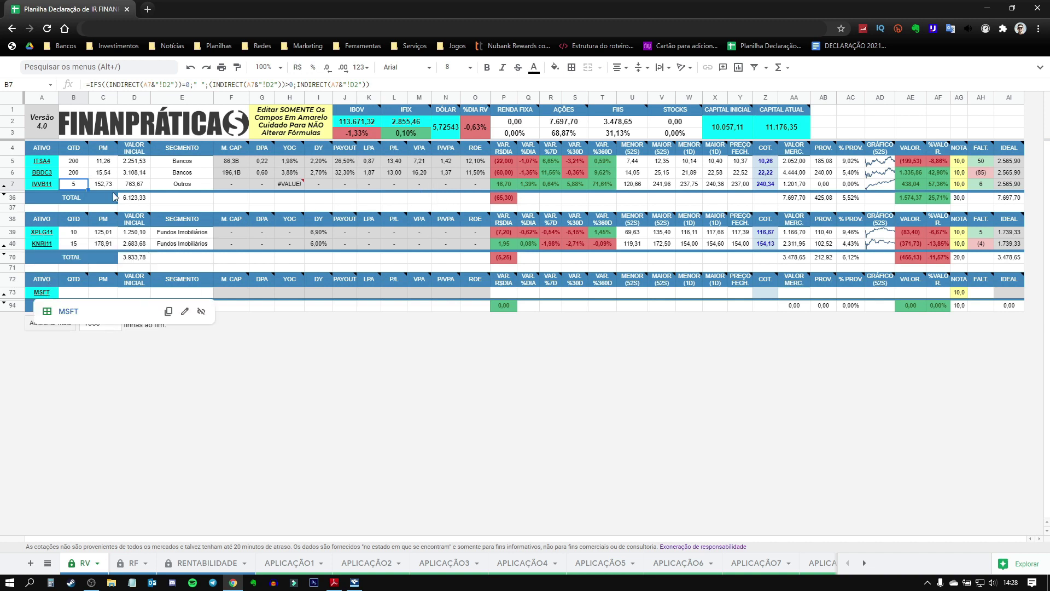
left_click(382, 422)
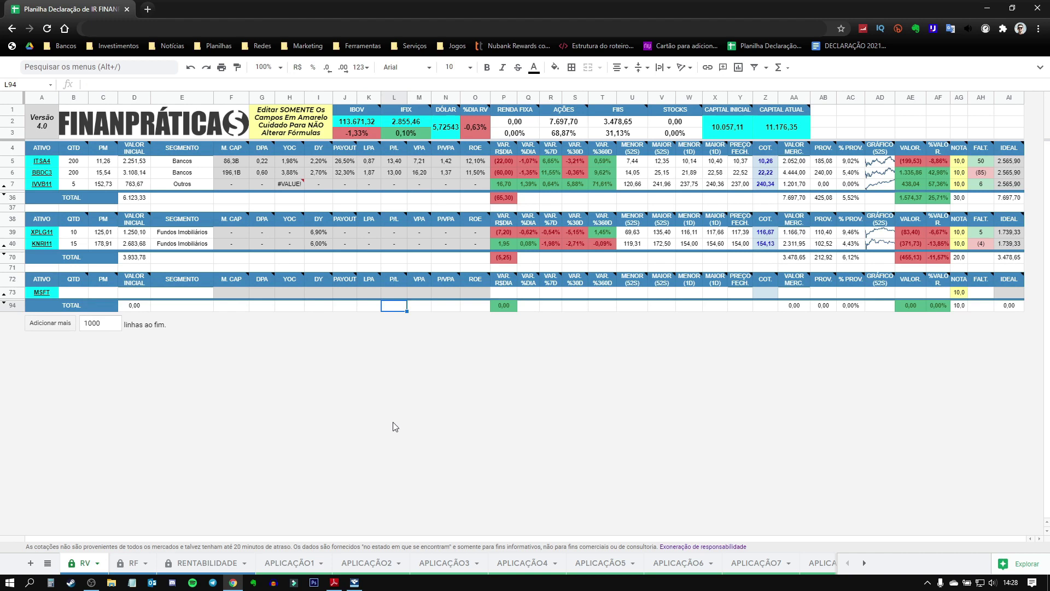
mouse_move(47, 164)
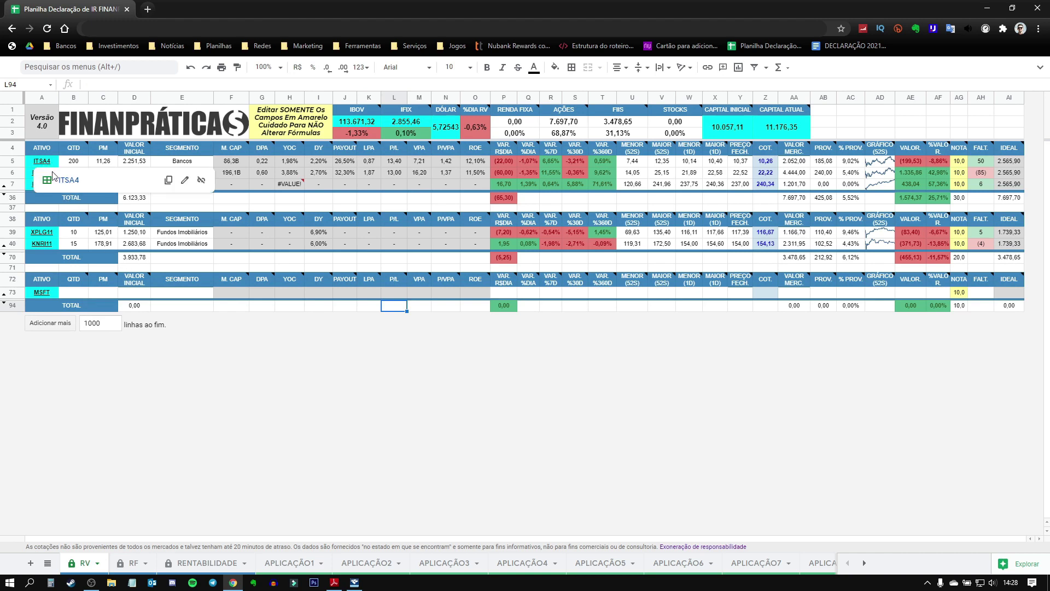
Step: Open the ITSA4 sheet and check trade dates, the 200-share buy at 10,21, and sales at 11,26 and 11,00
left_click(63, 186)
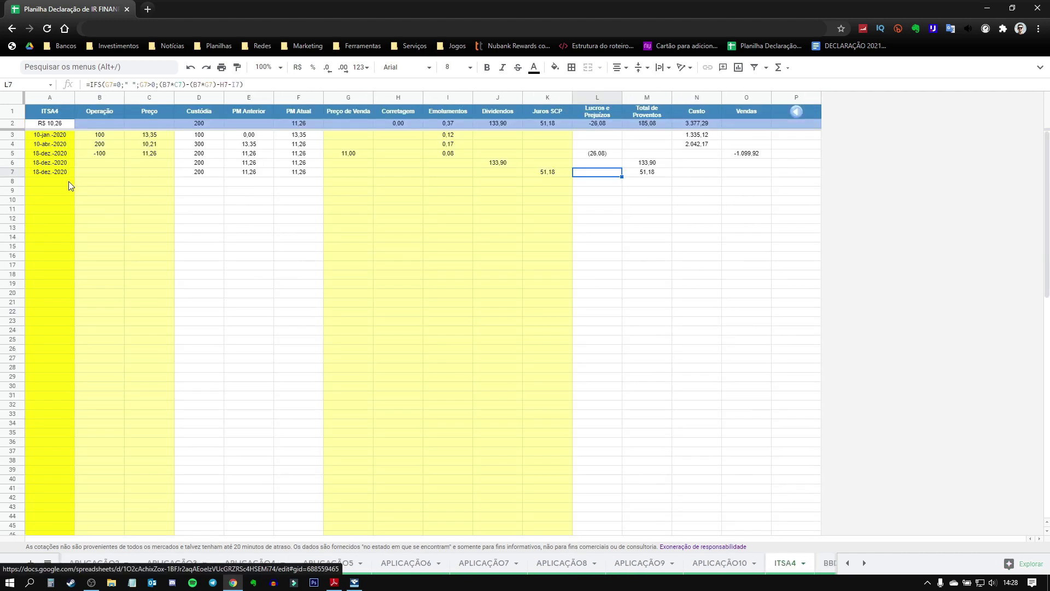
left_click(13, 171)
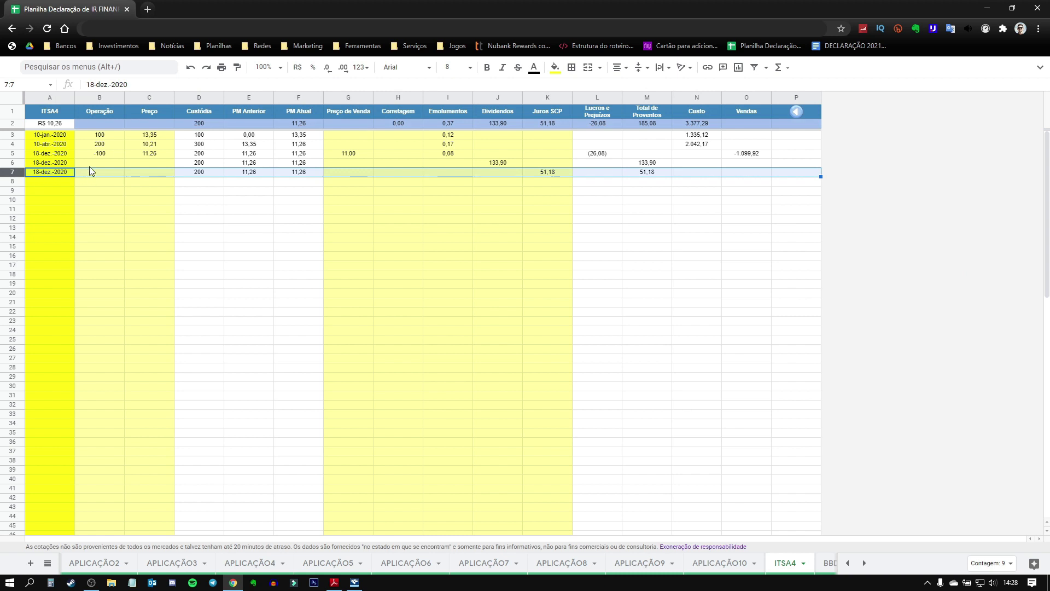
left_click_drag(67, 134, 67, 173)
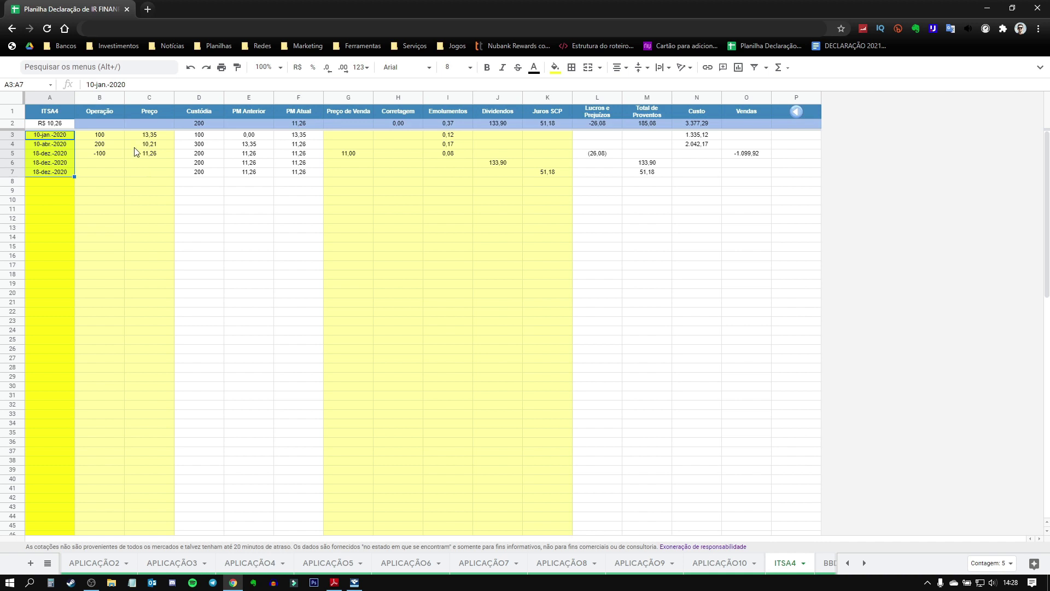
left_click_drag(100, 136, 145, 177)
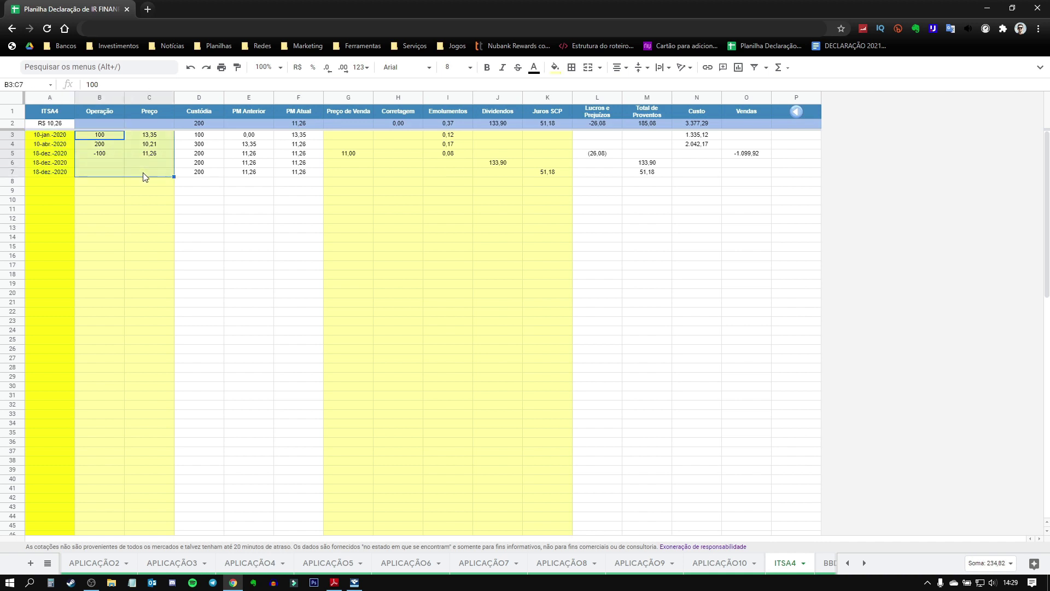
left_click(152, 144)
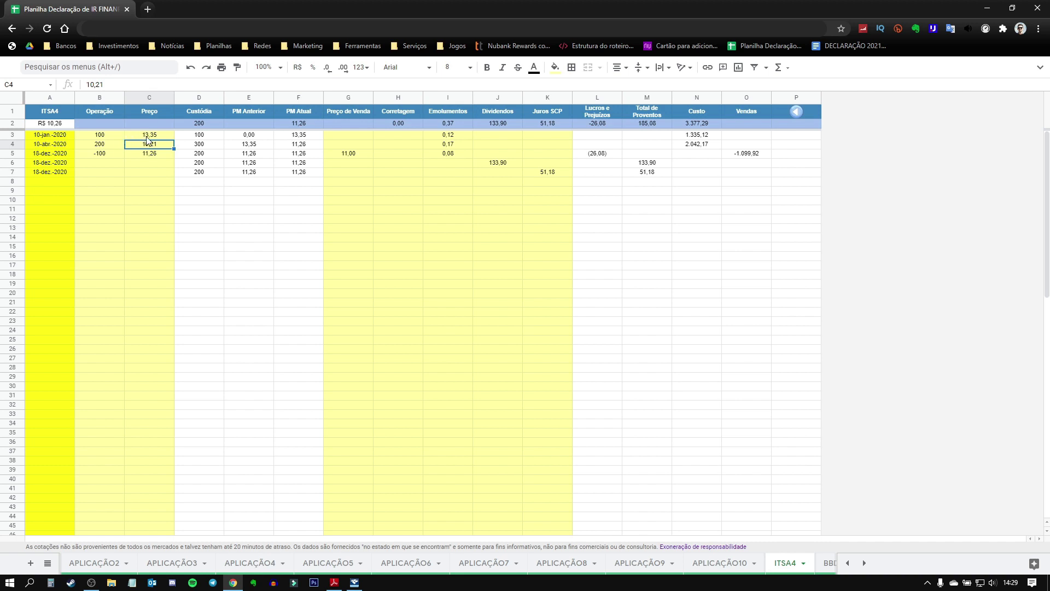
left_click(103, 145)
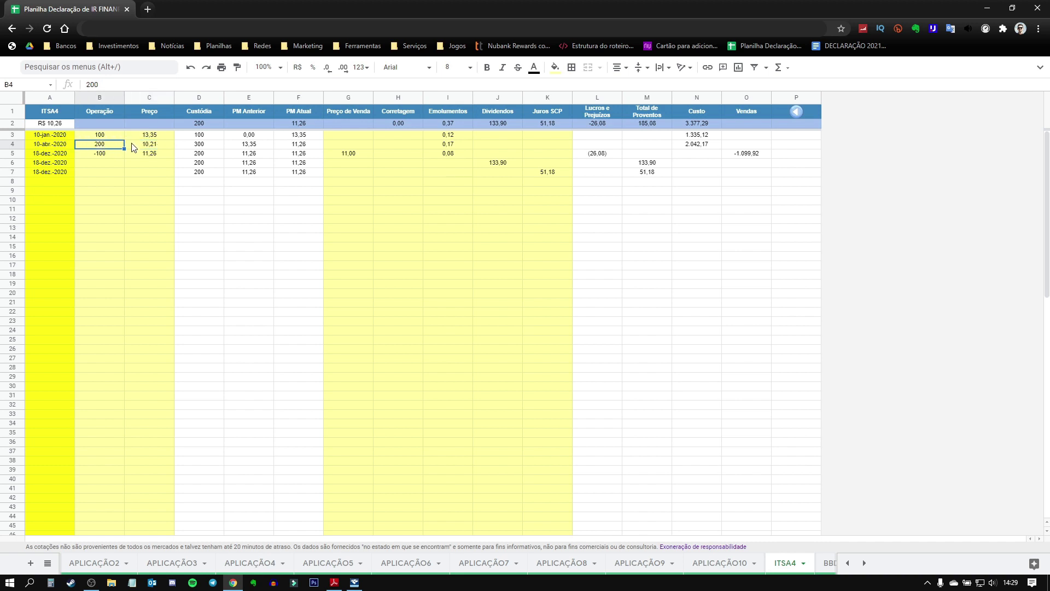
left_click(149, 144)
left_click(112, 159)
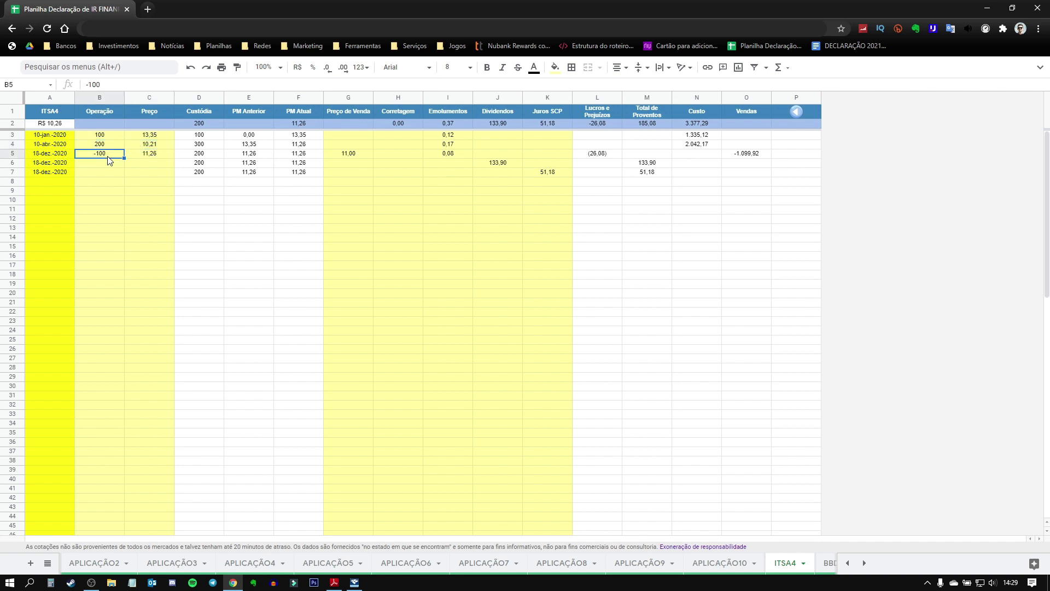
left_click(157, 159)
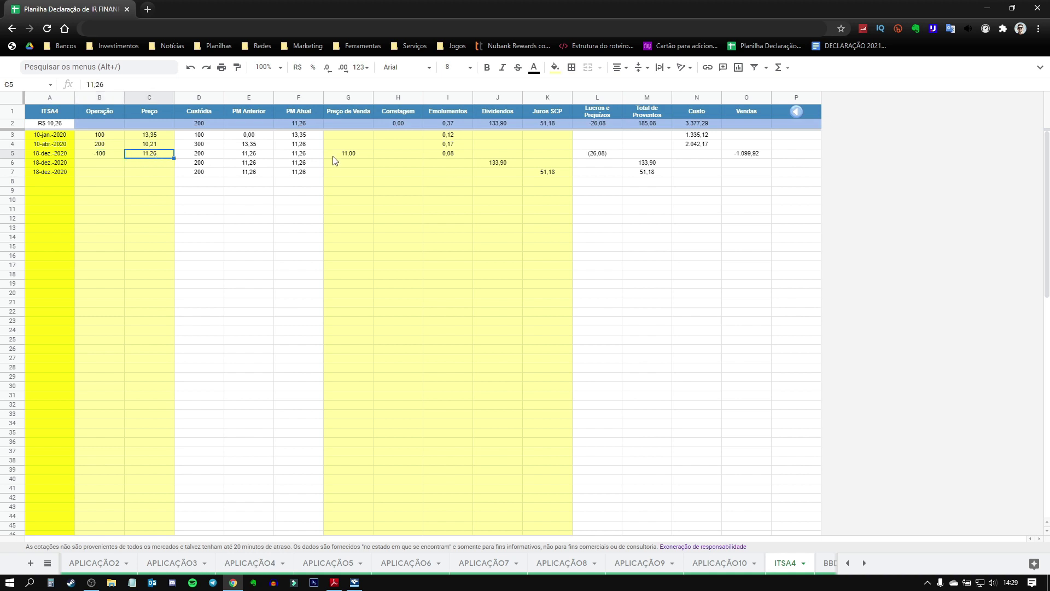
left_click(359, 158)
Step: Check the 133,90 dividends, 51,18 JSCP and 200-share custody at average price 11,26
left_click(104, 164)
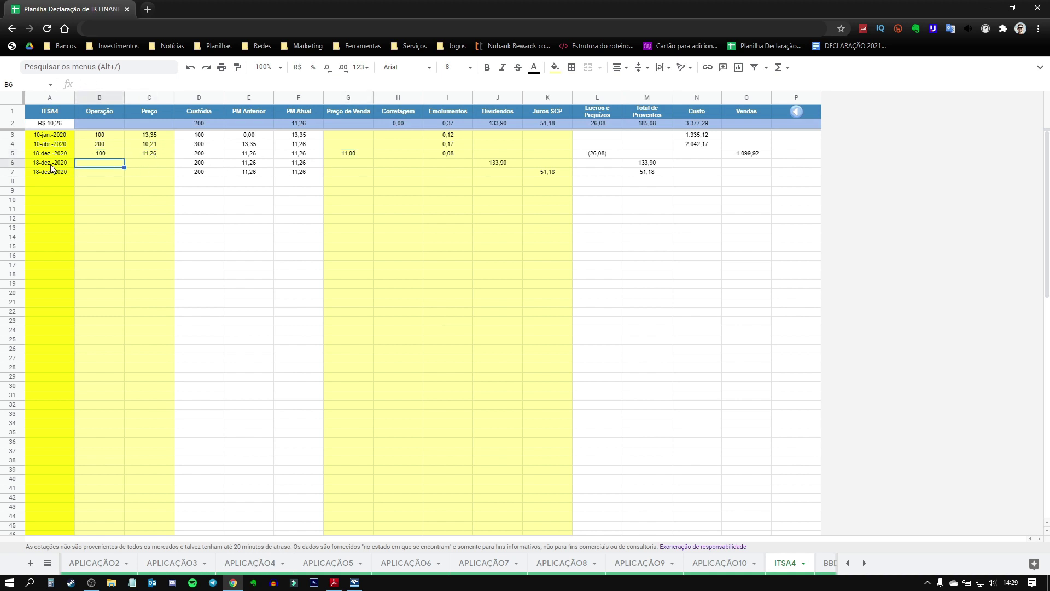
left_click(21, 162)
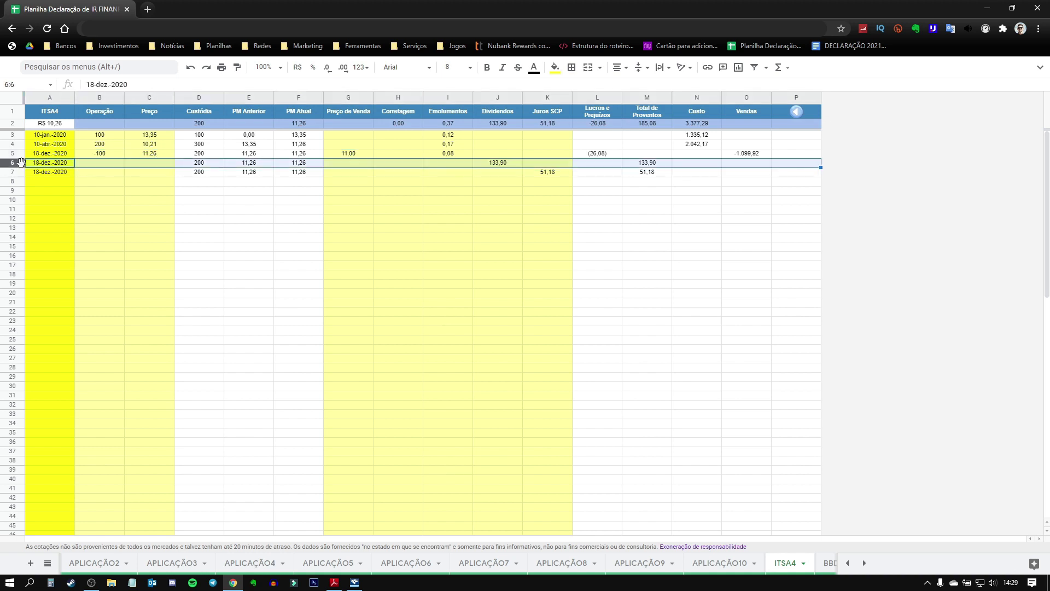
left_click(516, 164)
left_click(546, 173)
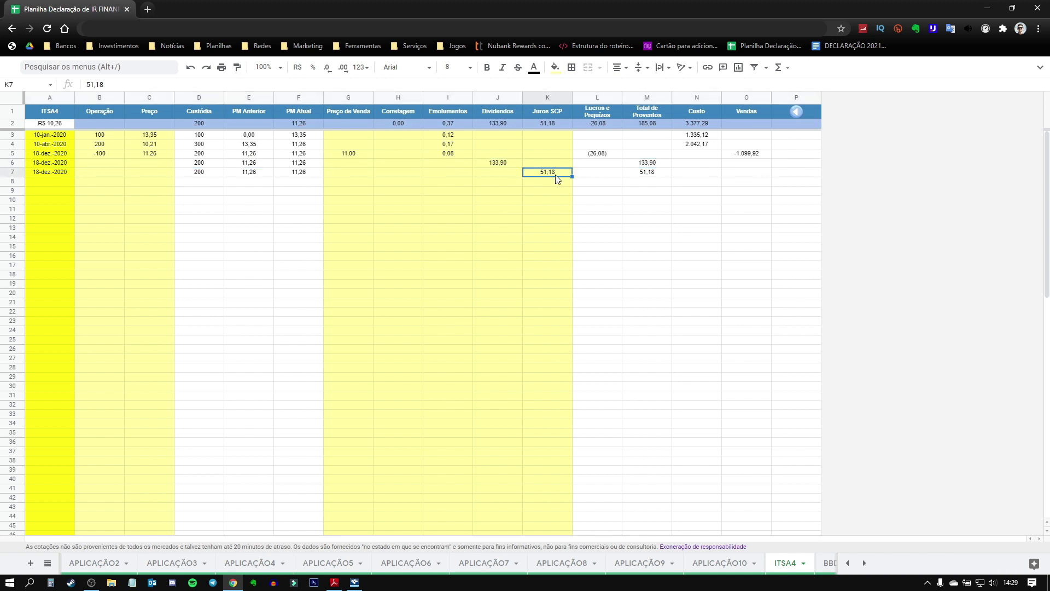
key("Return")
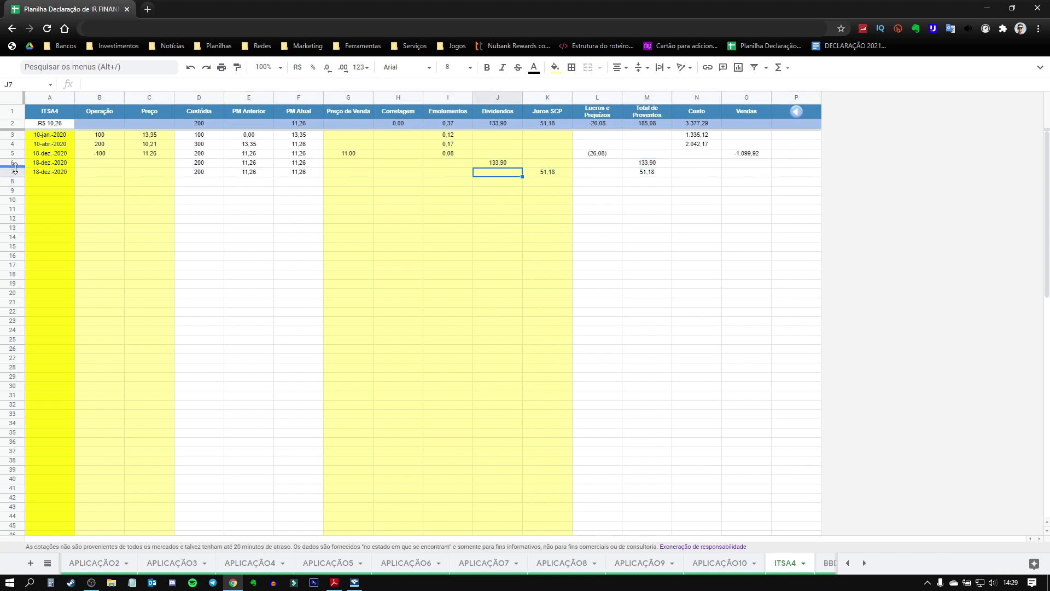
left_click(13, 172)
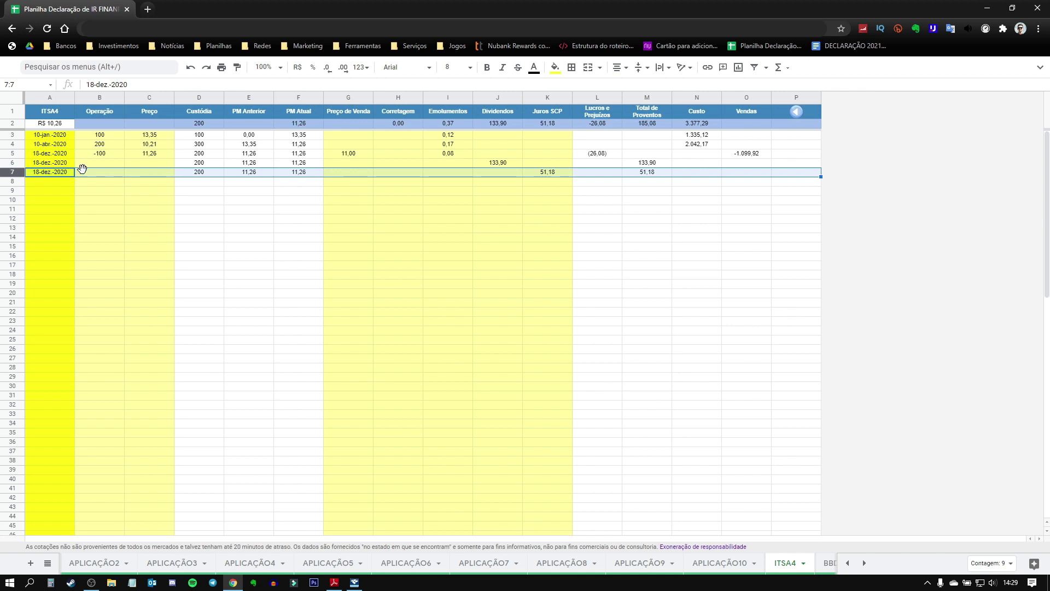
left_click(207, 124)
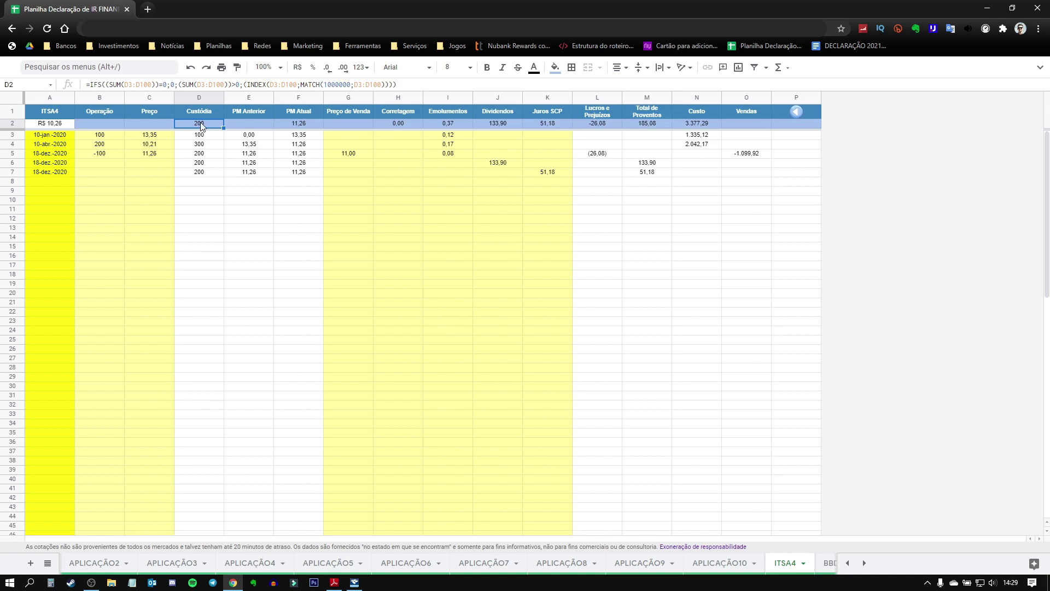
left_click(302, 123)
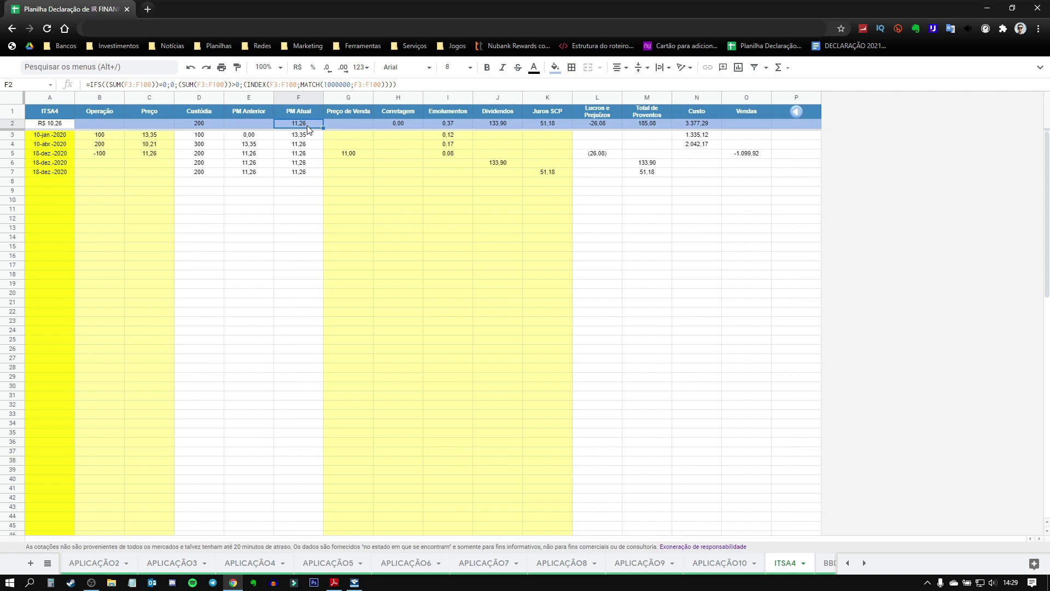
left_click(354, 583)
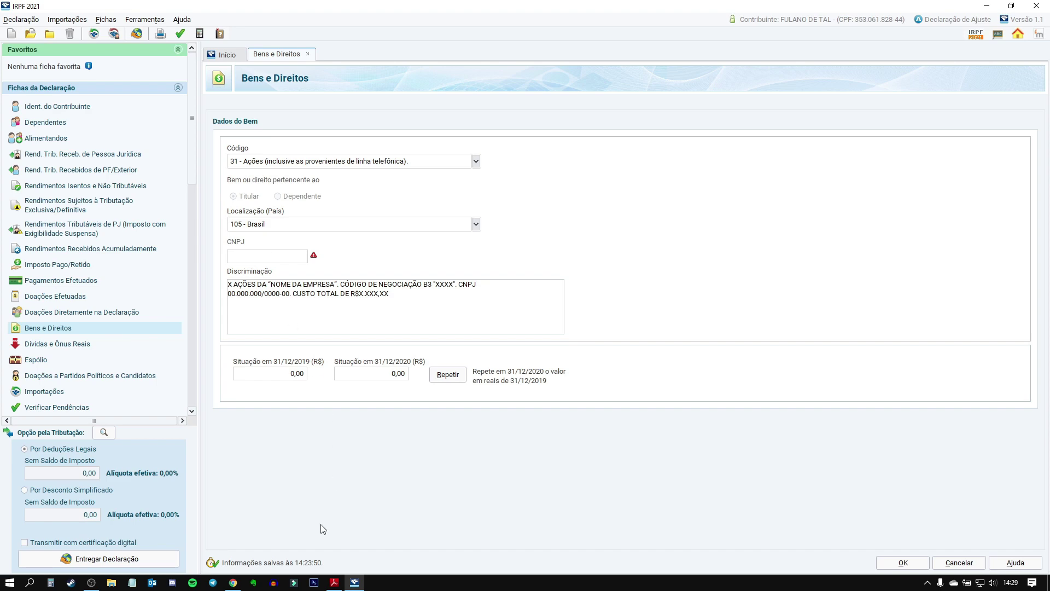
left_click(343, 559)
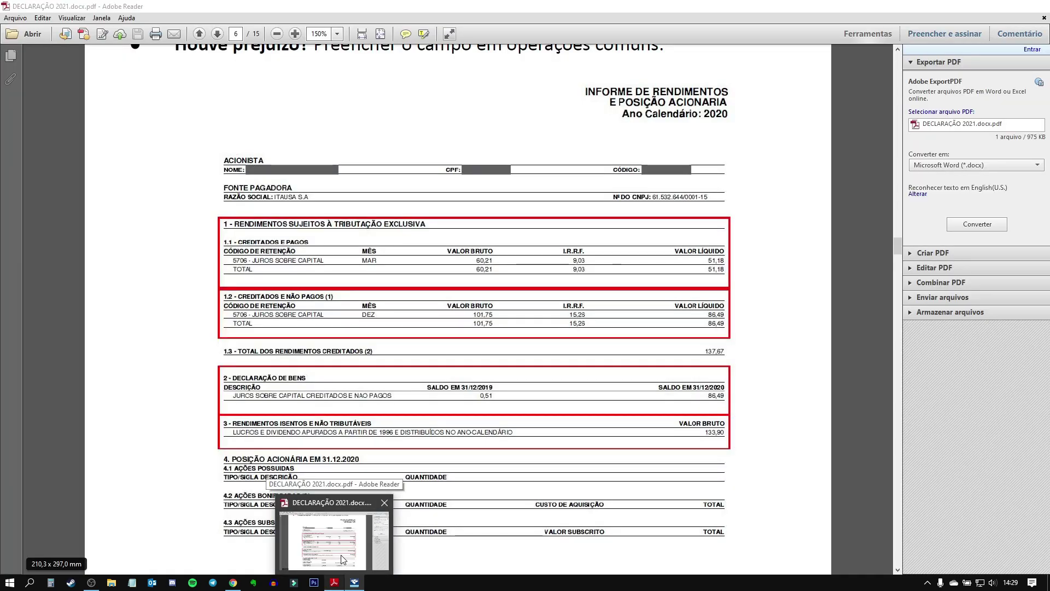
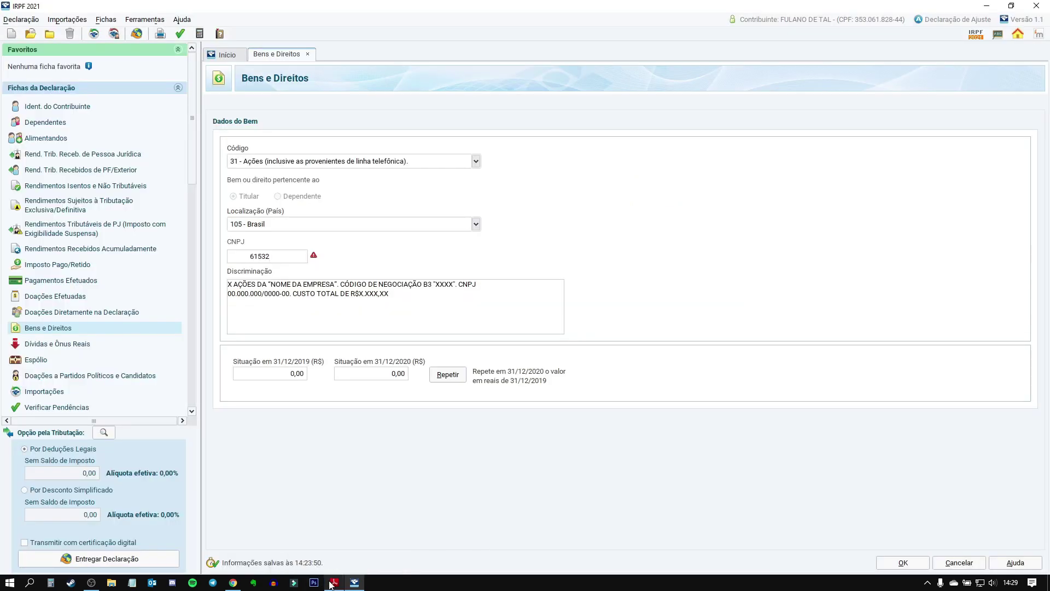
mouse_move(332, 584)
mouse_move(350, 558)
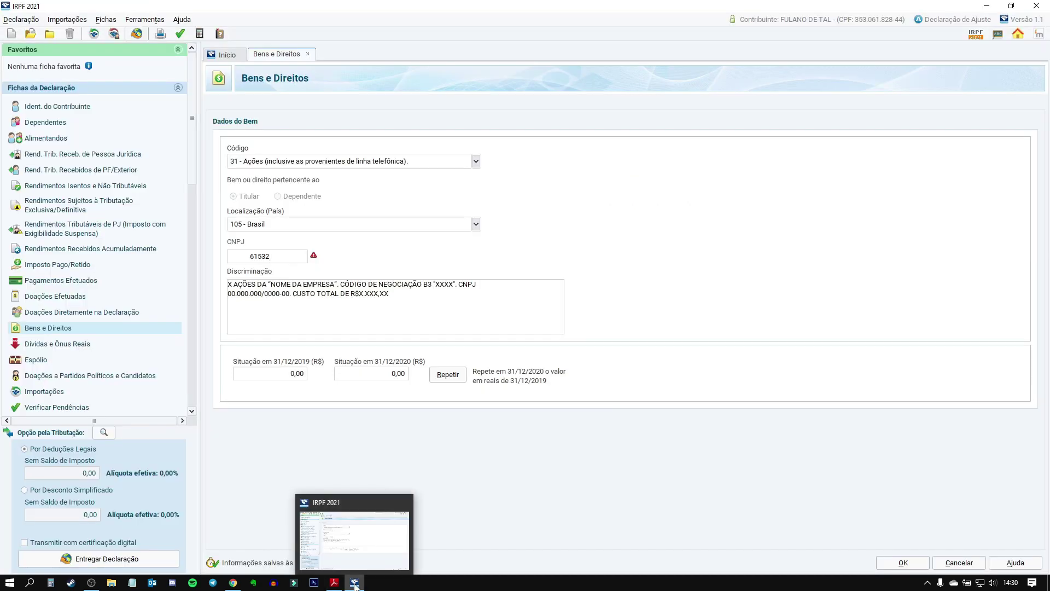
left_click(279, 259)
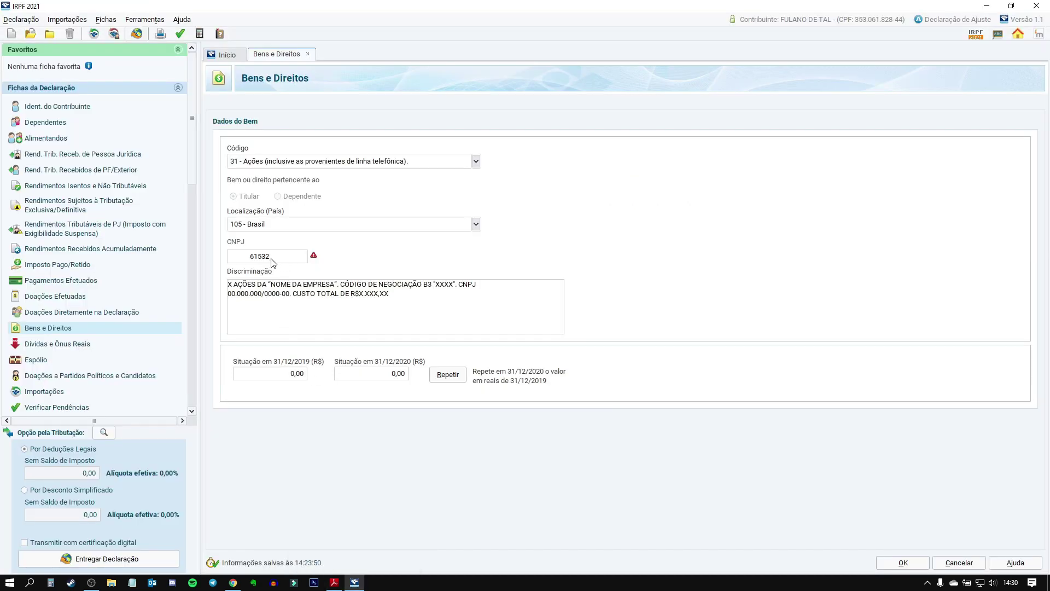
key("Tab")
Step: Replace the placeholder X in Discriminação with 200 shares
double_click(229, 285)
left_click(233, 583)
left_click(233, 585)
type("200")
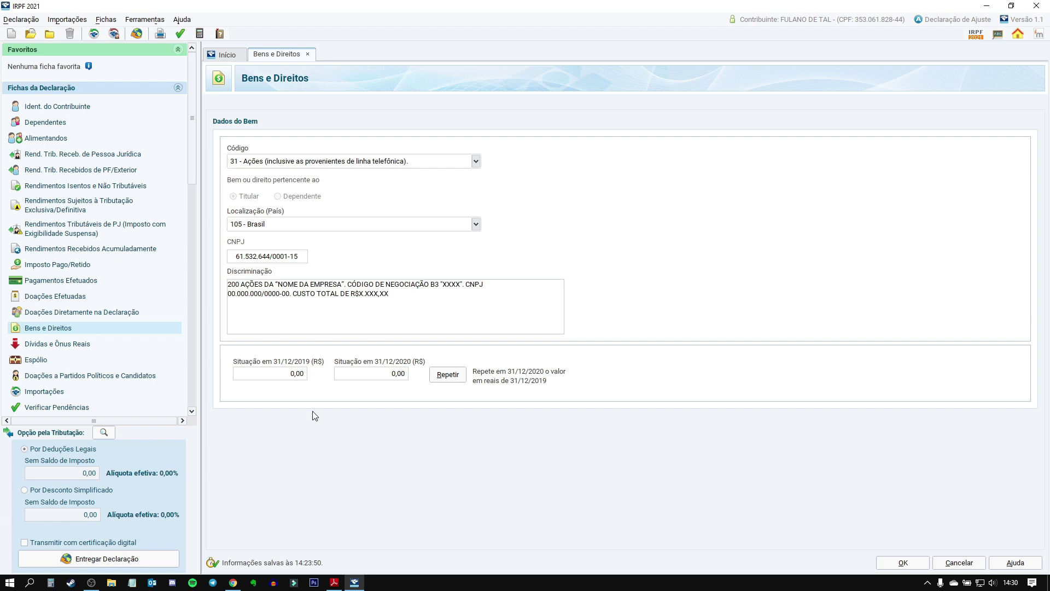
left_click_drag(278, 284, 343, 285)
type("ITAÚSA S.A.")
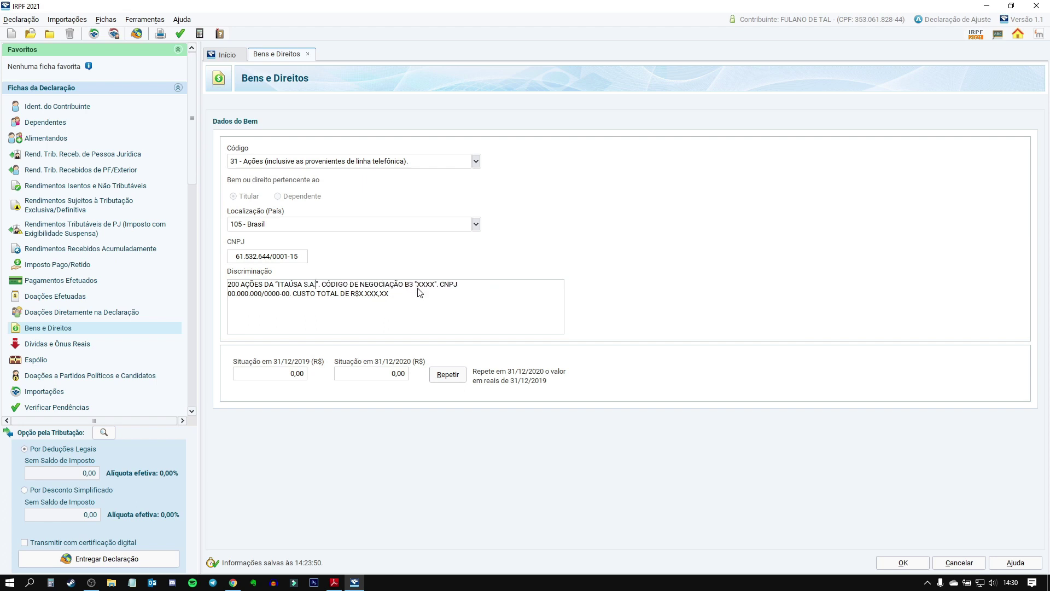
left_click_drag(418, 285, 437, 292)
type("ITSA4")
left_click_drag(227, 294, 292, 302)
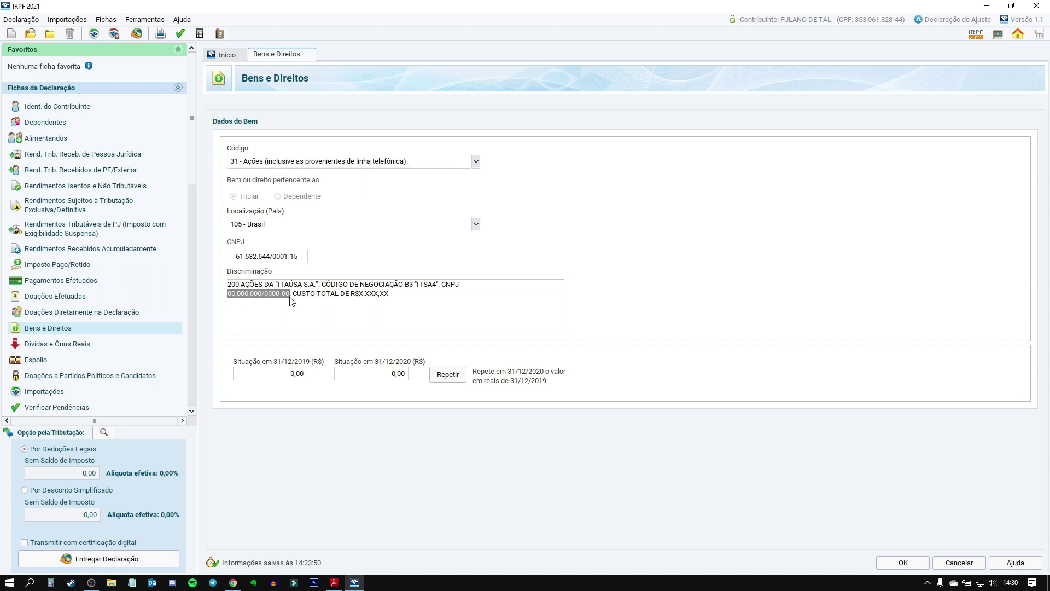
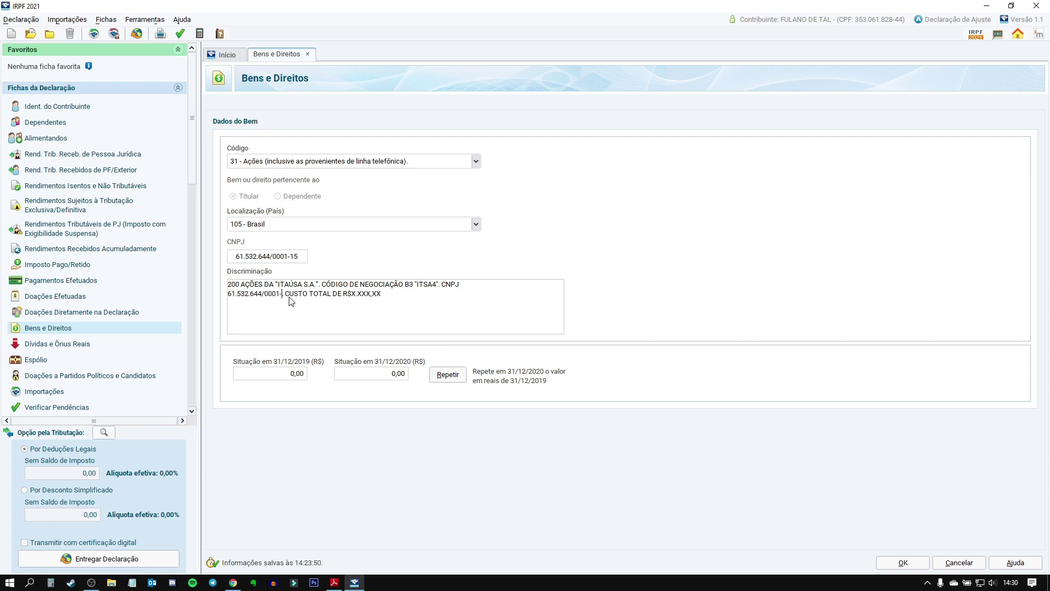
left_click_drag(361, 295, 385, 300)
key("BackSpace")
left_click(48, 584)
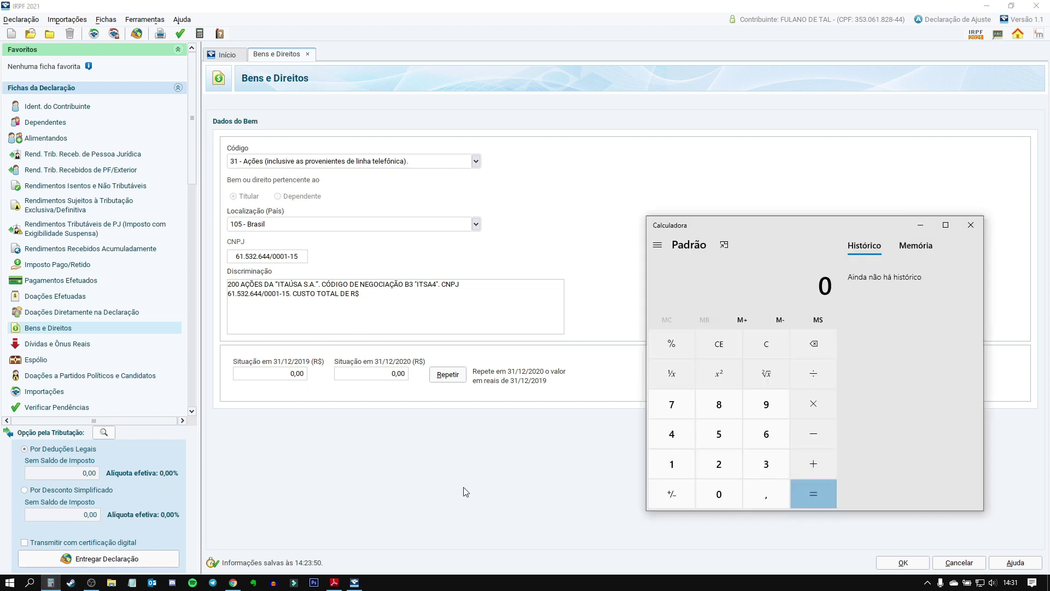
Step: Calculate 200 × 11,26 = 2.252 and enter 2.252, as the description's total cost
type("200")
key("asterisk")
mouse_move(233, 582)
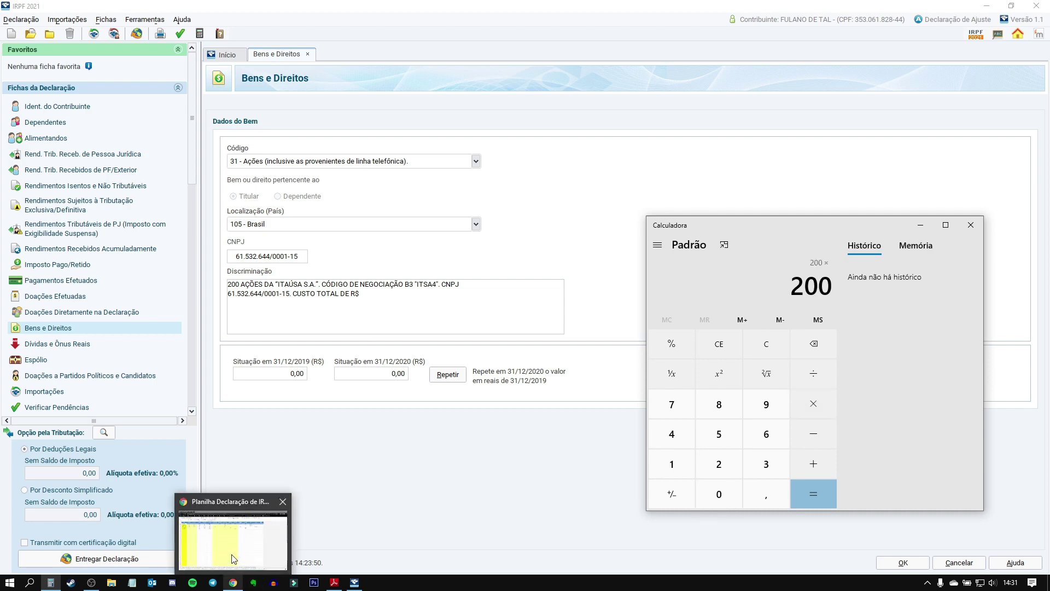
left_click(232, 542)
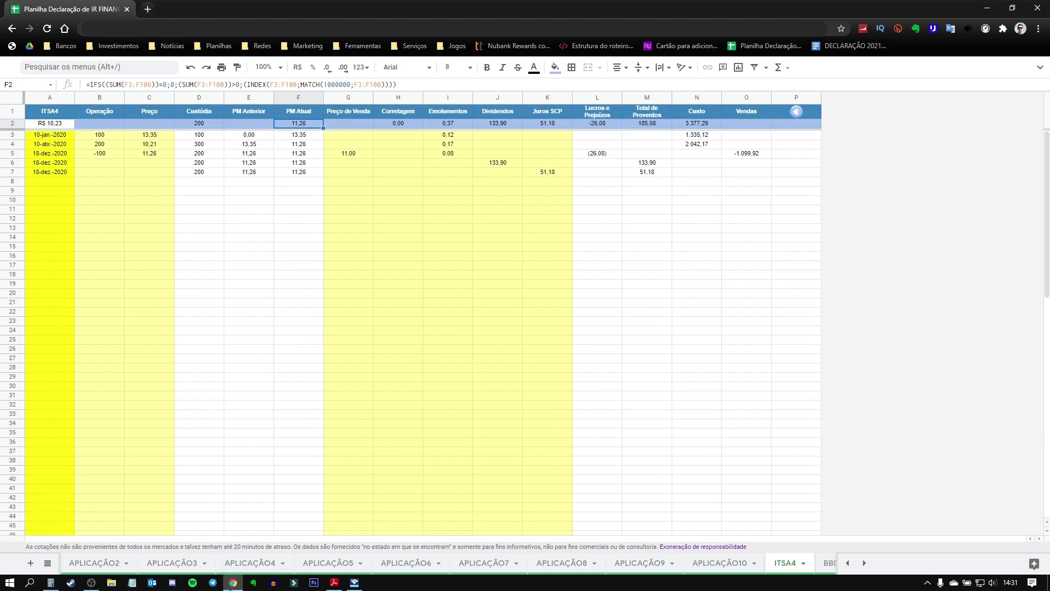
left_click(272, 584)
type("11,26")
key("Return")
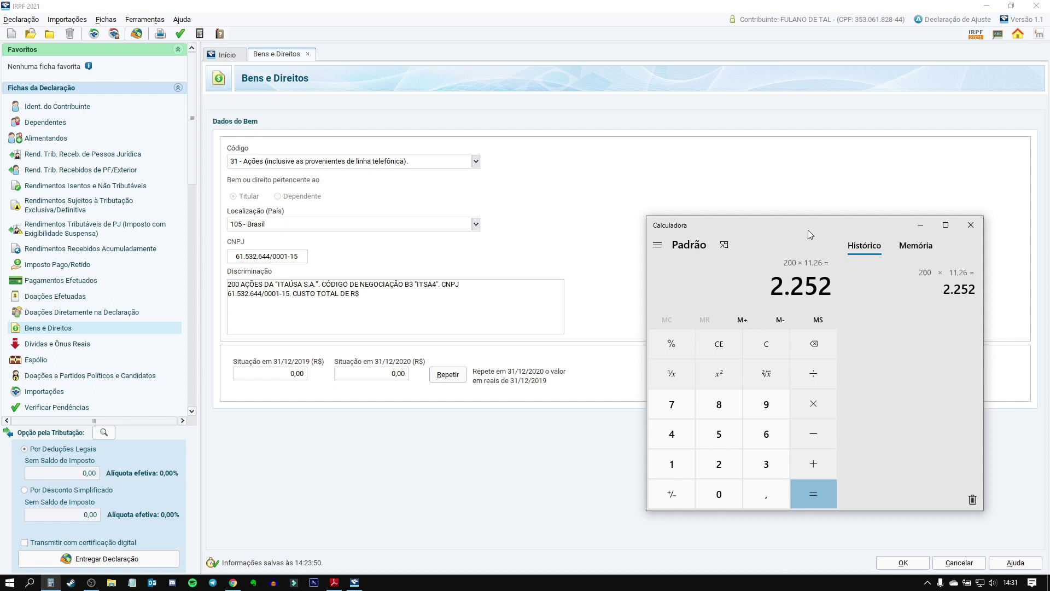
left_click(401, 301)
type("2.252,00.")
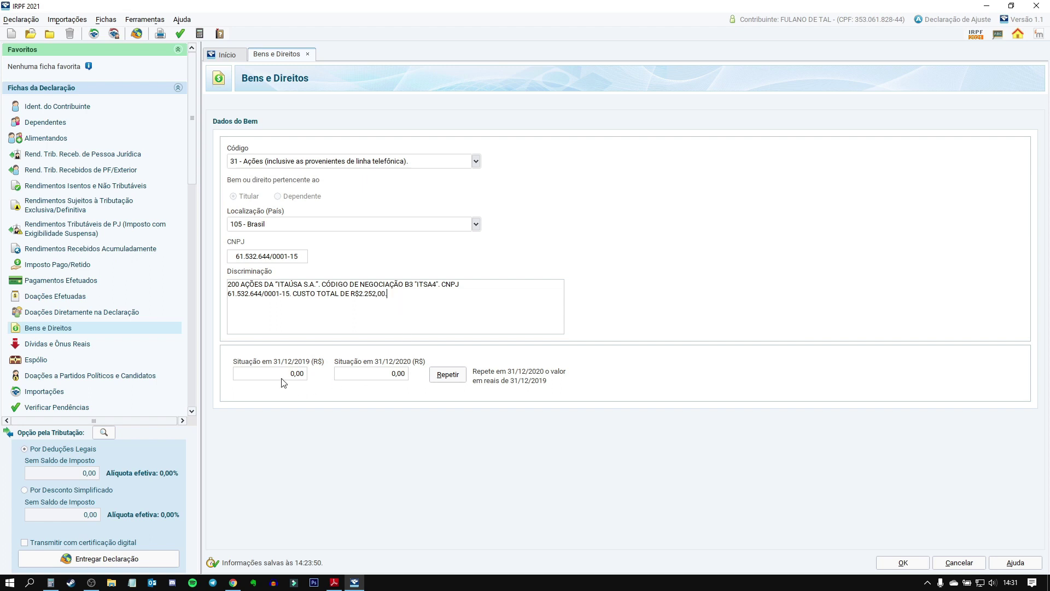
Step: Enter 2.252,00 as the 31/12/2020 value and save the Itaúsa shares item
left_click(284, 376)
left_click(380, 377)
type("2.")
type("252,0")
key("BackSpace")
type(",00")
key("Tab")
left_click(904, 563)
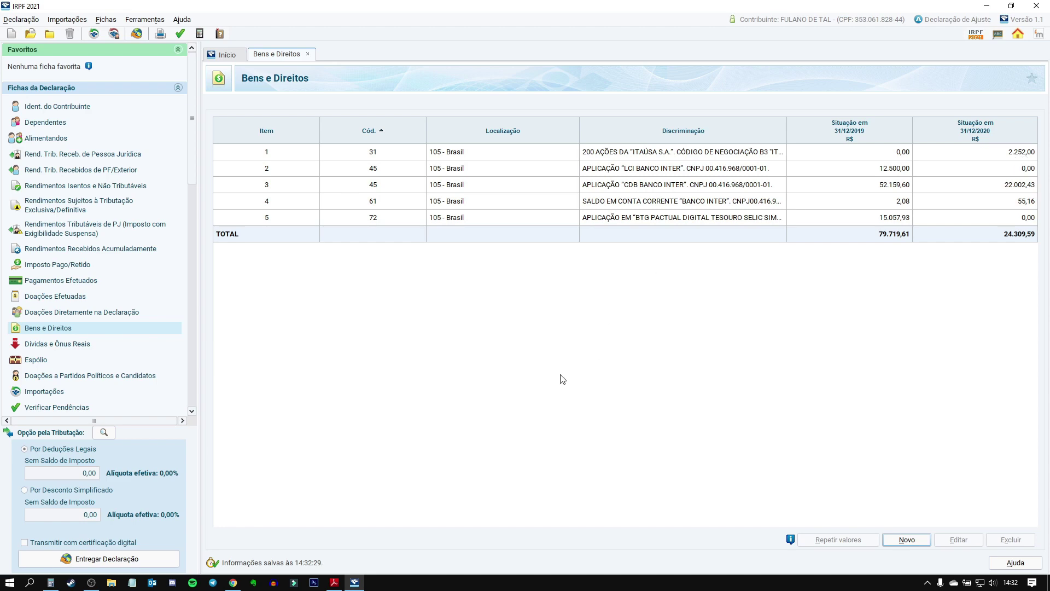
Step: Go through the RV summary sheet to the BBDC3 transaction sheet
left_click(233, 582)
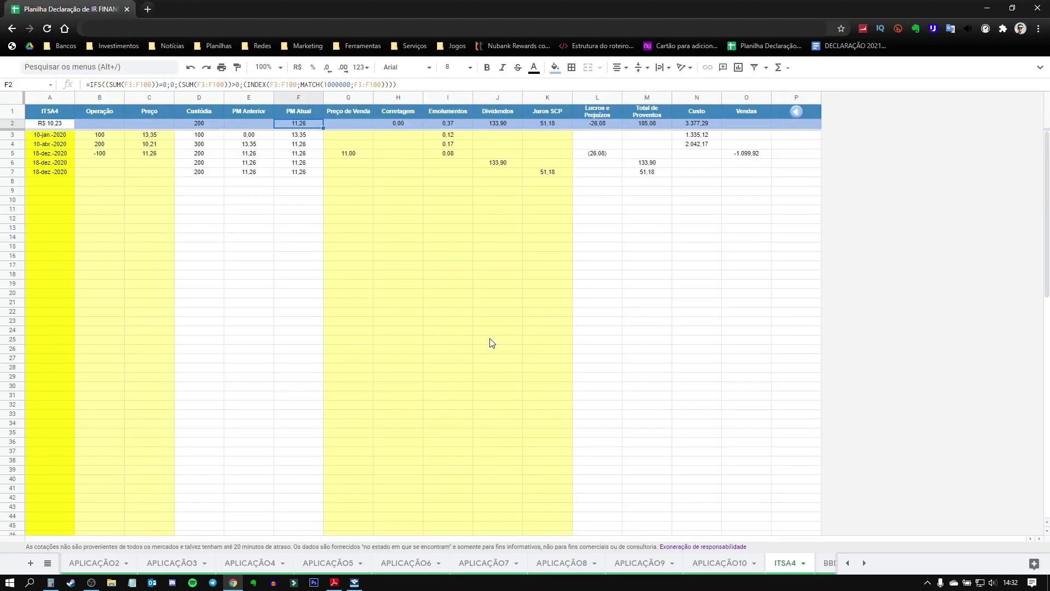
mouse_move(796, 117)
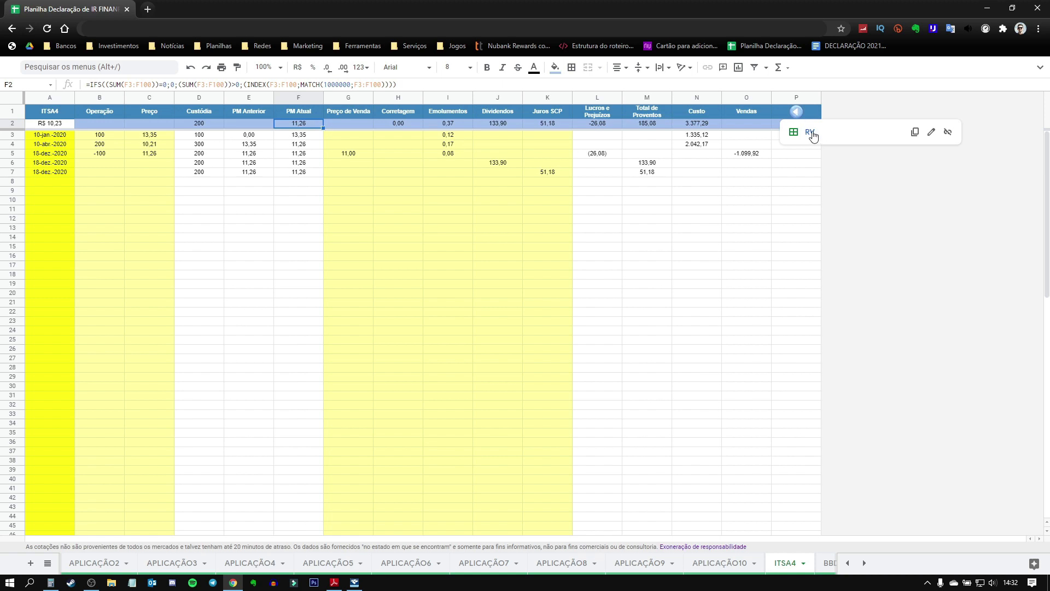
left_click(809, 135)
mouse_move(44, 174)
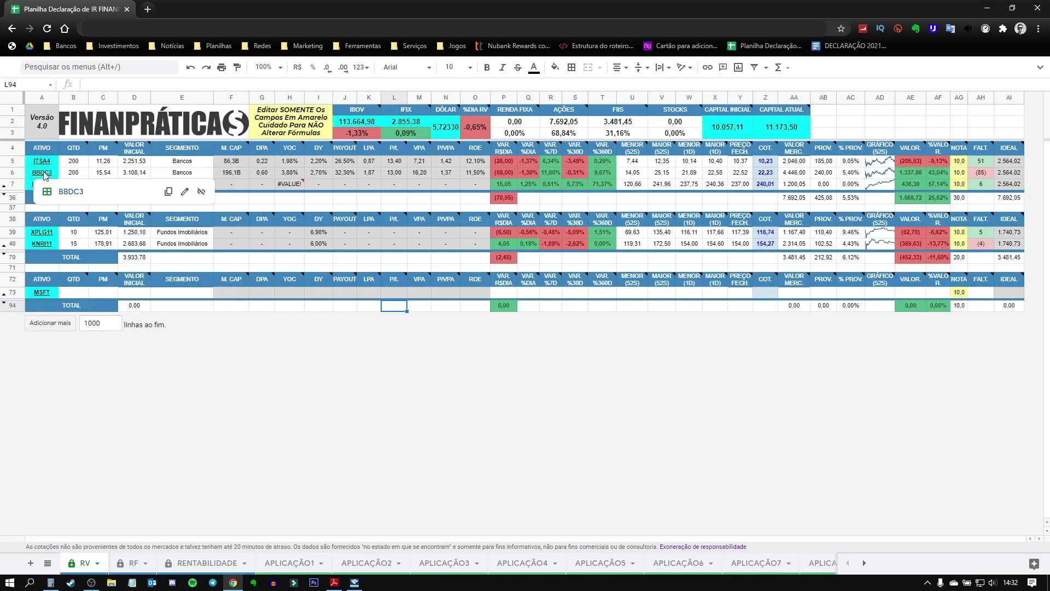
left_click(68, 192)
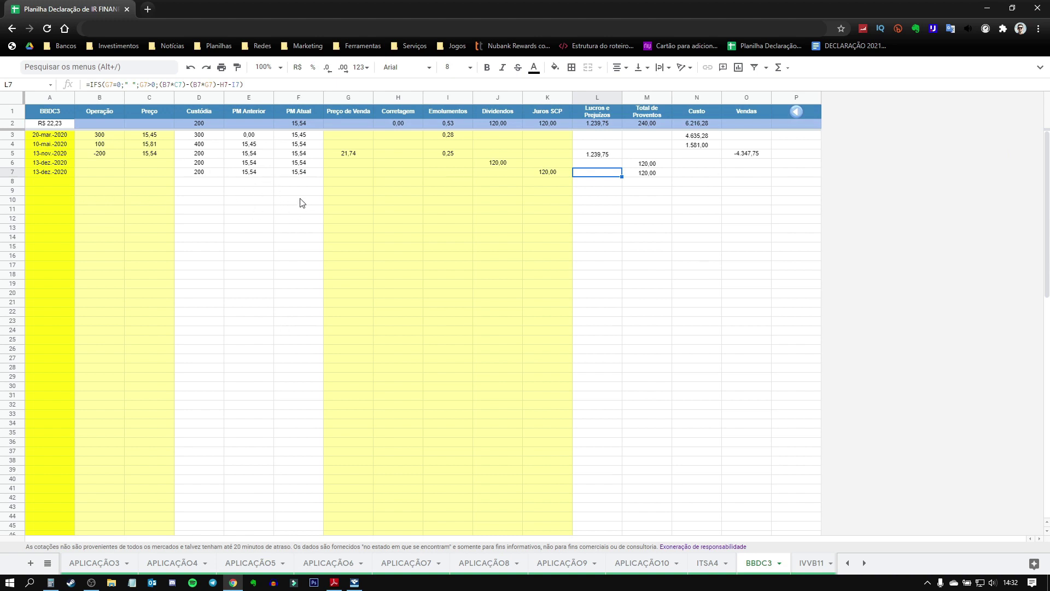
Step: Review the BBDC3 purchase, sale, dividend and 120,00 JSCP rows
left_click_drag(50, 144, 71, 173)
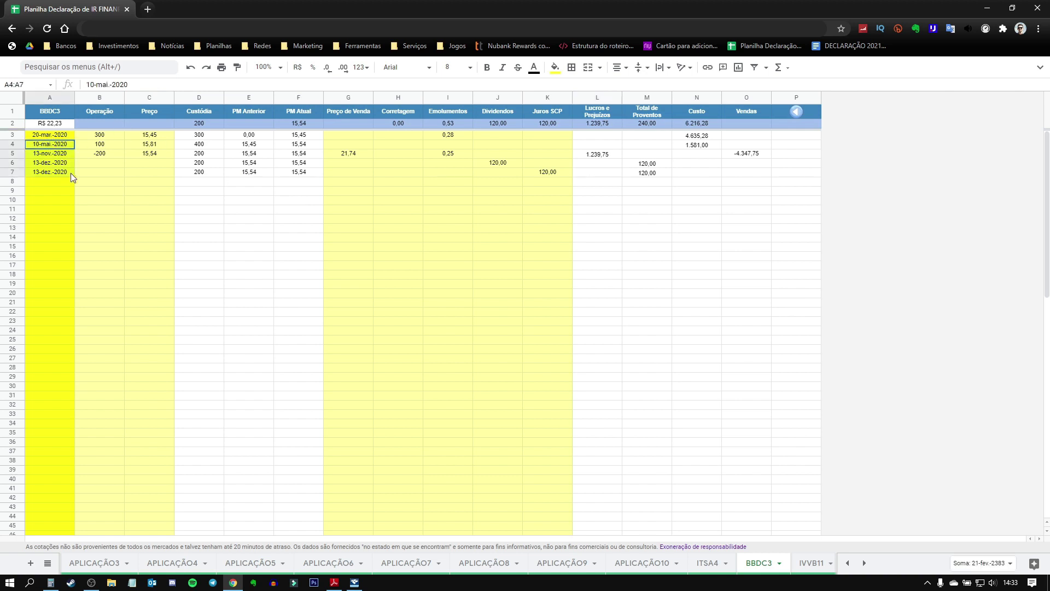
left_click(129, 156)
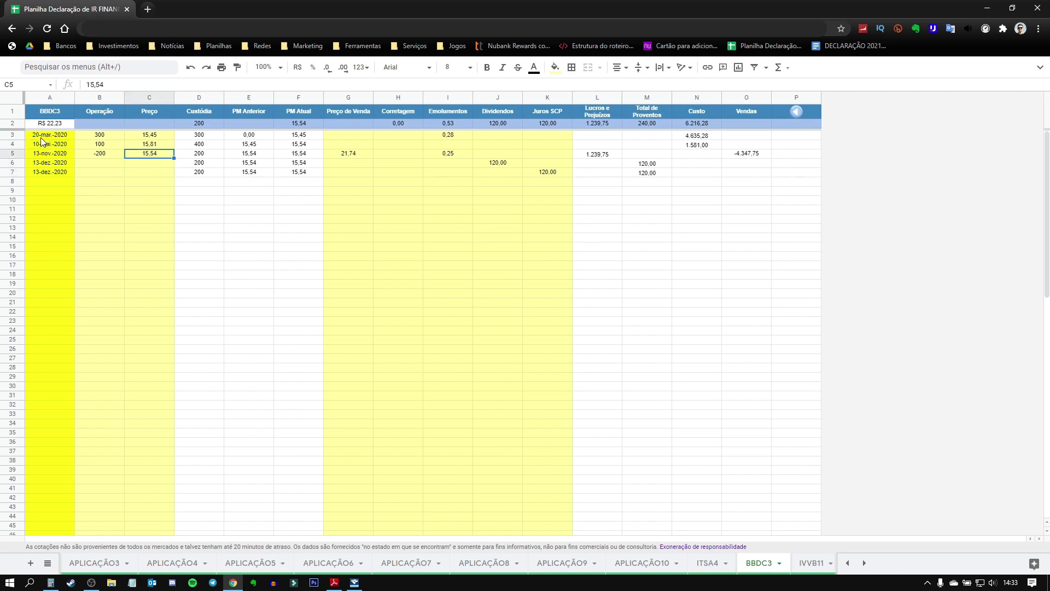
left_click(22, 134)
left_click(16, 145)
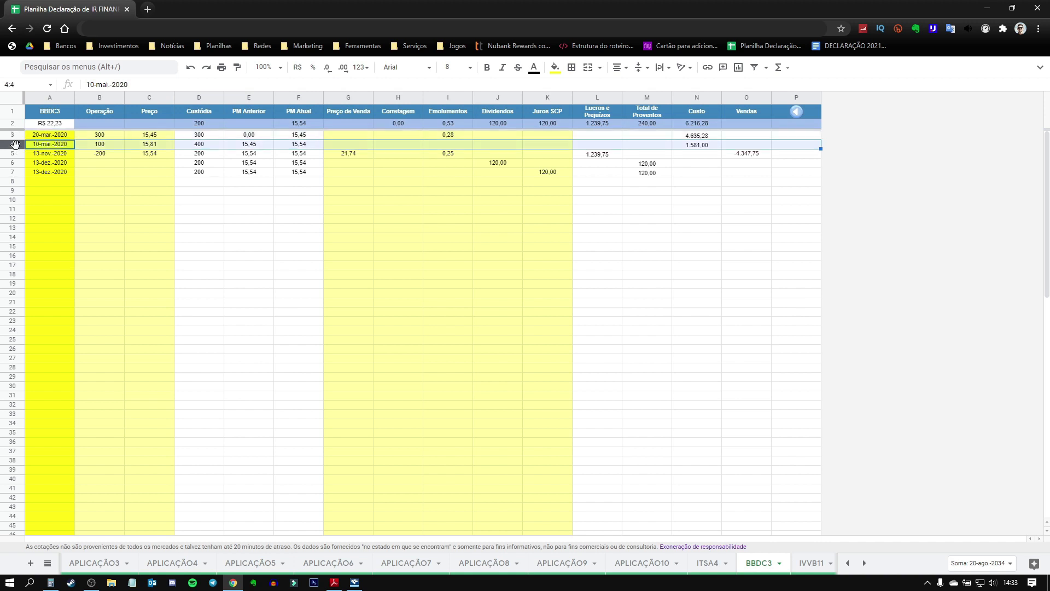
left_click(16, 153)
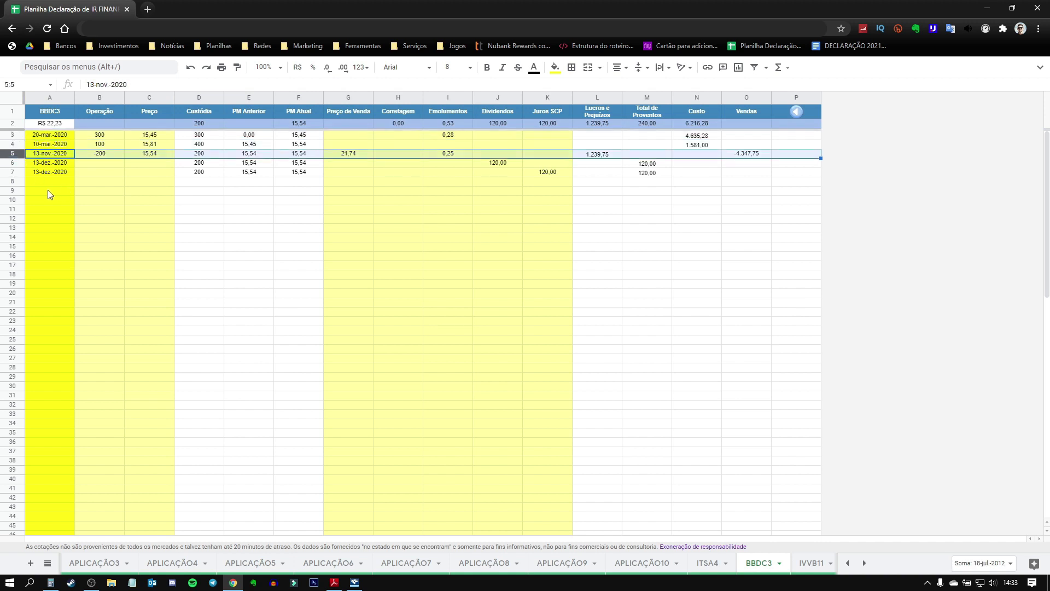
left_click(17, 164)
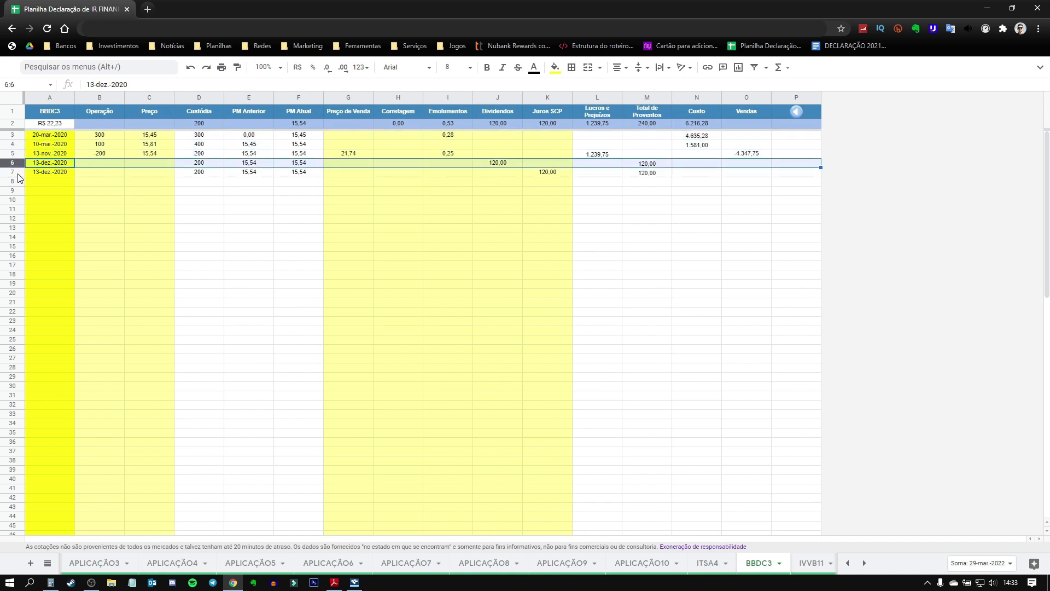
left_click(17, 173)
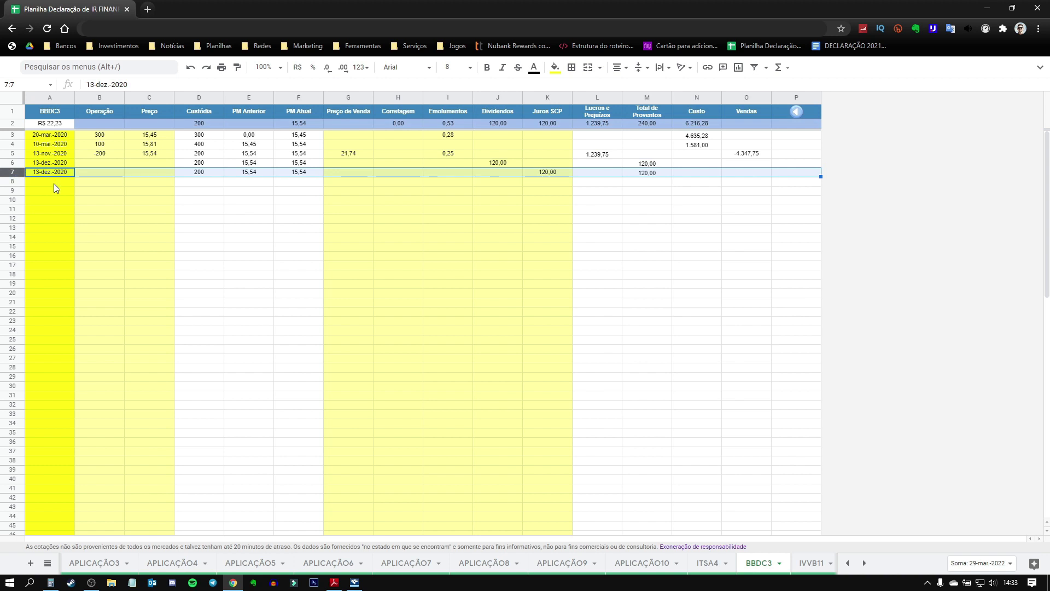
left_click(500, 164)
left_click(548, 172)
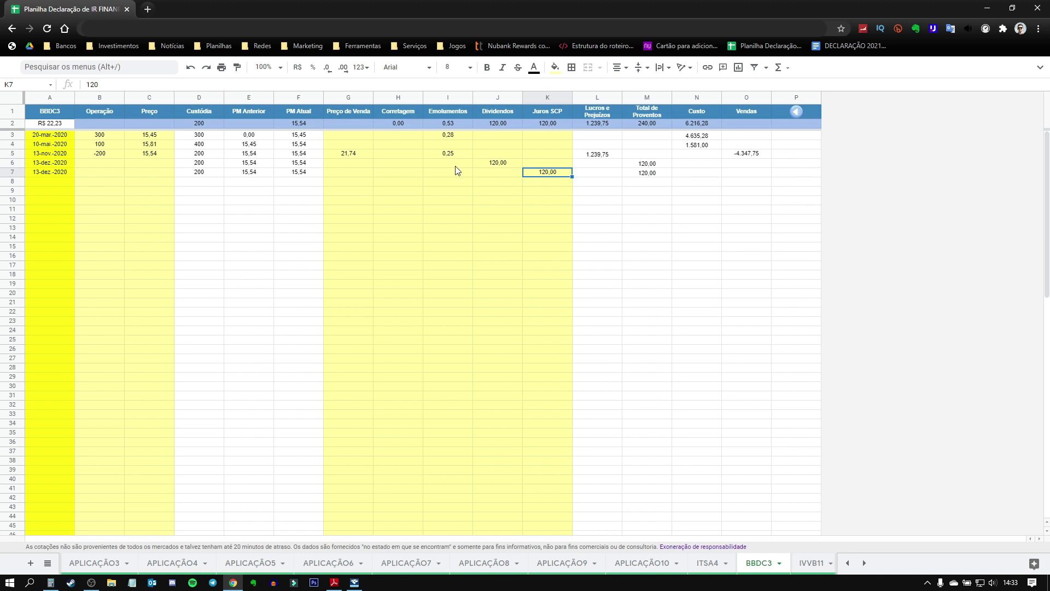
Step: Check the trade dates, the 200-share custody in D2 and the 15,54 average price in F2
left_click(68, 171)
left_click_drag(68, 170, 67, 138)
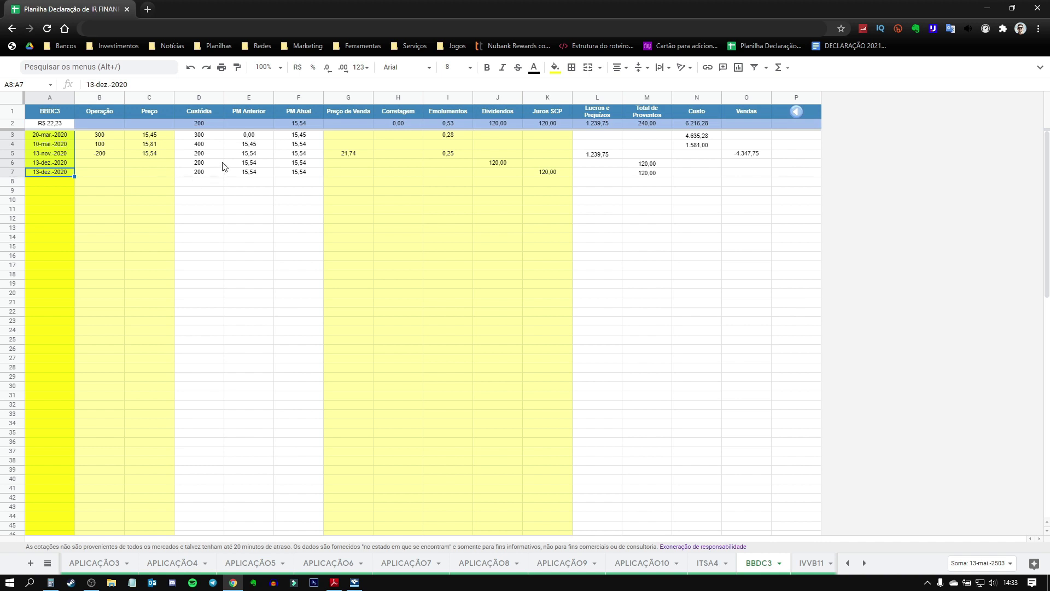
left_click(208, 126)
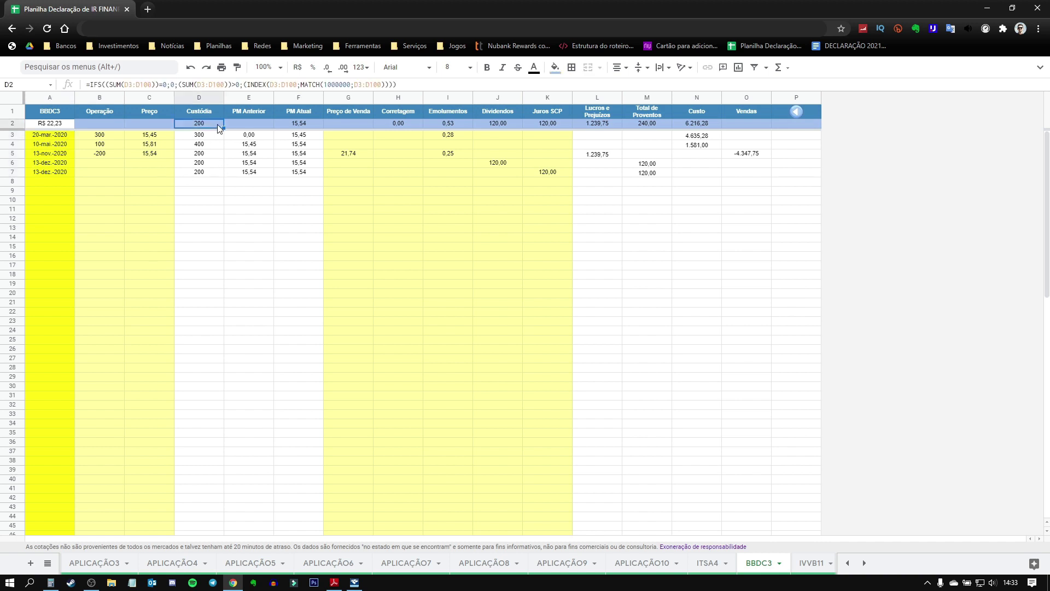
left_click(307, 123)
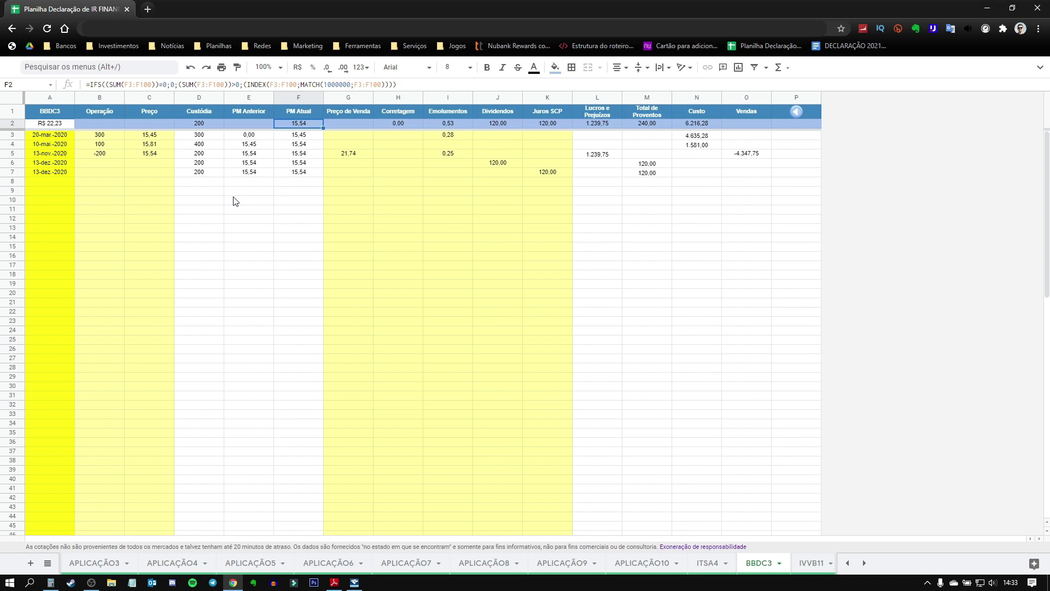
left_click(354, 583)
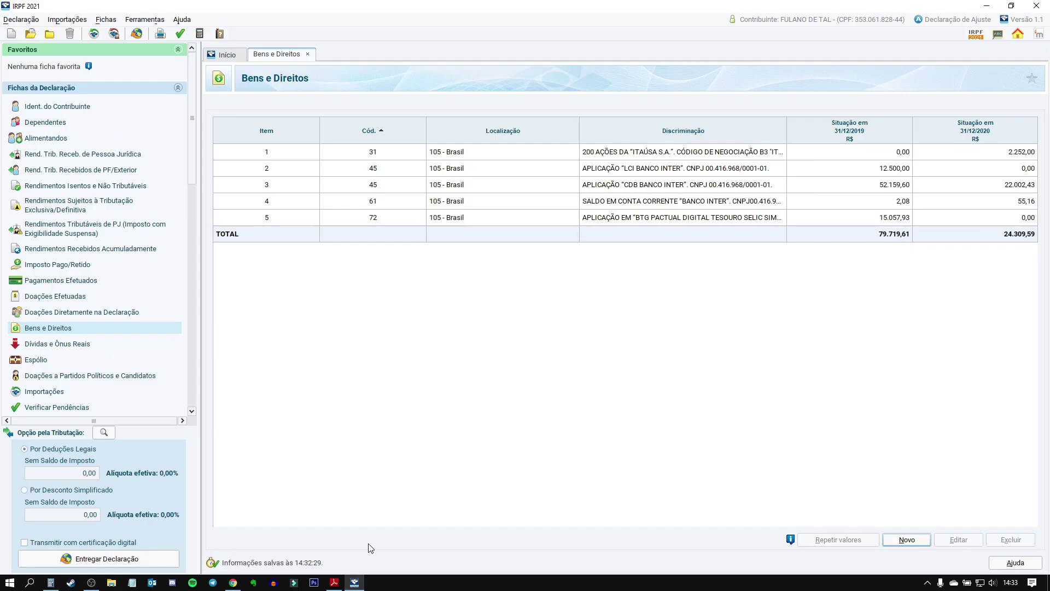
left_click(906, 540)
type("31")
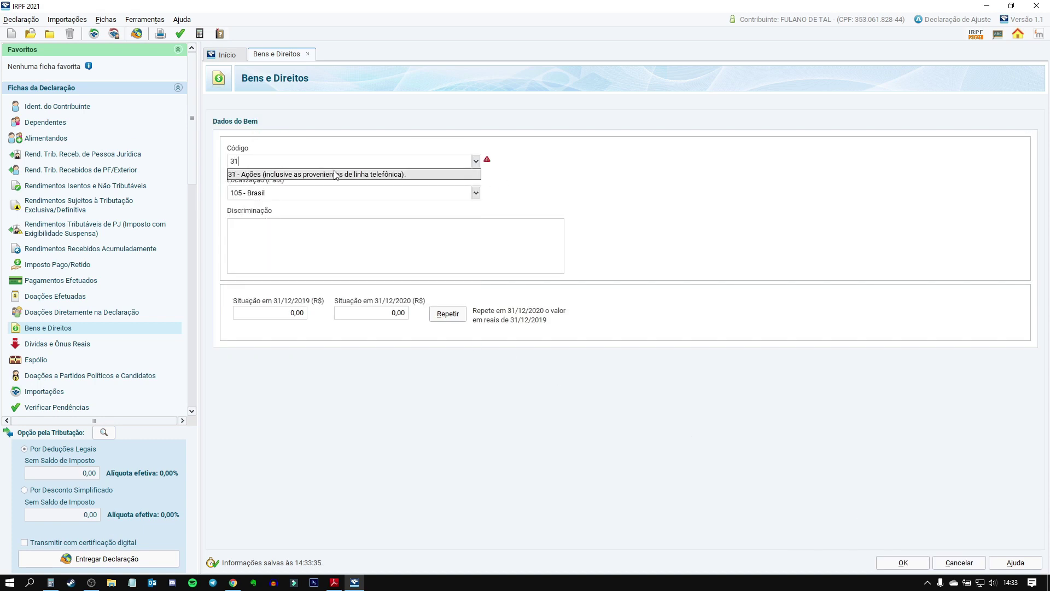
left_click(336, 175)
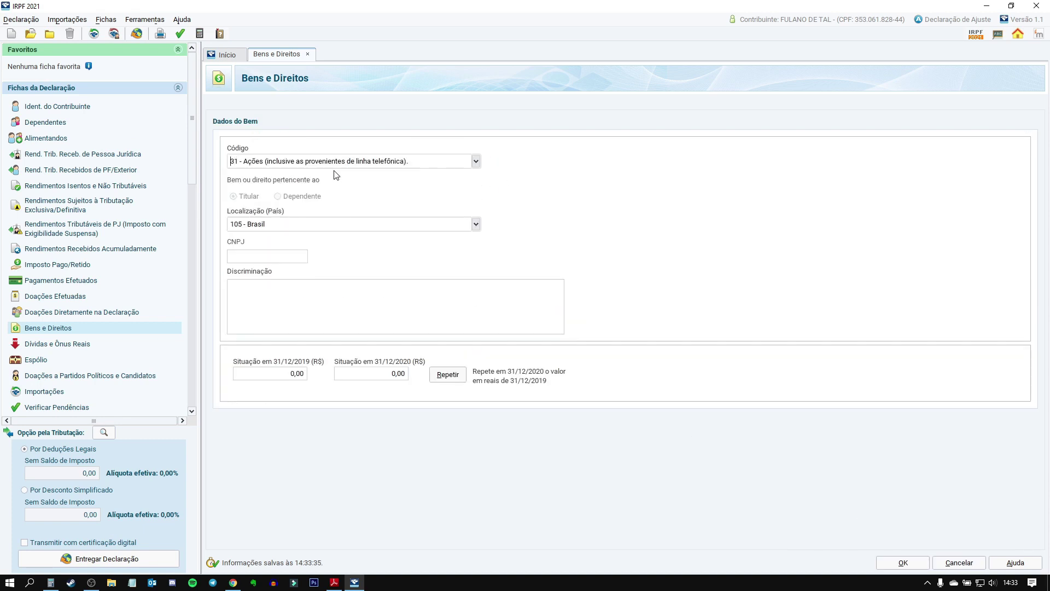
left_click(246, 260)
left_click(266, 257)
key("ctrl+v")
key("Tab")
Step: Copy the stock description template from the PDF guide
left_click(334, 583)
scroll(444, 399, "up", 10)
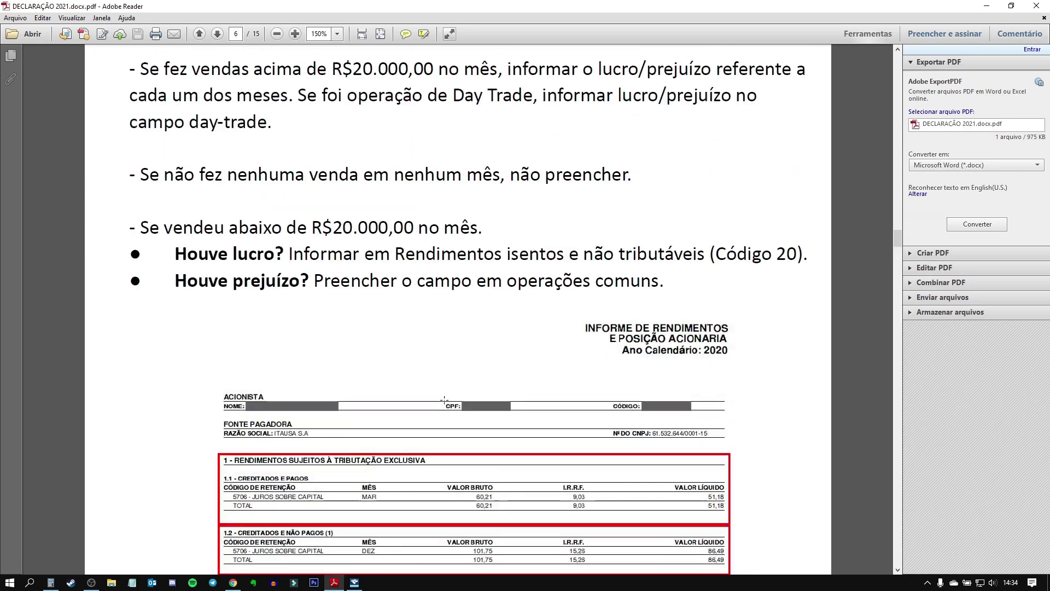
scroll(444, 399, "up", 15)
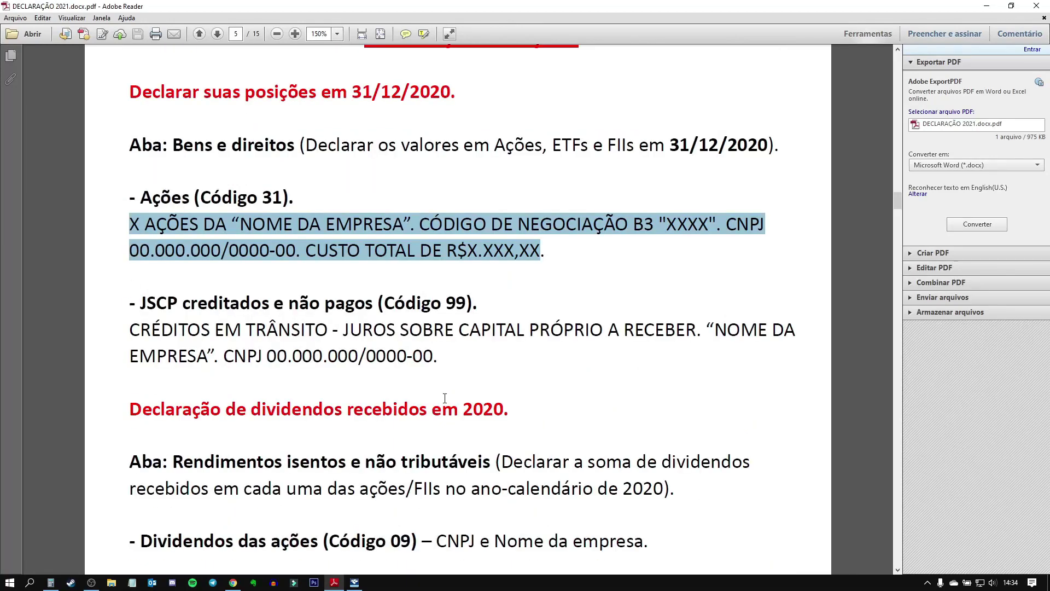
key("ctrl+c")
left_click(354, 583)
Step: Paste the template into Discriminação and put BRADESCO S.A. as the company name
key("ctrl+v")
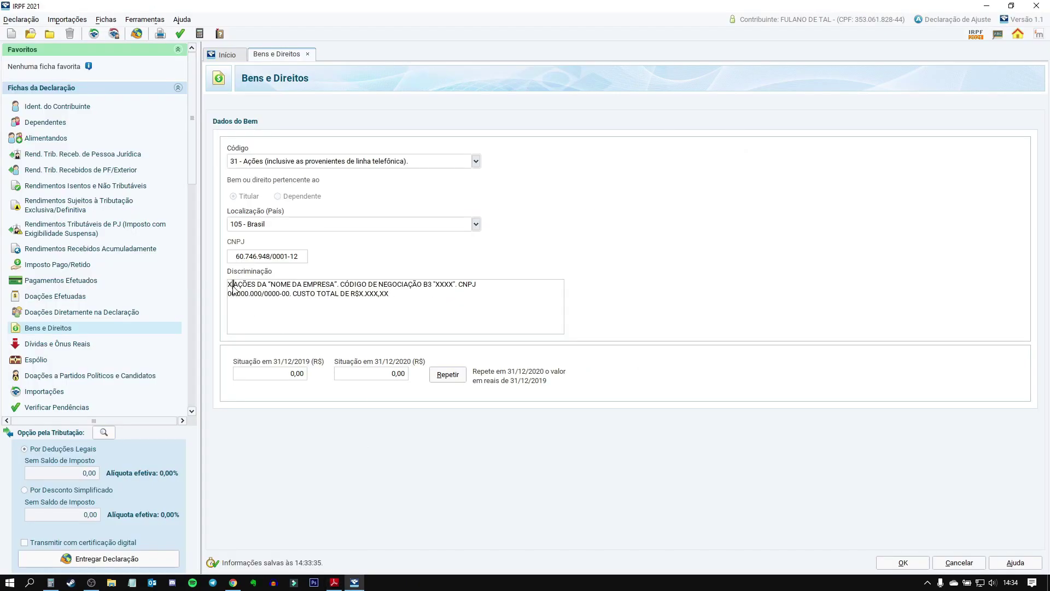
left_click(232, 288)
key("BackSpace")
key("BackSpace")
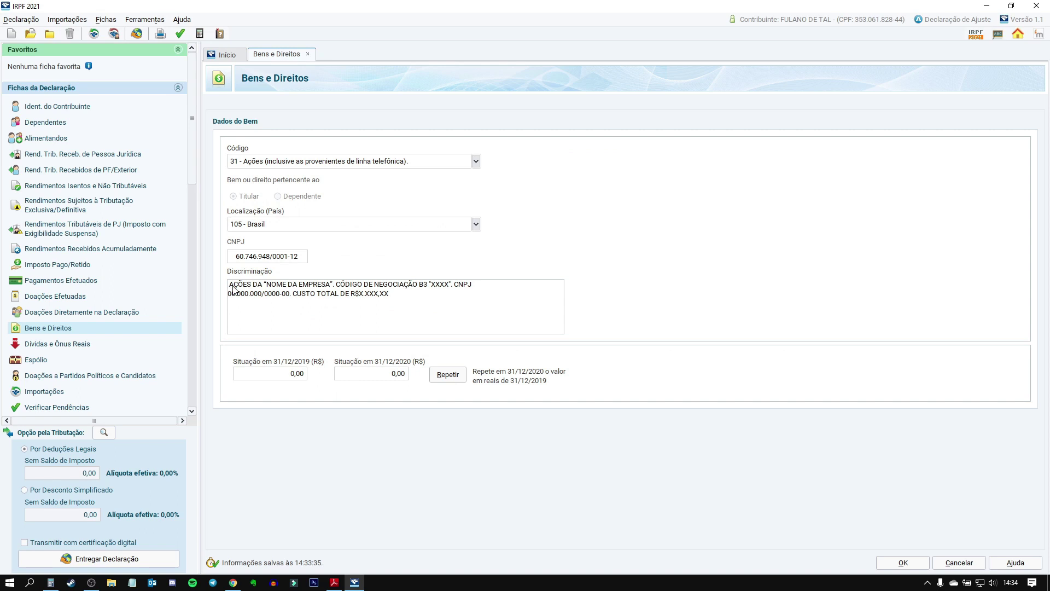
type("200")
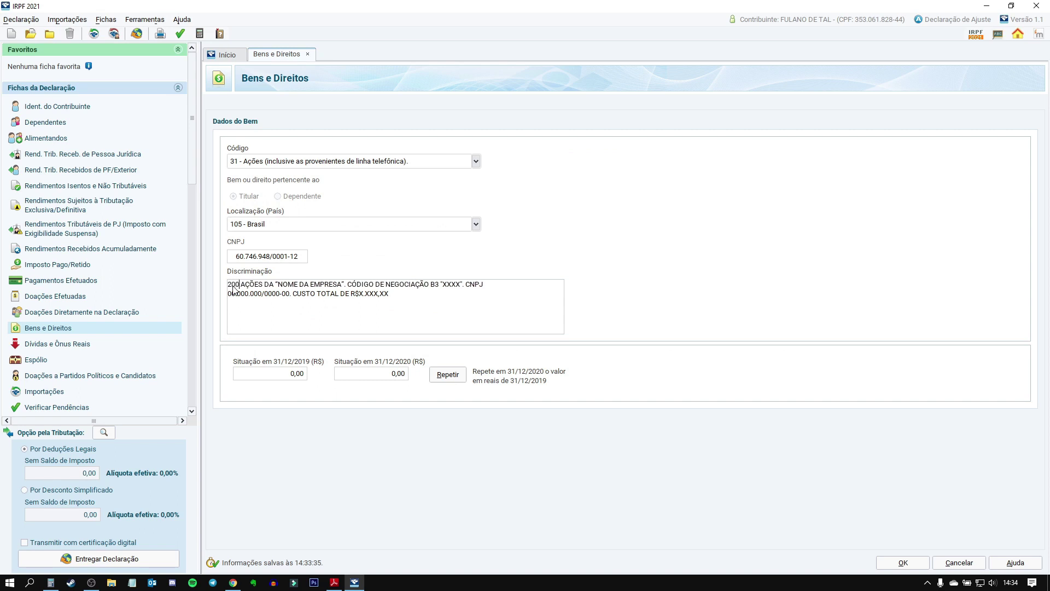
key("BackSpace")
type("O \"")
type("BRADESCO S")
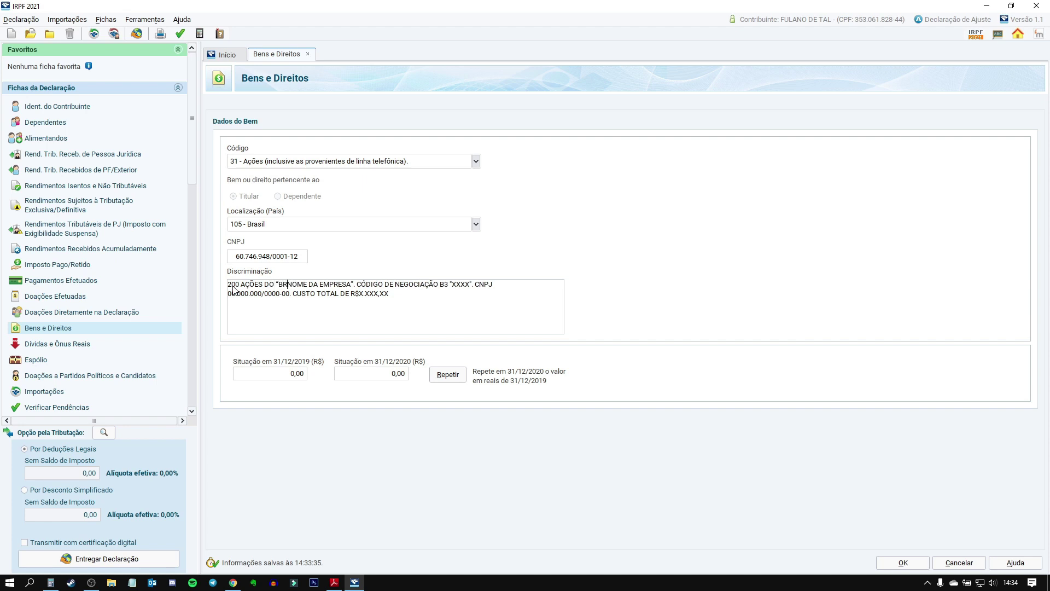
type(".S")
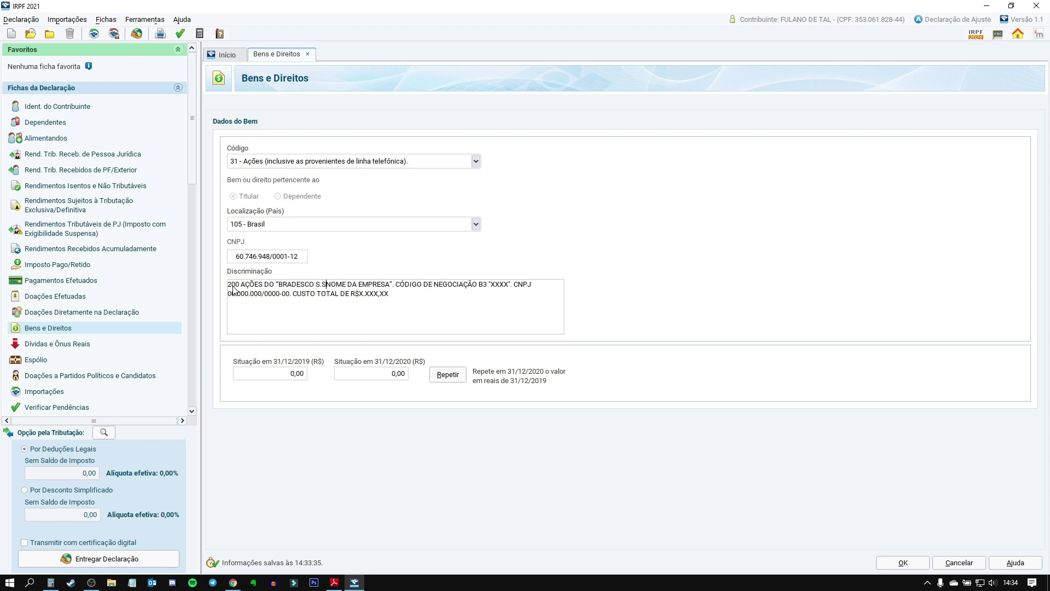
key("Delete")
key("Delete")
key("Delete")
key("Delete")
key("Delete")
key("Delete")
key("Delete")
key("Delete")
key("Delete")
key("Delete")
key("Delete")
key("Delete")
key("Delete")
key("Delete")
key("Delete")
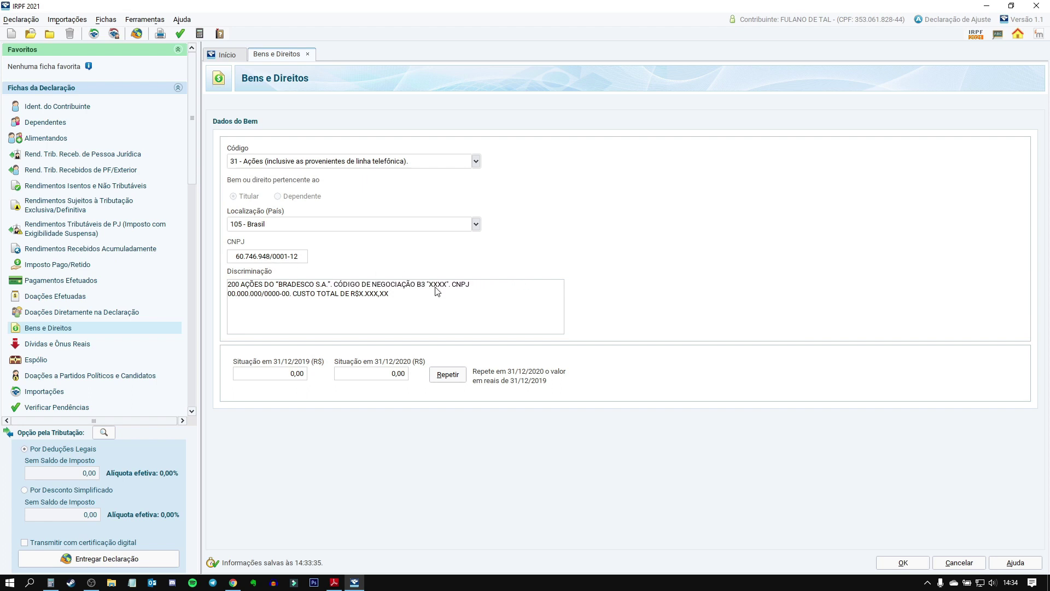
left_click_drag(432, 288, 449, 290)
type("BBDC3")
left_click_drag(230, 297, 293, 298)
left_click_drag(360, 296, 395, 296)
key("BackSpace")
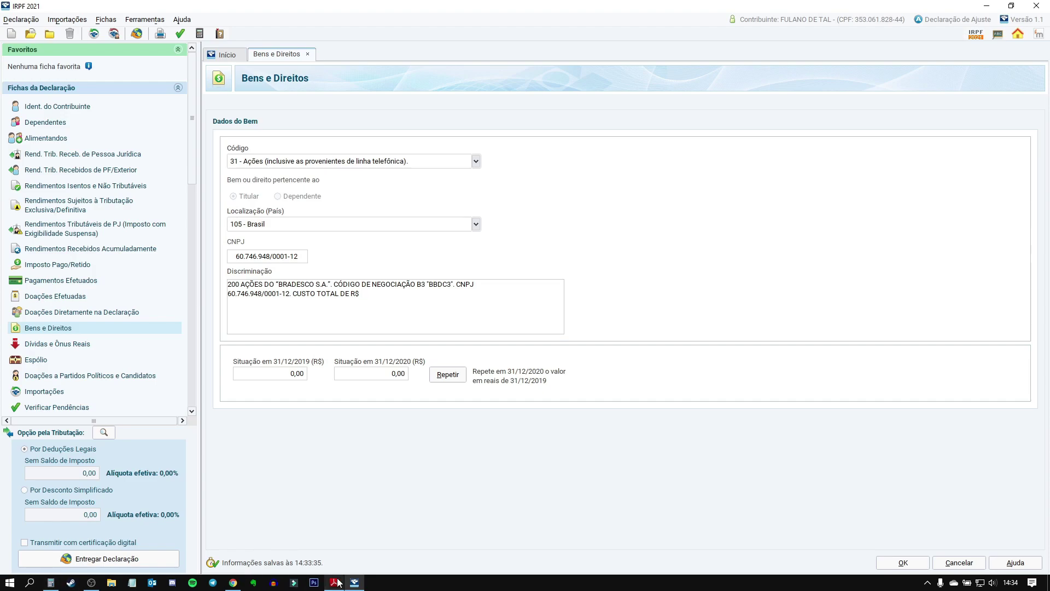
left_click(233, 582)
Step: Compute 200 × 15,54 = 3.108 in Calculator for the Bradesco total cost
left_click(51, 582)
key("Escape")
key("2")
key("0")
key("0")
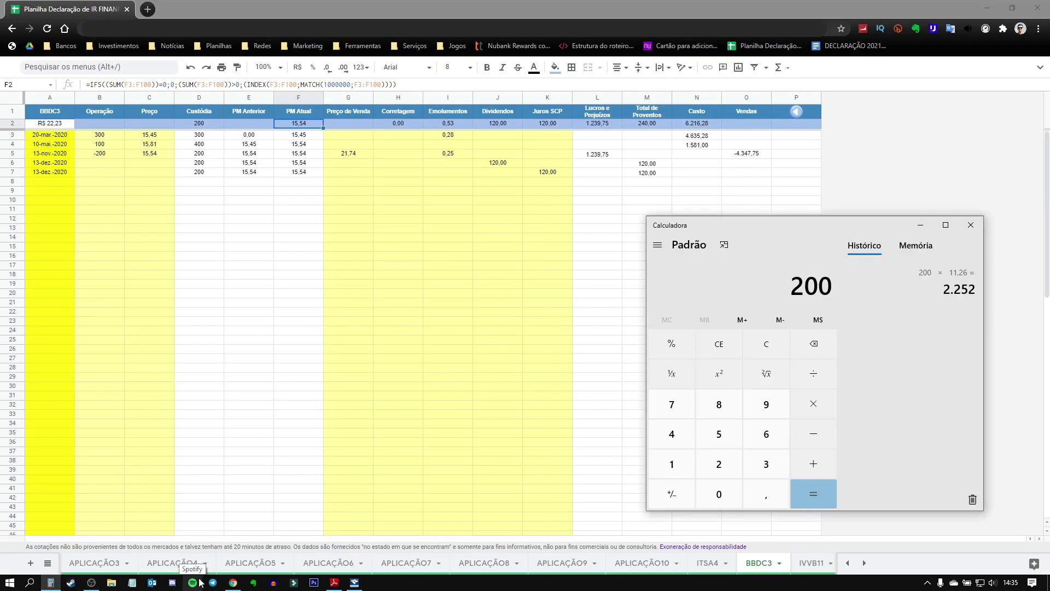
key("1")
key("5")
key("comma")
key("5")
key("4")
key("Return")
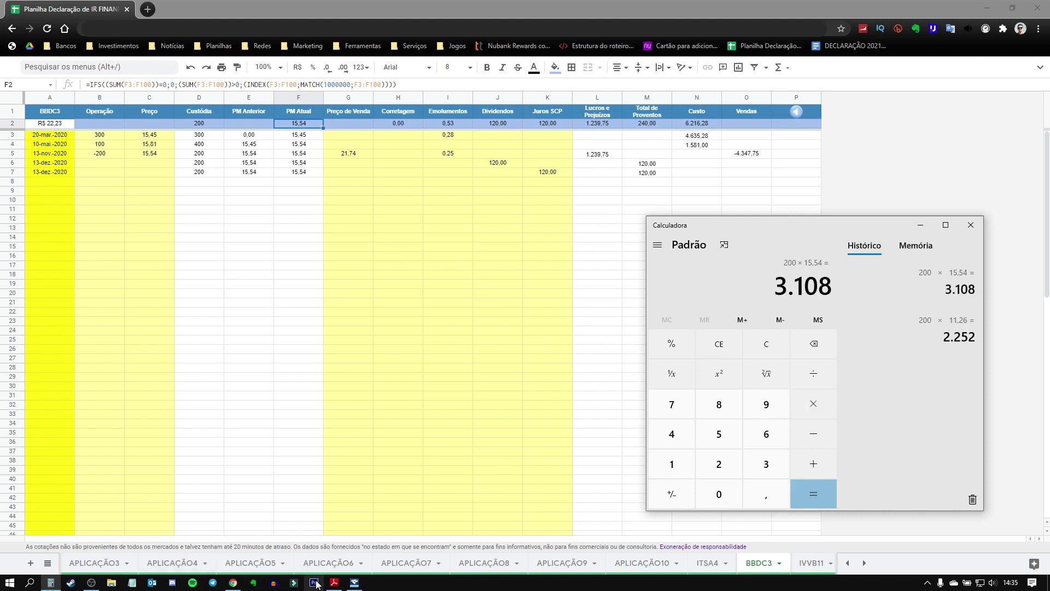
left_click(354, 582)
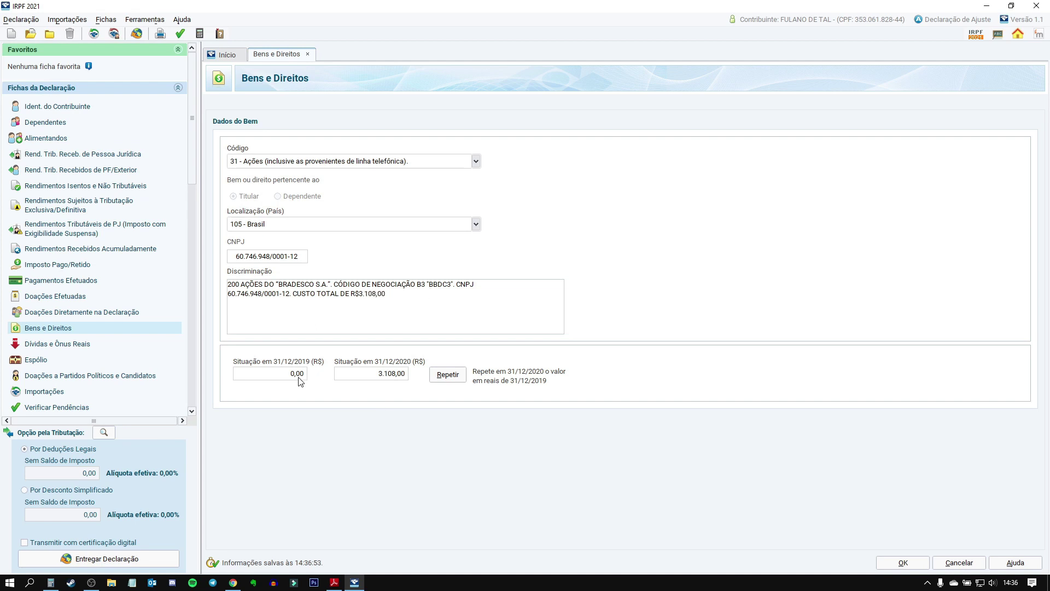
Step: Give the Bradesco item a 31/12/2020 value of 3.108,00 and save it
left_click(291, 377)
left_click(386, 381)
left_click(901, 563)
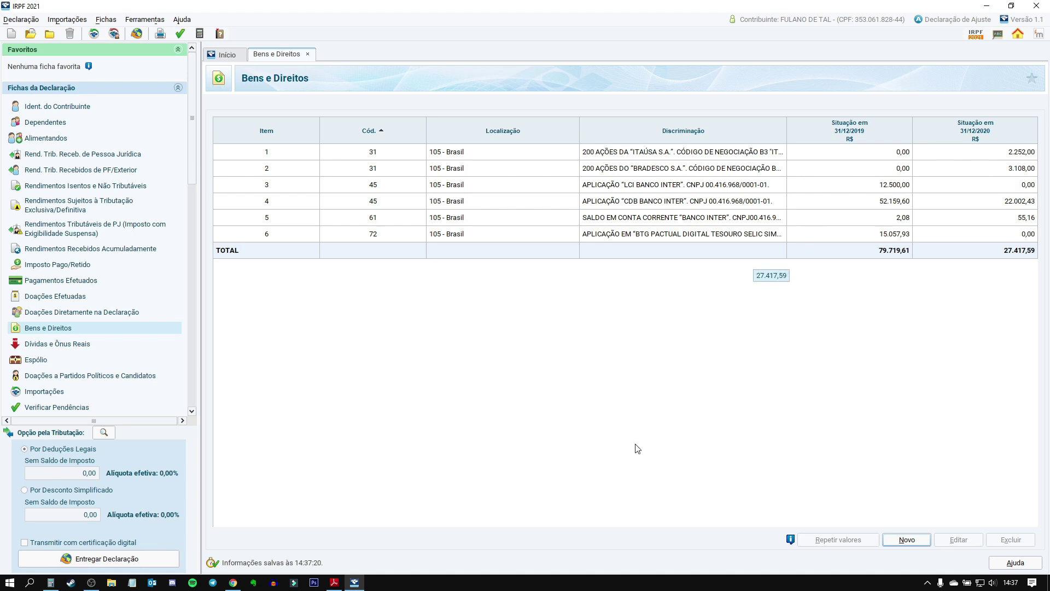
left_click(241, 584)
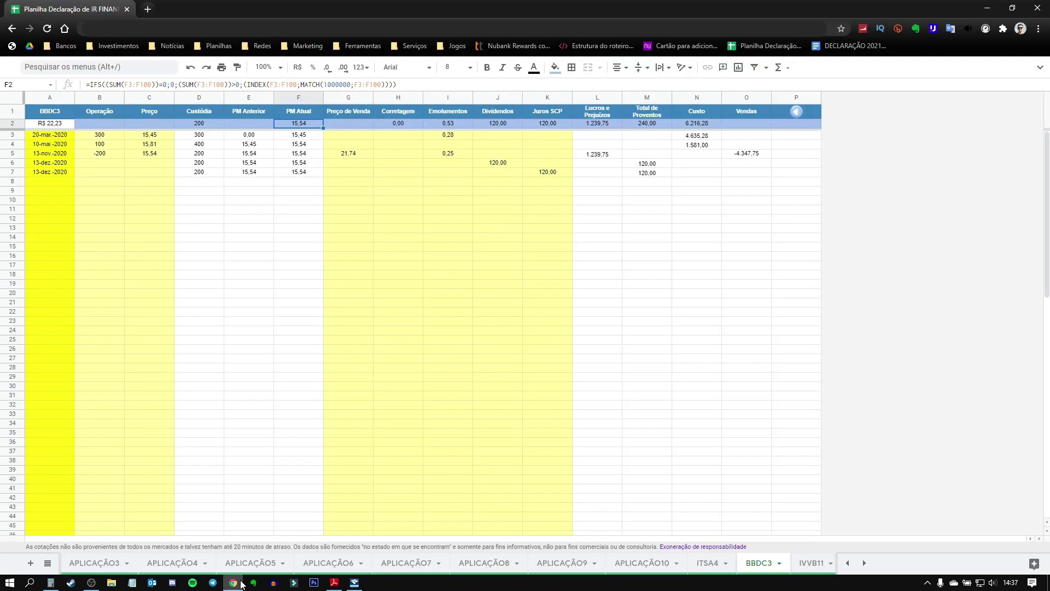
left_click(809, 132)
mouse_move(35, 164)
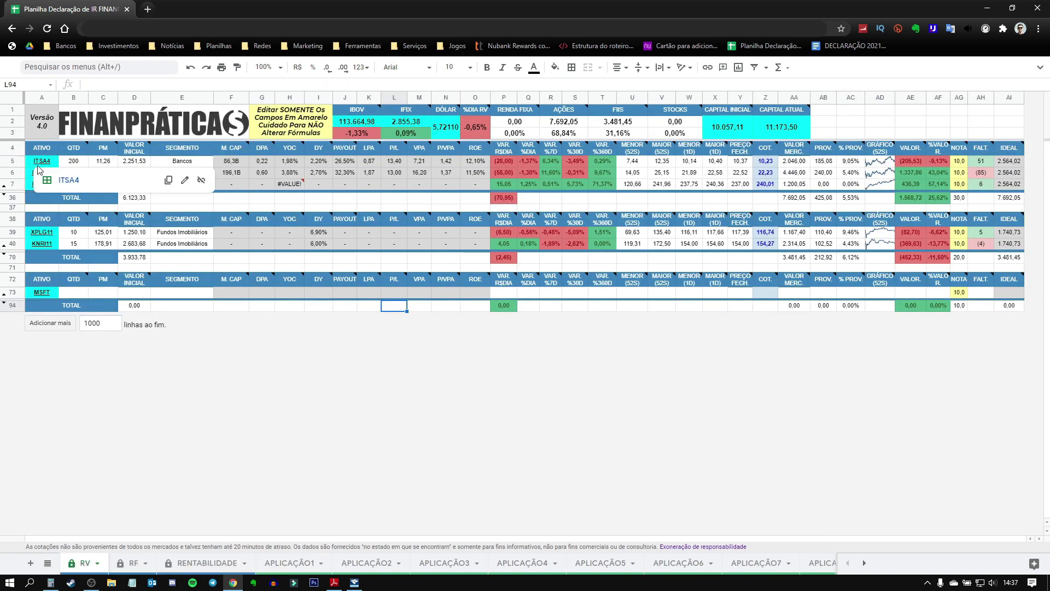
left_click(355, 582)
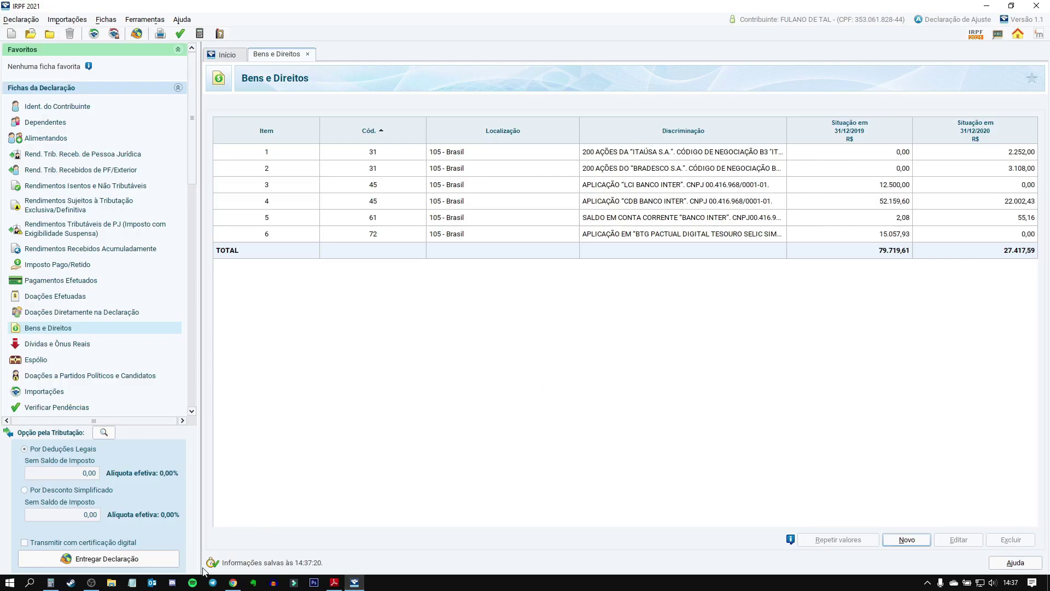
Step: Scroll the PDF guide to the Código 31 shares description template
left_click(334, 582)
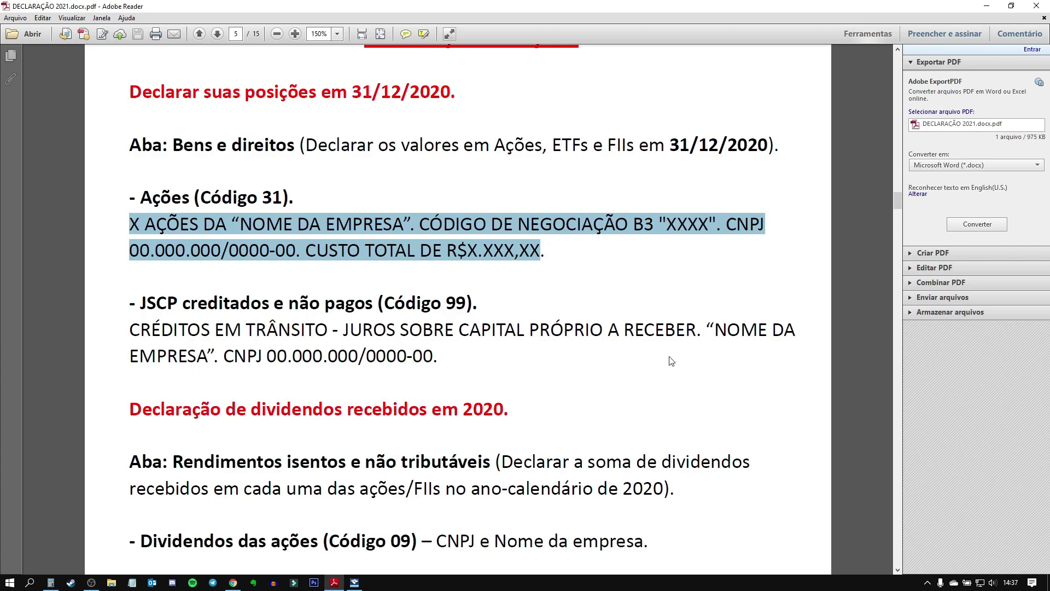
left_click(592, 374)
scroll(547, 359, "down", 10)
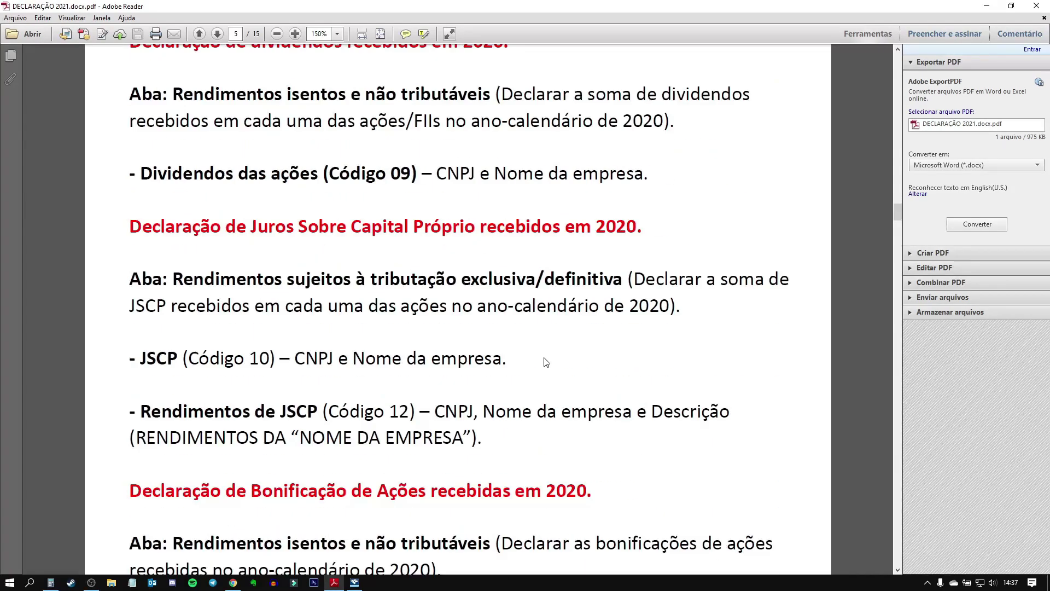
scroll(547, 359, "down", 18)
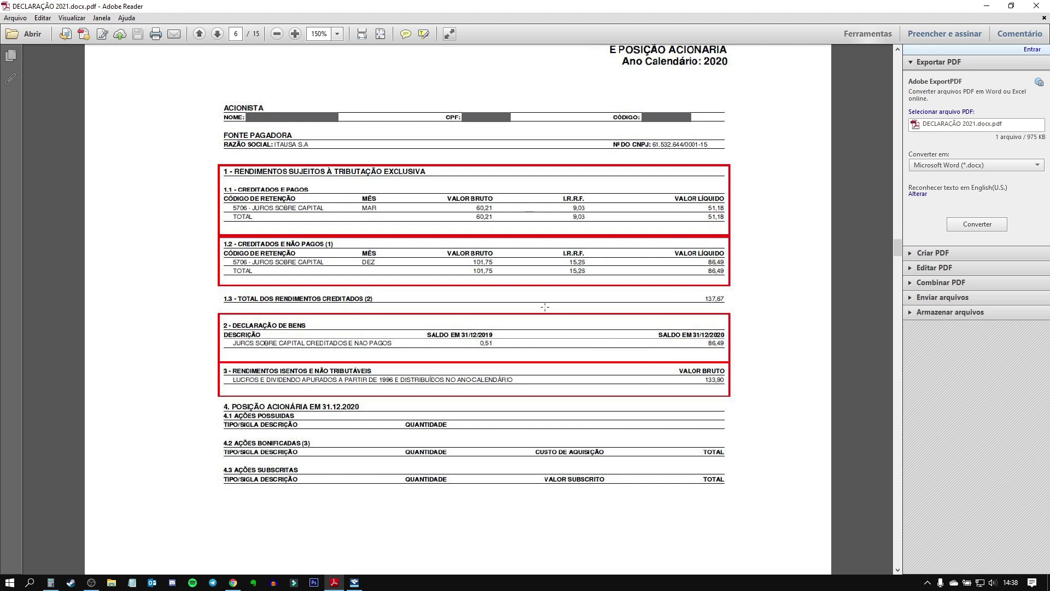
mouse_move(337, 587)
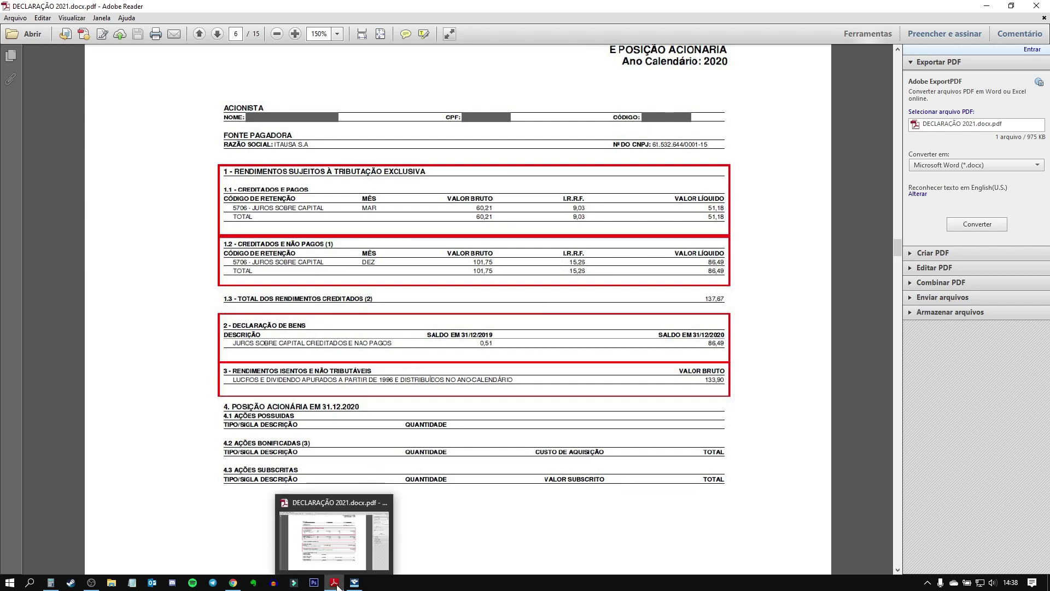
scroll(613, 296, "up", 12)
scroll(612, 357, "up", 10)
scroll(607, 350, "down", 1)
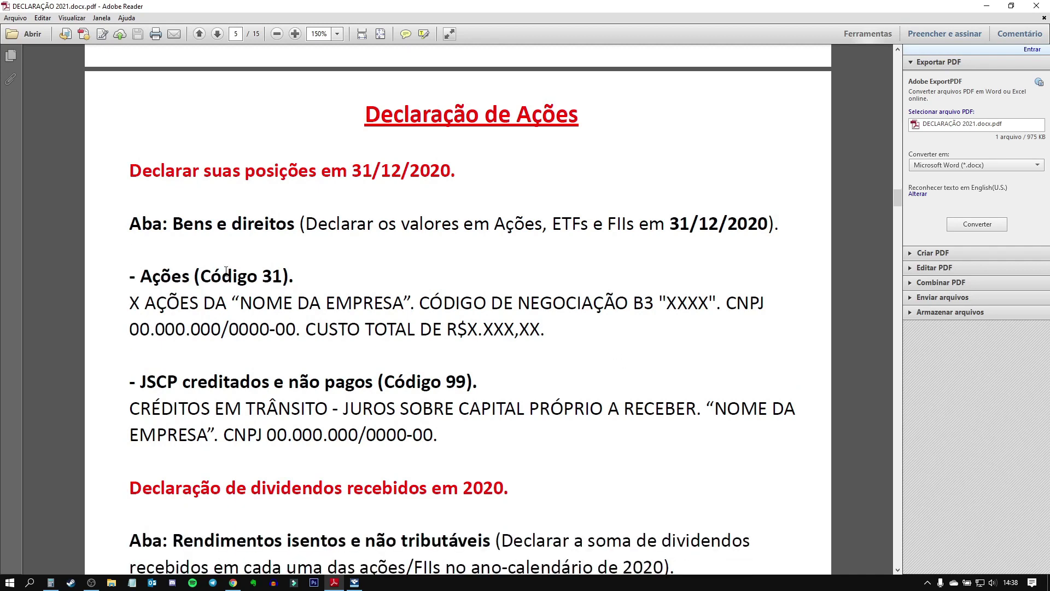
left_click_drag(152, 282, 545, 328)
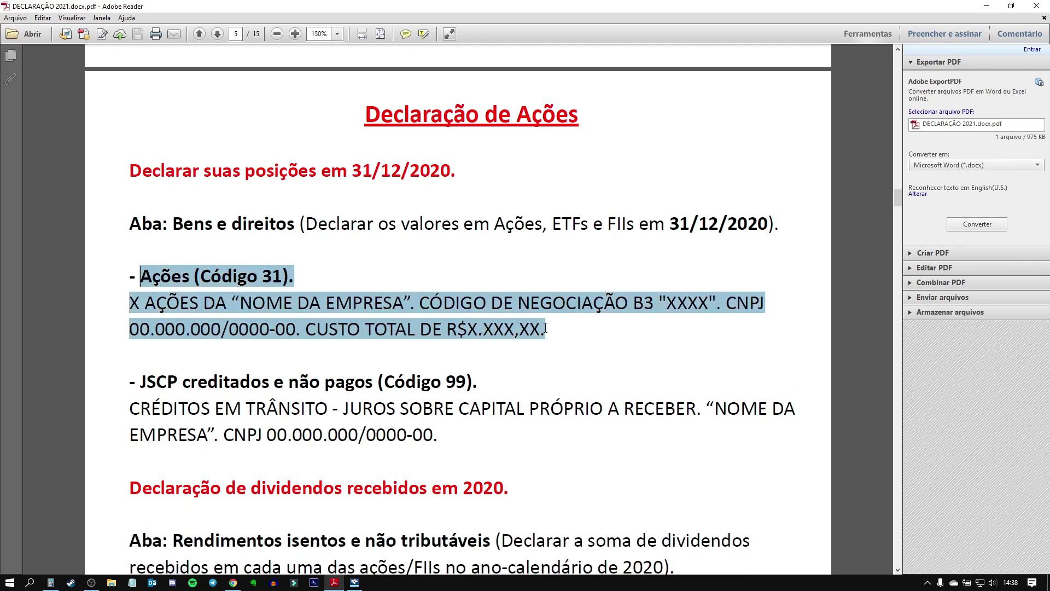
left_click(553, 331)
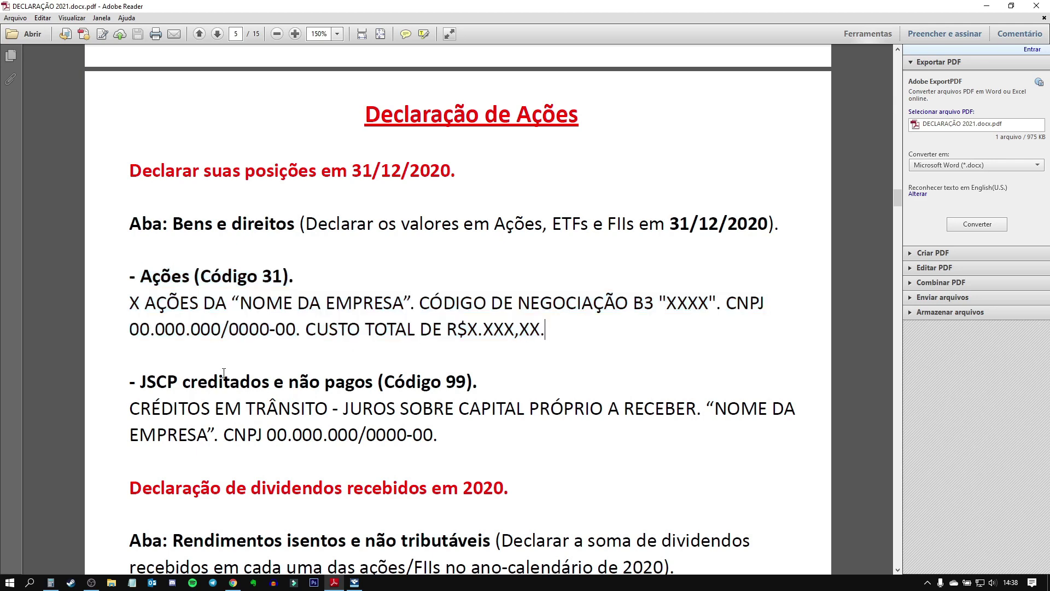
Step: Select the CRÉDITOS EM TRÂNSITO paragraph in the JSCP Código 99 section
scroll(223, 373, "down", 1)
left_click_drag(127, 329, 457, 389)
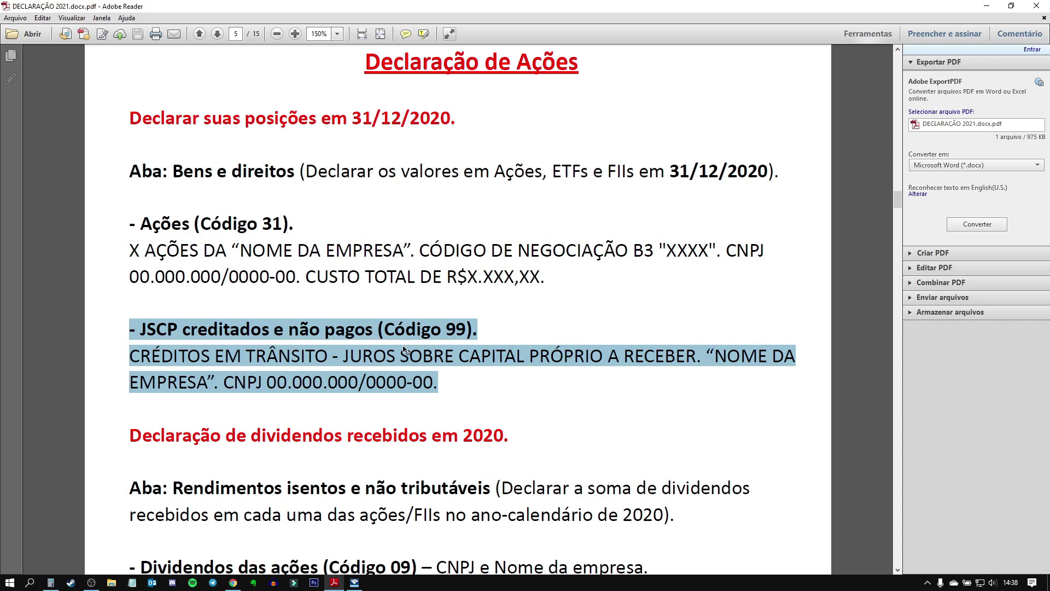
left_click(449, 333)
left_click_drag(446, 330, 460, 331)
left_click_drag(128, 355, 433, 380)
key("ctrl+c")
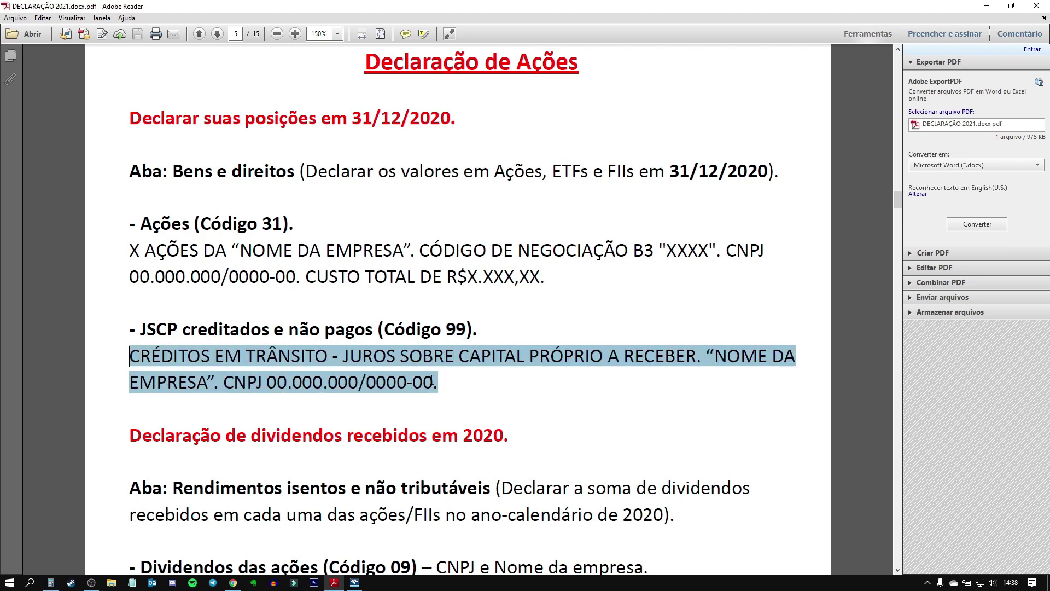
left_click(355, 582)
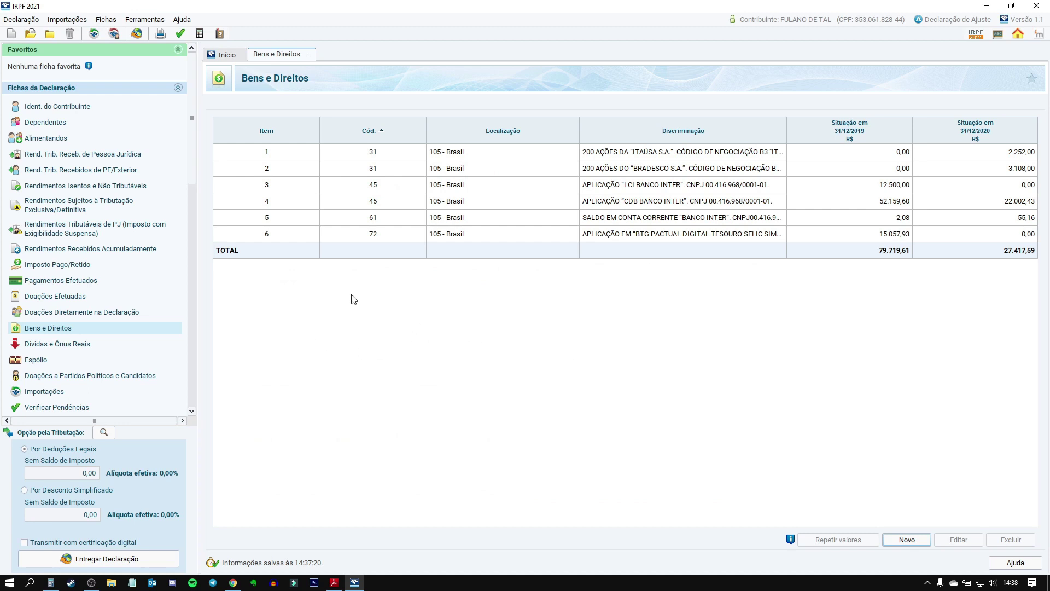
Step: Add a new Código 99 asset and paste the JSCP description into Discriminação
left_click(914, 541)
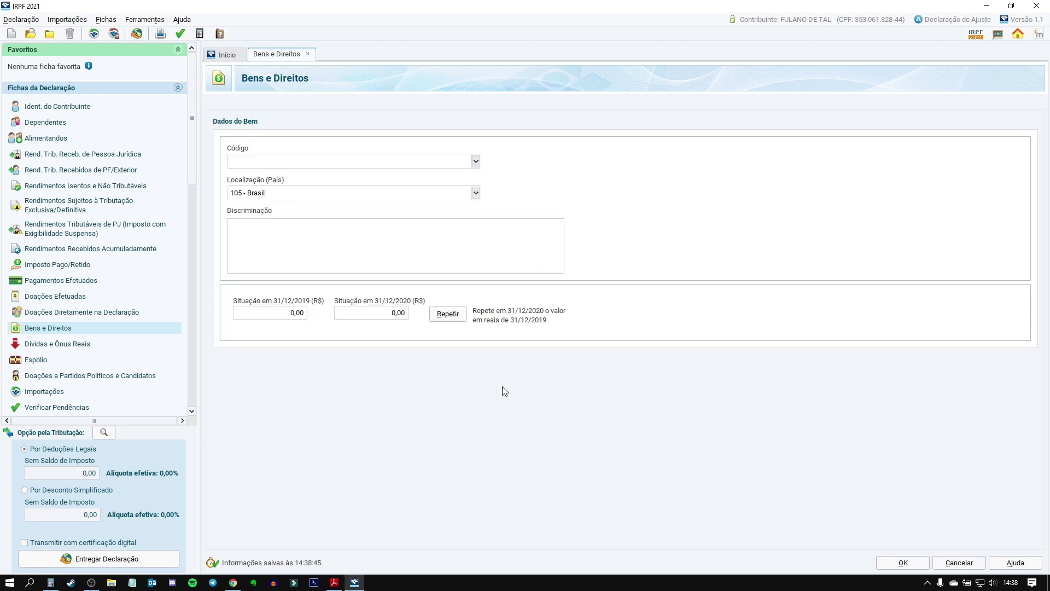
type("99")
key("Return")
left_click(295, 232)
key("ctrl+v")
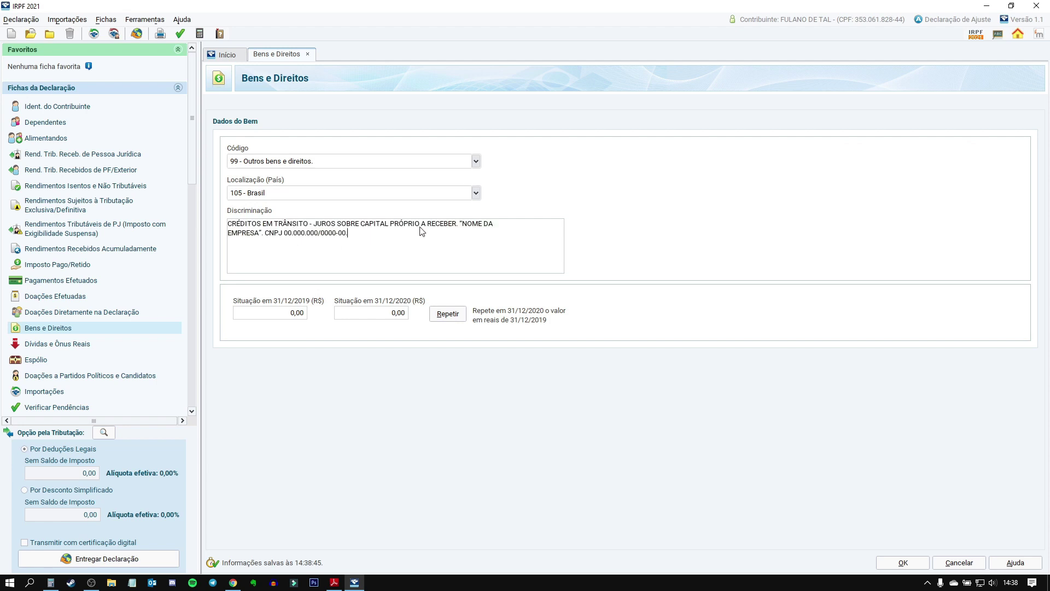
Step: Name the company ITAUSA S.A. and look up its CNPJ in the PDF guide
left_click_drag(462, 224, 261, 235)
type("ITAUSA S.A.")
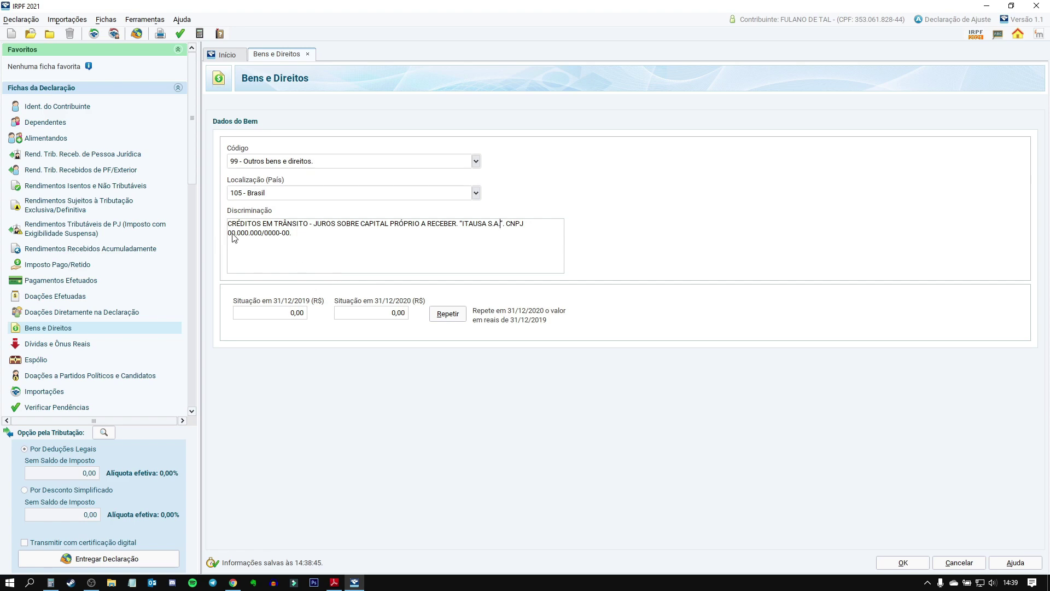
left_click_drag(228, 234, 286, 236)
left_click(334, 583)
scroll(529, 422, "down", 8)
scroll(529, 422, "down", 15)
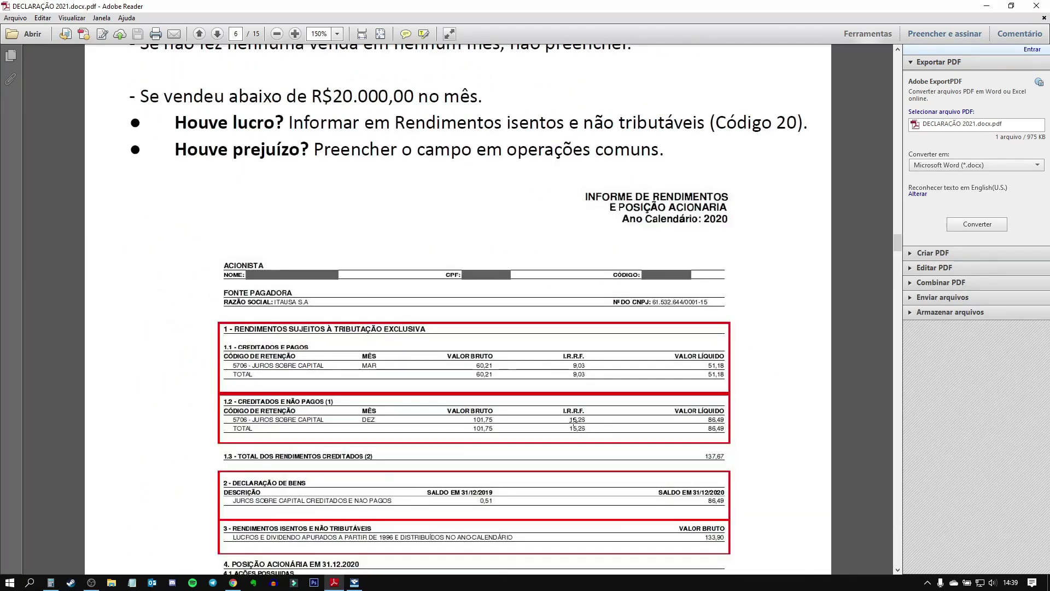
scroll(574, 420, "down", 1)
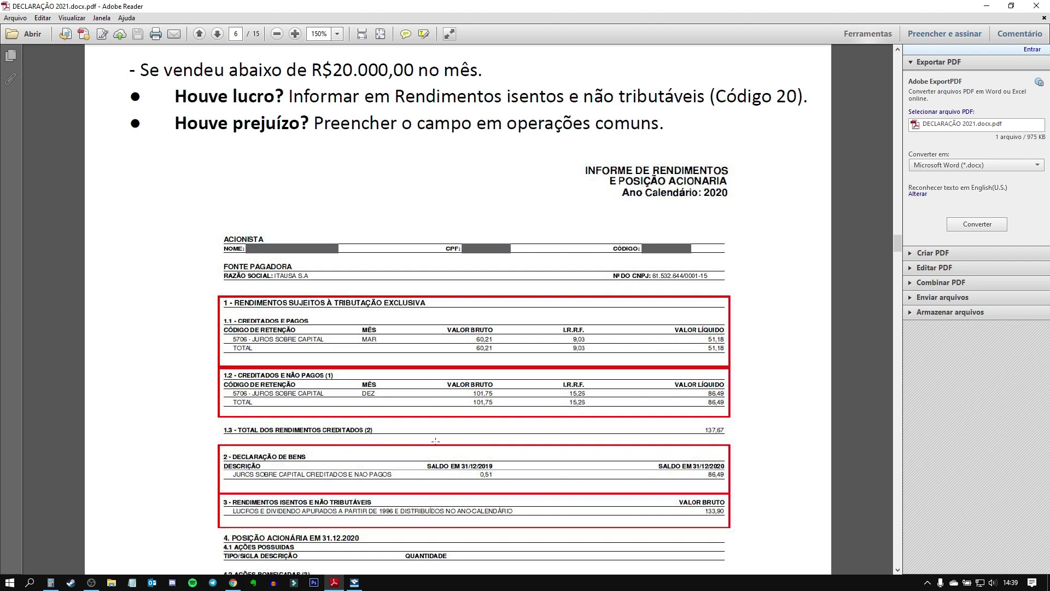
left_click(354, 583)
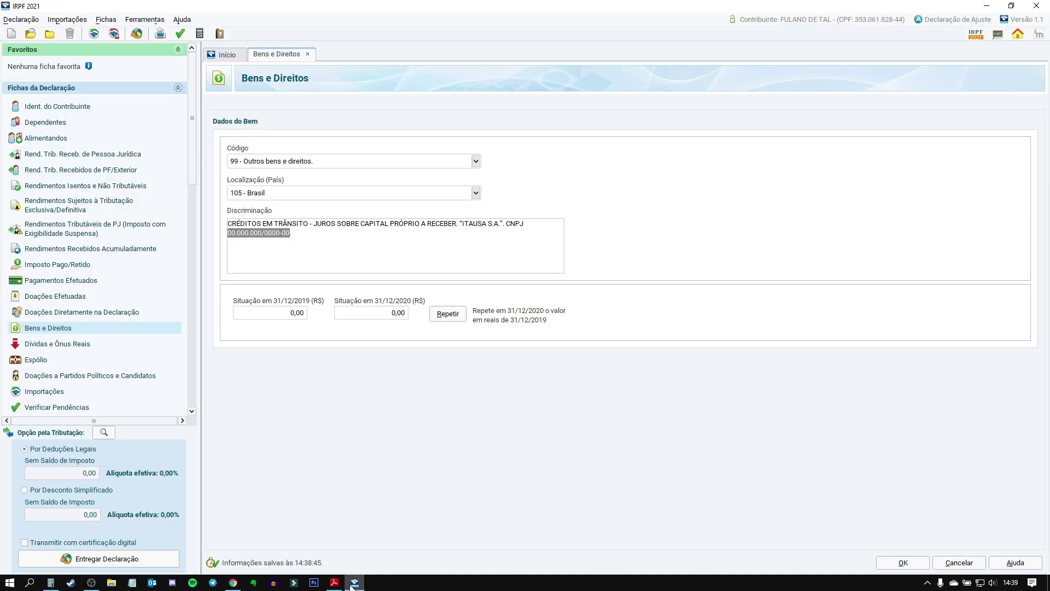
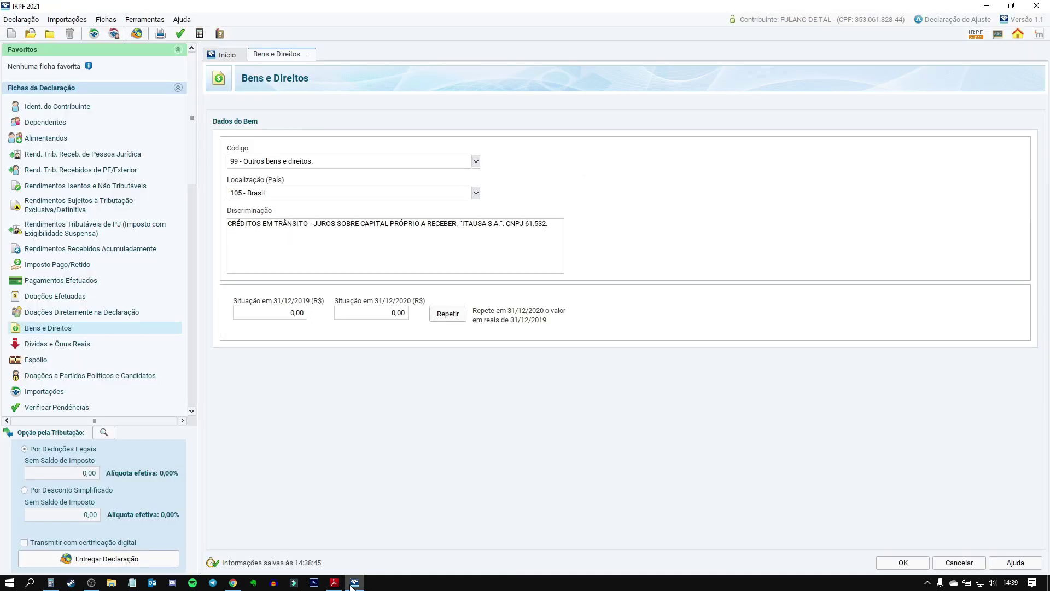
mouse_move(335, 581)
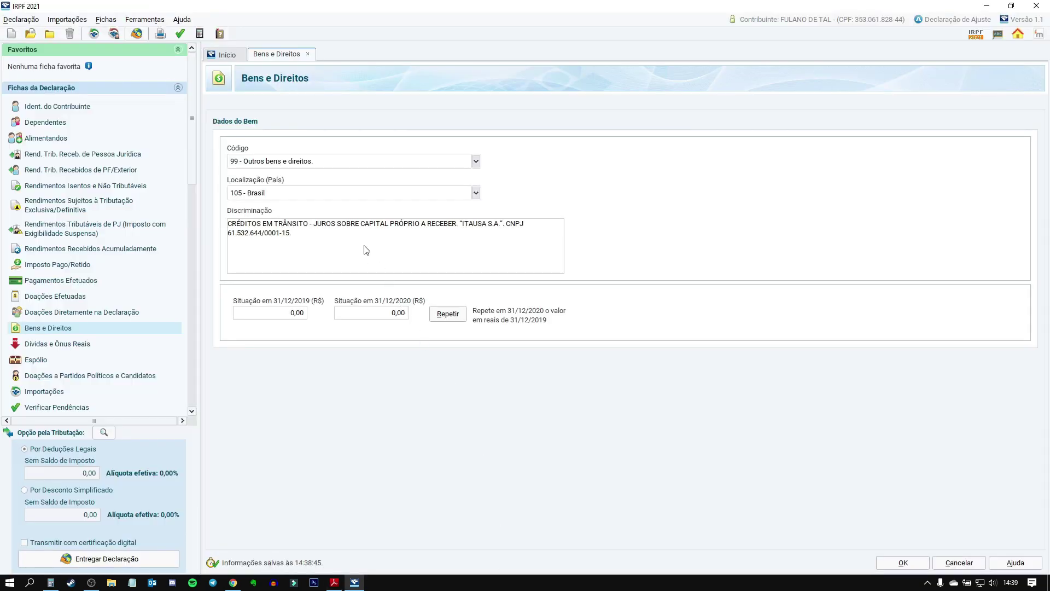
left_click(383, 313)
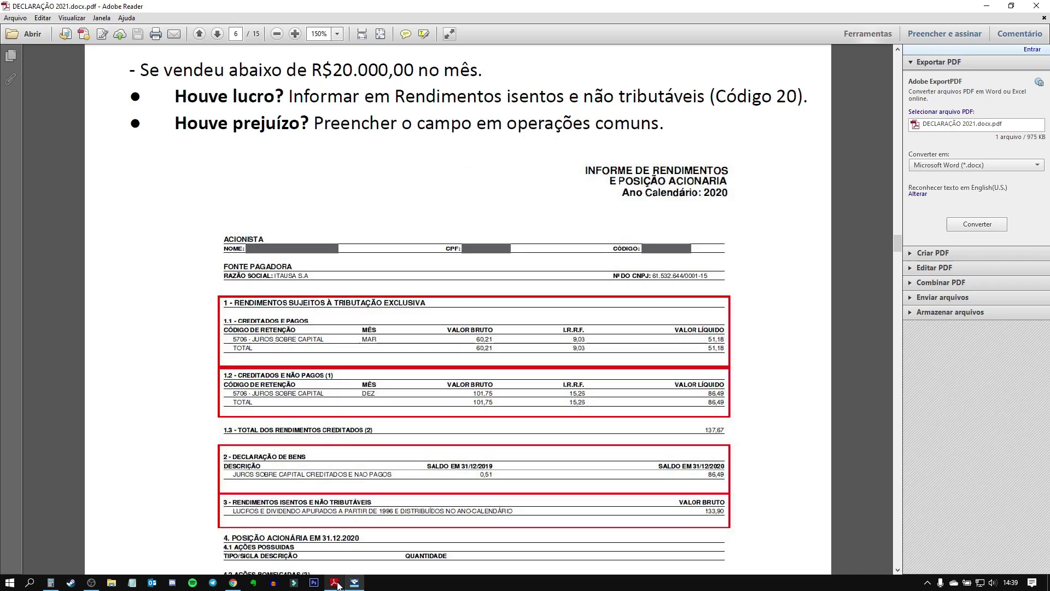
left_click(334, 582)
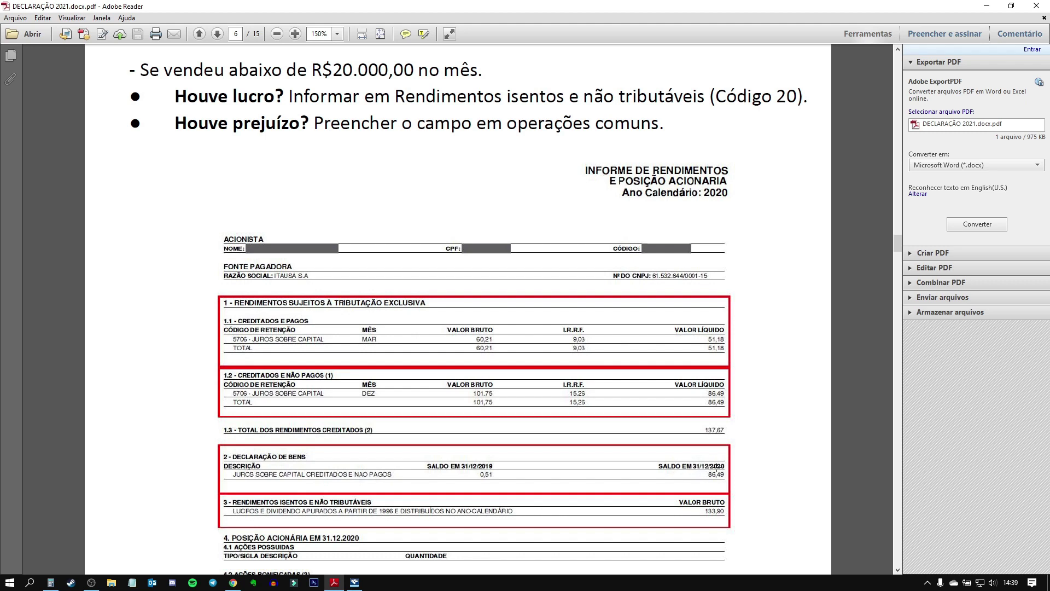
left_click(736, 484)
left_click(792, 479)
left_click(354, 583)
type("86,49")
key("Tab")
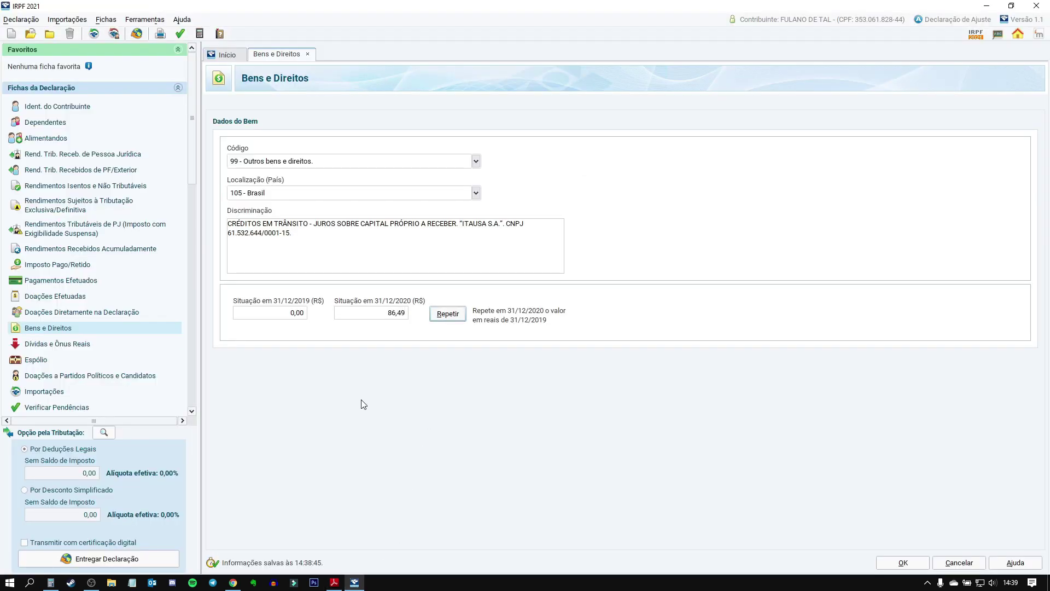
Step: Set the 31/12/2019 balance to 0,51 from the report and save the JSCP credit asset
left_click(334, 582)
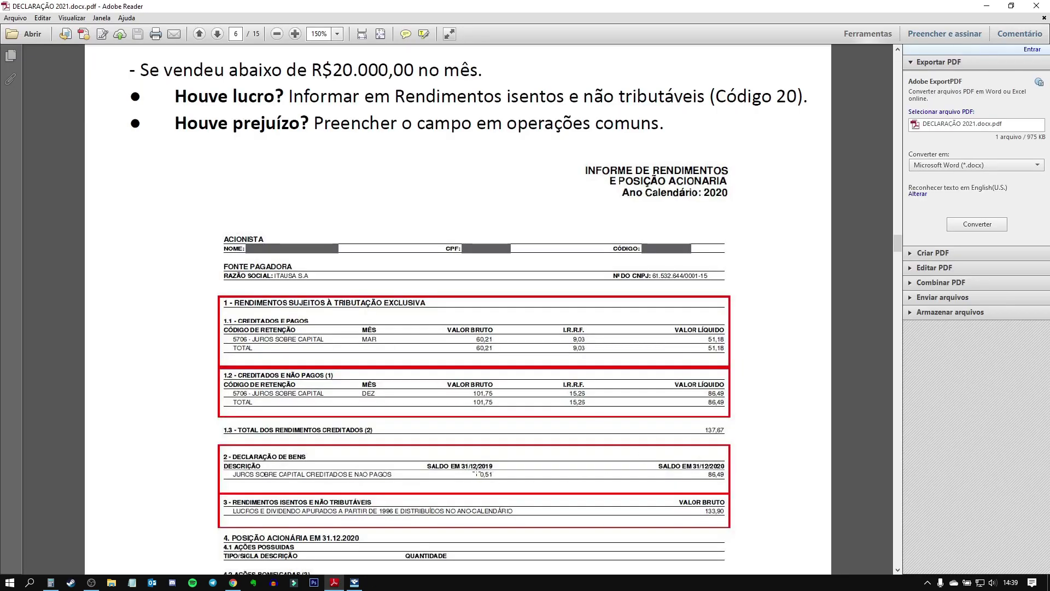
left_click_drag(496, 481, 474, 472)
left_click(529, 476)
left_click(797, 457)
left_click(354, 583)
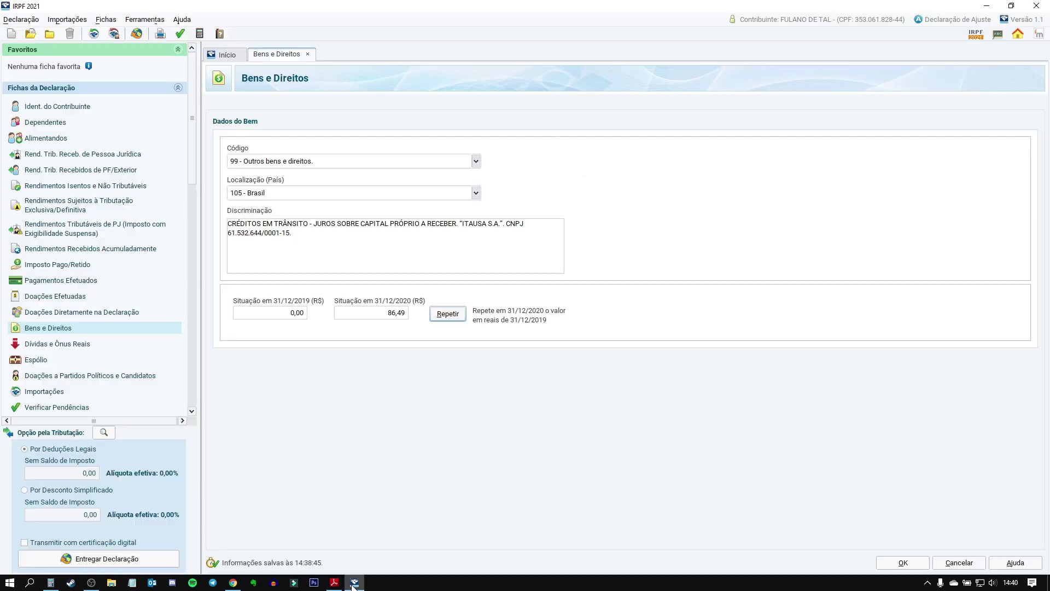
left_click(334, 583)
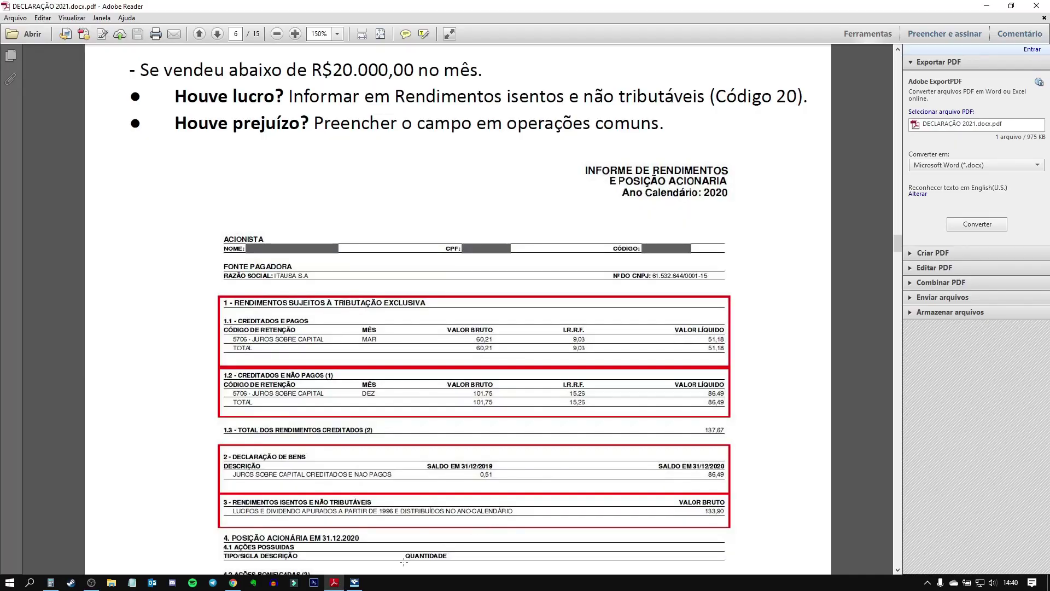
left_click(353, 583)
left_click(299, 316)
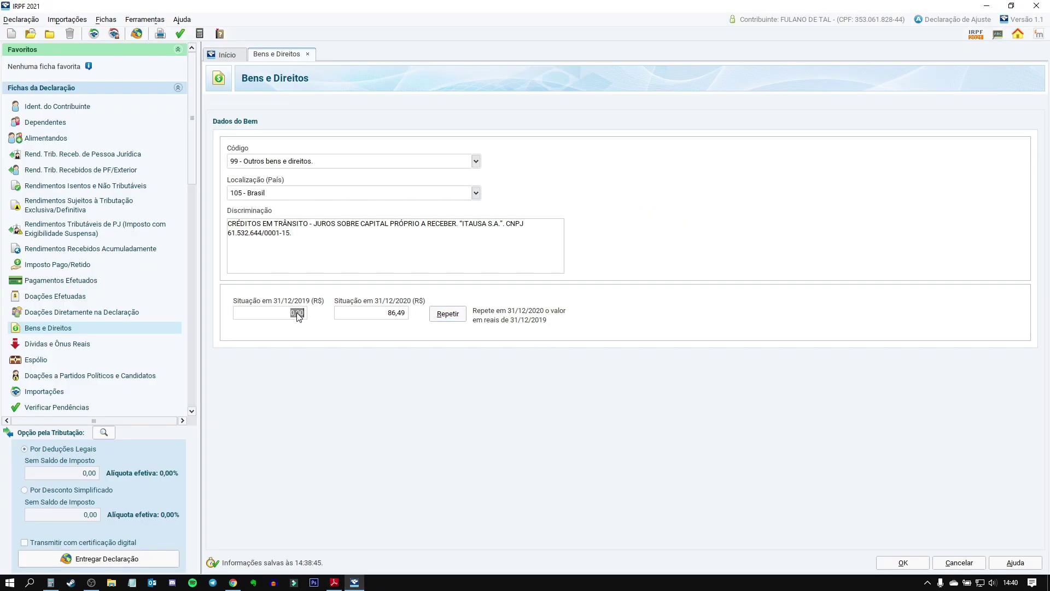
key("Tab")
left_click(395, 318)
left_click(898, 563)
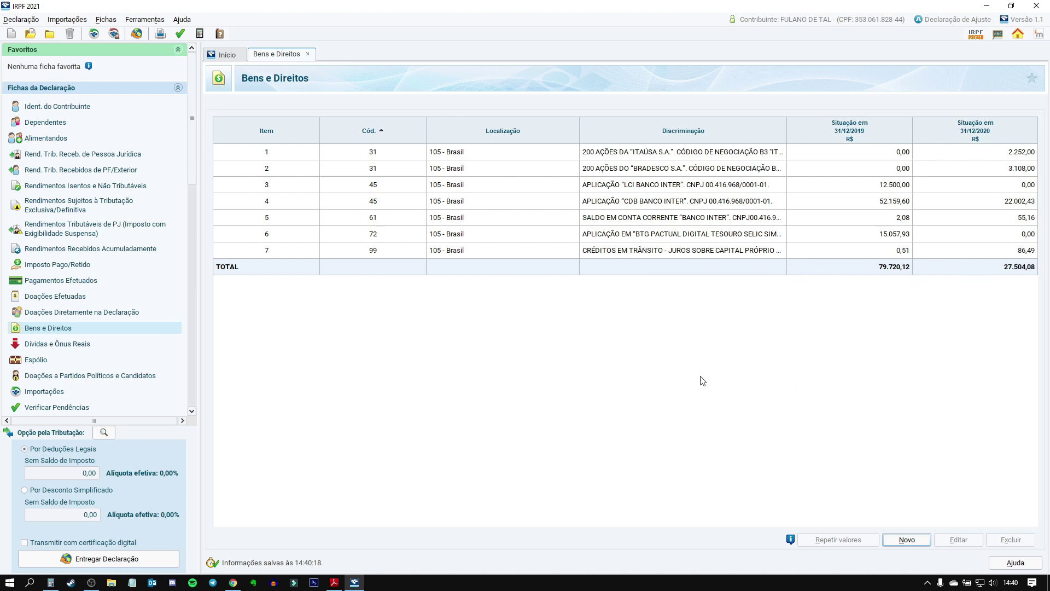
Step: Review the guide's Ações Código 31 and JSCP creditados e não pagos instructions
left_click(353, 583)
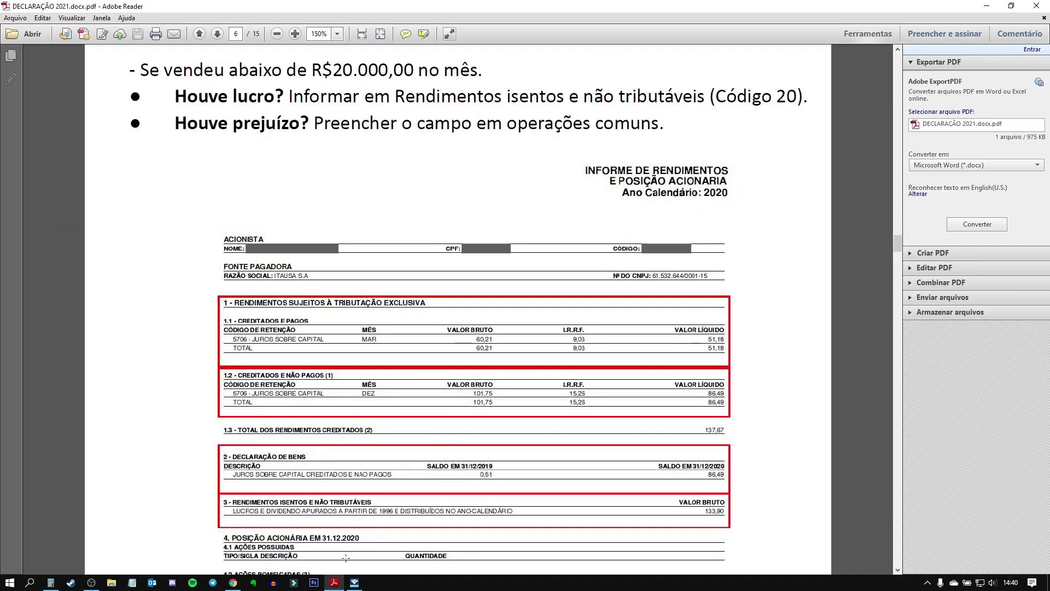
scroll(470, 424, "up", 5)
scroll(471, 424, "up", 12)
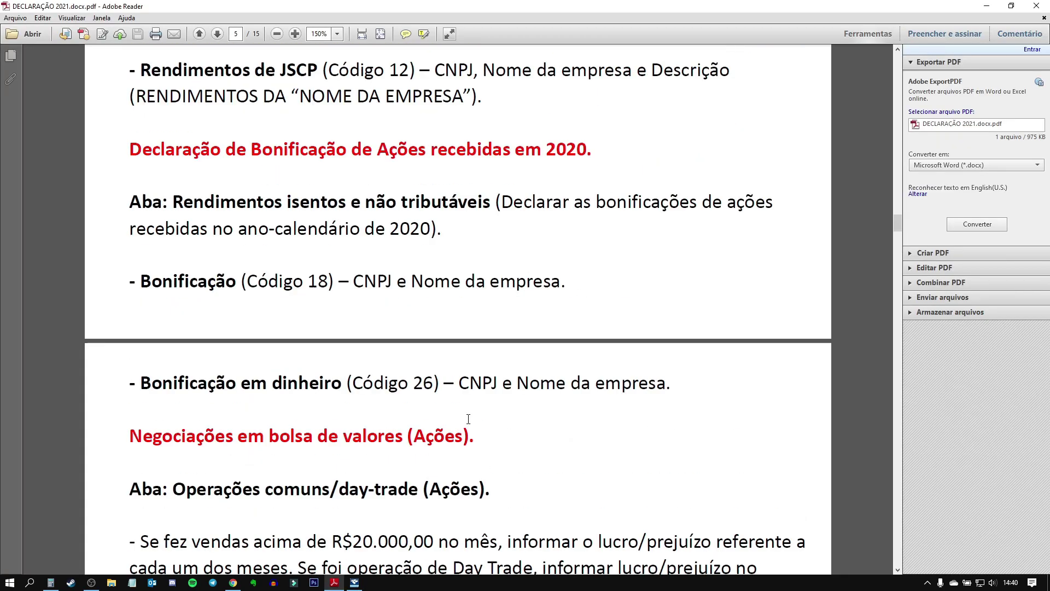
scroll(459, 411, "up", 3)
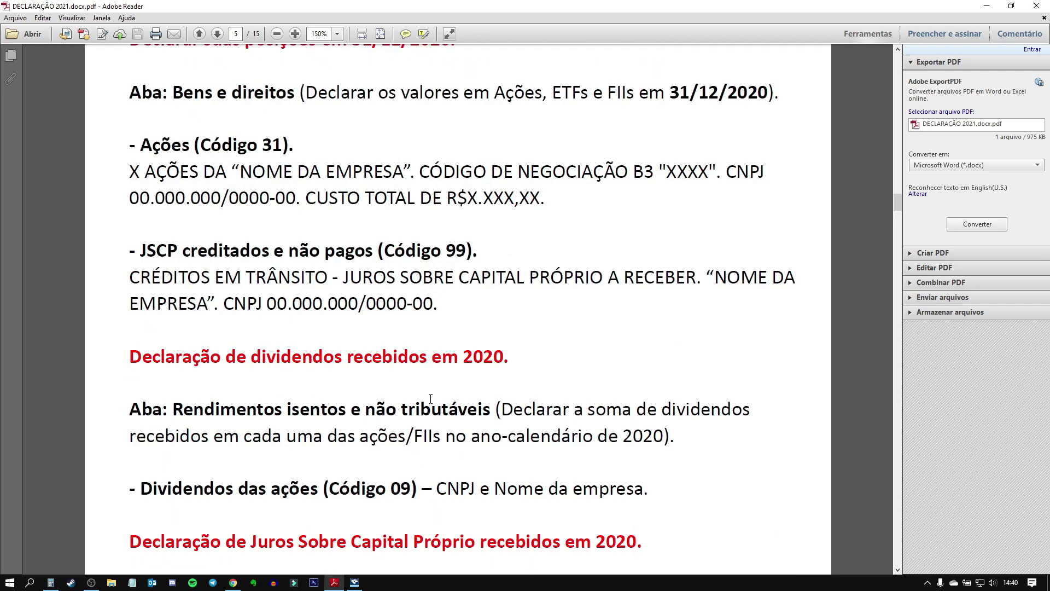
left_click_drag(120, 204, 541, 252)
left_click_drag(130, 302, 138, 198)
left_click(459, 332)
left_click(525, 360)
Step: Read the dividends instructions: Rendimentos isentos e não tributáveis, Código 09
scroll(505, 365, "down", 1)
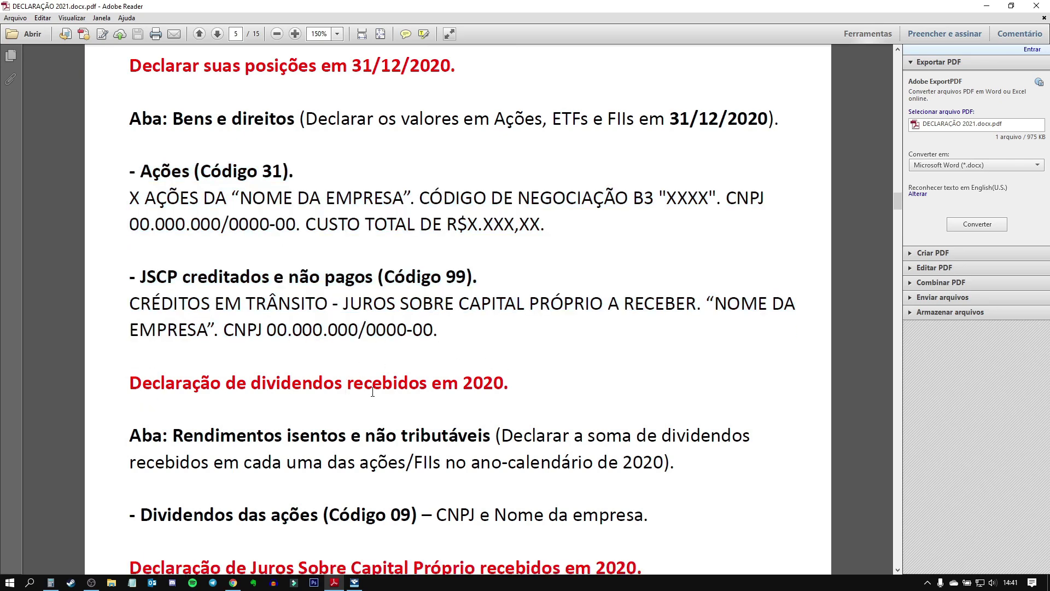
scroll(509, 384, "down", 2)
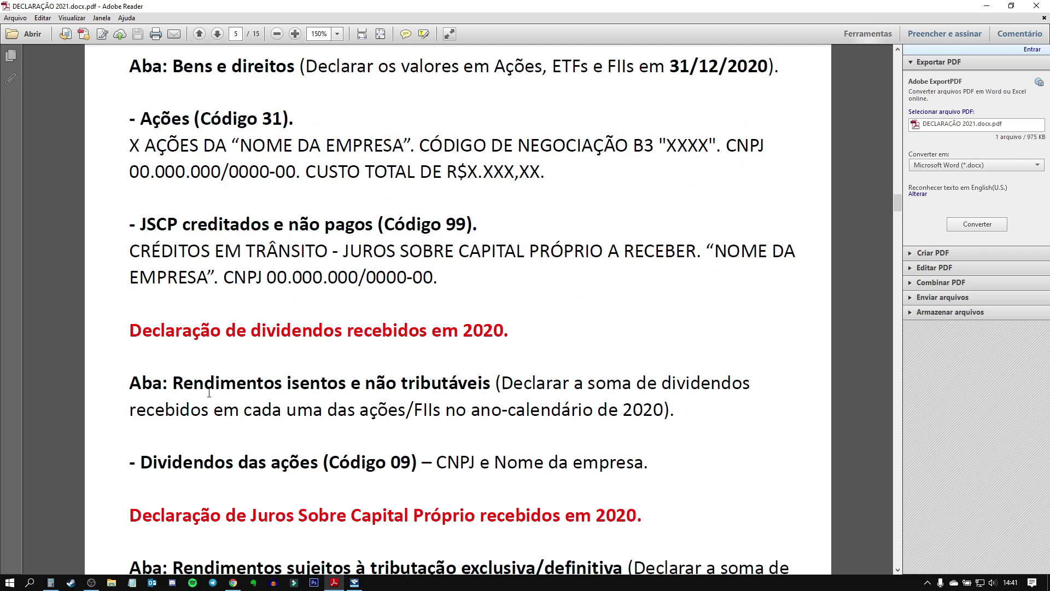
left_click_drag(127, 381, 492, 381)
left_click(554, 369)
left_click_drag(171, 383, 412, 374)
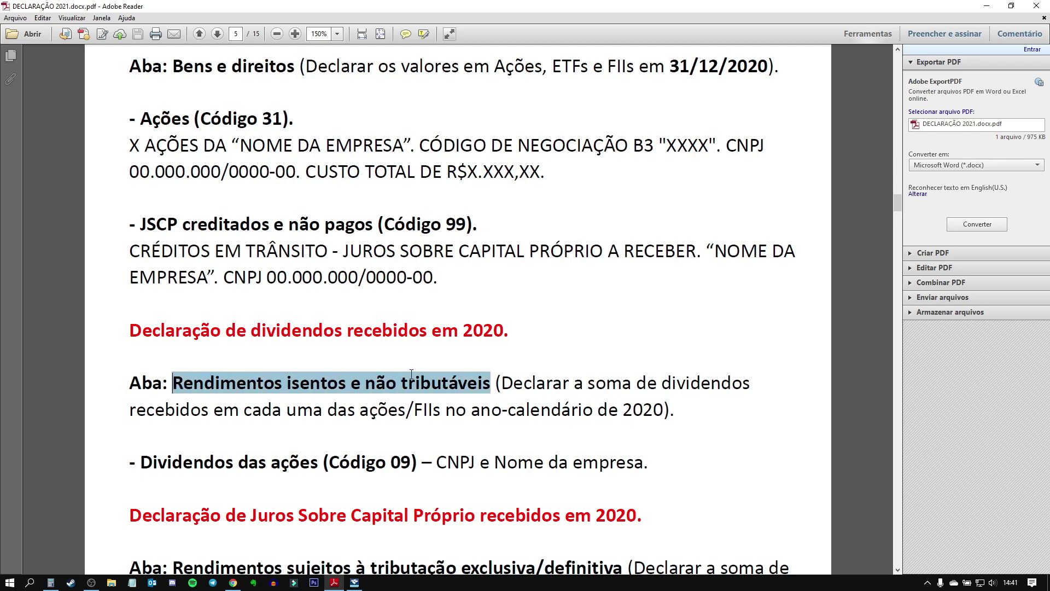
left_click(461, 373)
left_click_drag(334, 460, 418, 456)
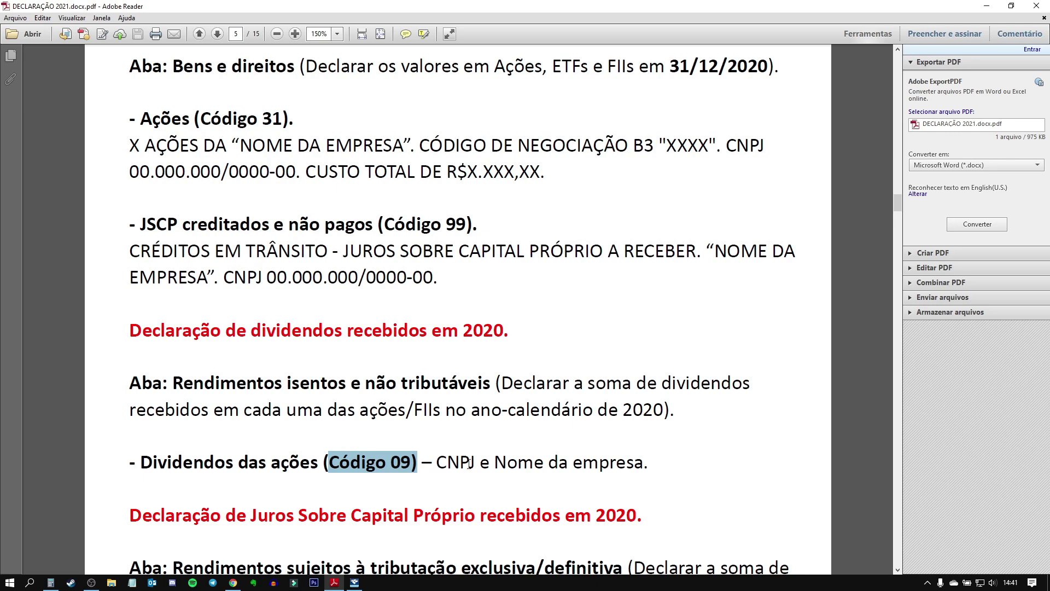
left_click(355, 583)
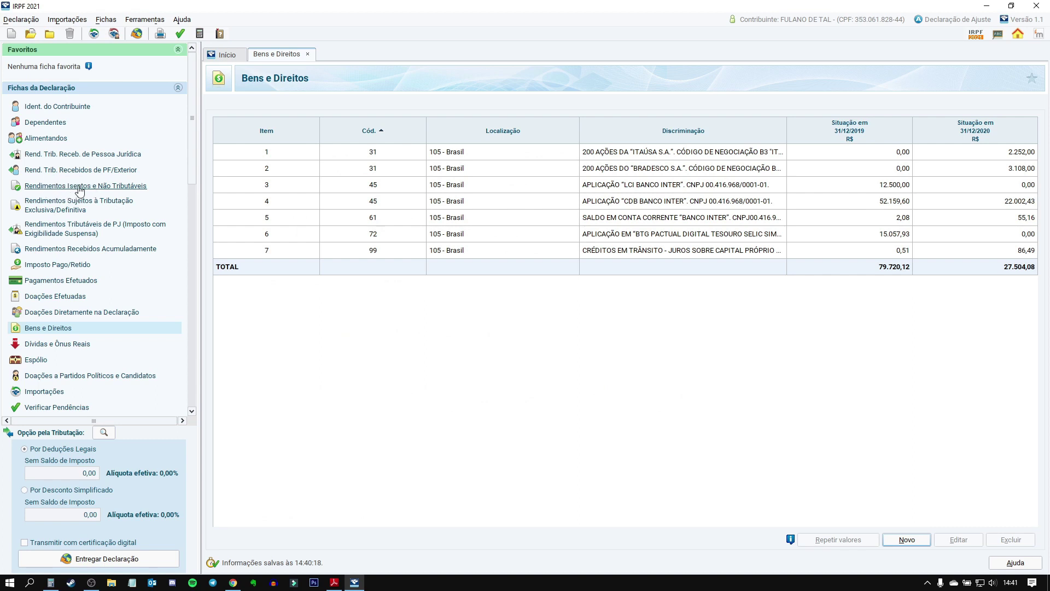
left_click(80, 188)
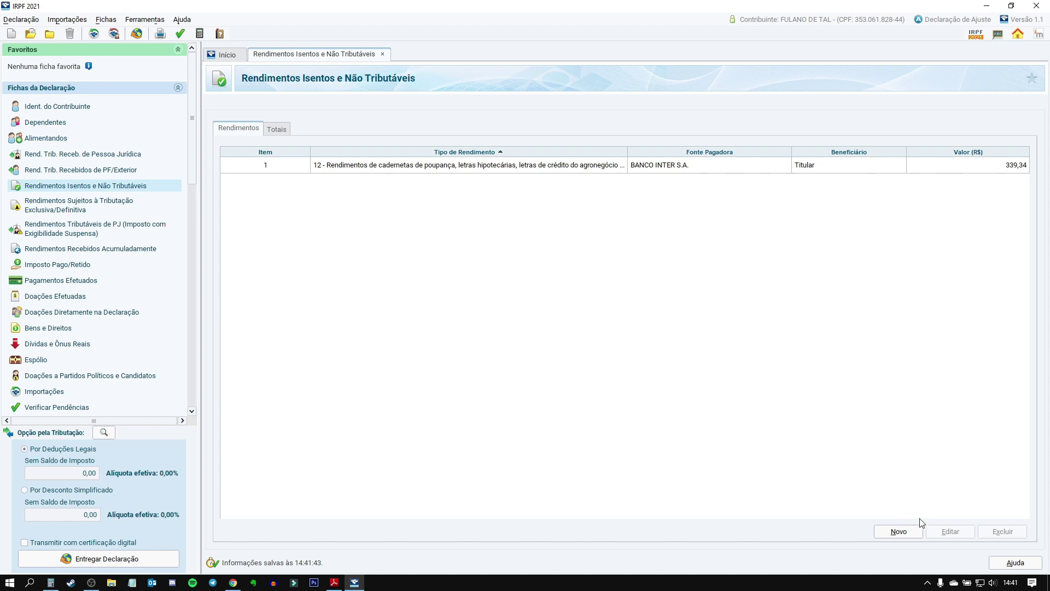
left_click(898, 531)
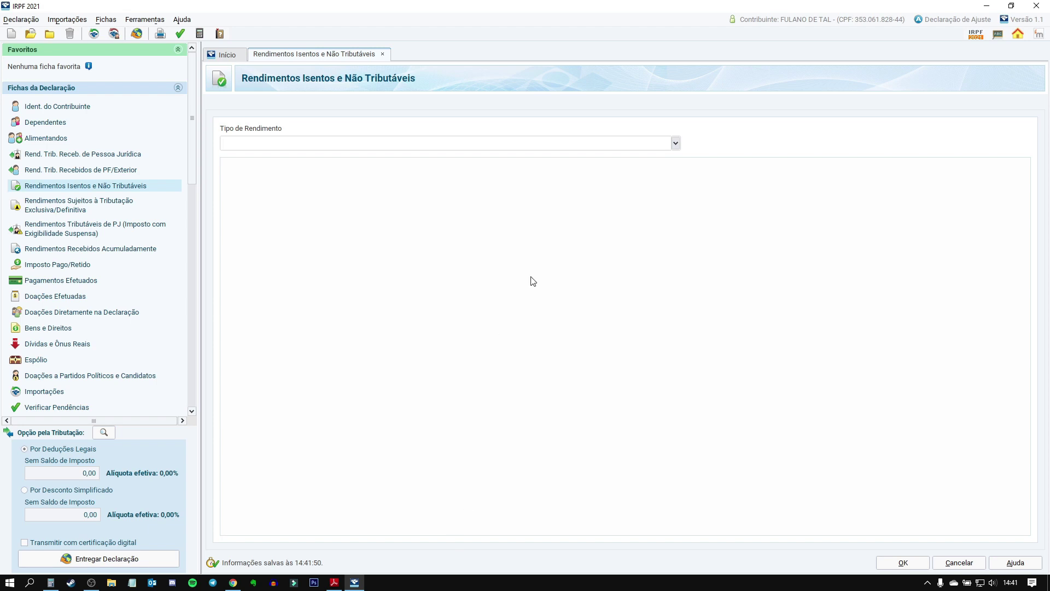
type("09")
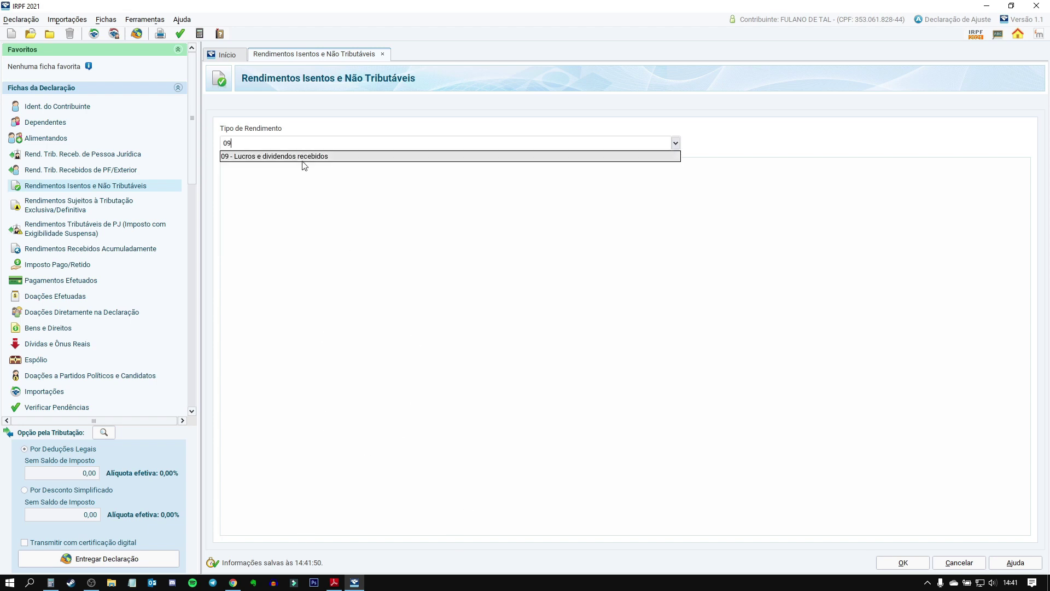
left_click(302, 158)
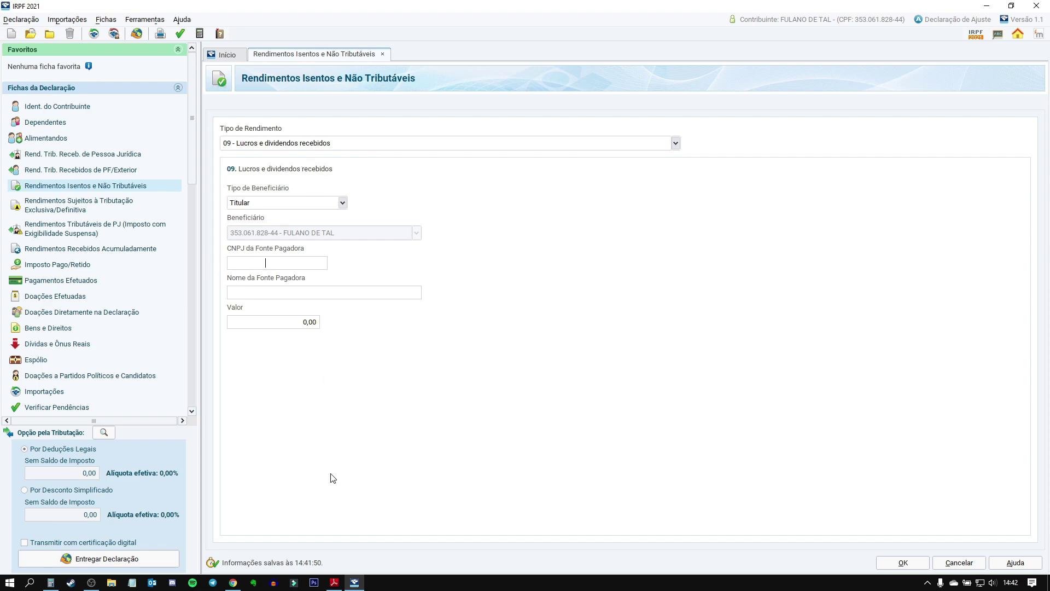
left_click(339, 586)
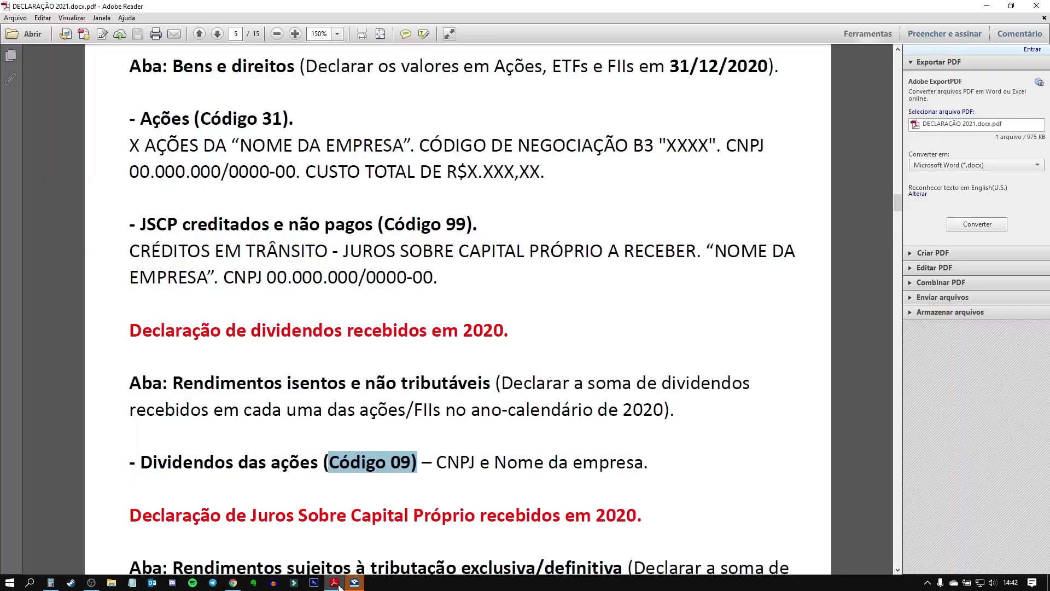
scroll(555, 359, "down", 5)
scroll(555, 360, "down", 10)
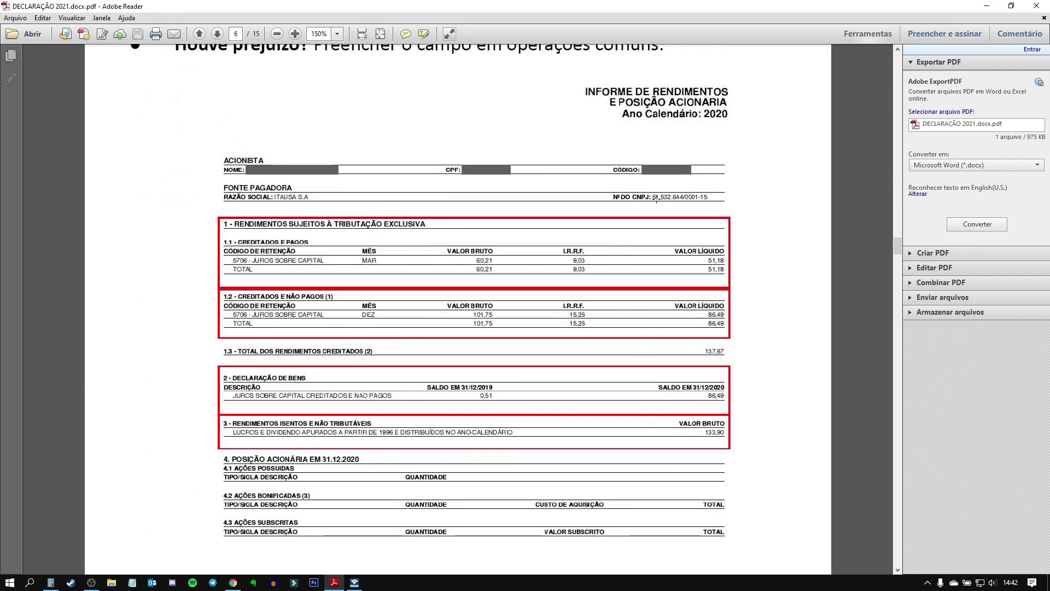
mouse_move(354, 588)
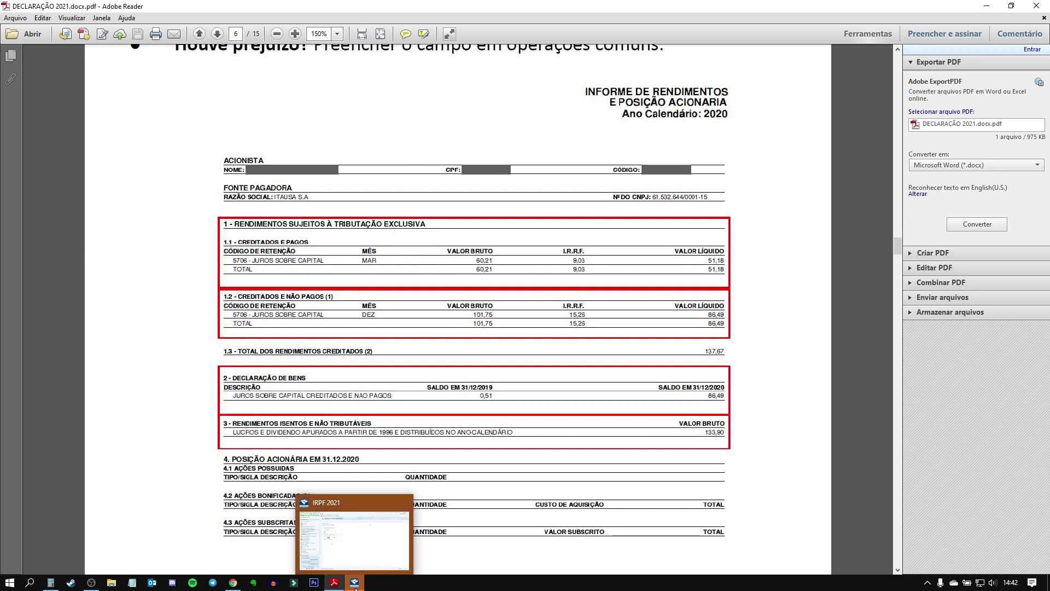
left_click(354, 588)
key("Tab")
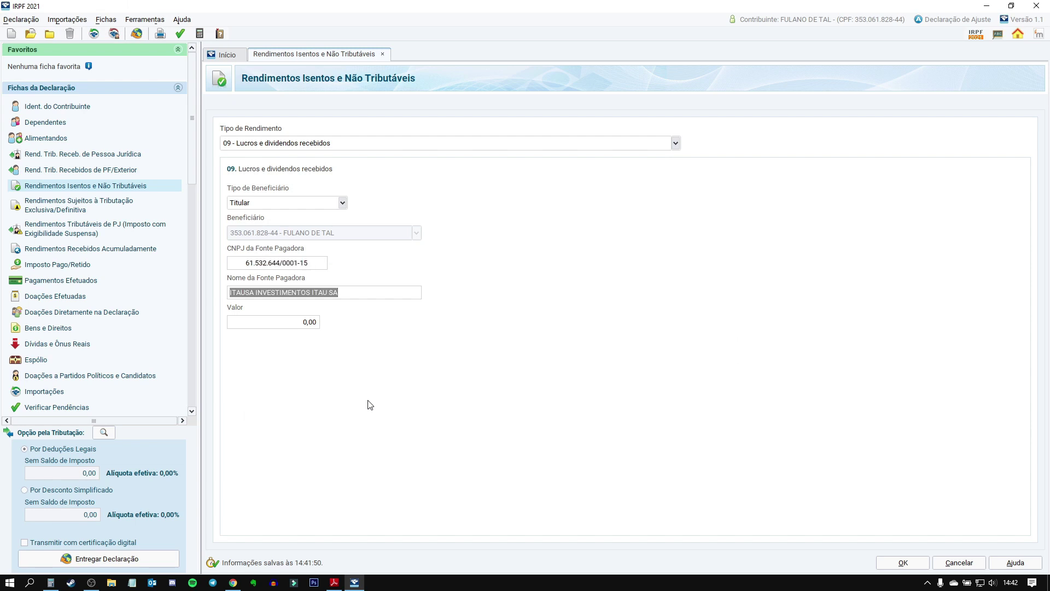
Step: Enter 133,90 as the Itaúsa dividend value, confirming it in the PDF
left_click(306, 323)
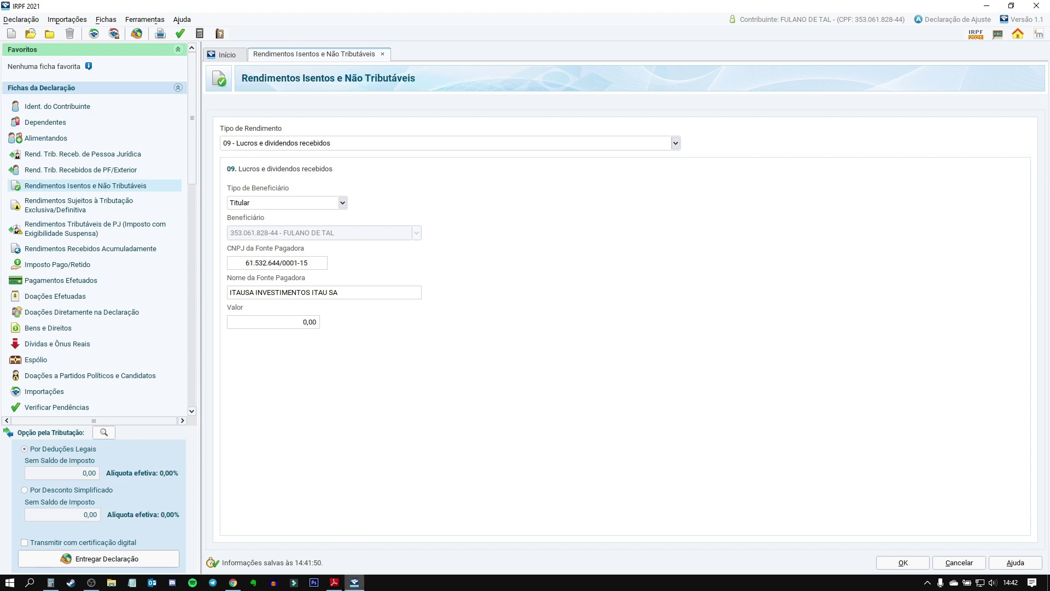
left_click(334, 582)
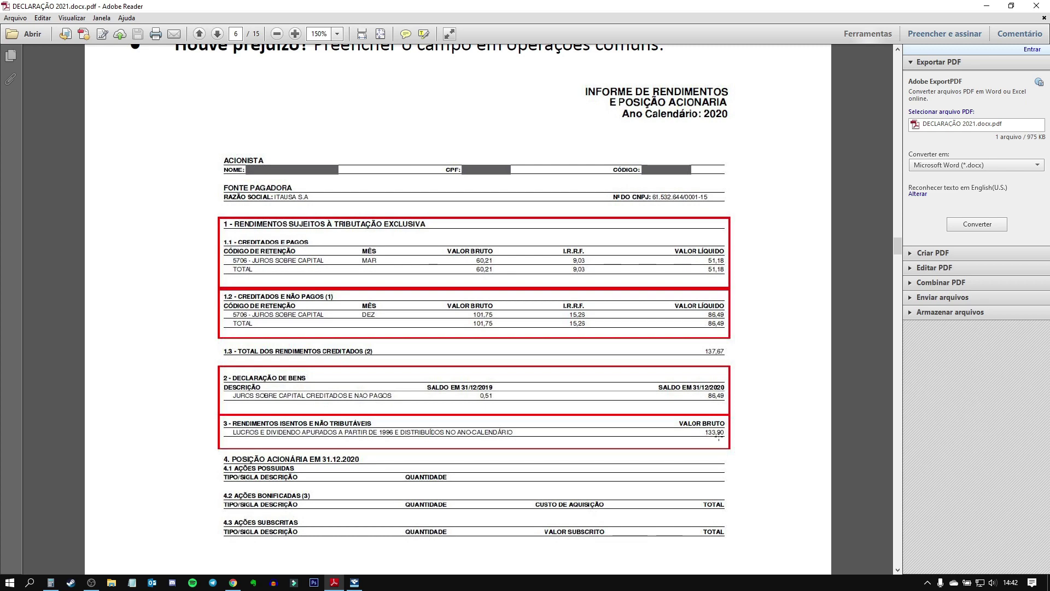
left_click(355, 582)
type("133,90")
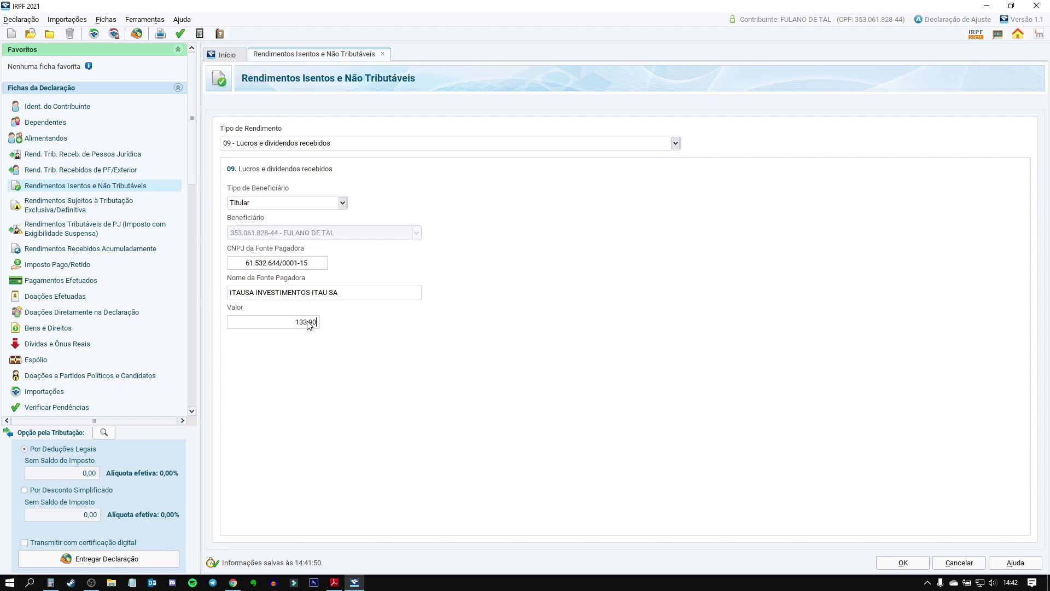
key("Tab")
Step: Check the ITSA4 sheet's dividend total in J2 and the 133,90 dividend in J6
left_click(233, 582)
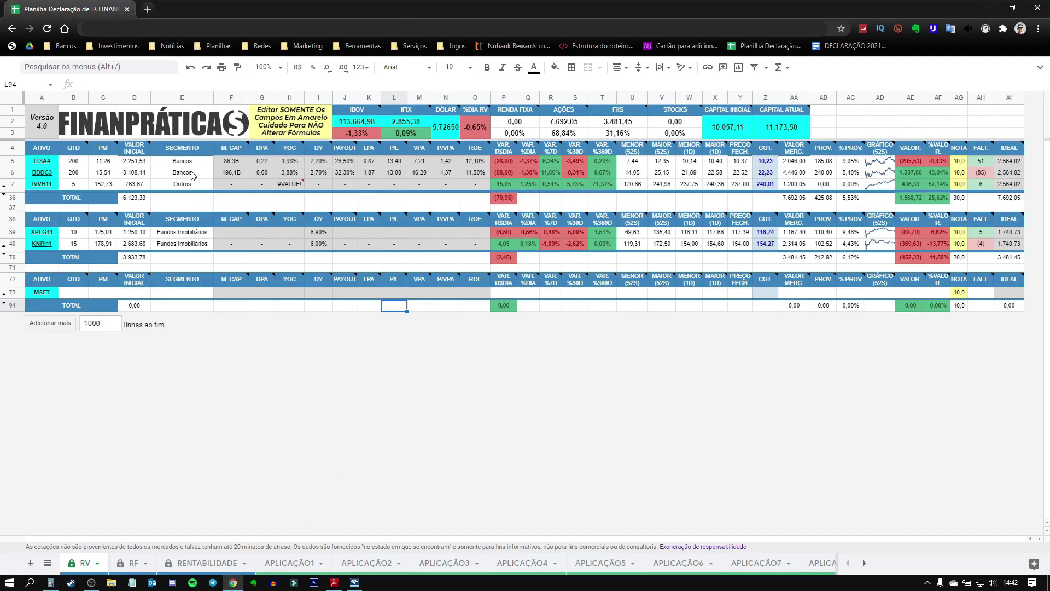
mouse_move(47, 166)
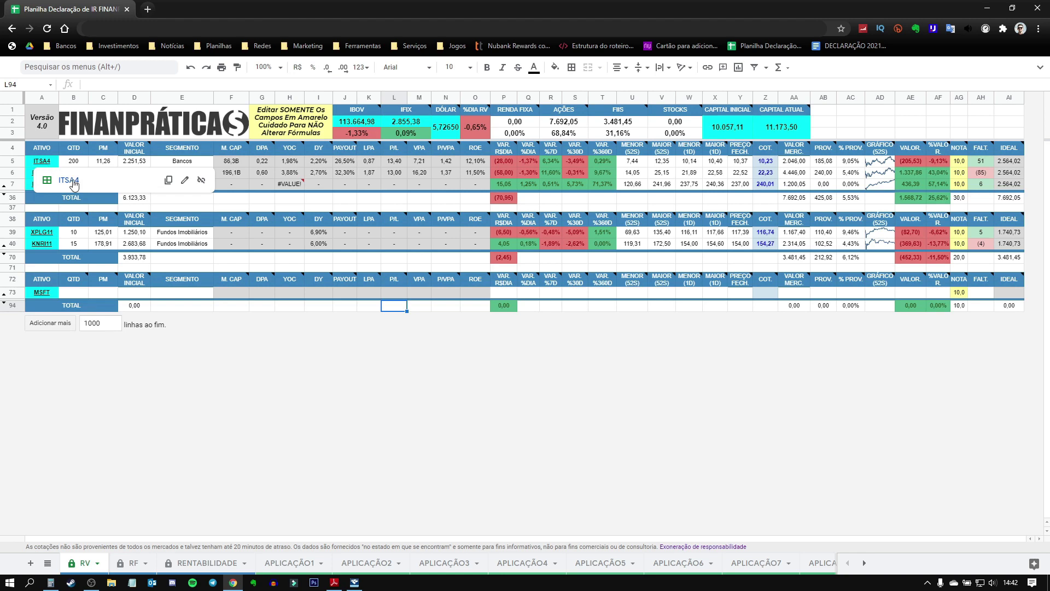
left_click(70, 180)
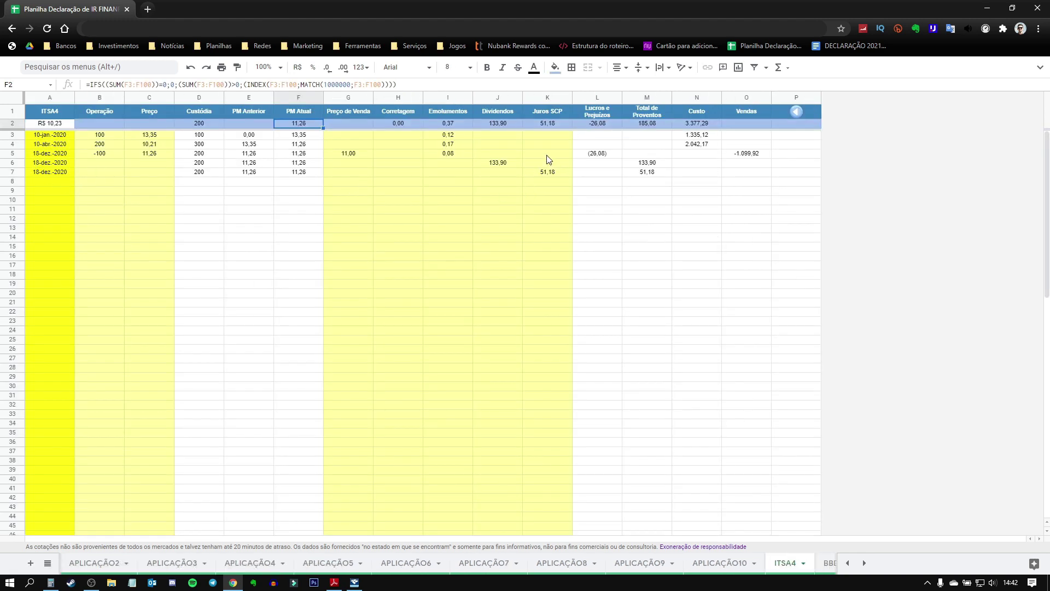
left_click(497, 124)
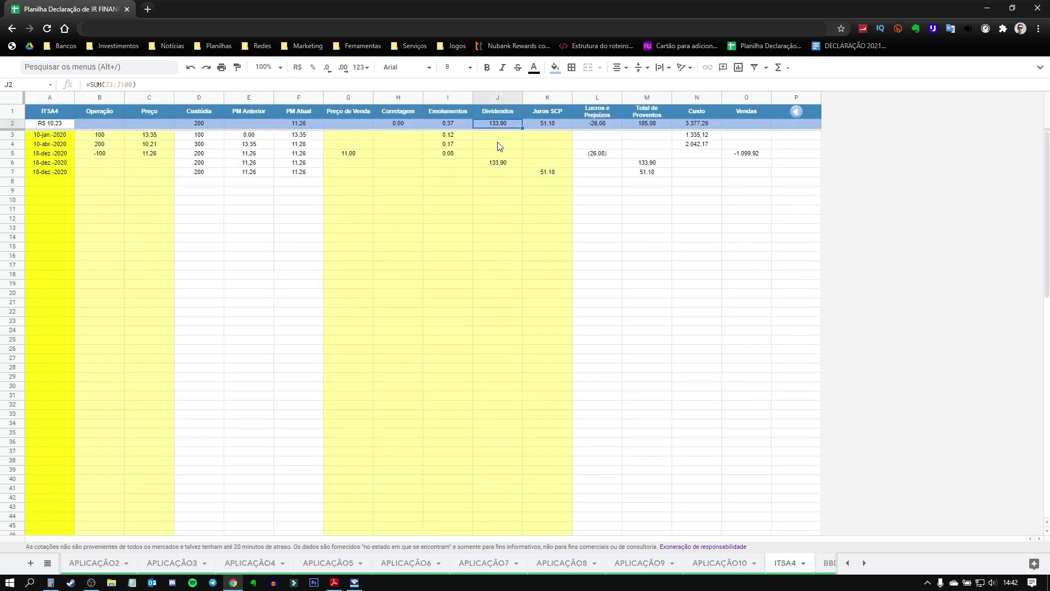
left_click(495, 163)
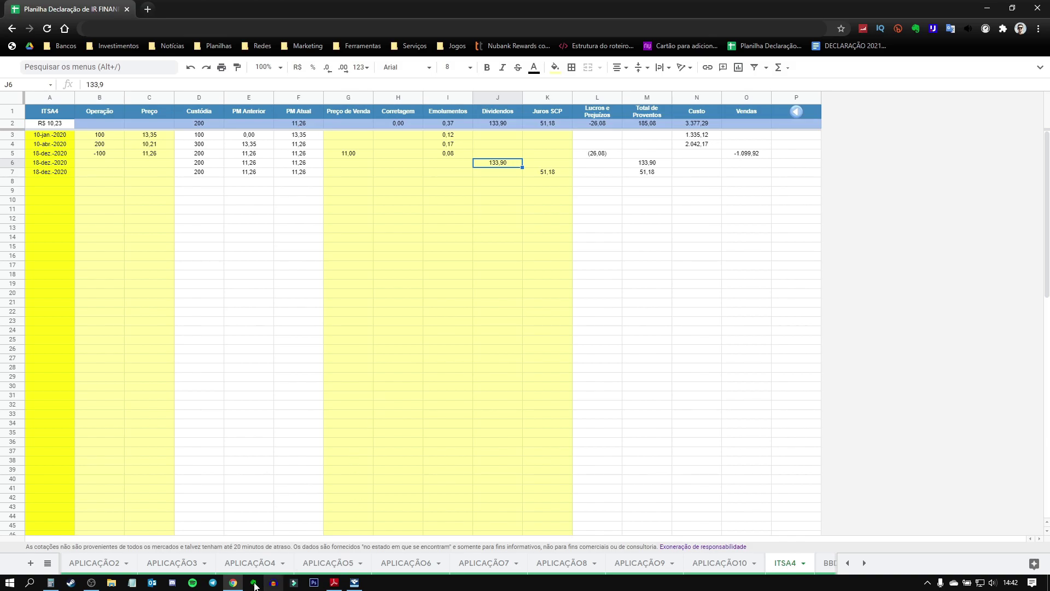
left_click(355, 582)
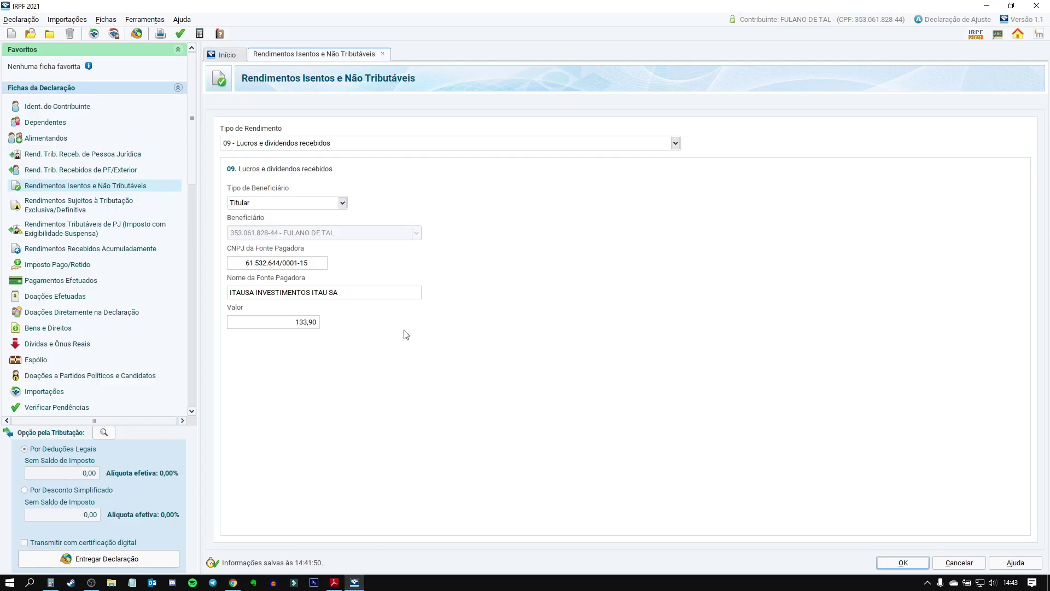
left_click(914, 562)
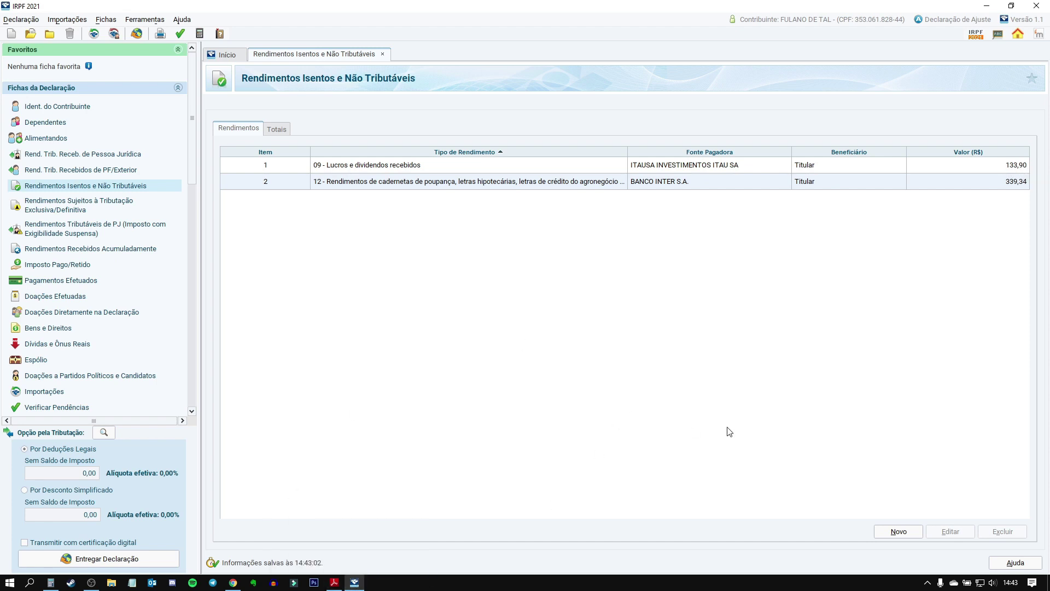
left_click(898, 534)
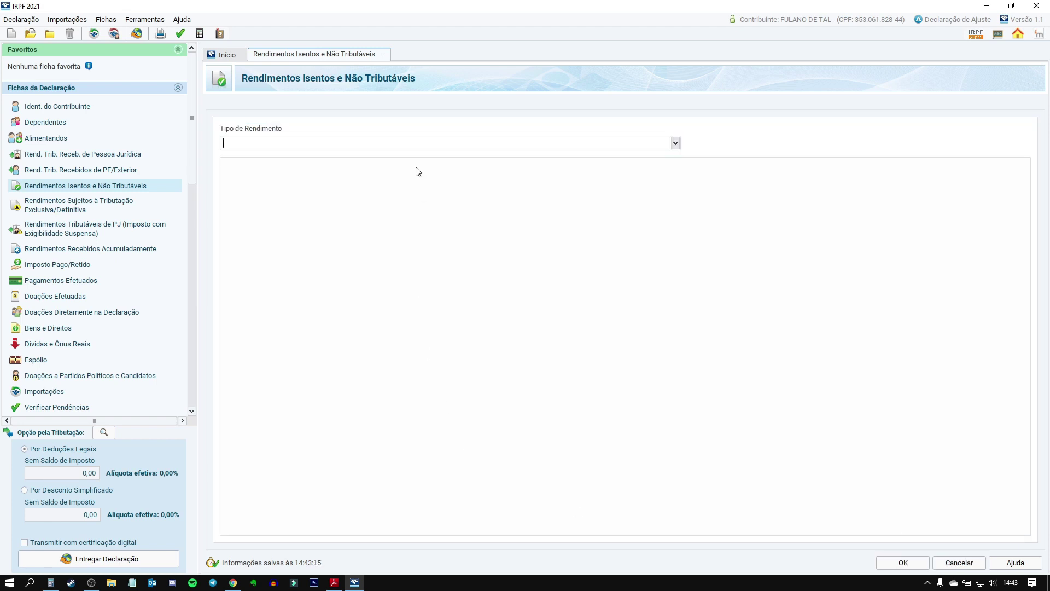
type("09")
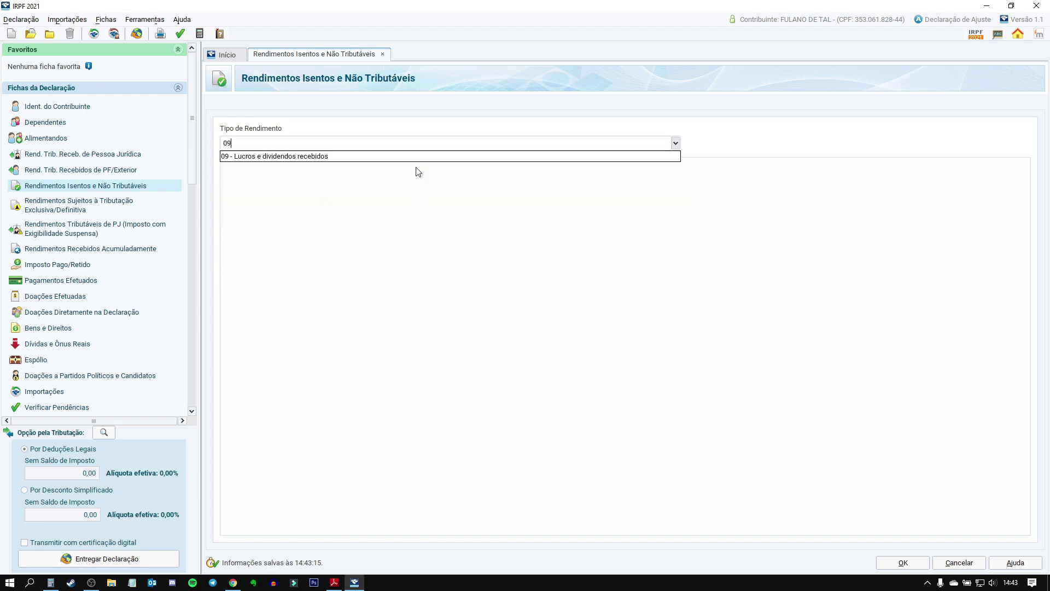
left_click(388, 159)
left_click(250, 267)
key("Tab")
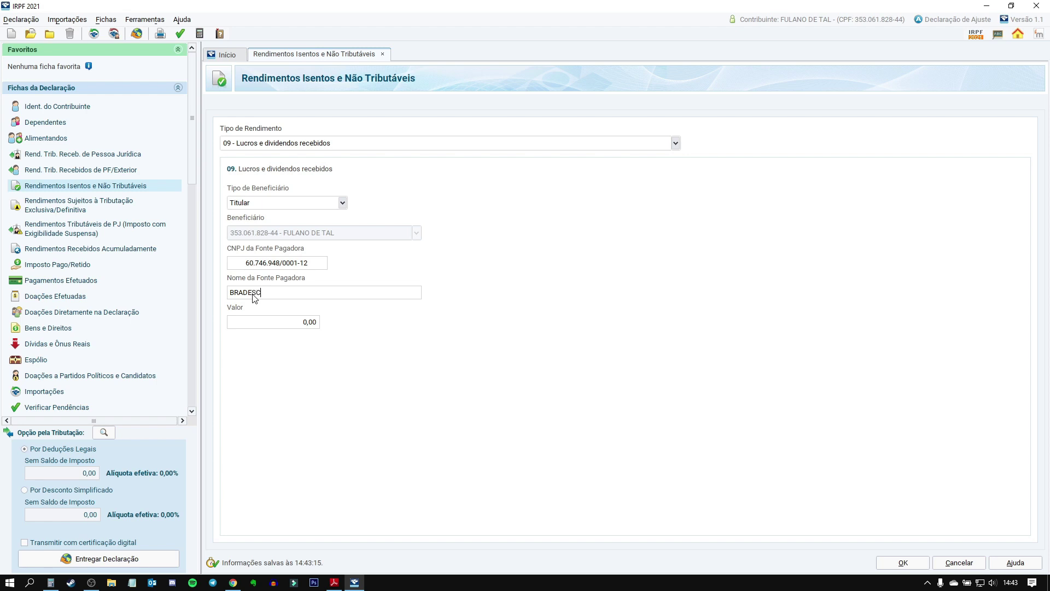
key("Tab")
Step: Open the BBDC3 sheet and check its 120,00 dividend total in J2
left_click(234, 582)
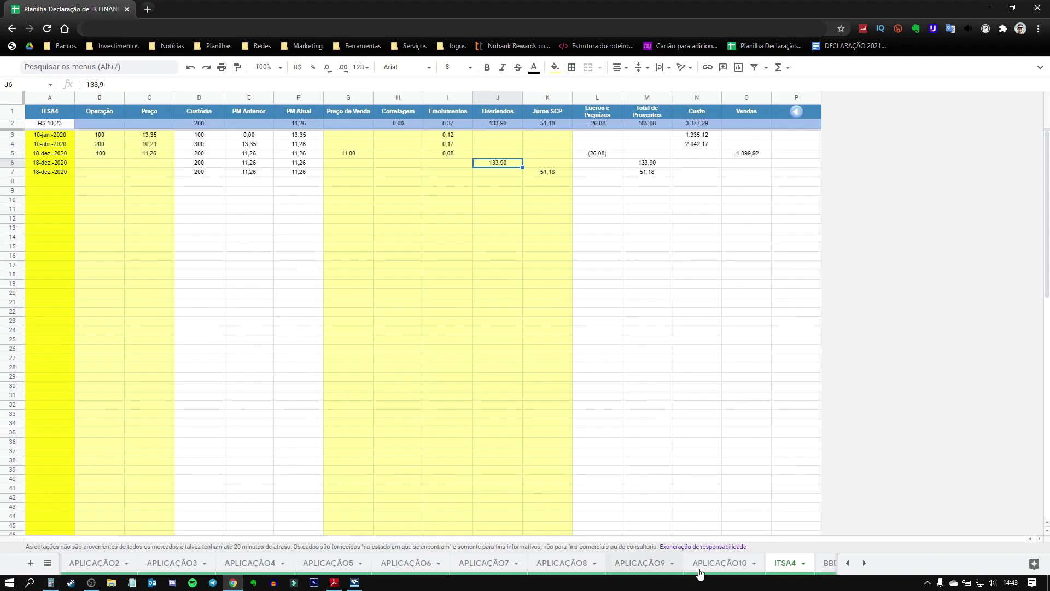
left_click(864, 563)
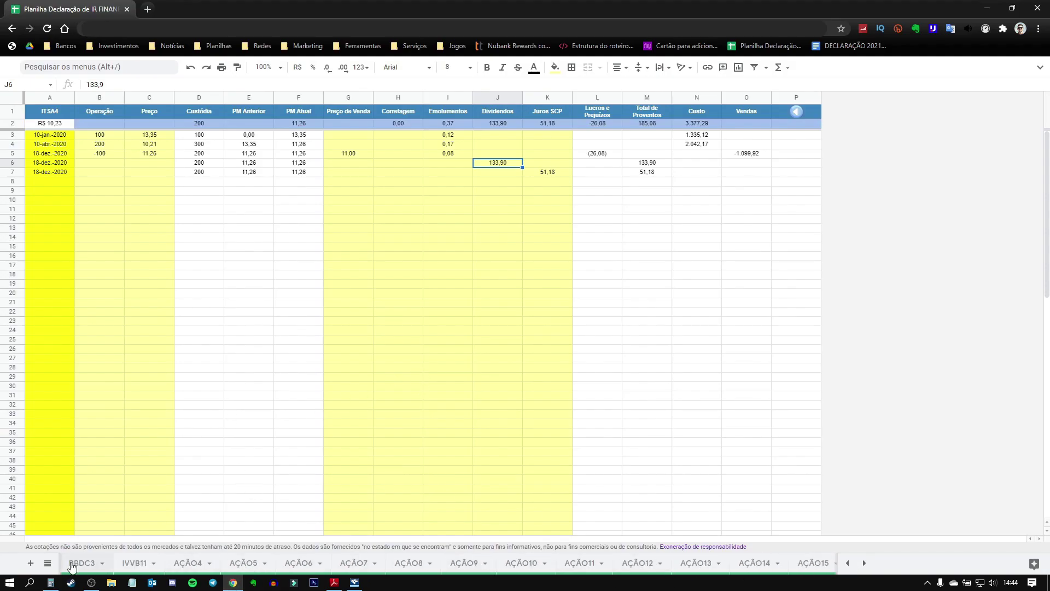
left_click(72, 564)
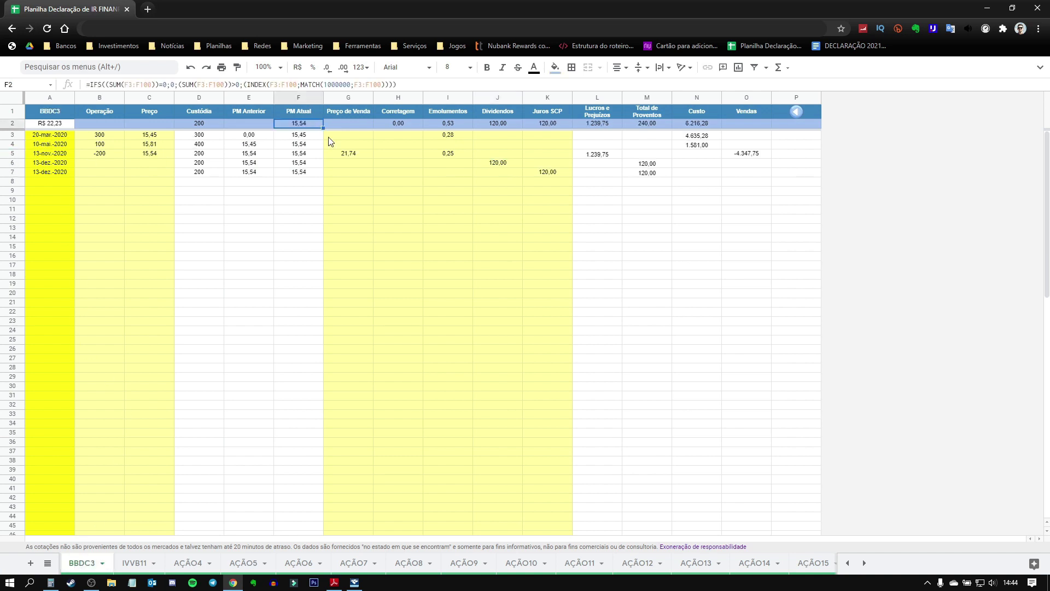
left_click(496, 122)
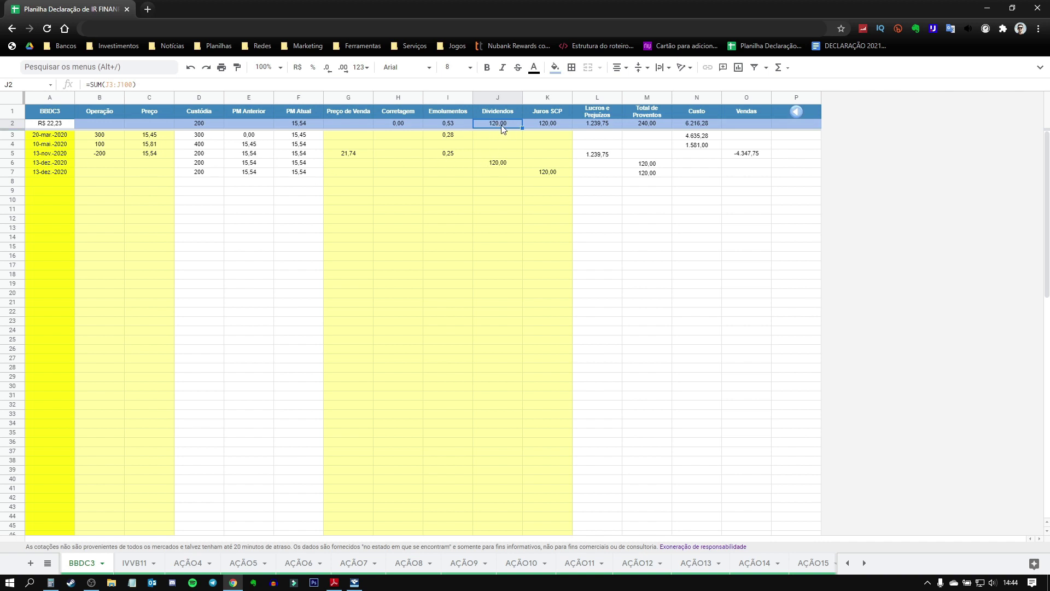
Step: Enter 120,00 as the Bradesco dividend value and save the entry
left_click(354, 582)
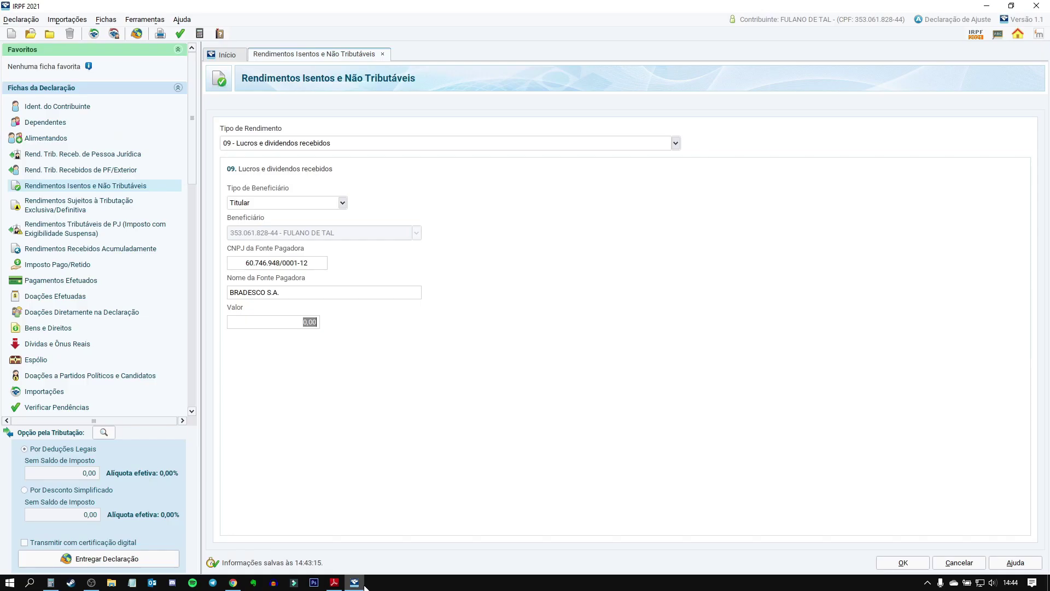
type("122")
key("BackSpace")
type("0")
key("Tab")
left_click(897, 564)
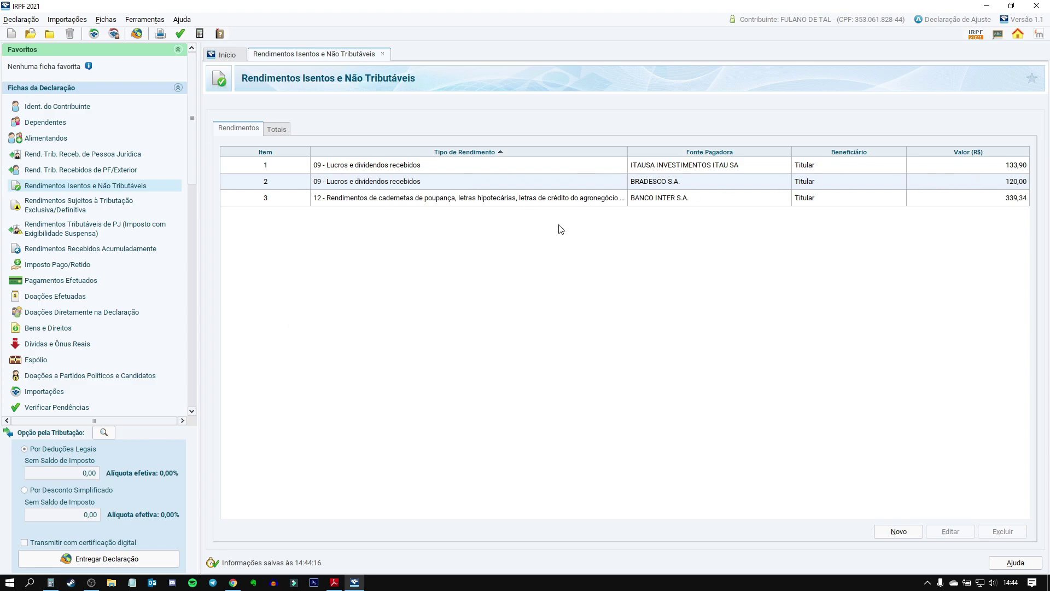
left_click(336, 583)
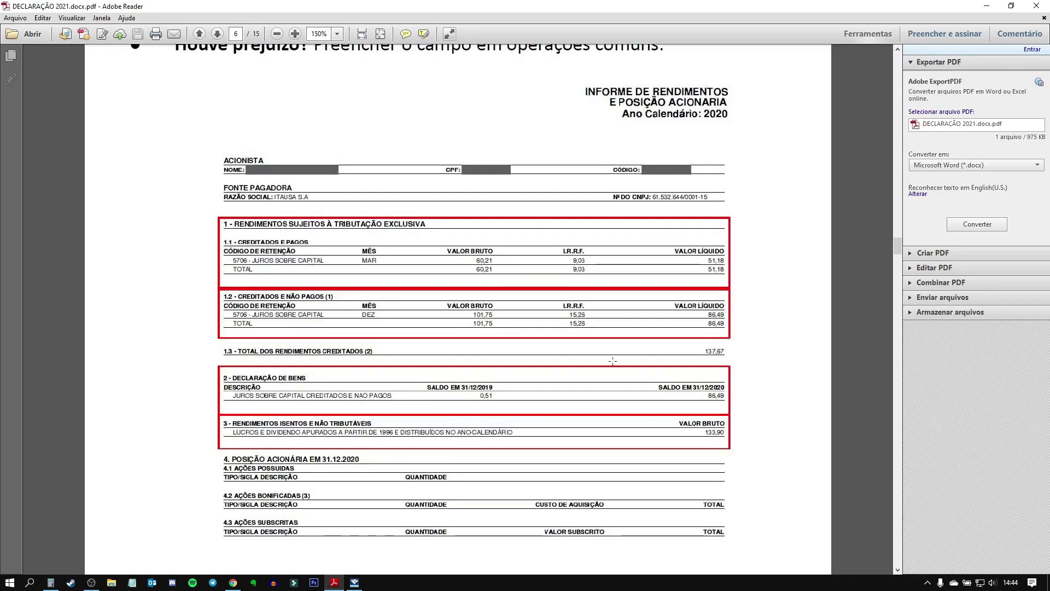
Step: Find the guide's exclusive-taxation section and mark the JSCP income code, Código 10
scroll(596, 358, "up", 15)
scroll(595, 359, "up", 8)
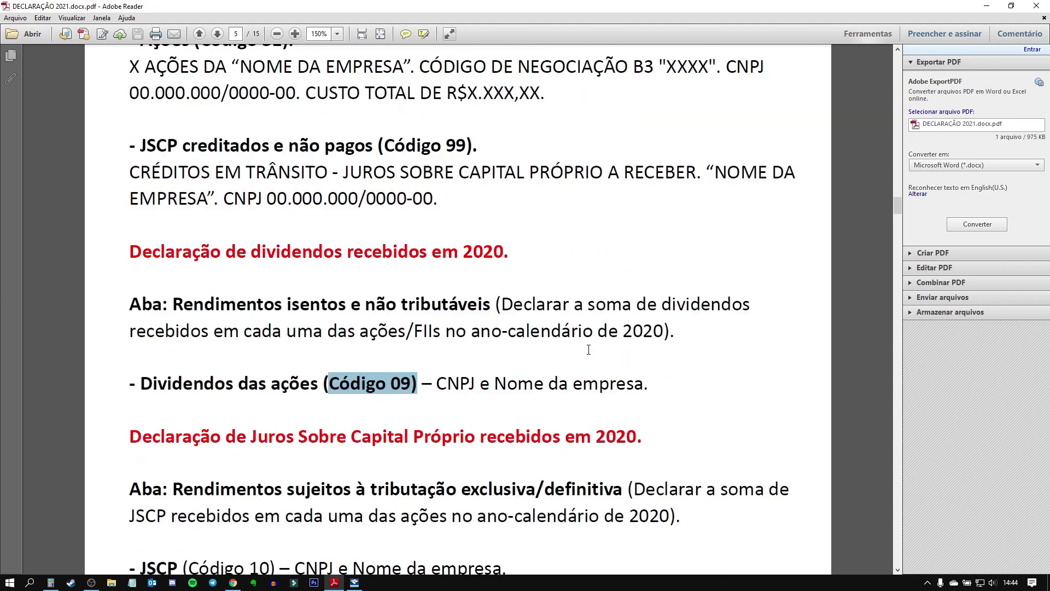
scroll(593, 358, "down", 3)
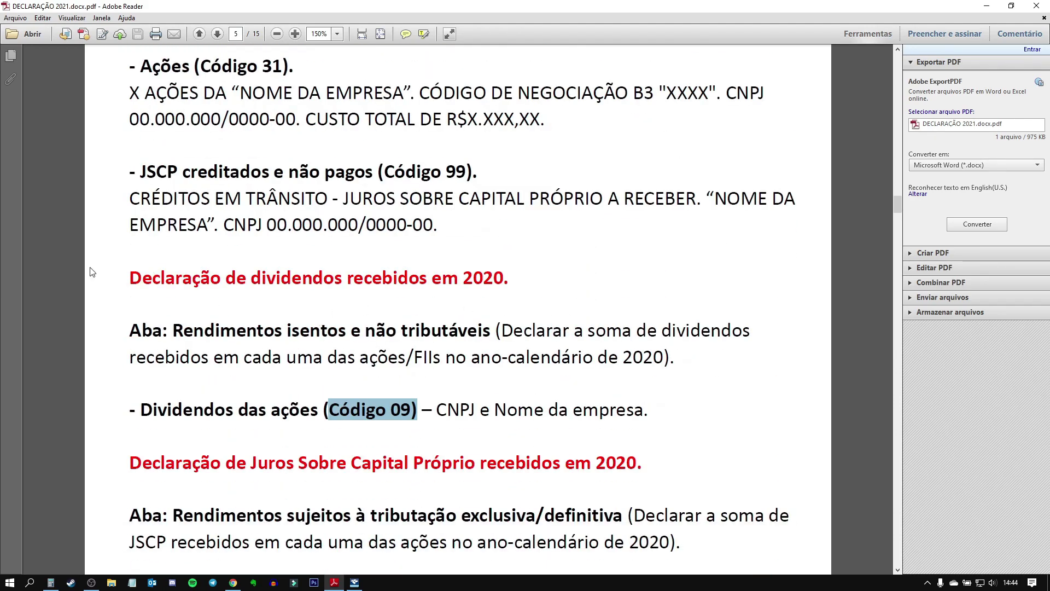
left_click(681, 414)
scroll(353, 414, "down", 1)
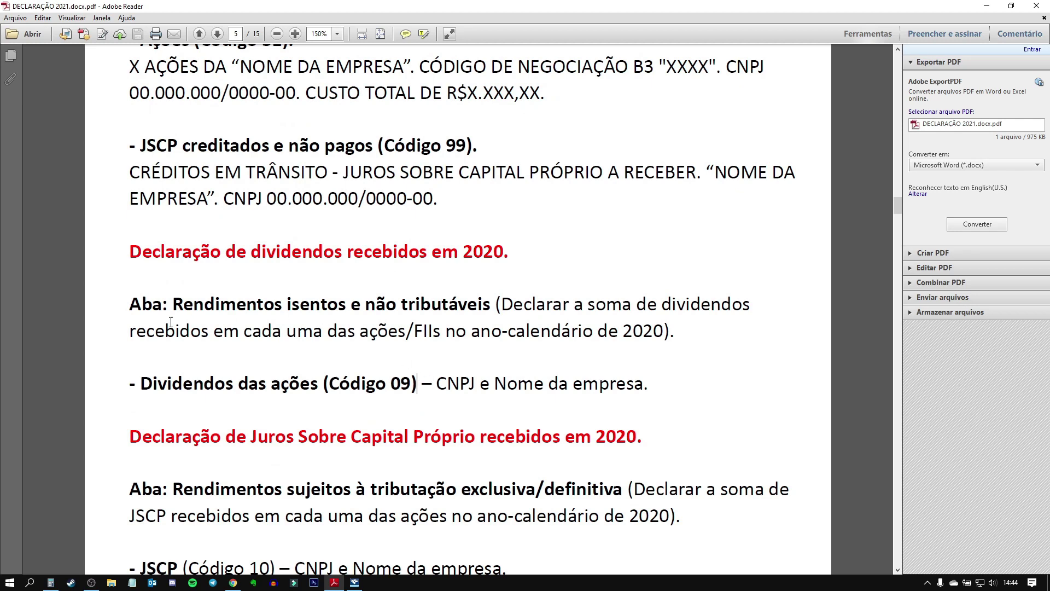
scroll(533, 325, "down", 4)
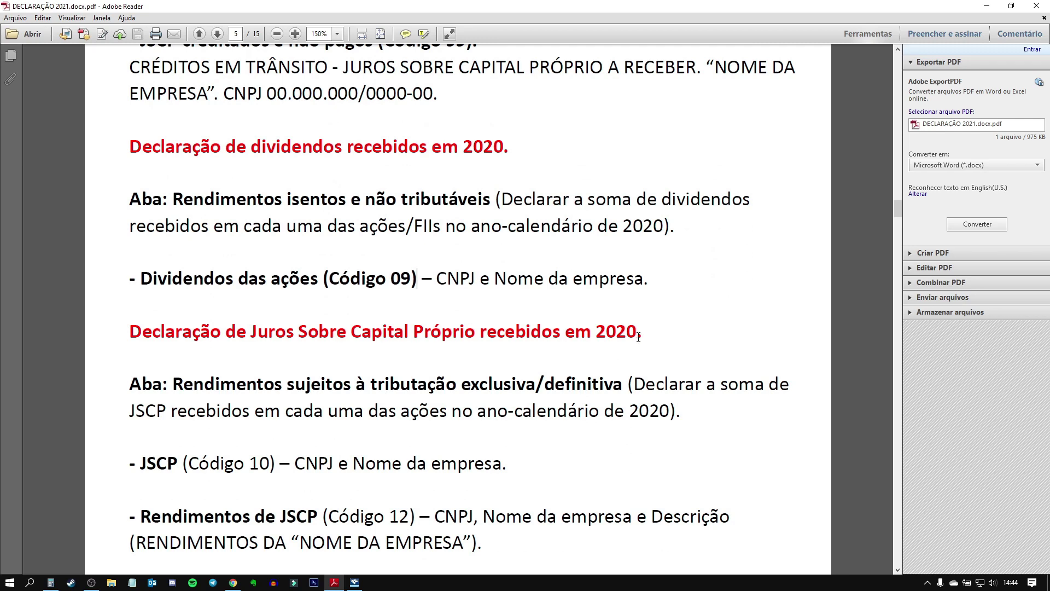
left_click_drag(172, 382, 622, 383)
left_click(622, 381)
scroll(383, 410, "down", 1)
left_click_drag(183, 411, 277, 410)
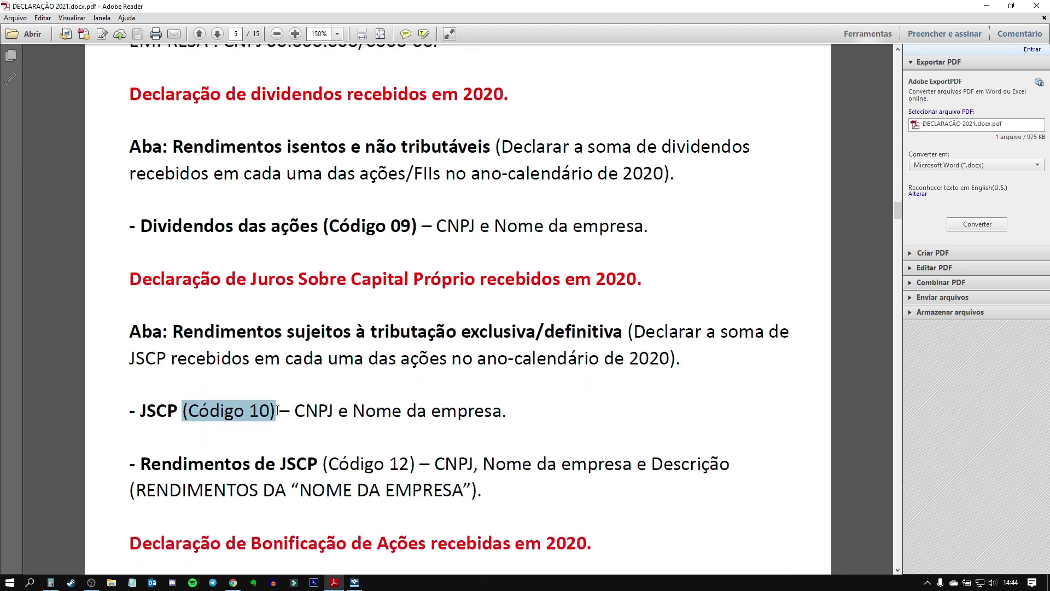
left_click(354, 583)
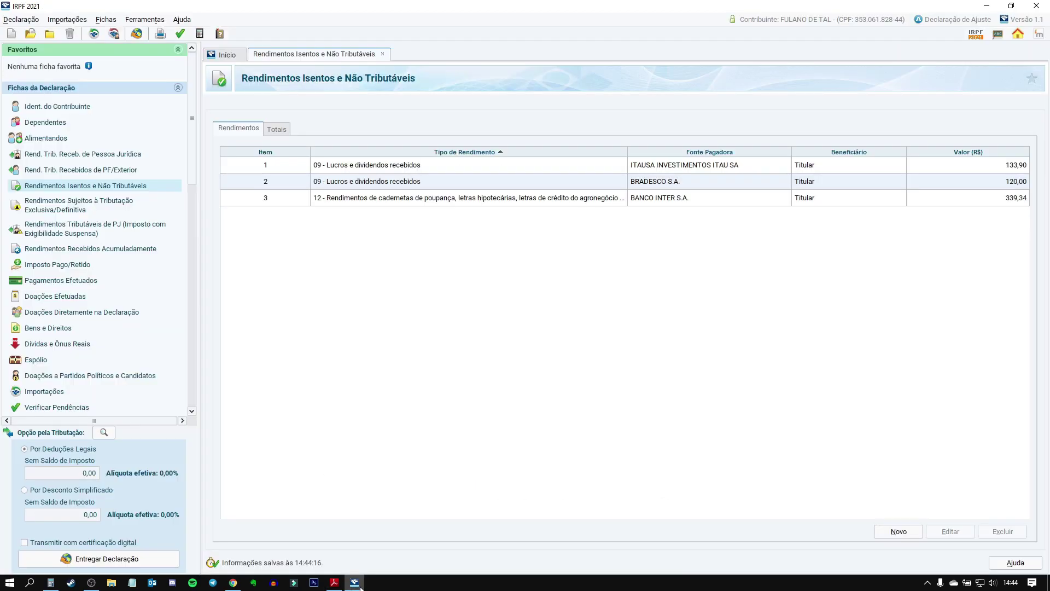
left_click(75, 207)
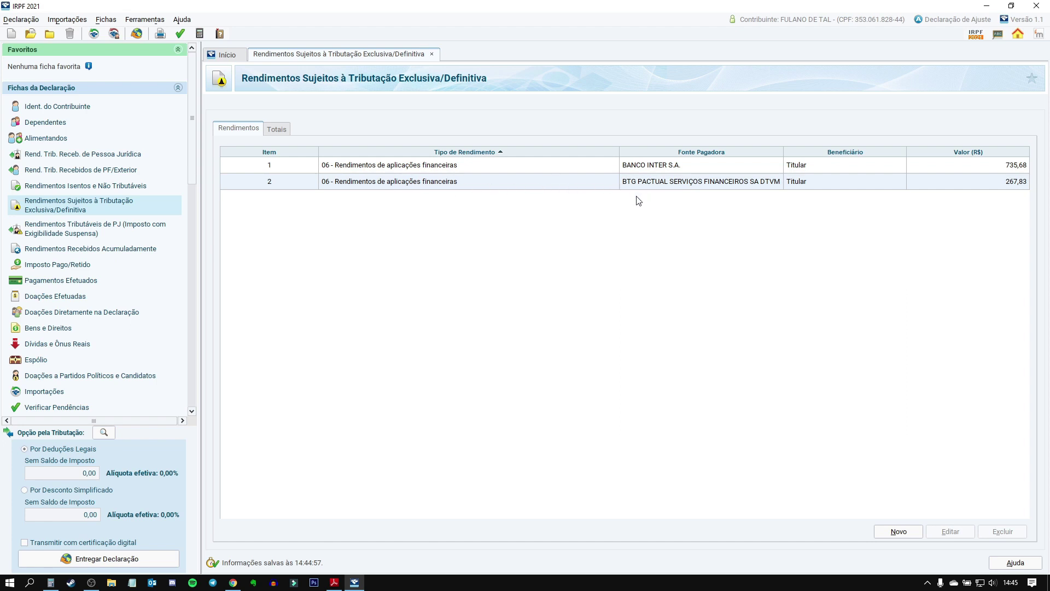
left_click(899, 532)
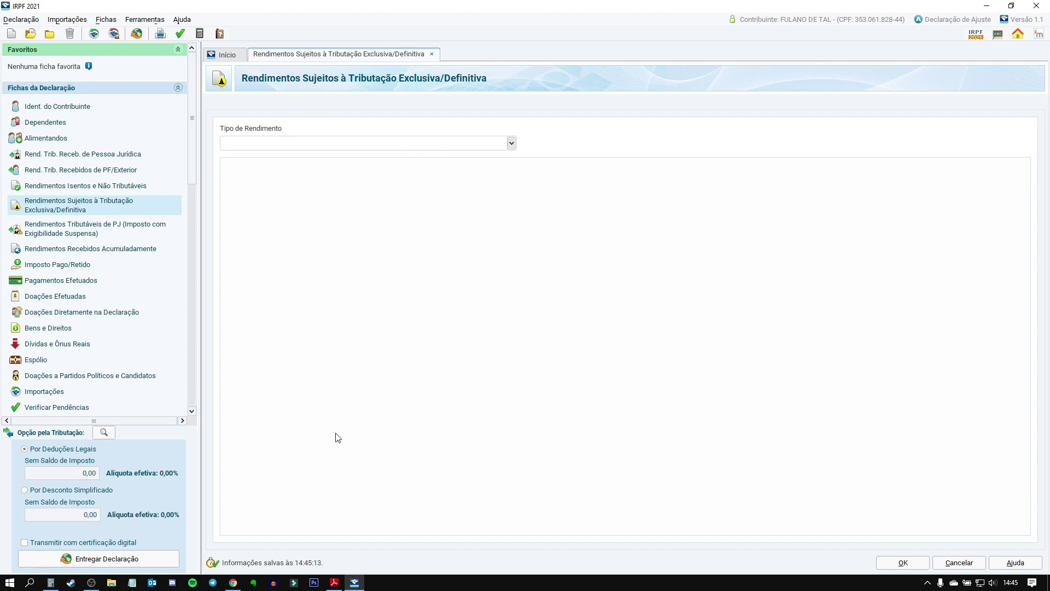
left_click(334, 584)
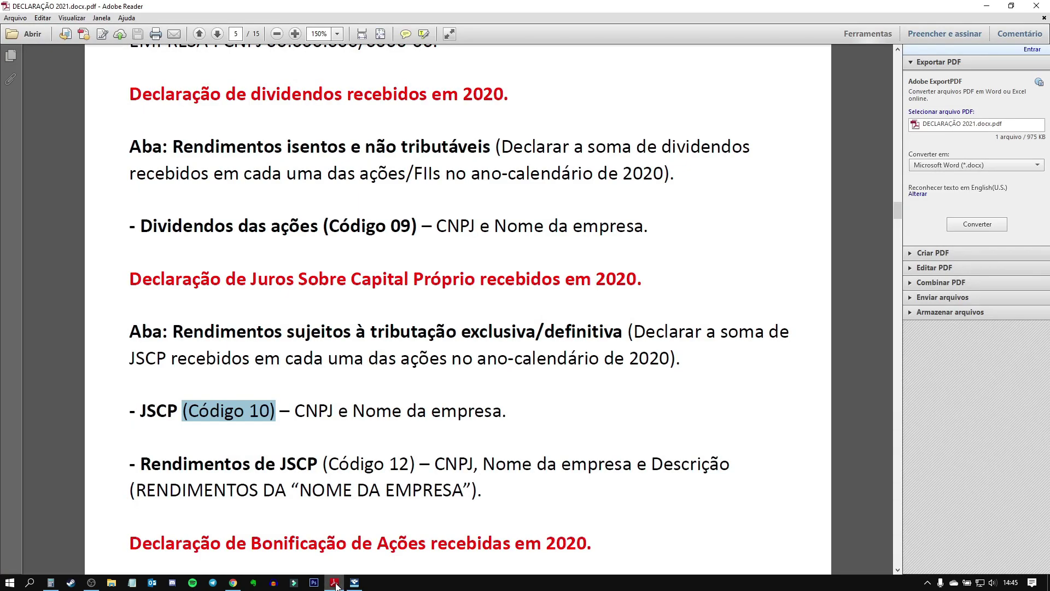
left_click(335, 583)
type("10")
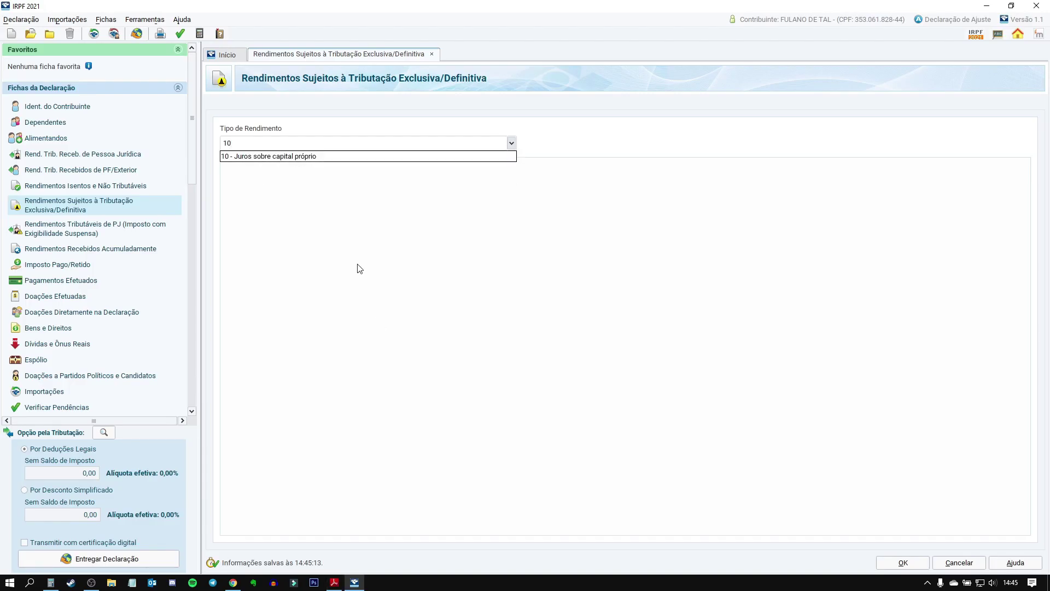
left_click(299, 157)
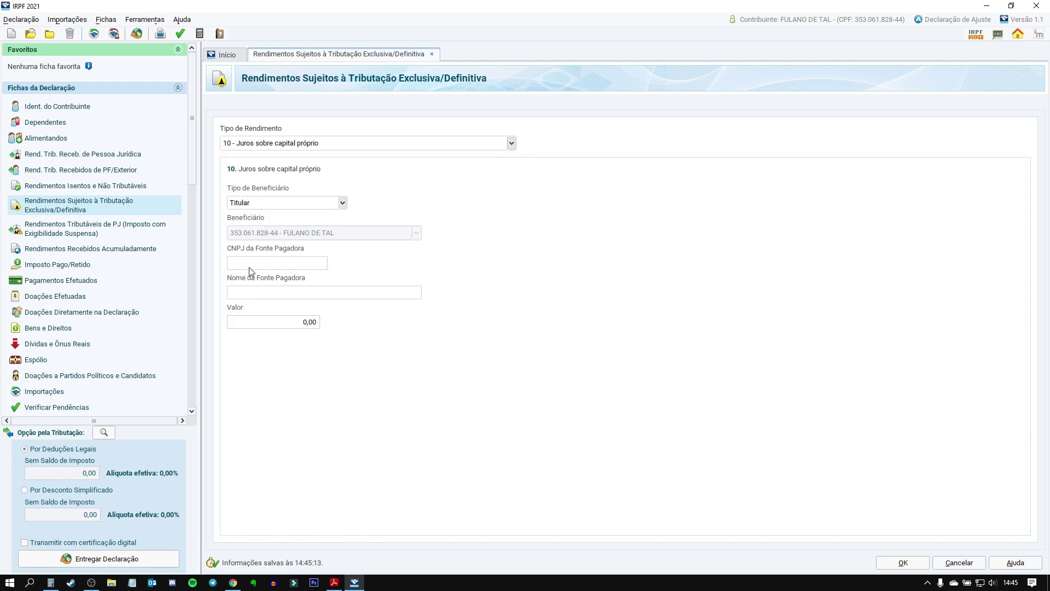
left_click(335, 583)
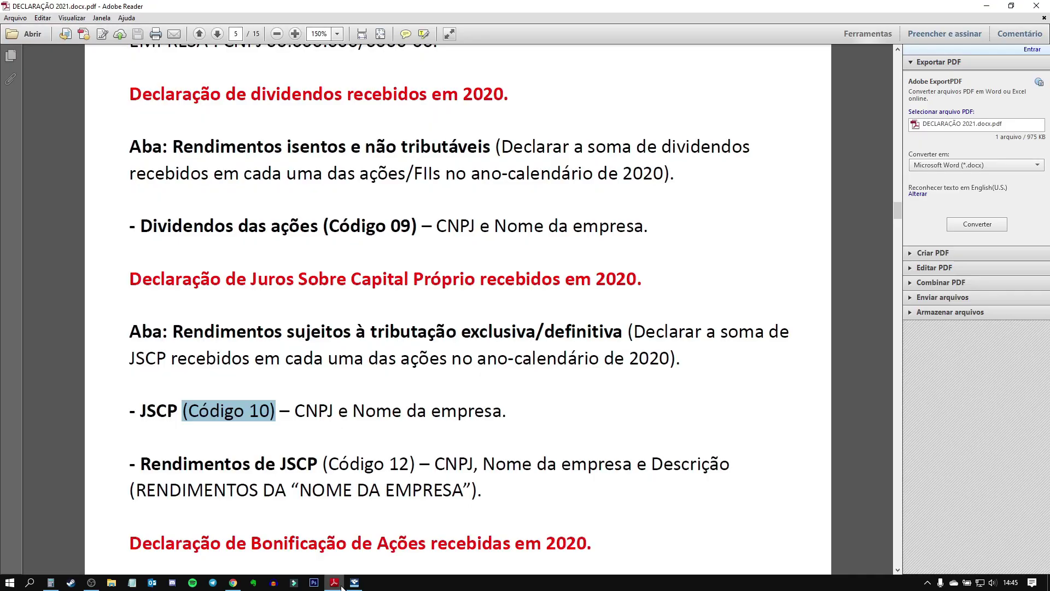
scroll(643, 400, "down", 3)
scroll(644, 399, "down", 10)
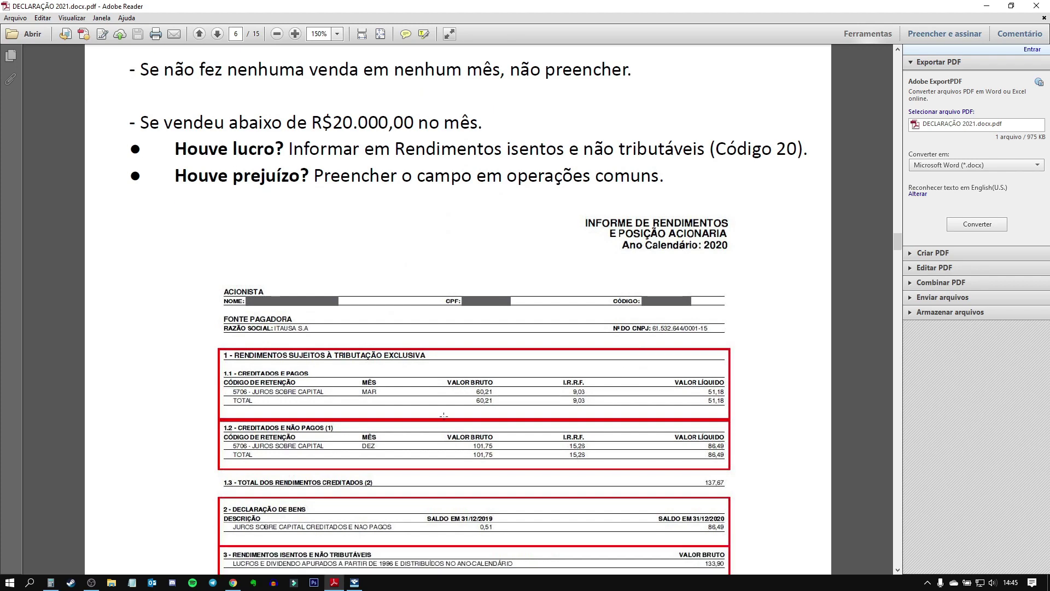
left_click(355, 583)
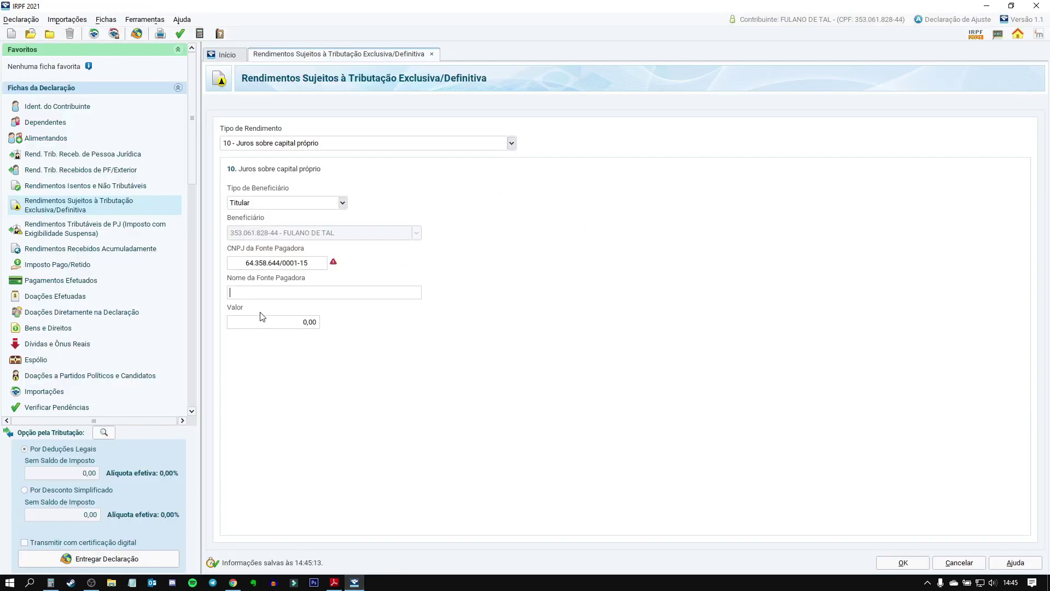
left_click(255, 265)
left_click(263, 266)
key("BackSpace")
key("BackSpace")
key("BackSpace")
key("Delete")
left_click_drag(306, 263, 140, 269)
key("Tab")
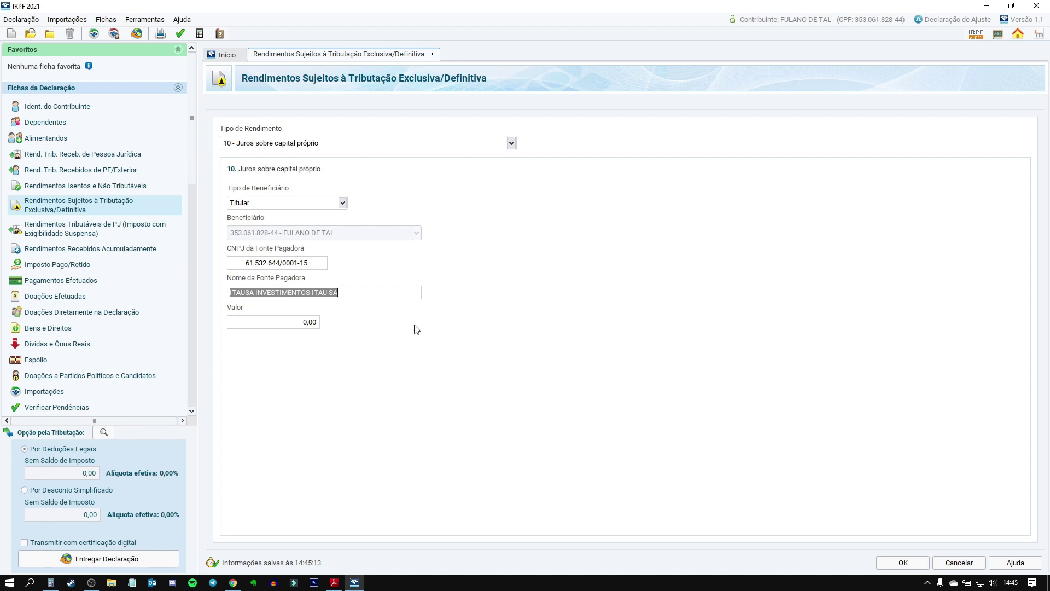
left_click(316, 323)
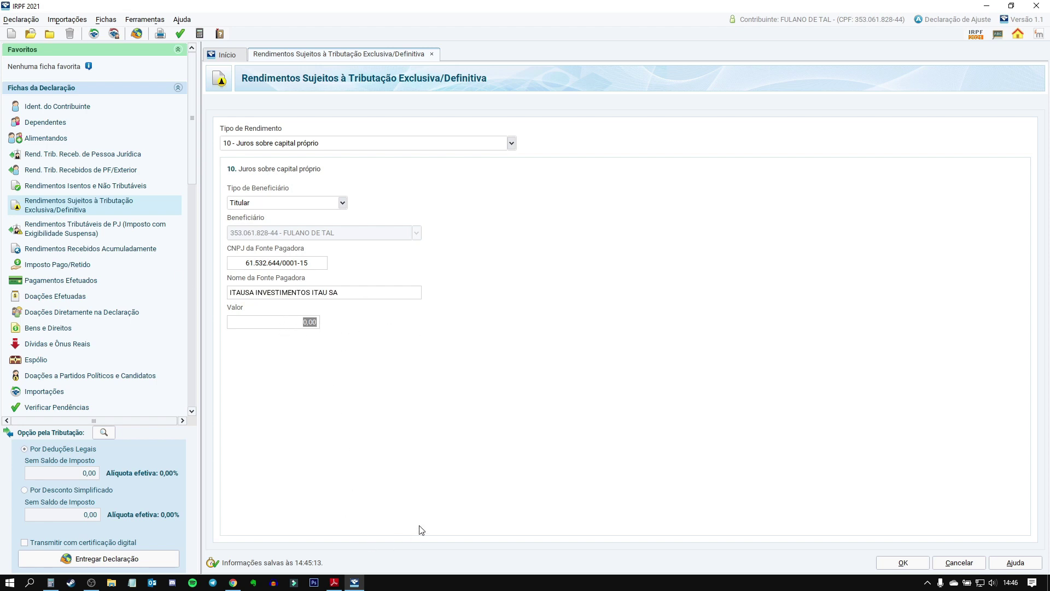
Step: Enter the 51,18 JSCP value from the report and save the entry
left_click(343, 585)
scroll(646, 398, "down", 3)
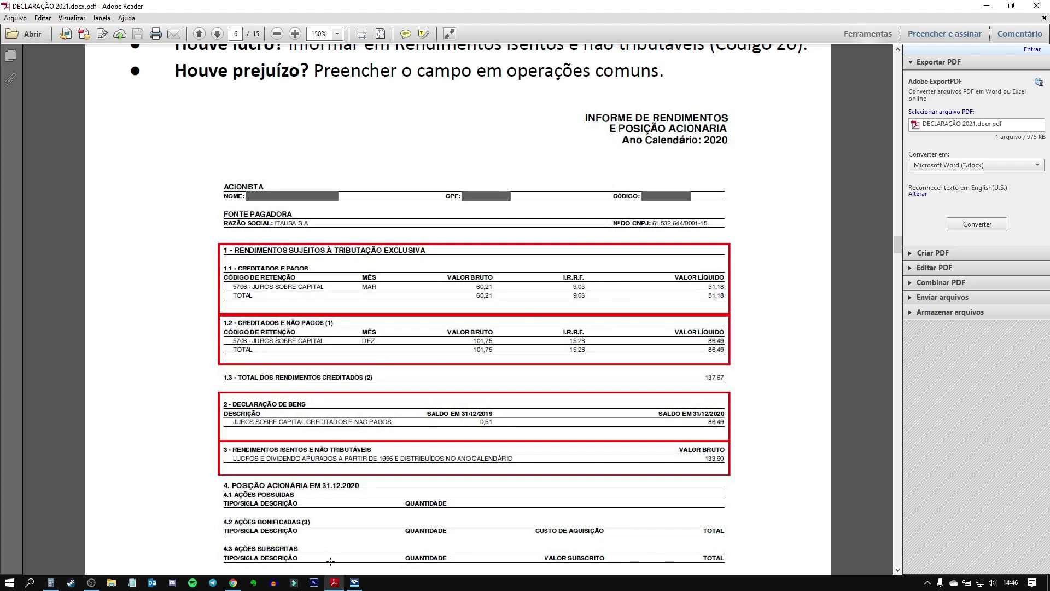
left_click(355, 582)
type("5118")
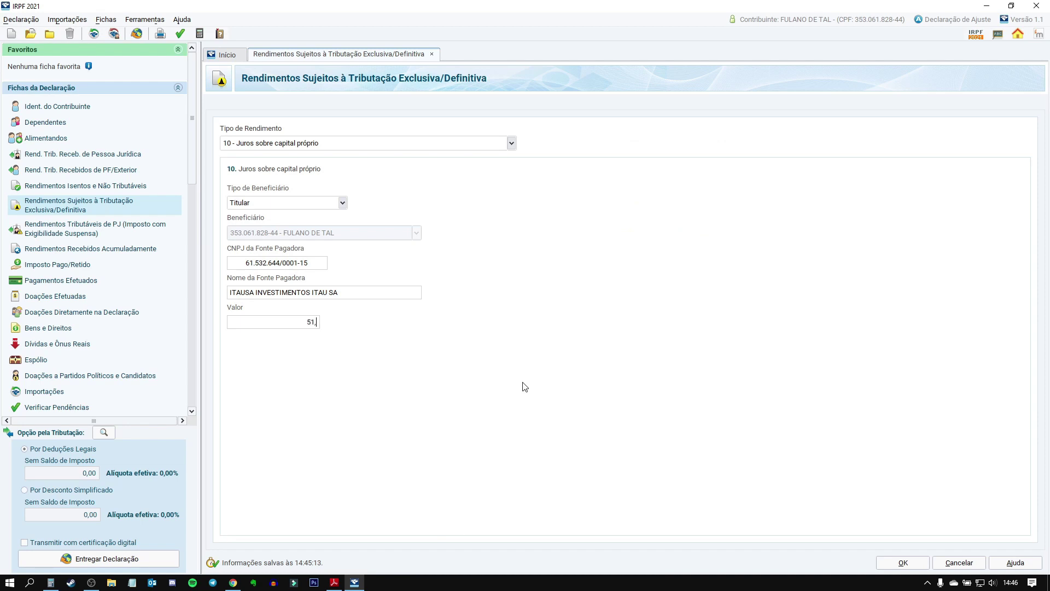
key("Tab")
left_click(903, 563)
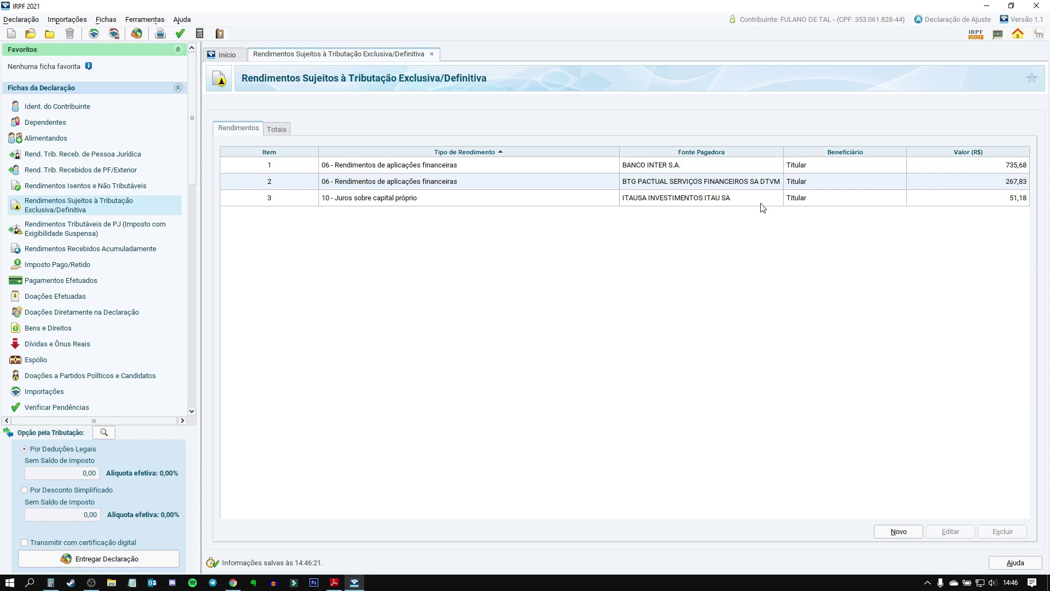
Step: Add a Bradesco code 10 JSCP entry worth 120,00, taken from the spreadsheet's Juros SCP column
left_click(904, 537)
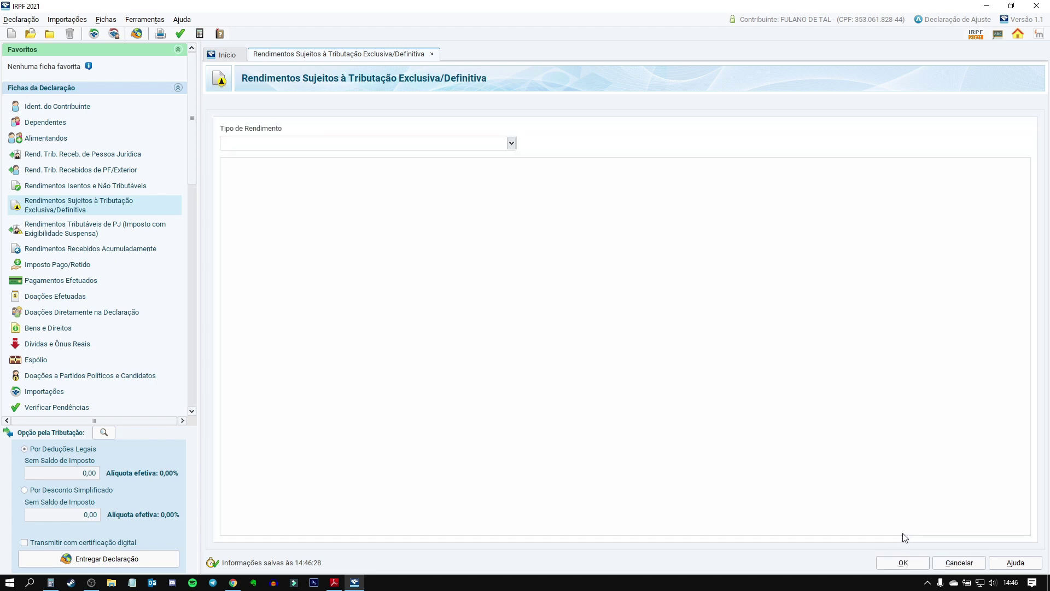
left_click(301, 144)
type("10")
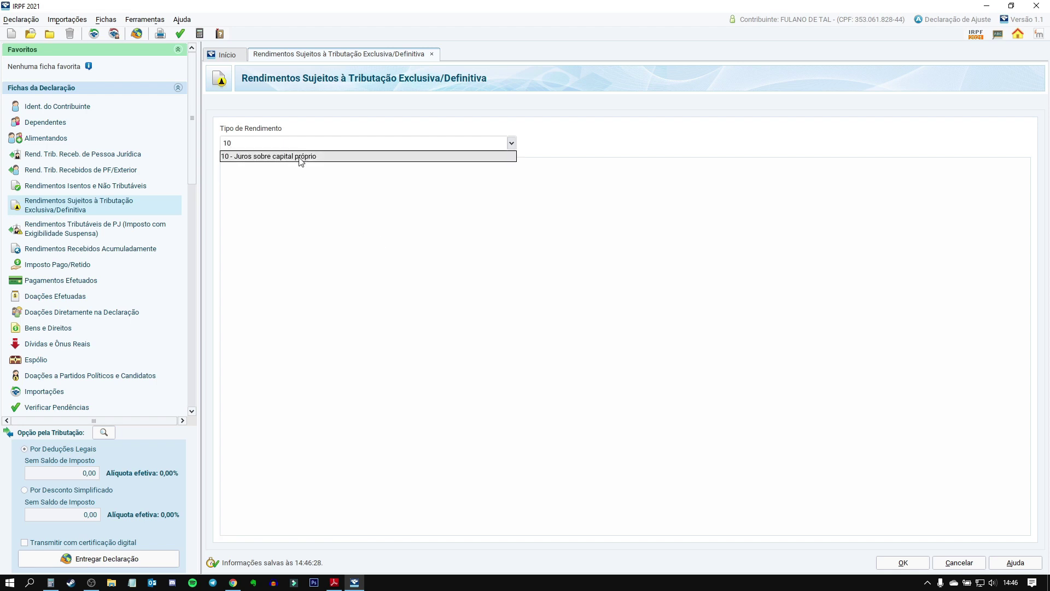
left_click(300, 157)
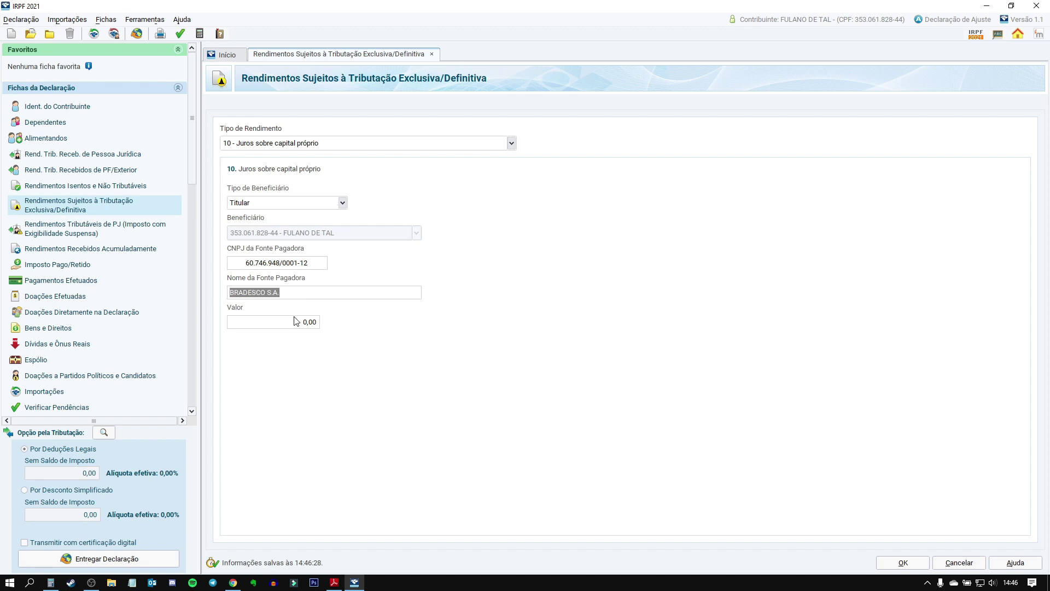
left_click(284, 325)
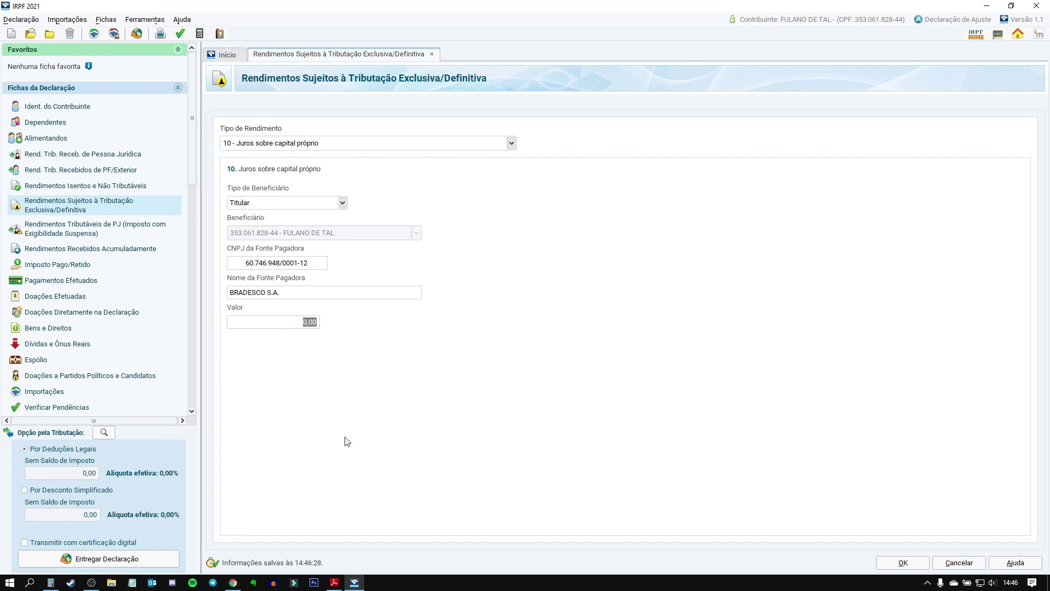
left_click(233, 583)
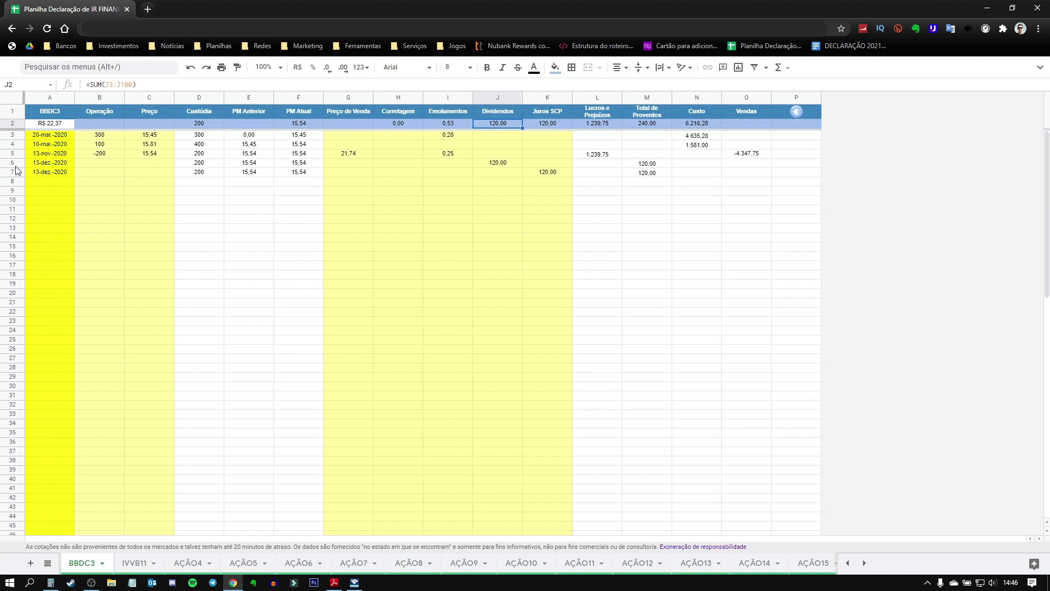
left_click(549, 125)
left_click(547, 171)
left_click(354, 584)
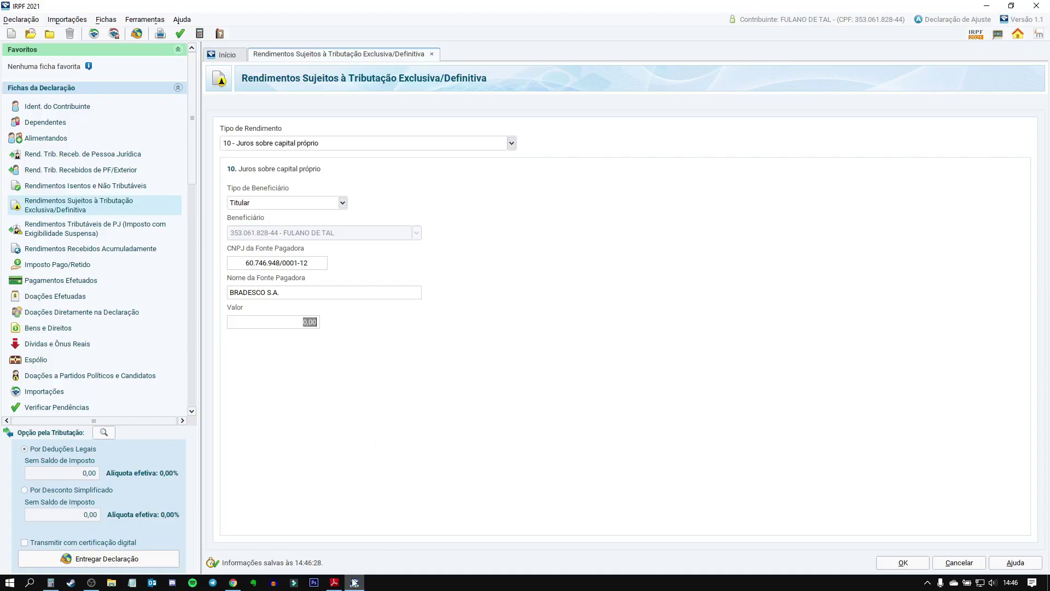
type("120")
key("Tab")
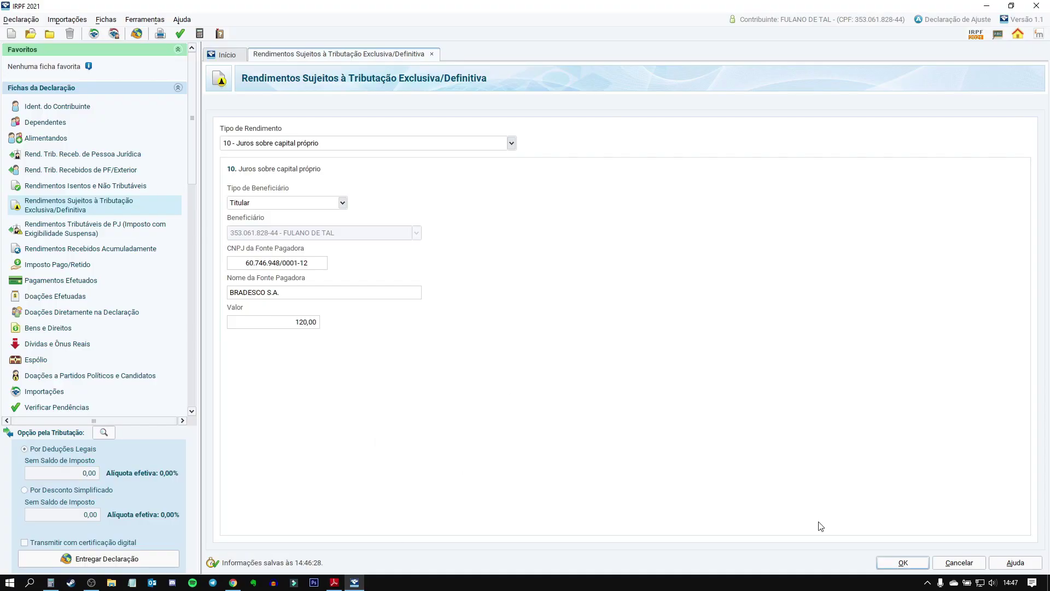
left_click(895, 559)
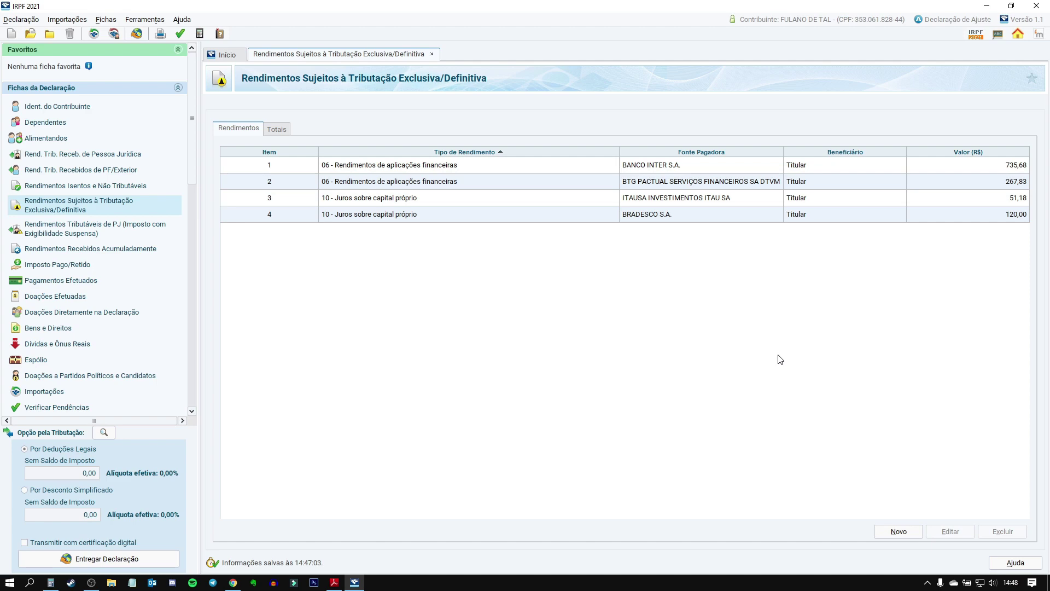
Step: Scroll the PDF guide to the Rendimentos de JSCP instructions and highlight the Código 12 reference
left_click(334, 583)
scroll(546, 366, "up", 15)
scroll(546, 366, "up", 5)
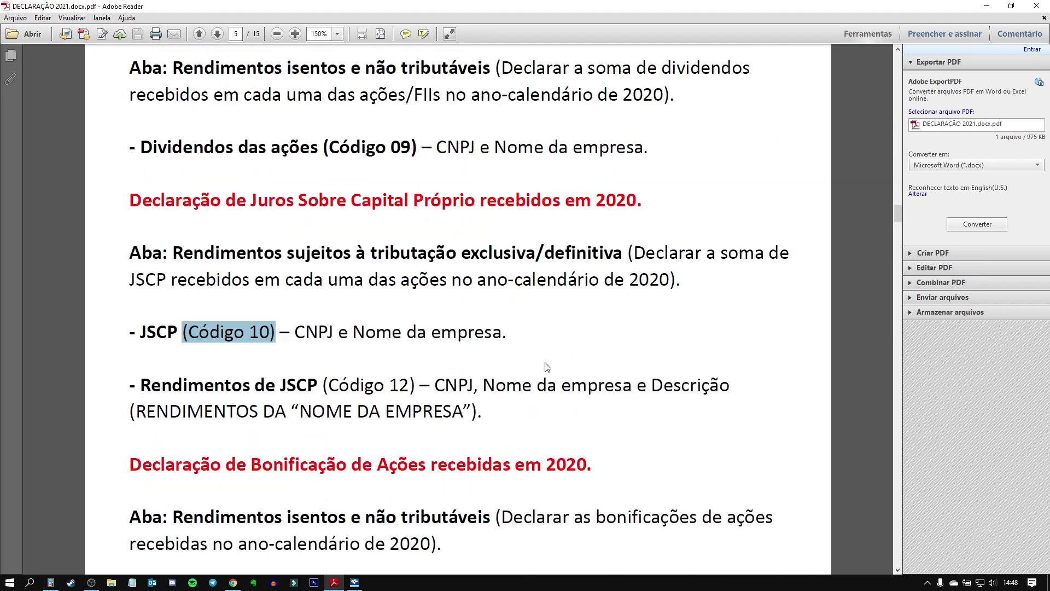
scroll(576, 360, "up", 1)
scroll(580, 362, "down", 5)
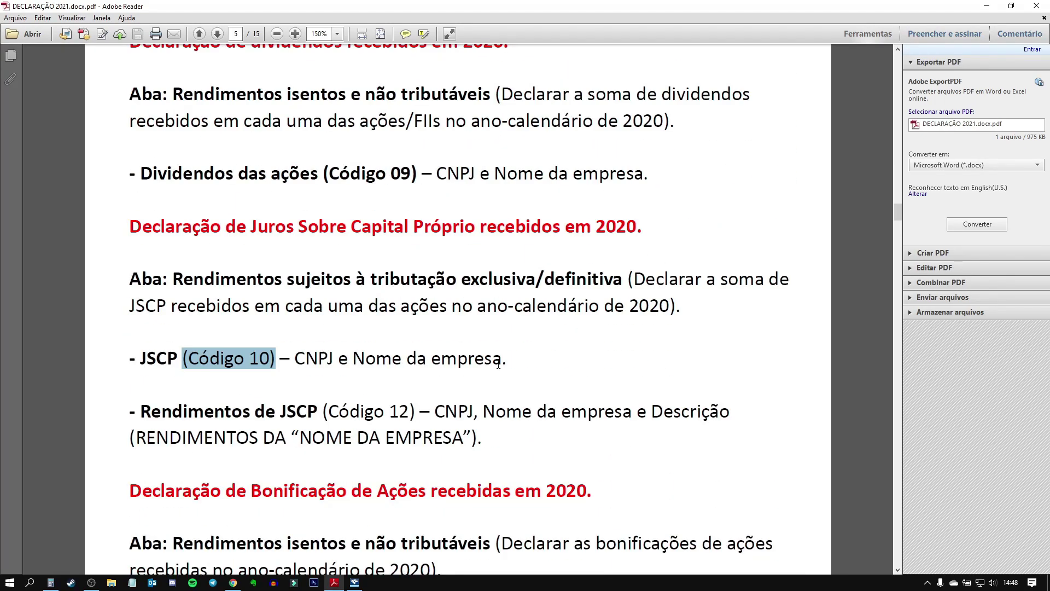
left_click_drag(141, 414, 410, 413)
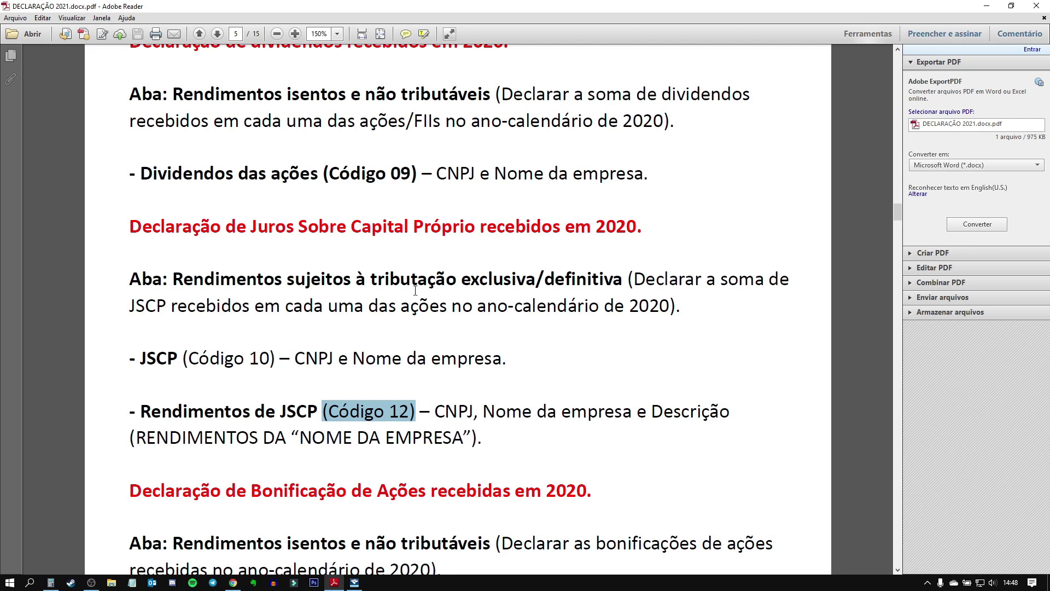
left_click(389, 418)
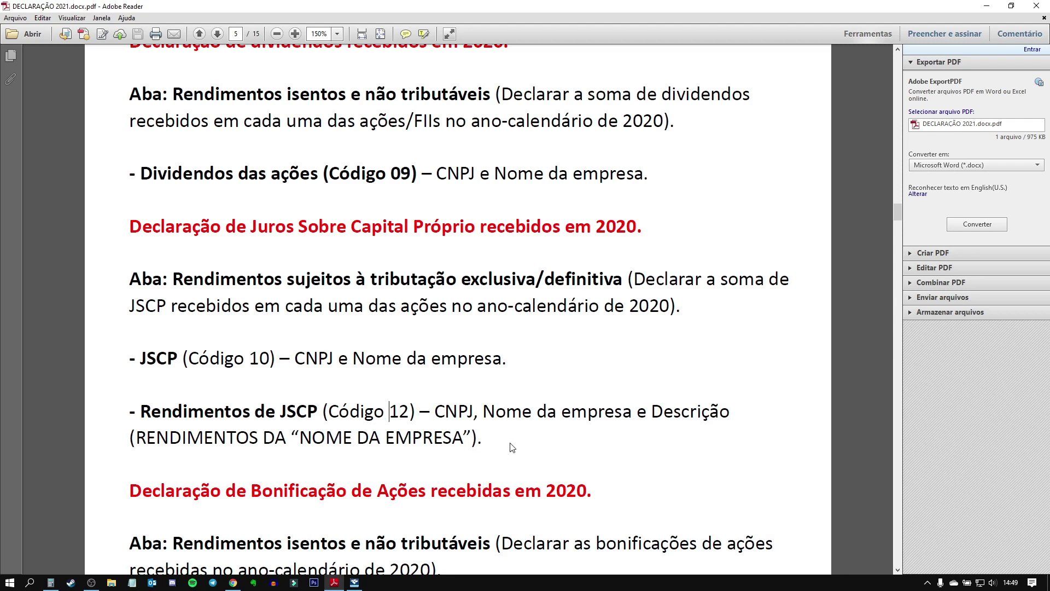
scroll(503, 443, "down", 3)
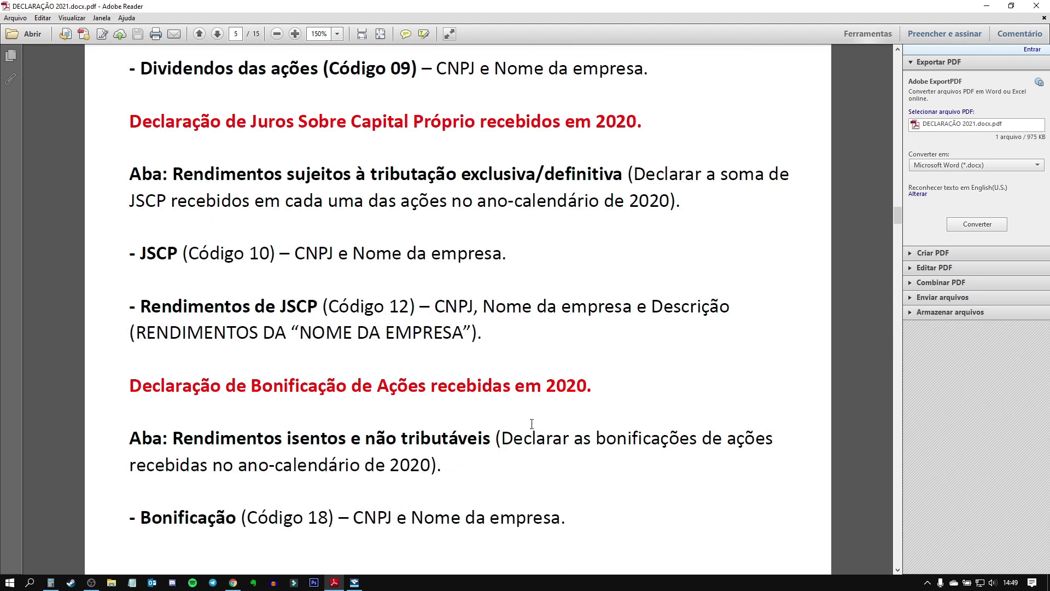
Step: Highlight Código 18 on the Bonificação line of the guide, then go back to IRPF 2021
scroll(532, 424, "down", 2)
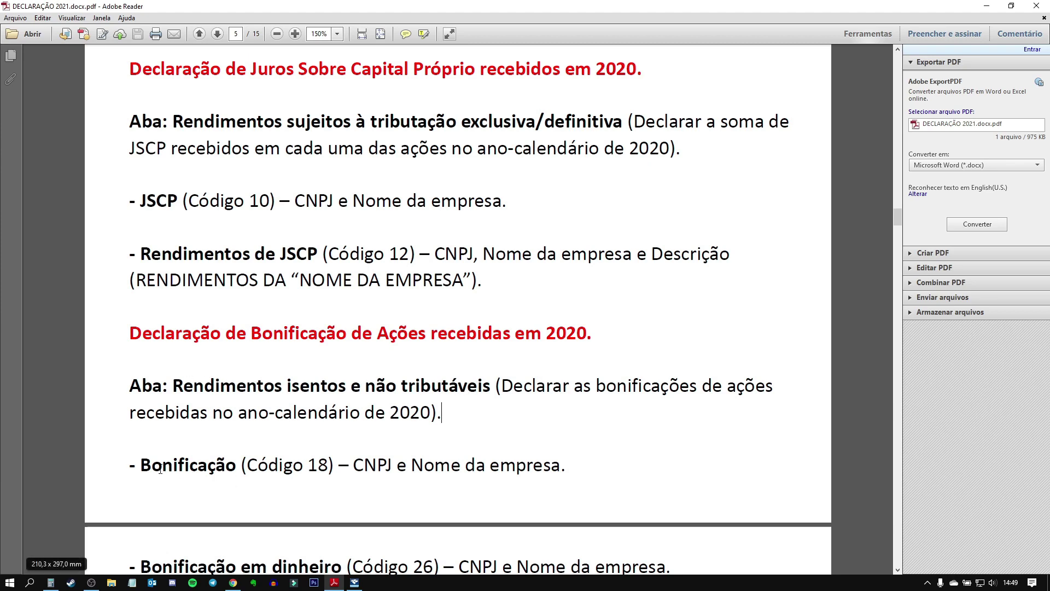
left_click_drag(304, 465, 332, 465)
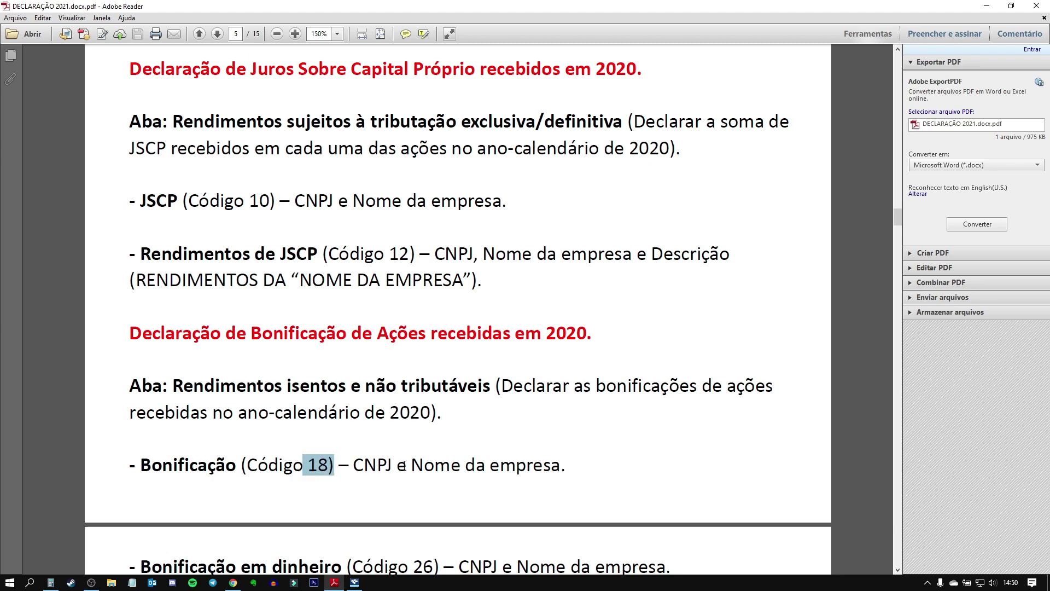
scroll(555, 457, "down", 1)
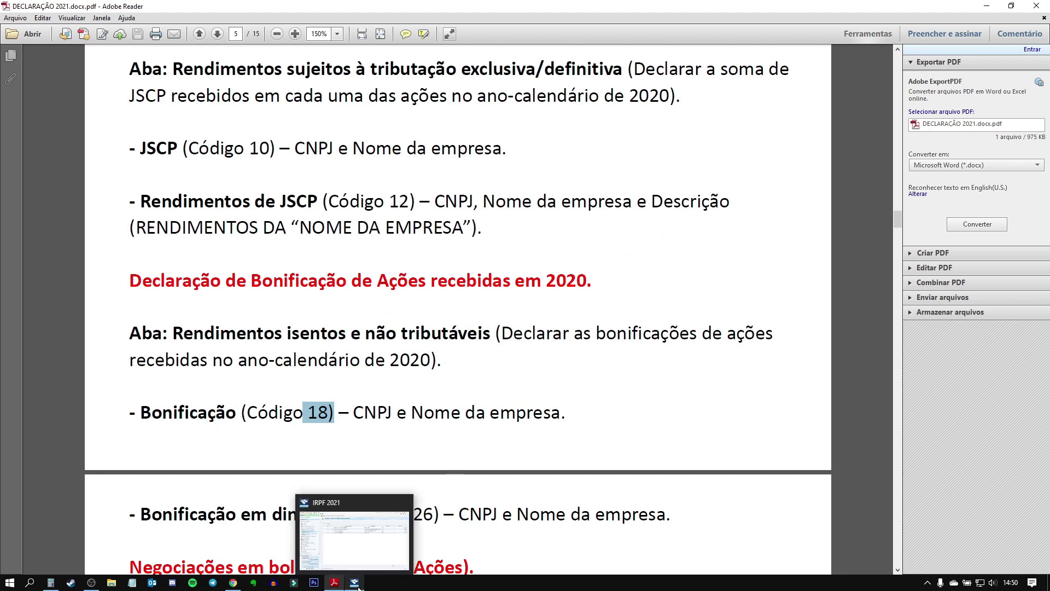
left_click(363, 520)
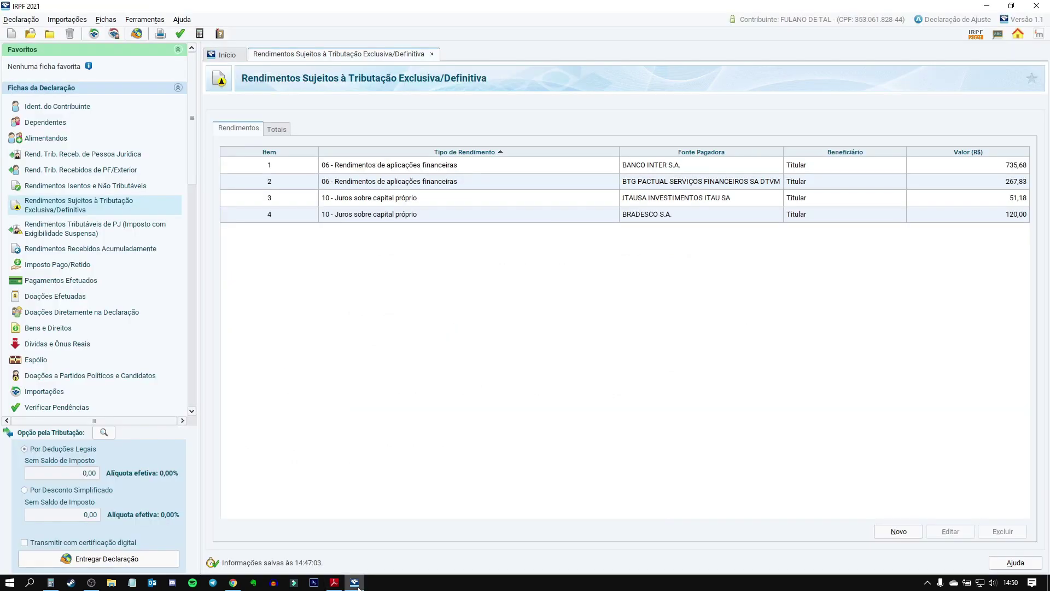
Step: Create a new Rendimentos Isentos e Não Tributáveis entry of type 18 Bonificações em ações
left_click(76, 186)
left_click(897, 532)
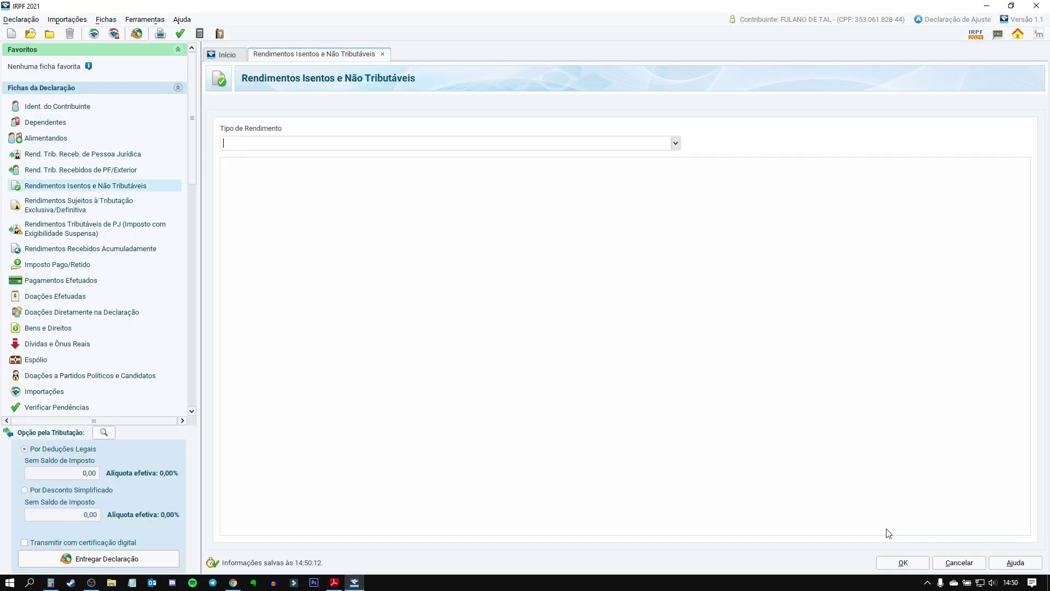
type("18")
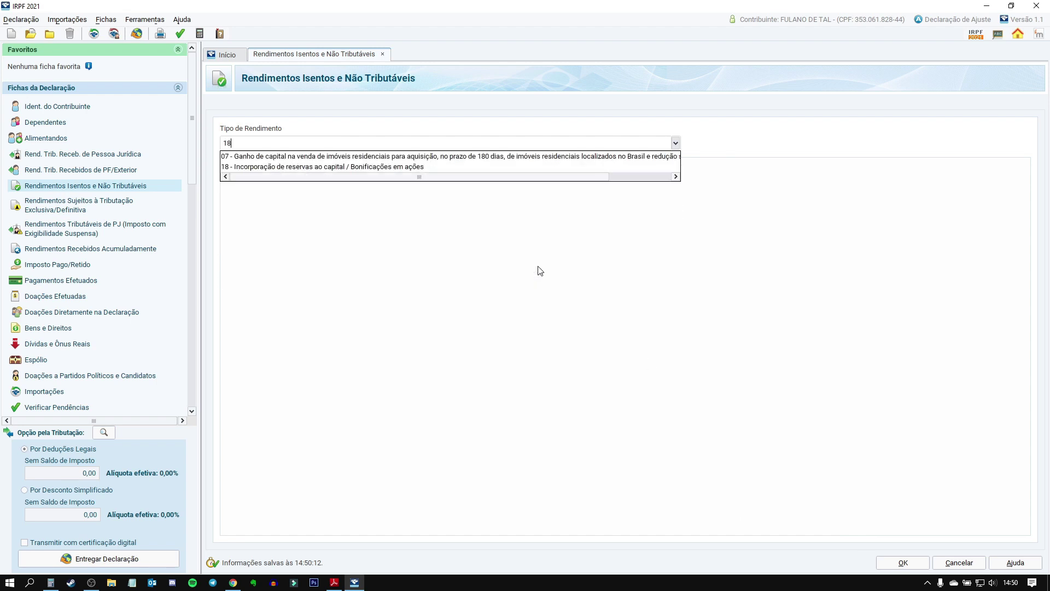
key("Return")
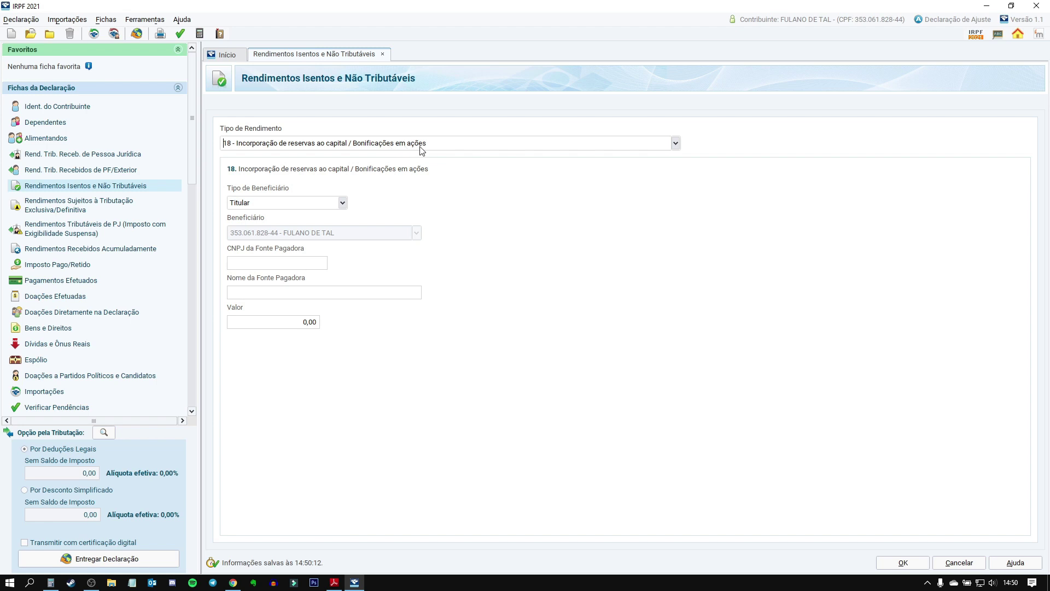
left_click(266, 263)
left_click(334, 582)
scroll(475, 396, "down", 5)
scroll(474, 397, "down", 9)
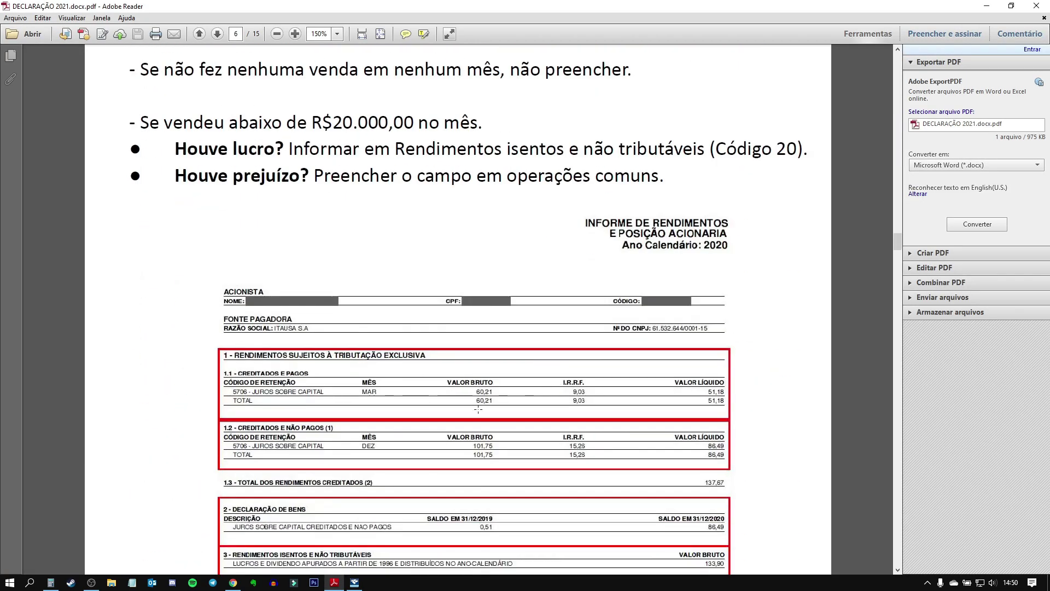
scroll(488, 406, "down", 1)
mouse_move(355, 585)
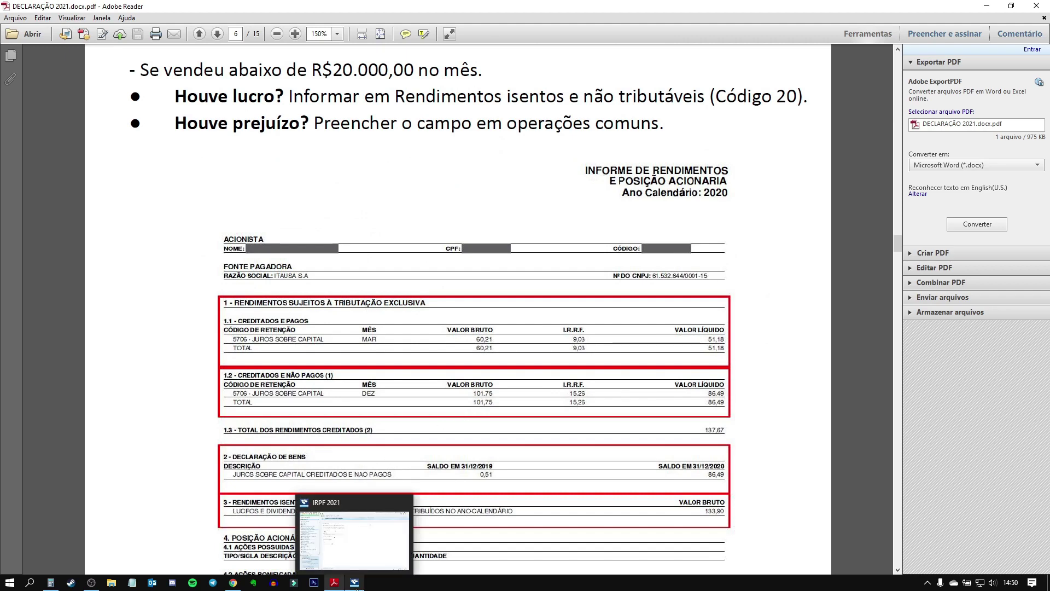
left_click(356, 585)
key("Tab")
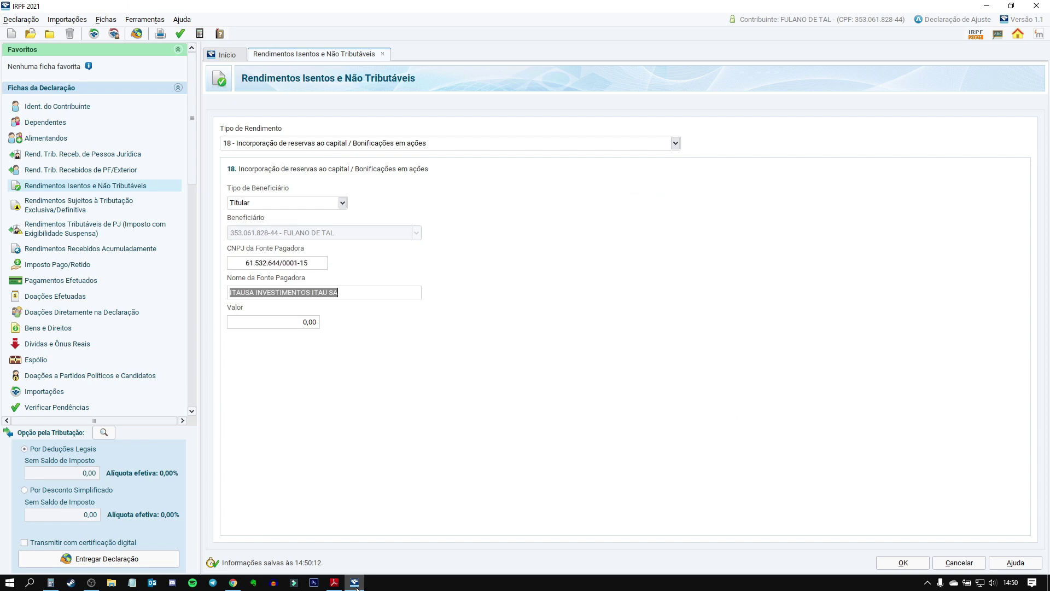
left_click(301, 325)
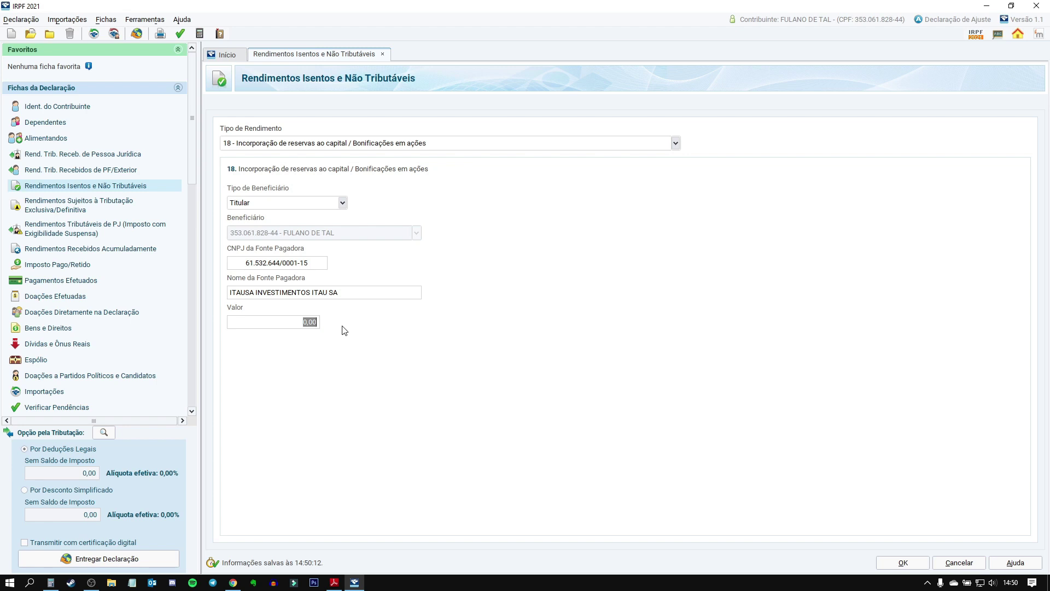
left_click(279, 328)
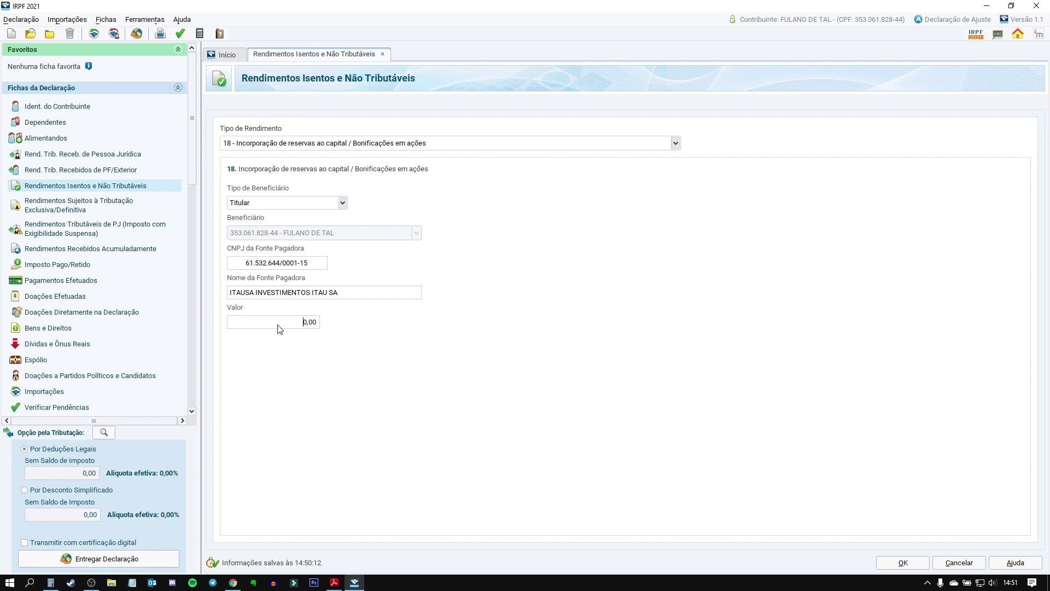
Step: Enter 50,00 as the ITAUSA code-18 share bonus value and save the entry
left_click(278, 325)
type("500")
key("Tab")
left_click(919, 565)
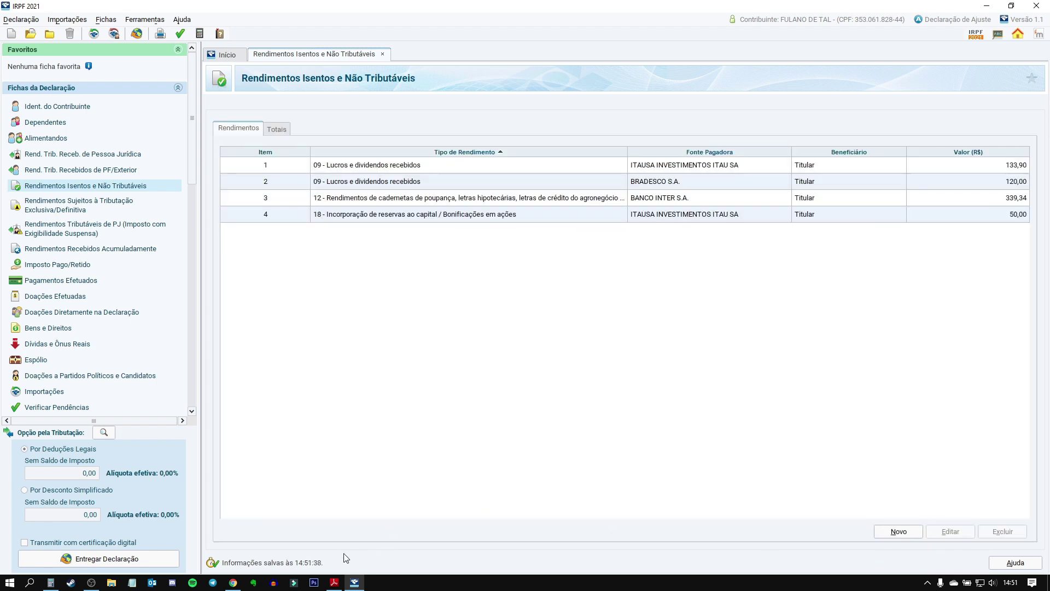
left_click(335, 584)
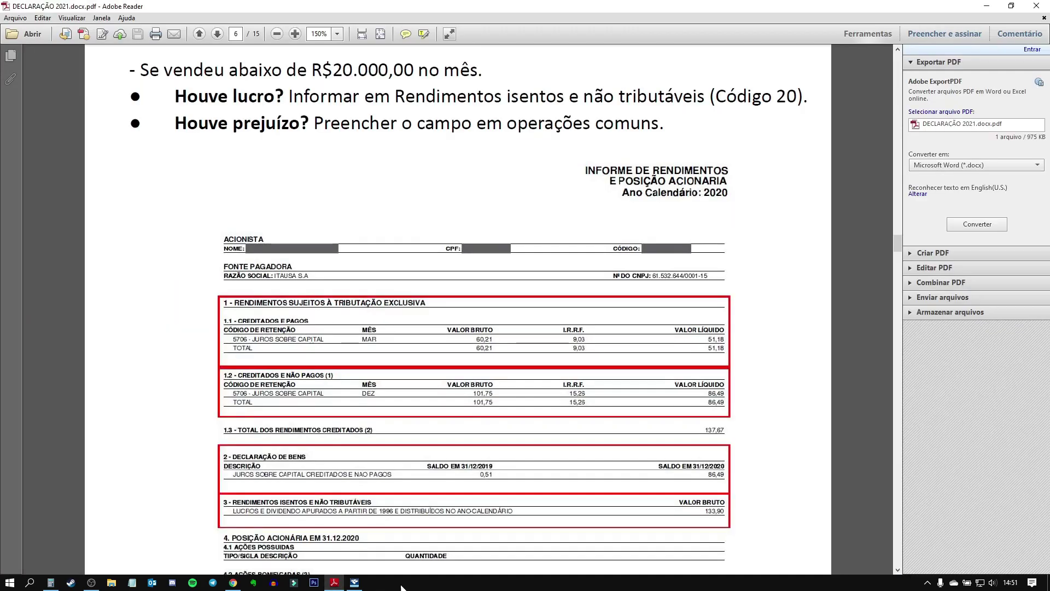
scroll(427, 372, "up", 10)
scroll(427, 372, "up", 3)
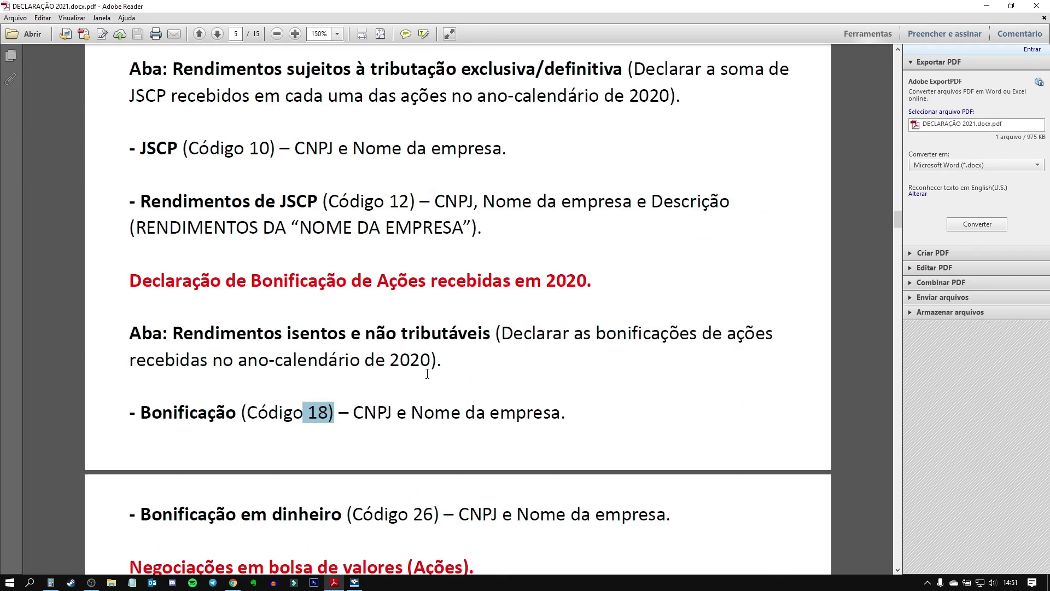
scroll(427, 373, "down", 2)
left_click_drag(136, 468, 668, 468)
left_click(700, 464)
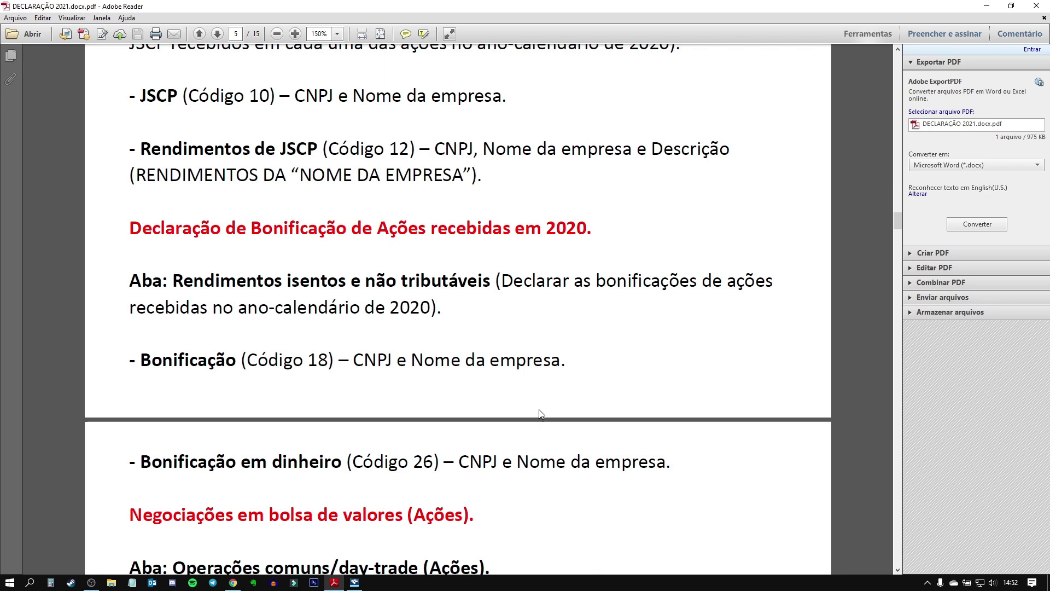
left_click_drag(141, 461, 398, 462)
left_click(397, 462)
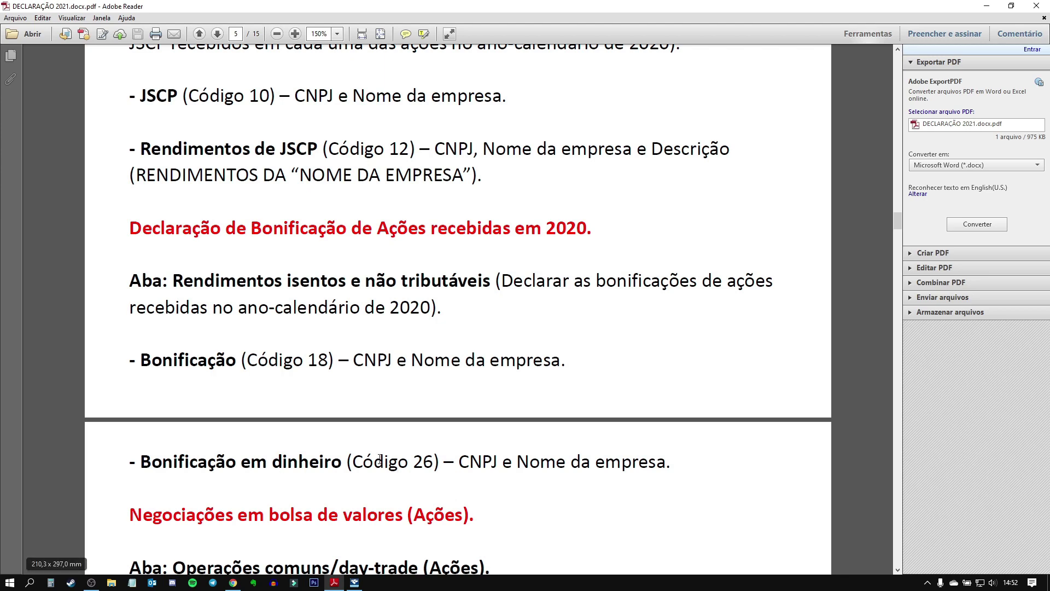
left_click(355, 582)
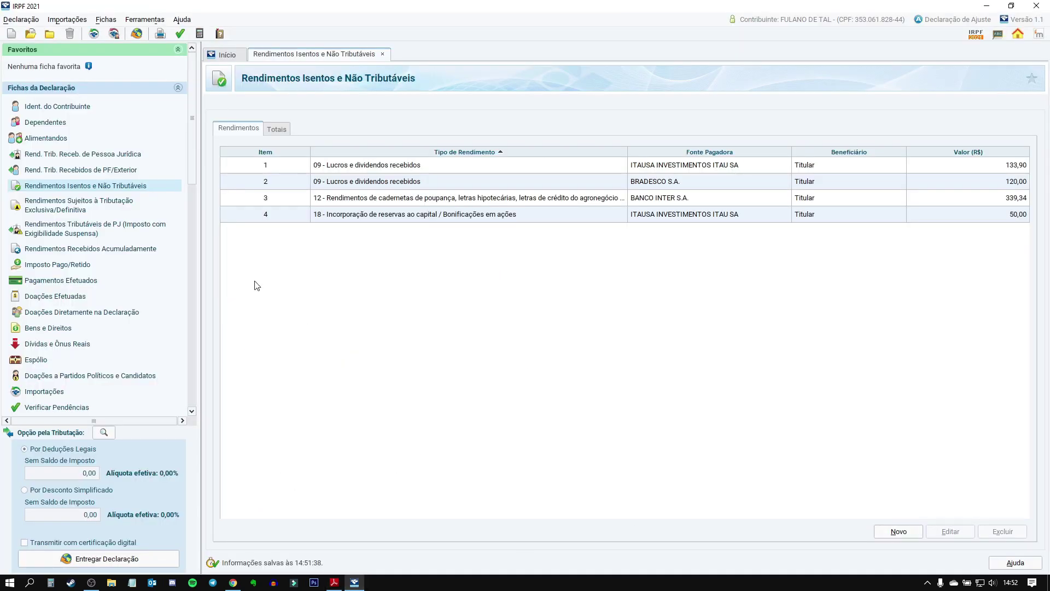
left_click(900, 532)
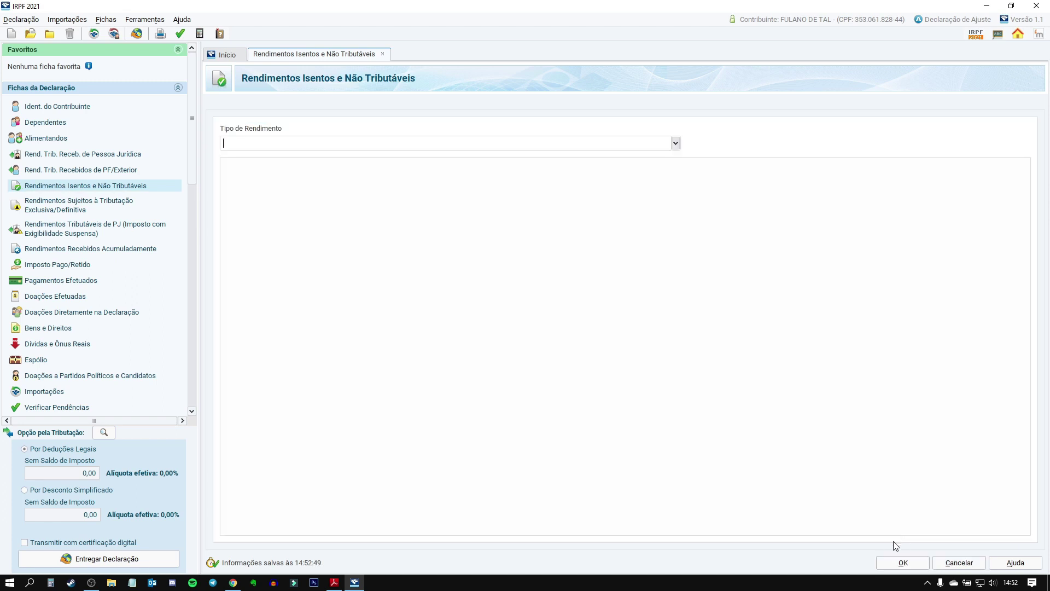
type("26")
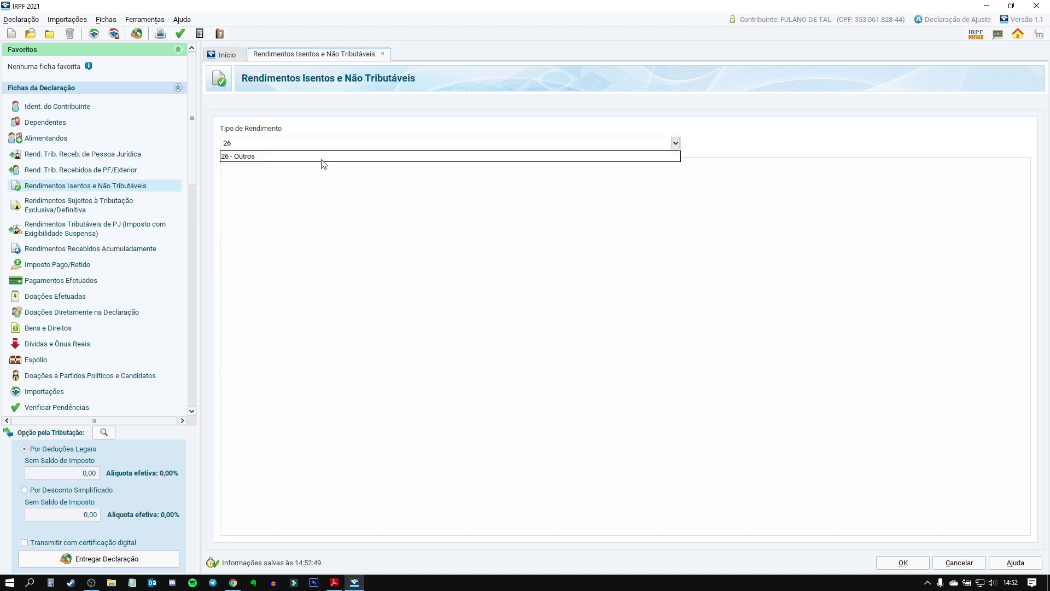
left_click(261, 157)
left_click(269, 264)
key("ctrl+v")
key("Tab")
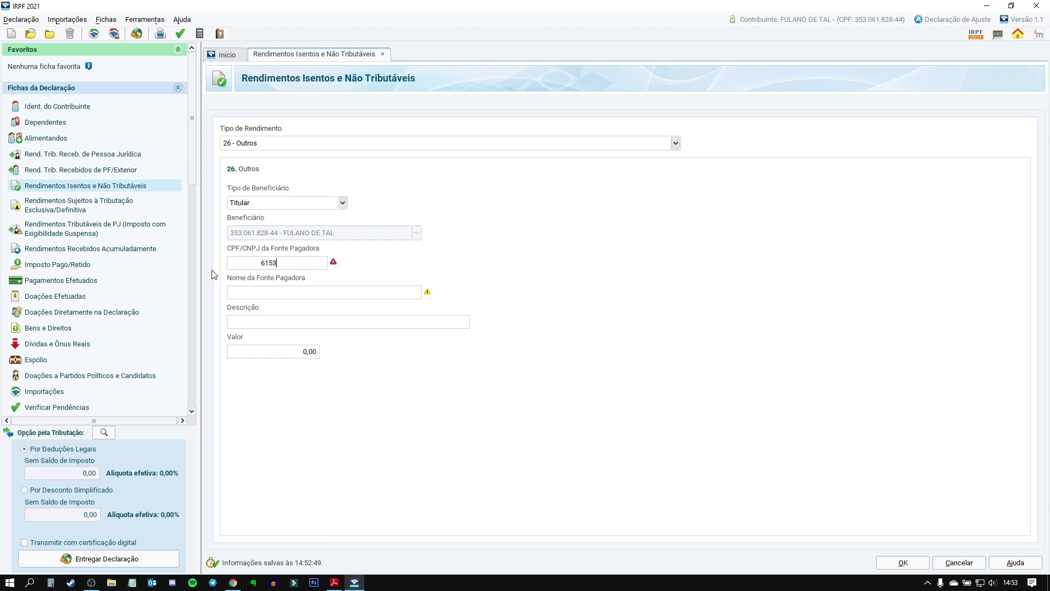
key("Tab")
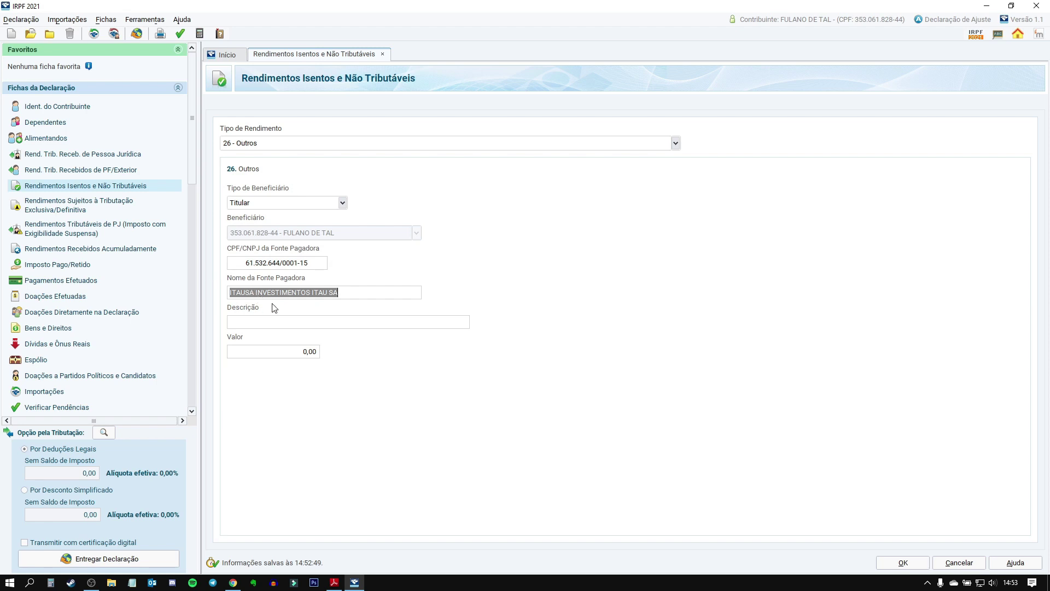
Step: Describe it as 'BONIFICAÇÃO EM DINHEIRO DA ITAUSA S.A.', value 2,58, save, and return to the guide
left_click(330, 318)
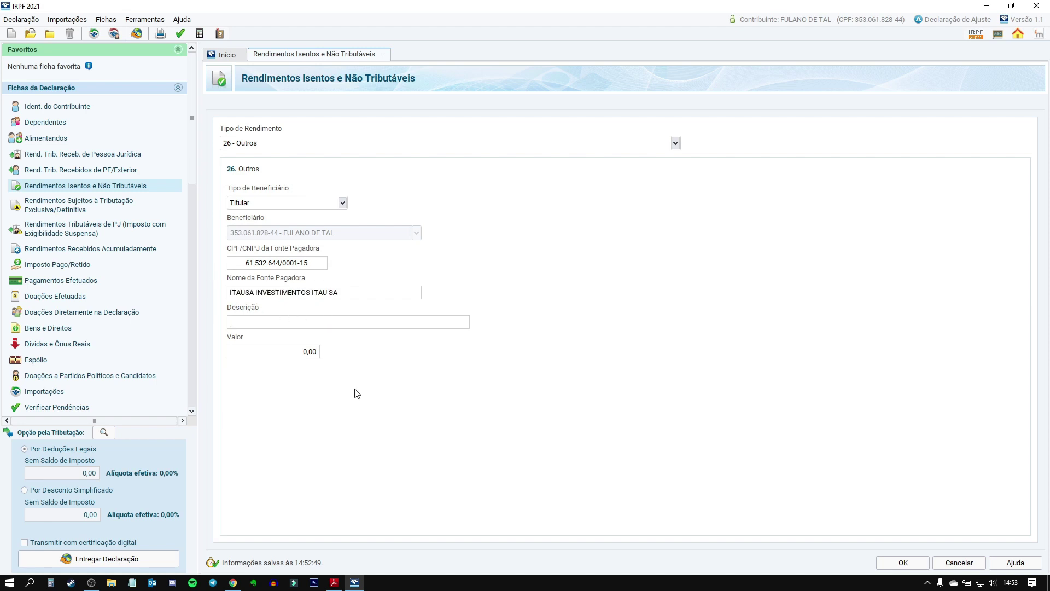
type("BONIFICAÇÃO EM DINHEIRO DA ITAUSA")
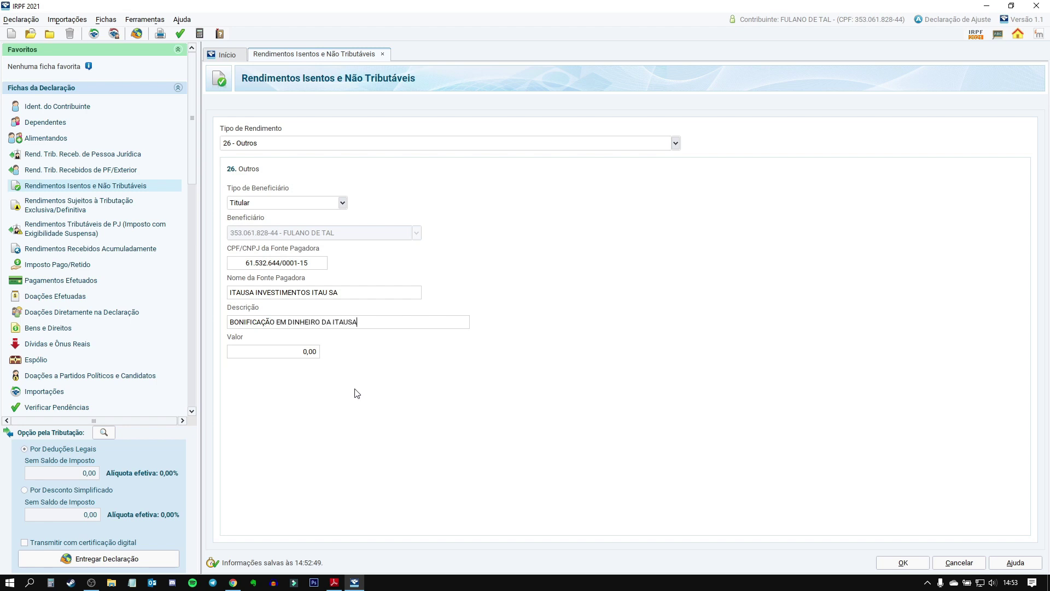
type(" S.A.")
key("Tab")
type("258")
key("Tab")
left_click(894, 567)
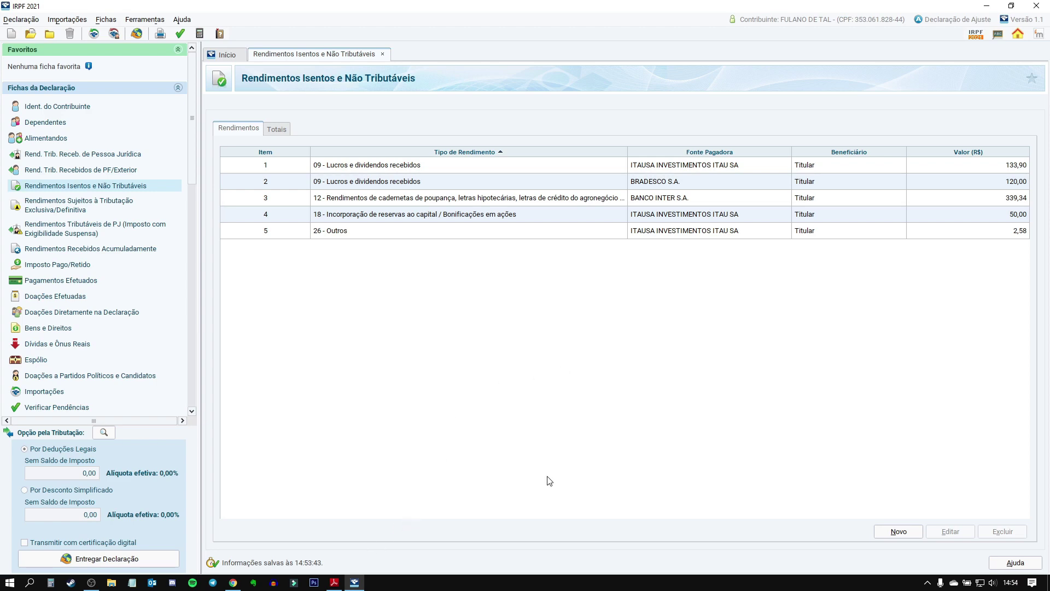
left_click(354, 582)
Step: Scroll to the guide's stock trading section and mark its heading and the word Operações
scroll(213, 420, "down", 2)
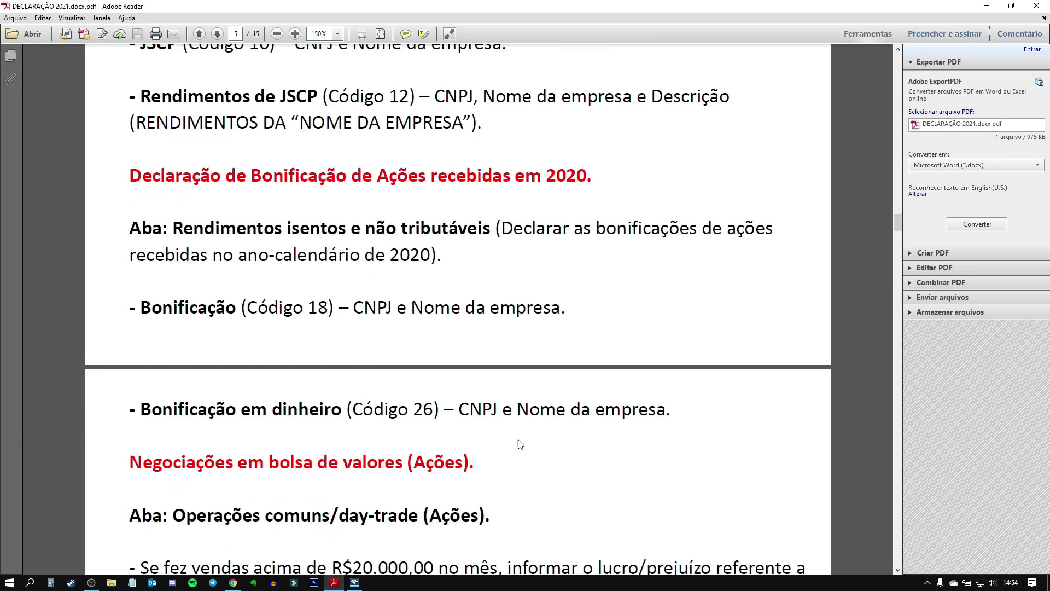
left_click_drag(129, 436, 474, 437)
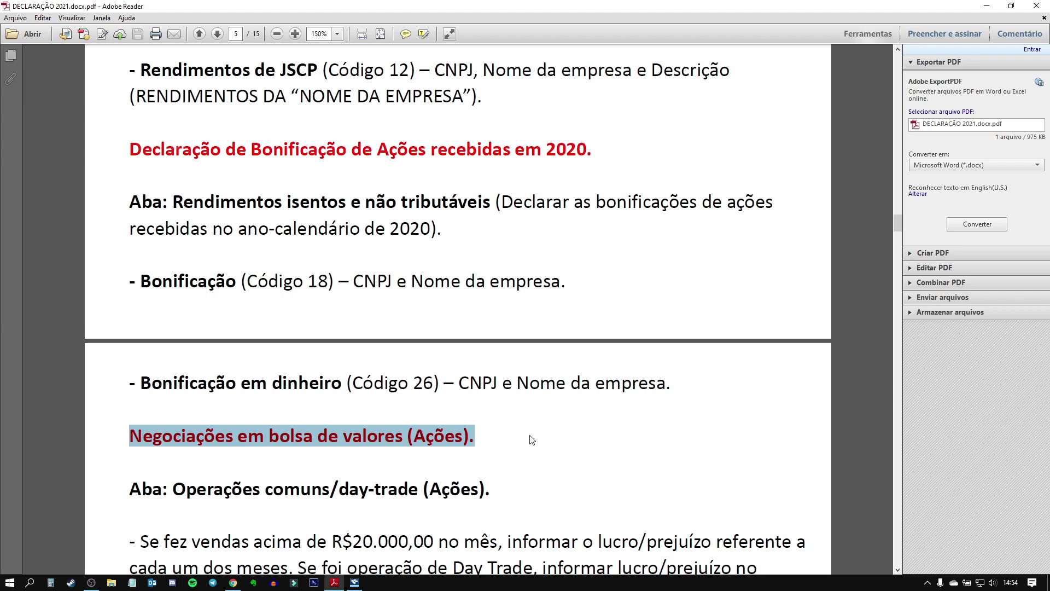
scroll(532, 440, "down", 7)
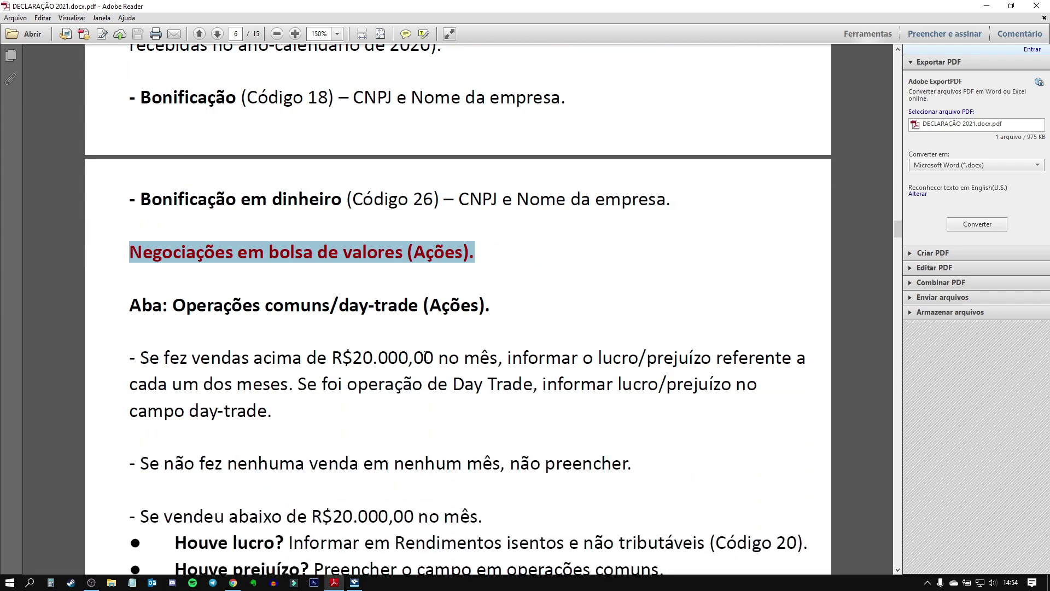
scroll(235, 334, "down", 3)
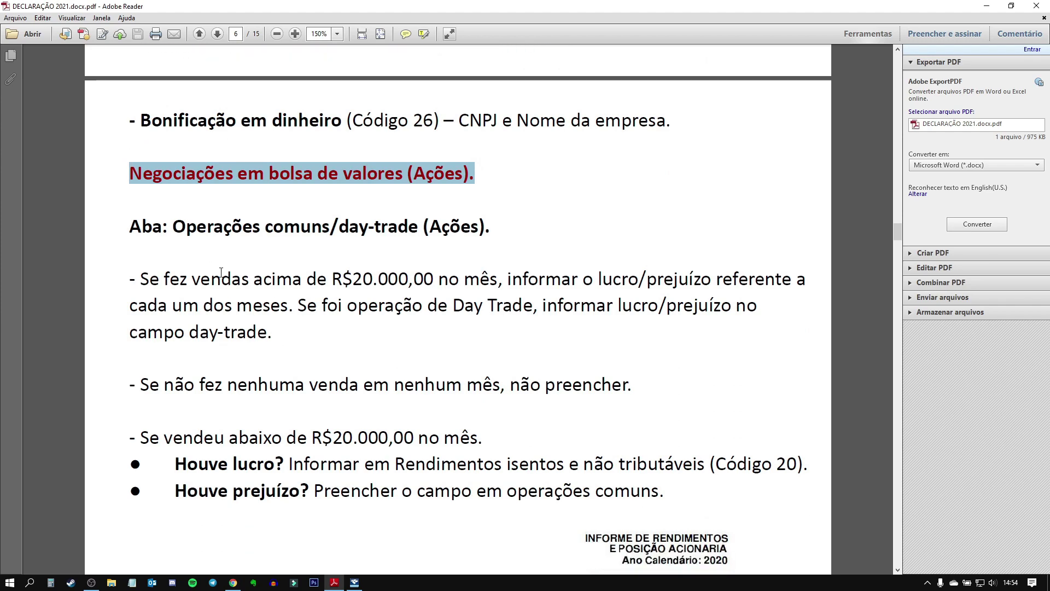
left_click(180, 220)
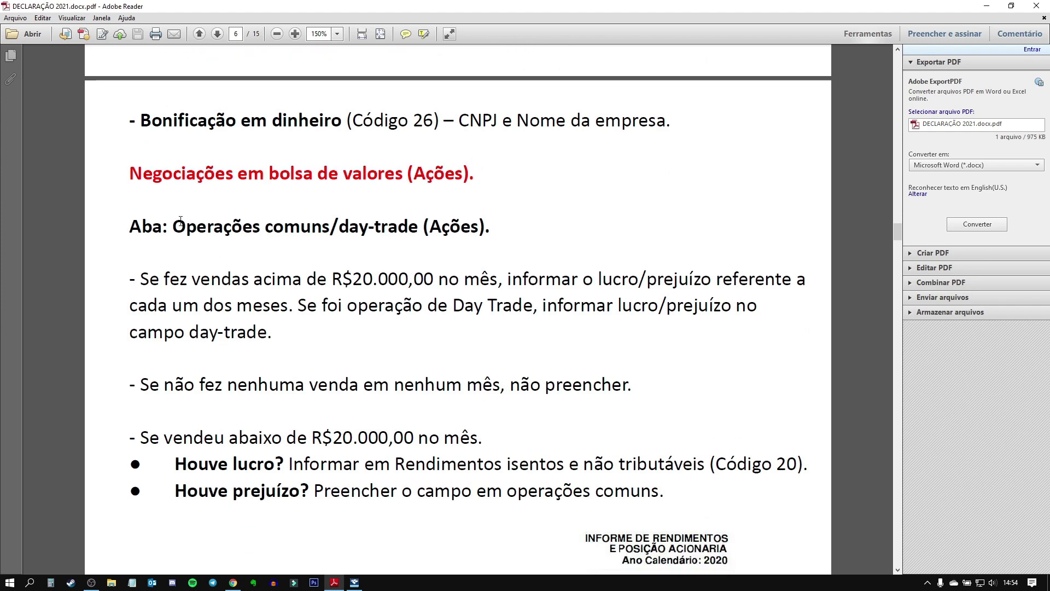
double_click(183, 221)
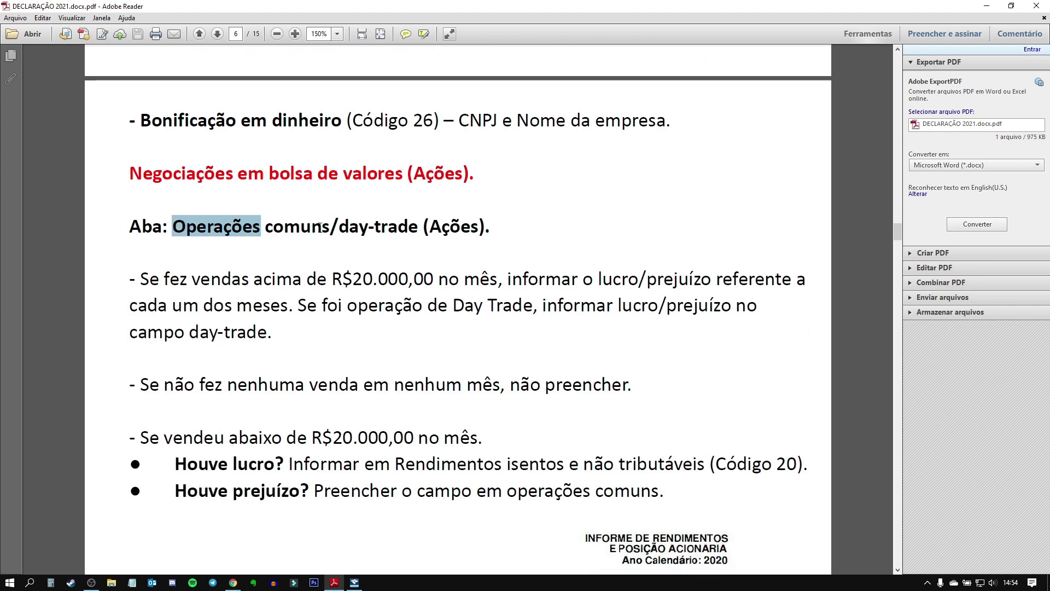
left_click(422, 225)
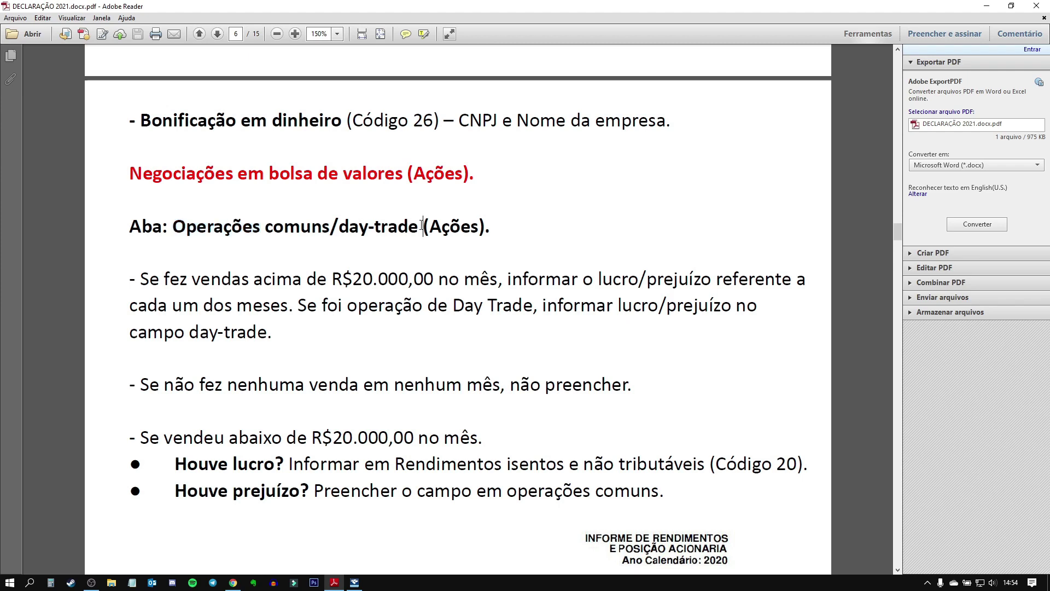
key("Left")
key("Left")
key("Left")
key("Left")
Step: Highlight the Houve lucro and Houve prejuízo instructions, then go back to IRPF 2021
left_click_drag(174, 464, 802, 474)
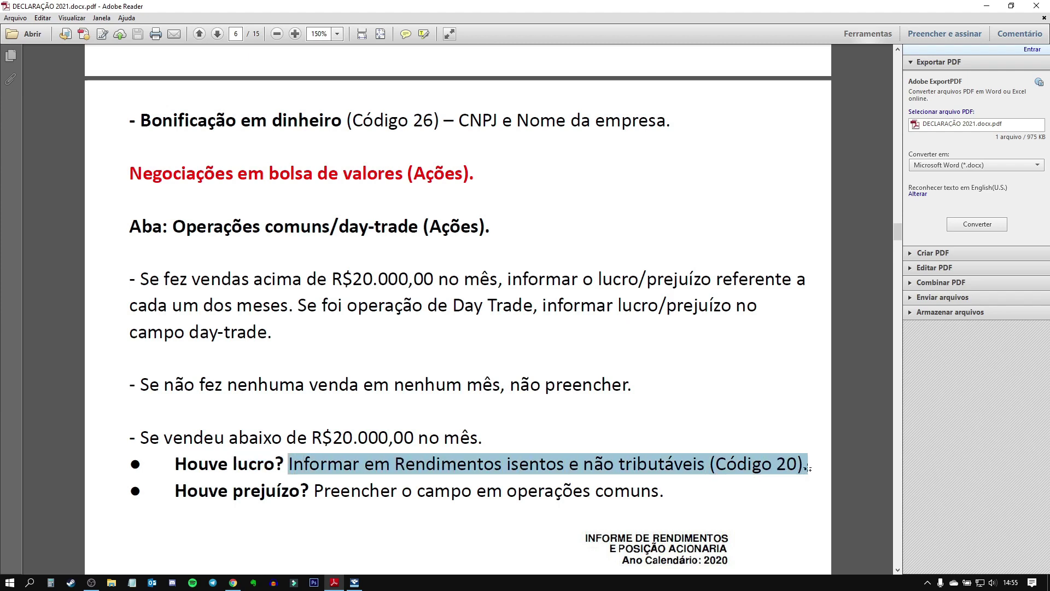
left_click(799, 466)
left_click_drag(175, 491, 391, 489)
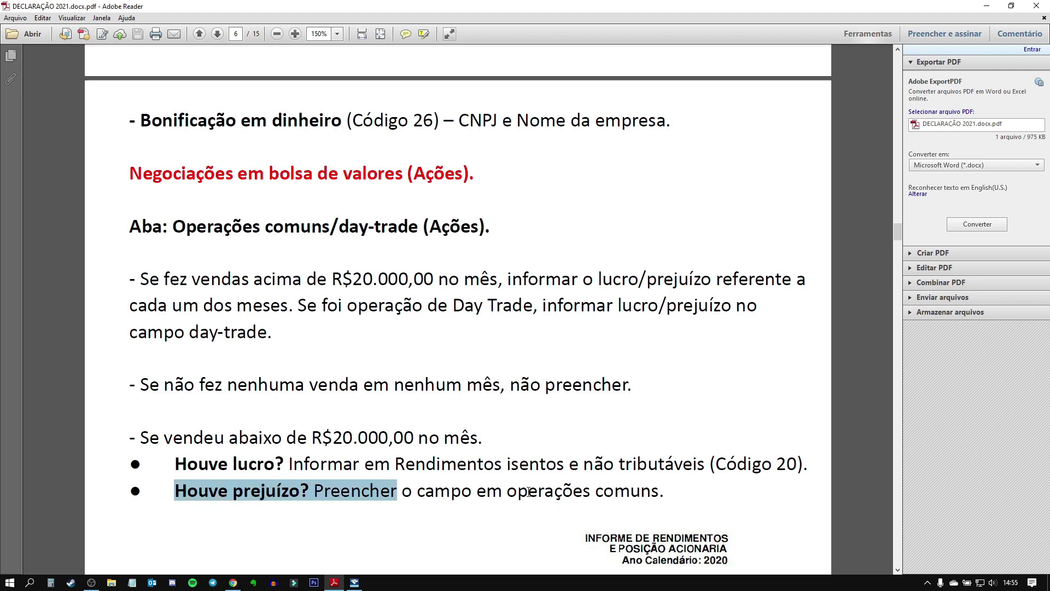
scroll(670, 482, "down", 3)
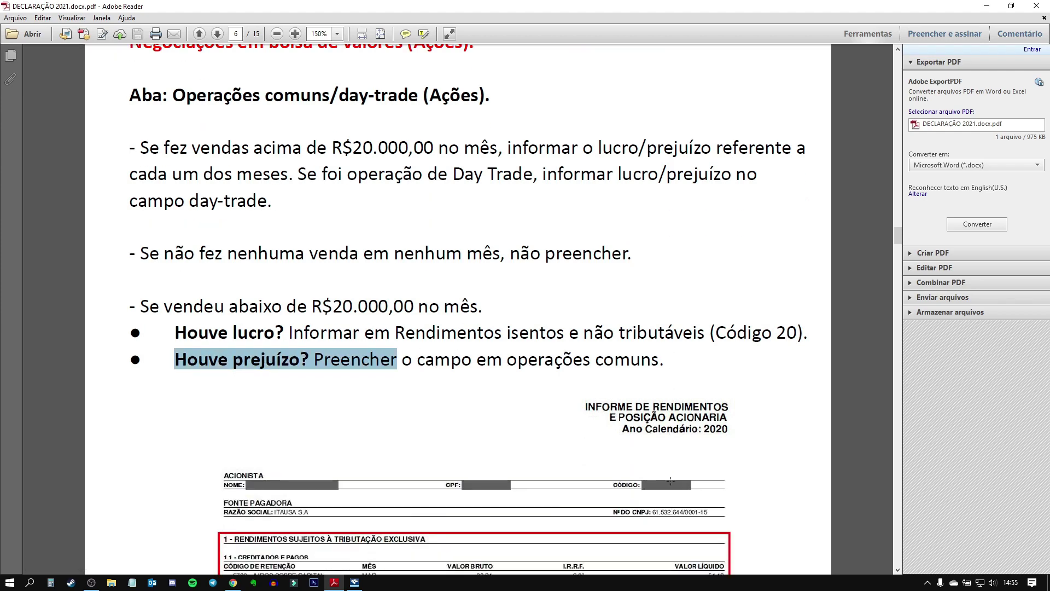
scroll(671, 482, "up", 3)
left_click(355, 582)
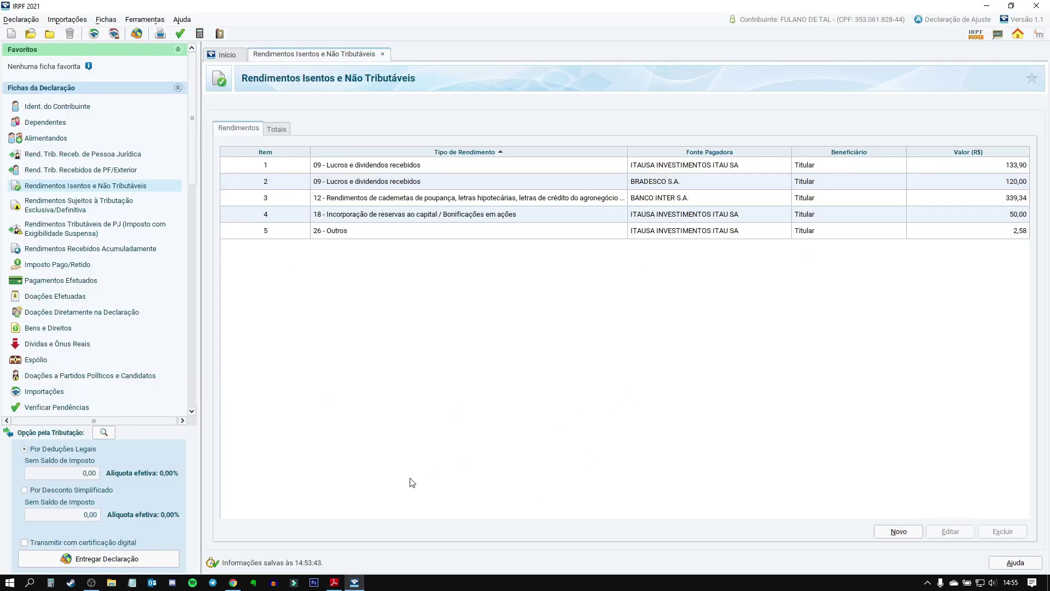
Step: Open Renda Variável > Operações Comuns / Day-Trade and glance at March before returning to January
scroll(112, 363, "down", 3)
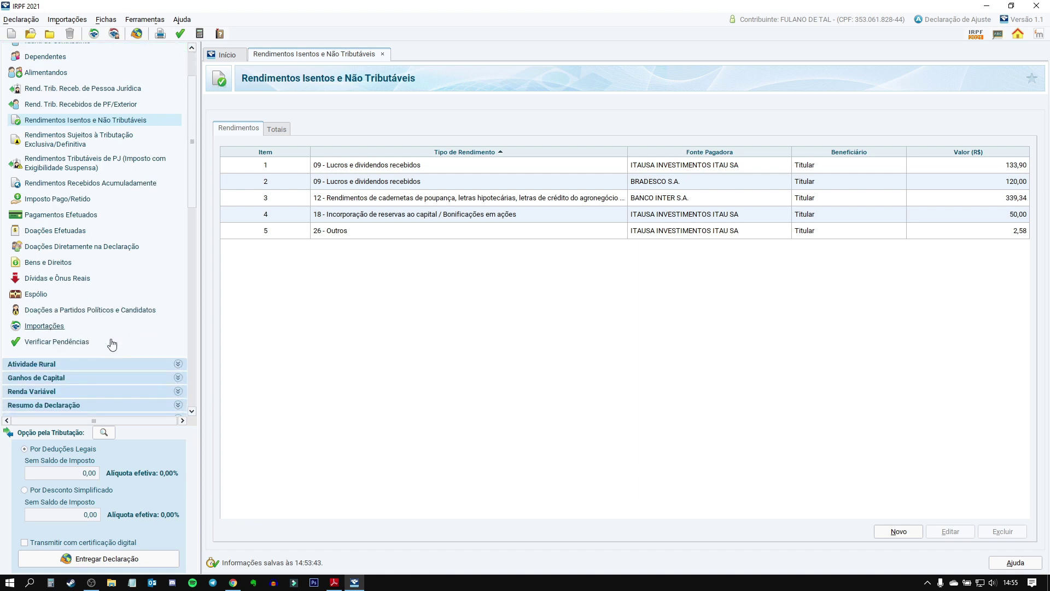
scroll(112, 344, "down", 2)
left_click(179, 359)
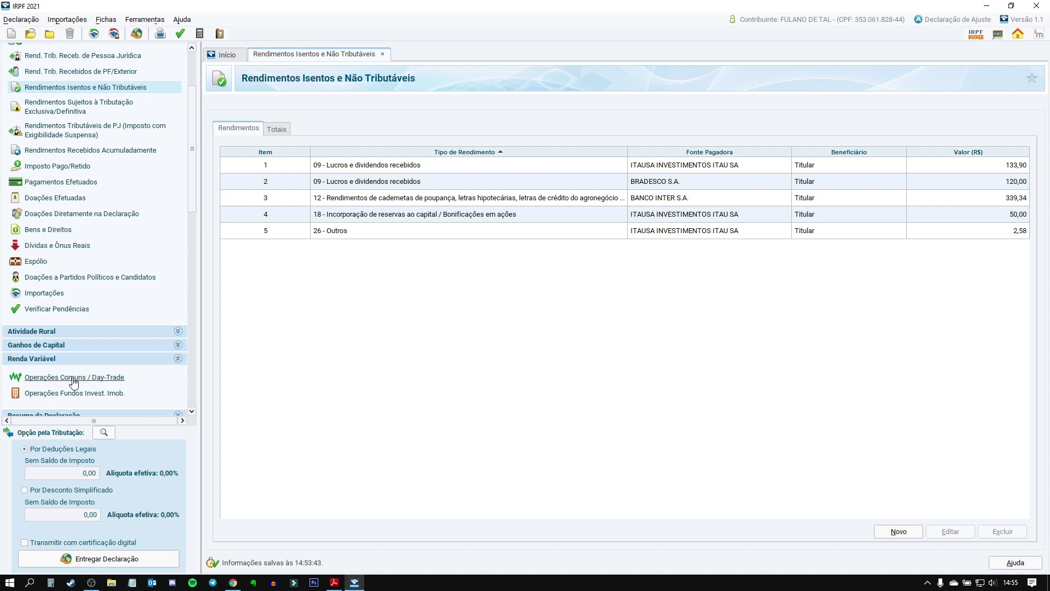
left_click(87, 377)
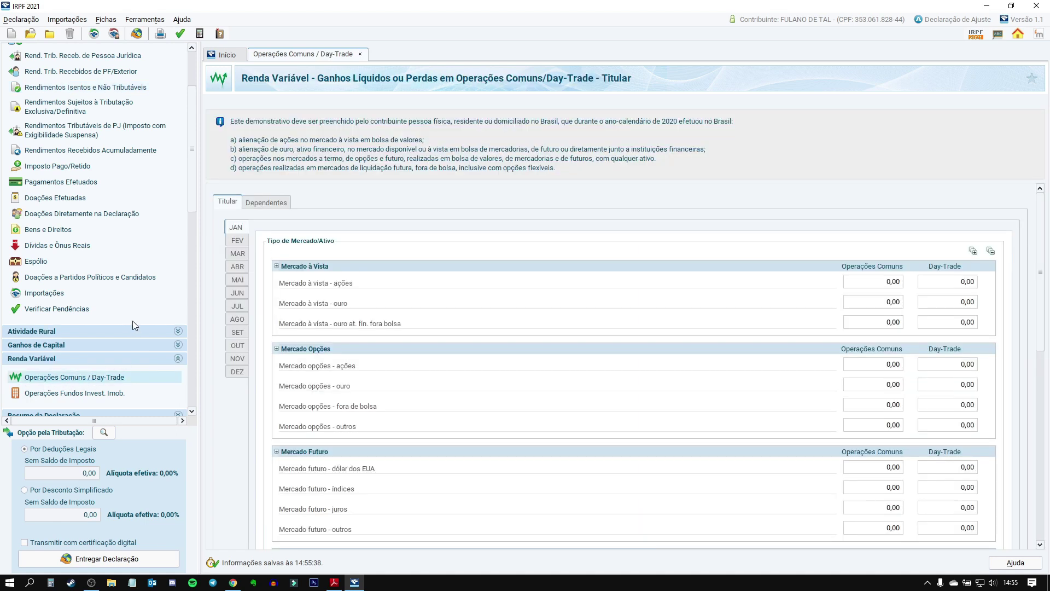
left_click(235, 253)
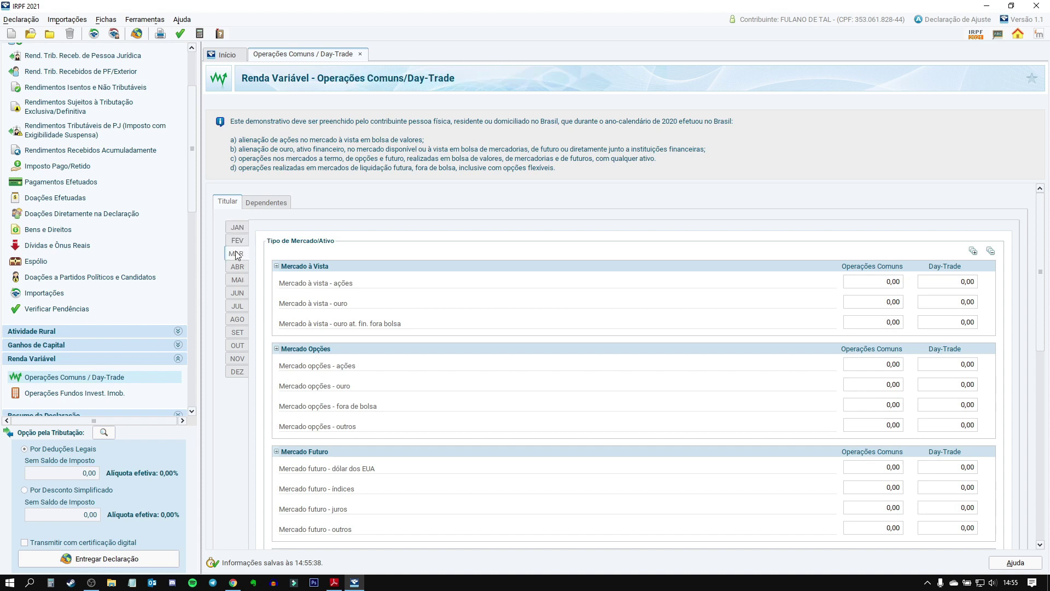
left_click(238, 228)
Step: Scroll through the January form and select the spot-stock Operações Comuns amount field
scroll(399, 446, "down", 3)
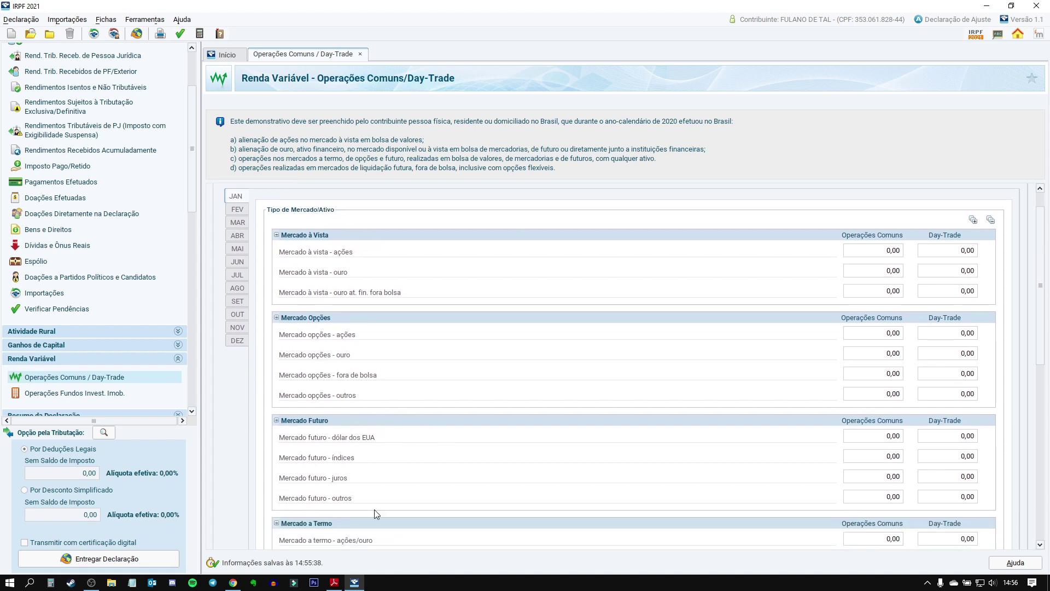
scroll(396, 506, "up", 3)
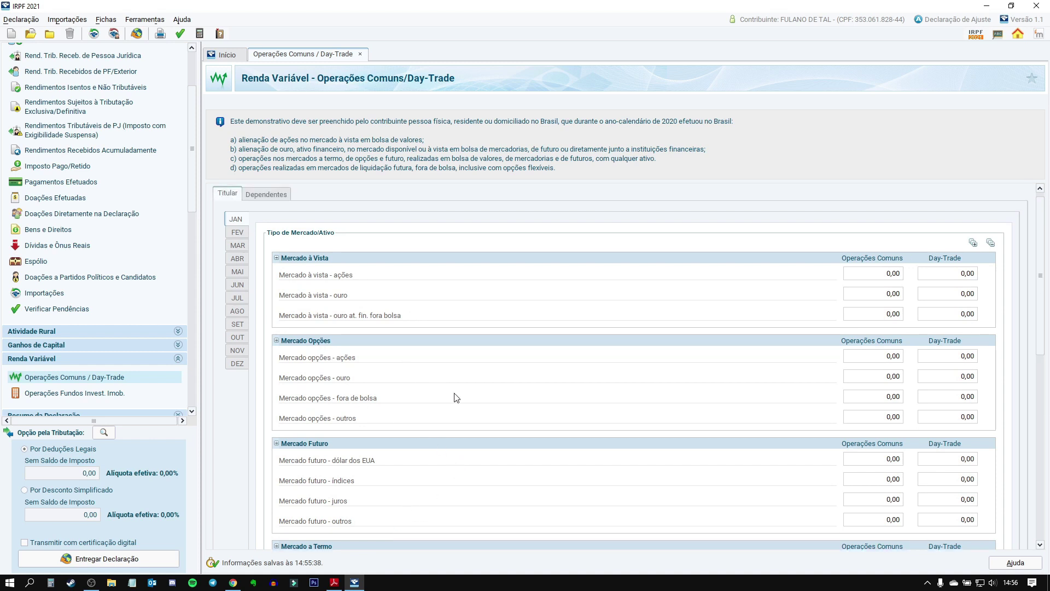
scroll(383, 452, "down", 4)
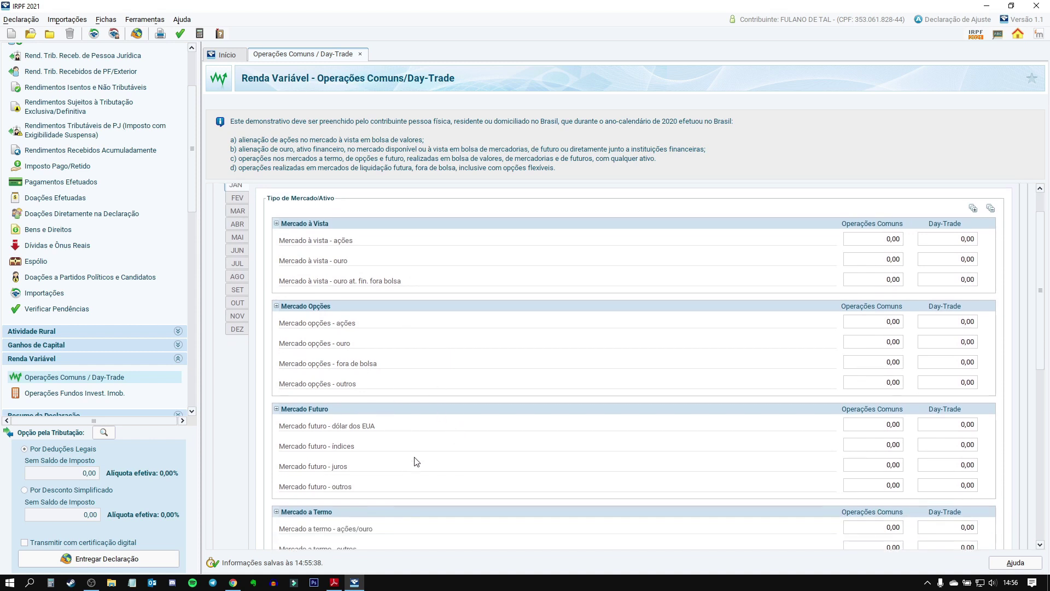
scroll(480, 446, "down", 8)
scroll(474, 444, "up", 7)
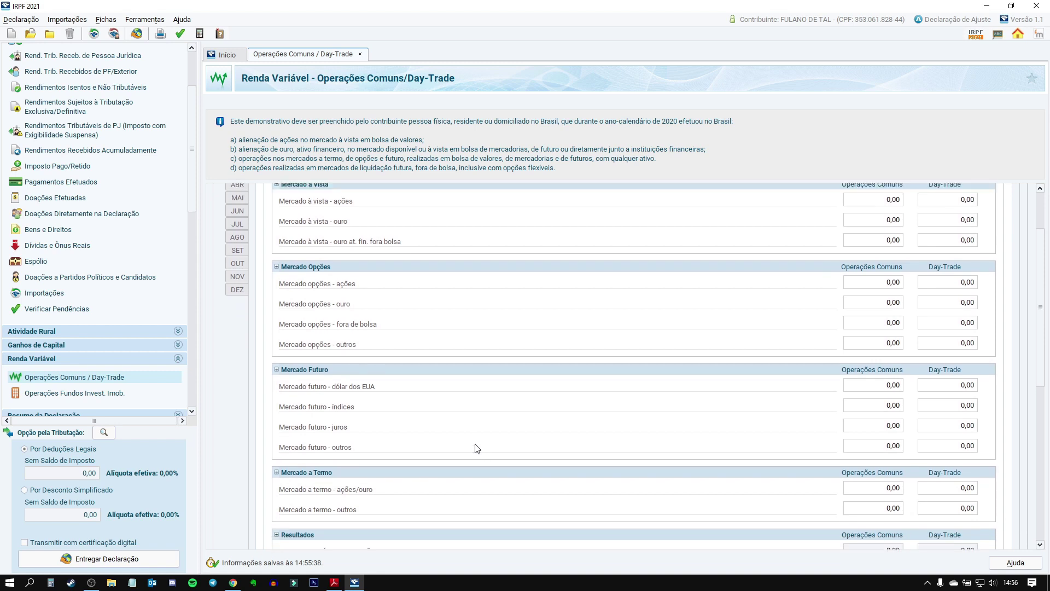
scroll(470, 442, "up", 4)
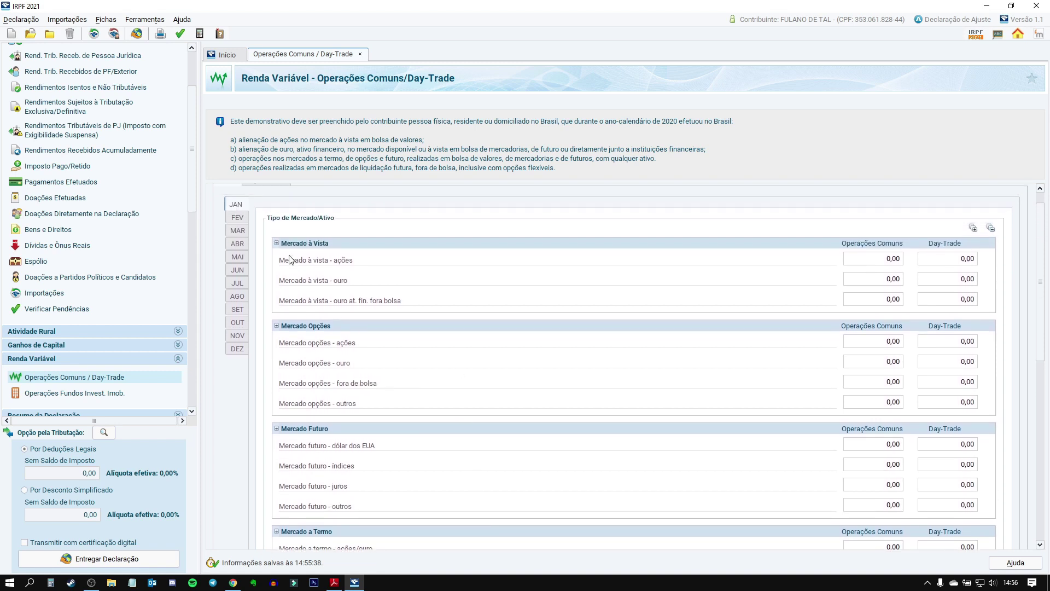
scroll(306, 260, "up", 1)
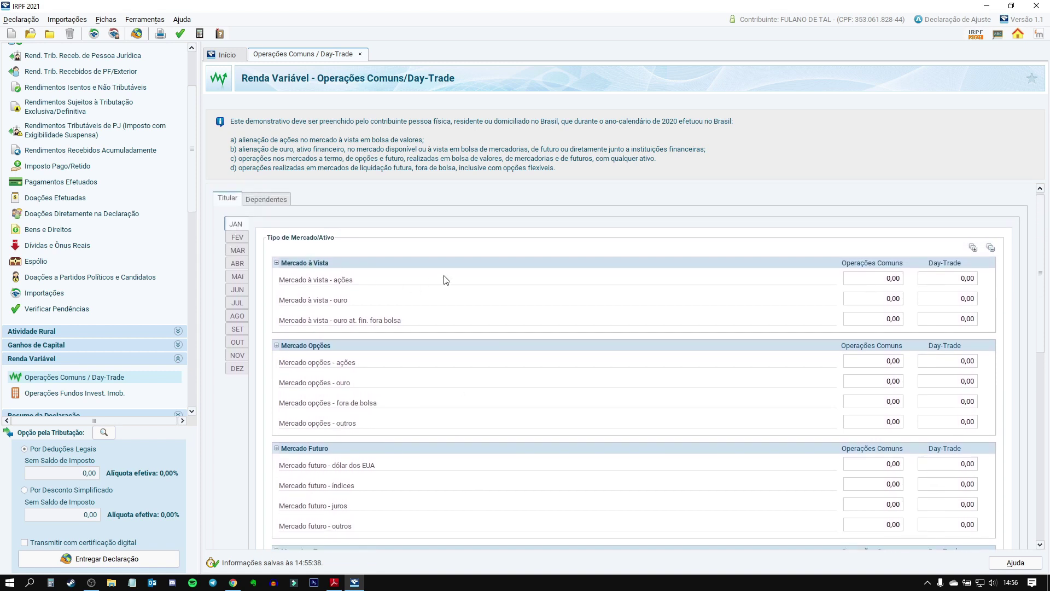
scroll(397, 281, "up", 1)
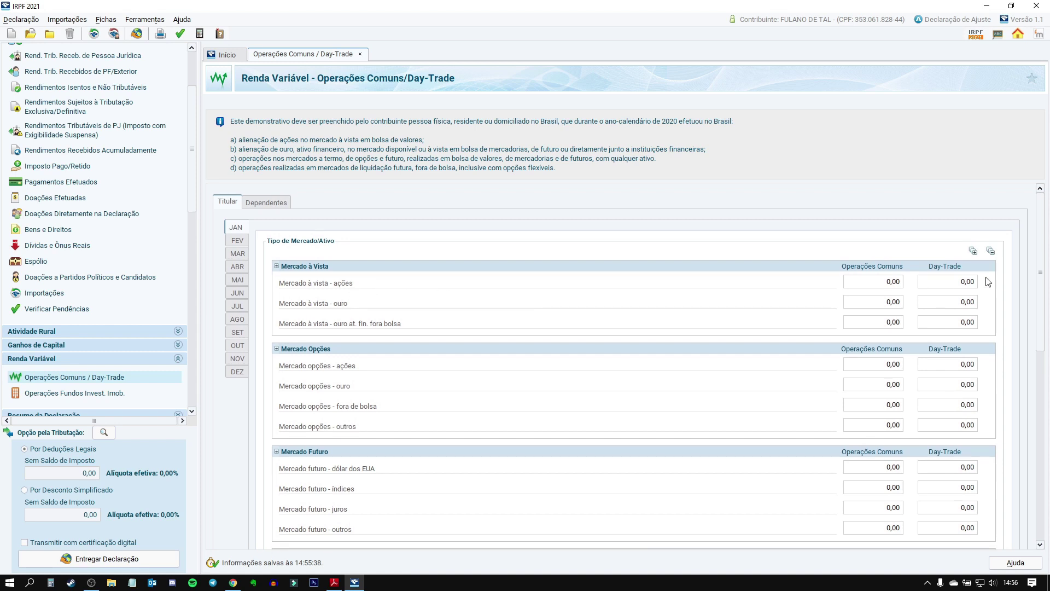
left_click(878, 283)
left_click(964, 287)
left_click(236, 228)
left_click(233, 582)
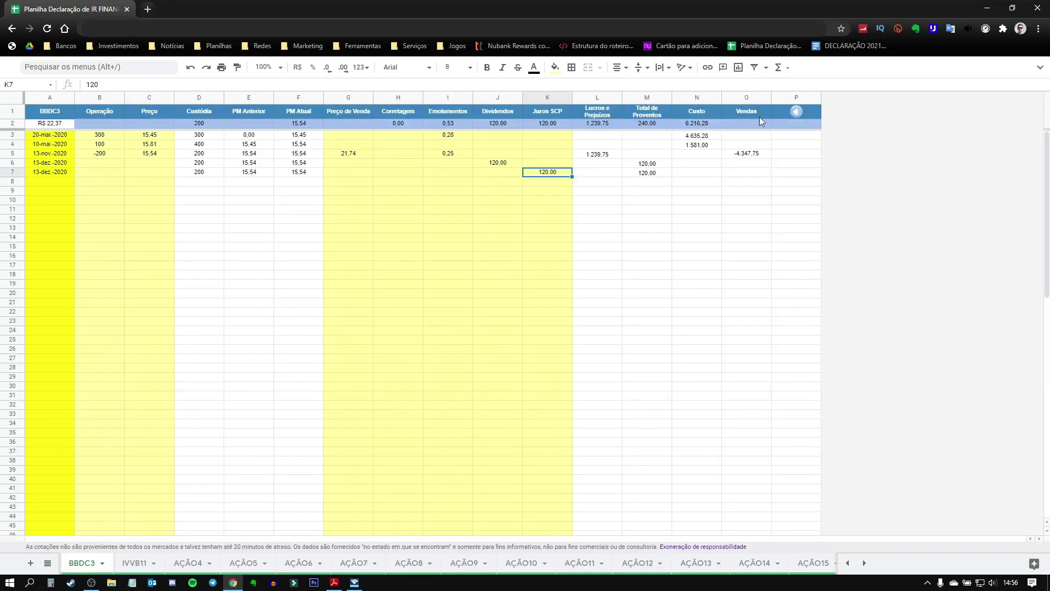
left_click(802, 115)
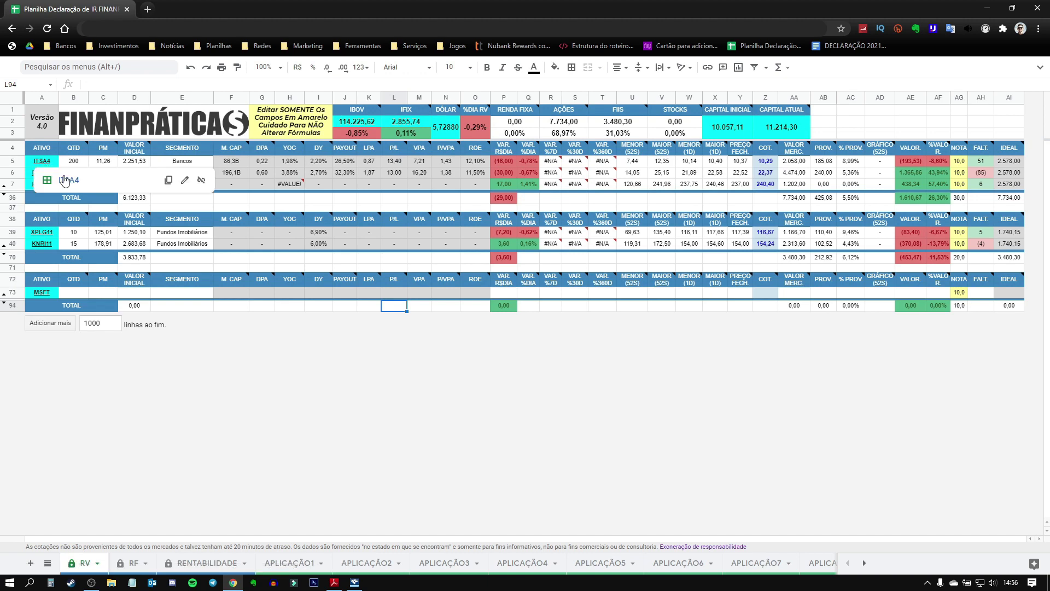
left_click(64, 176)
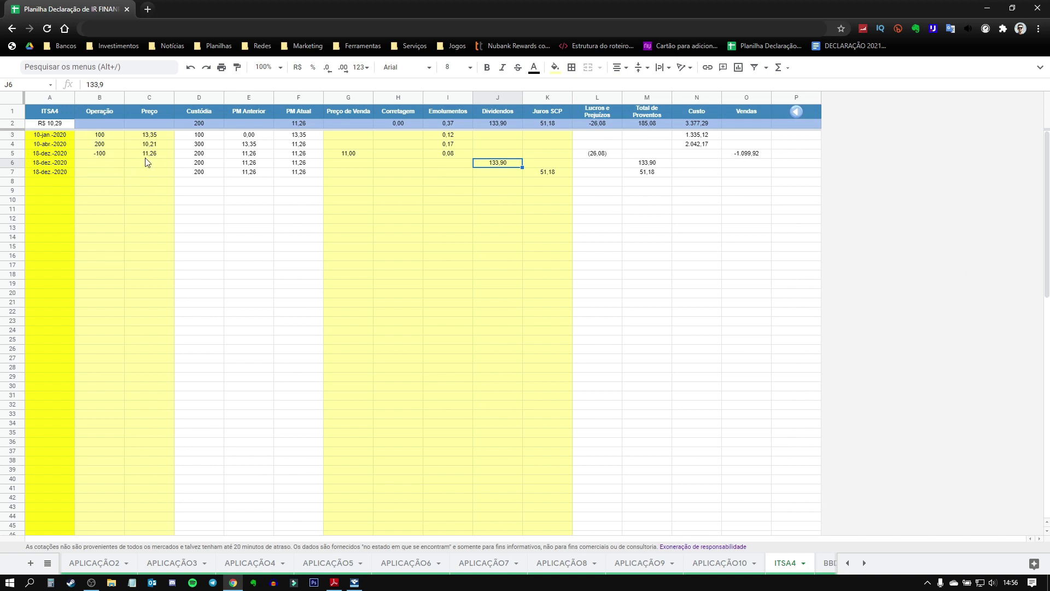
left_click(103, 138)
left_click(96, 156)
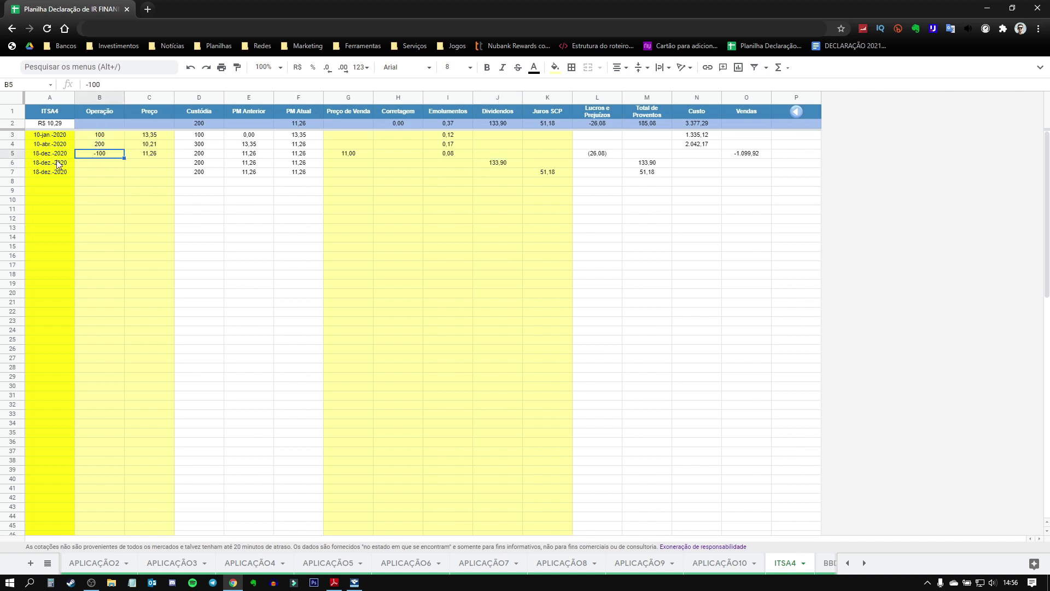
left_click(12, 153)
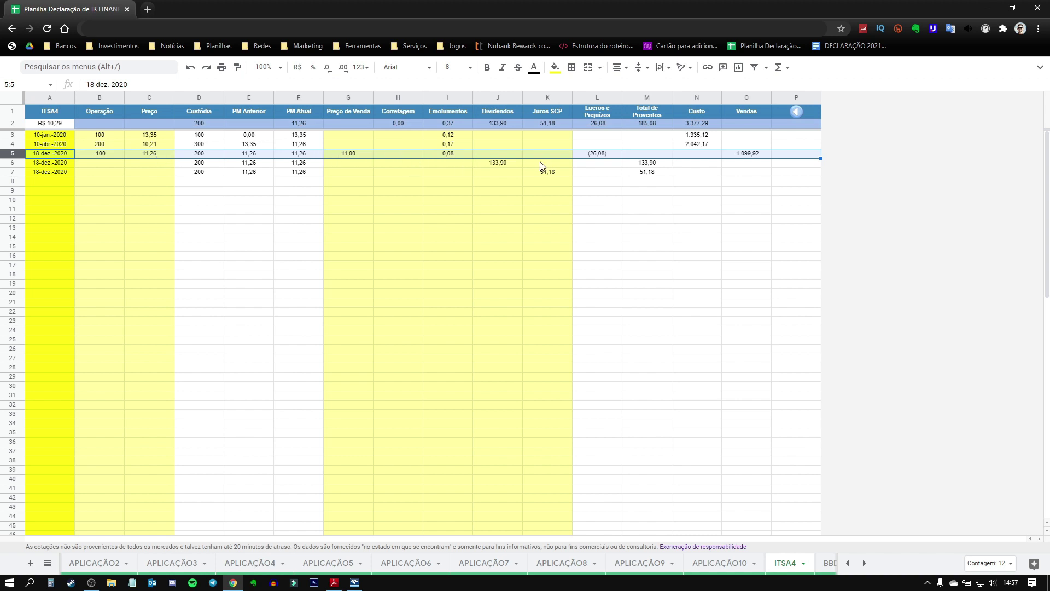
left_click(603, 155)
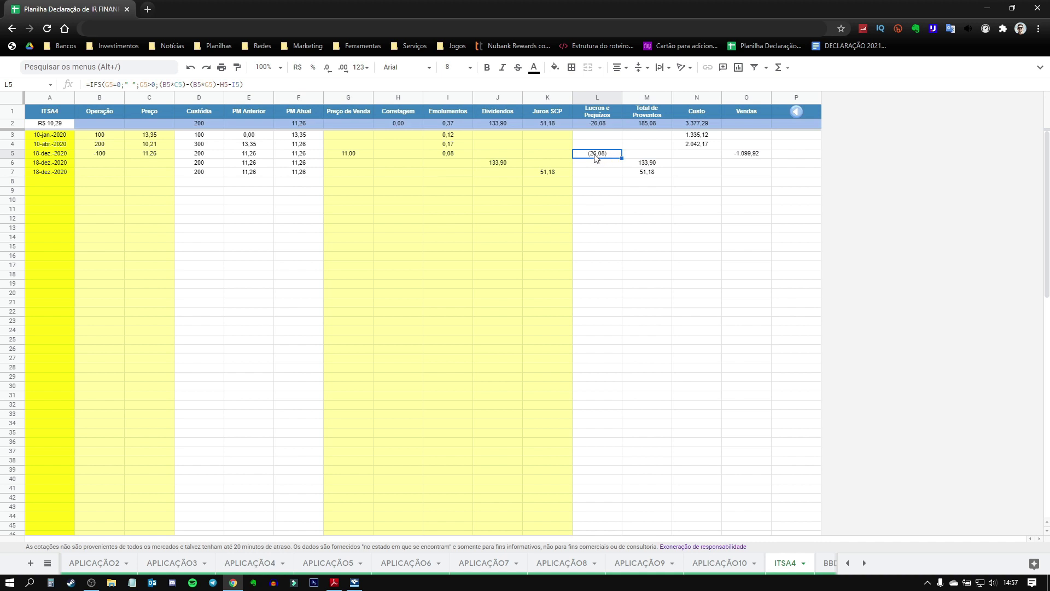
left_click(355, 583)
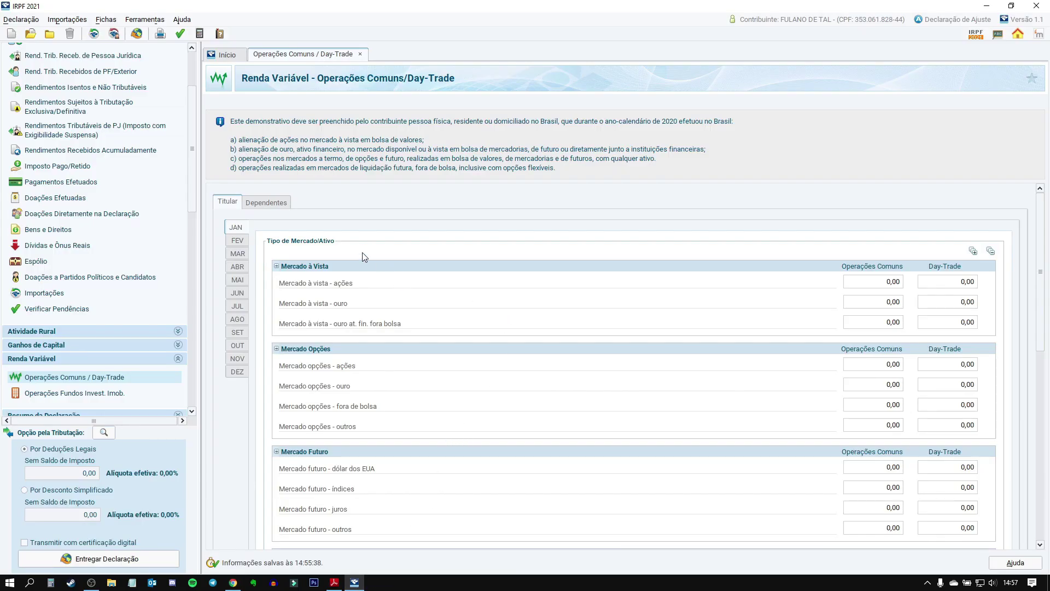
Step: Enter -26,08 as December's Mercado à vista ações Operações Comuns result
left_click(237, 372)
key("Tab")
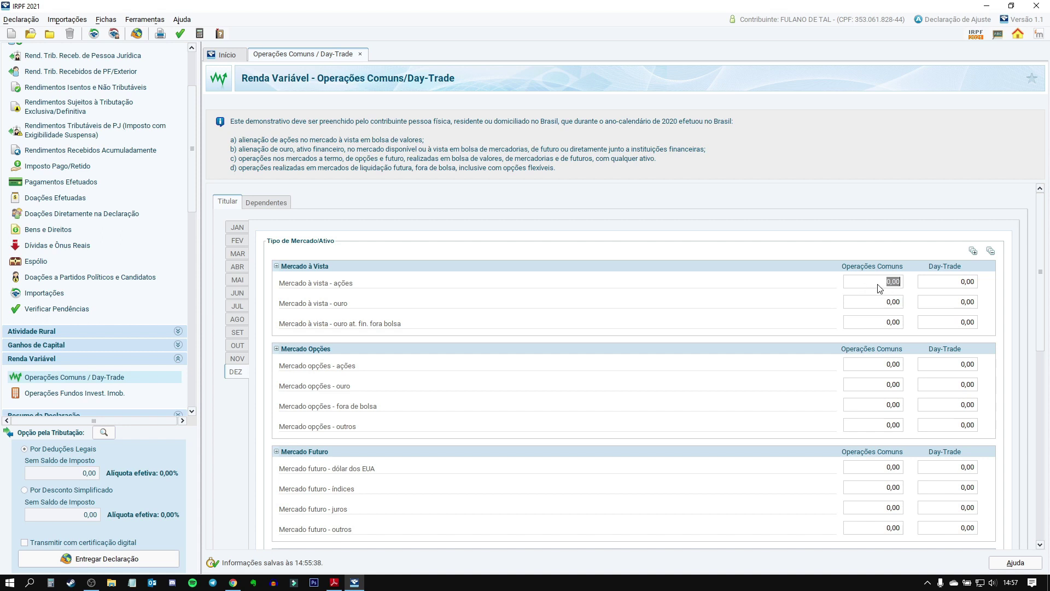
type("-26,08")
key("Tab")
left_click(232, 583)
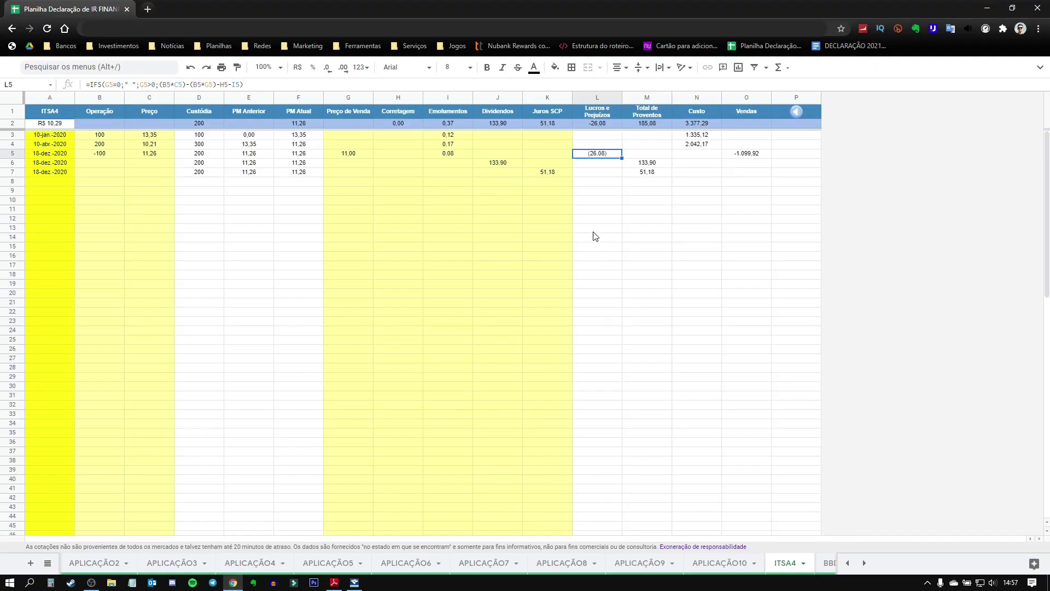
mouse_move(792, 112)
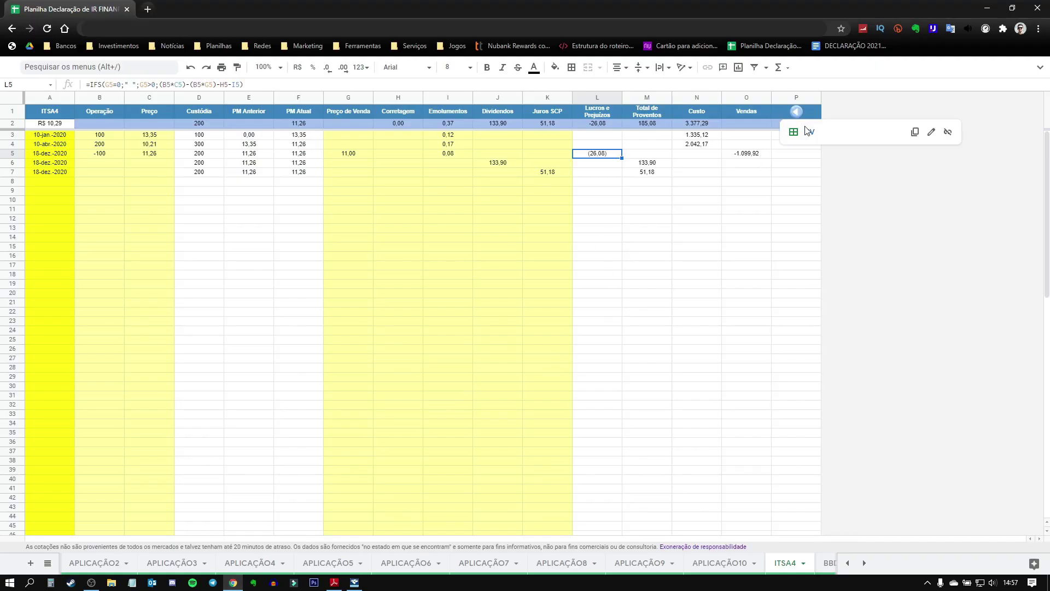
left_click(803, 132)
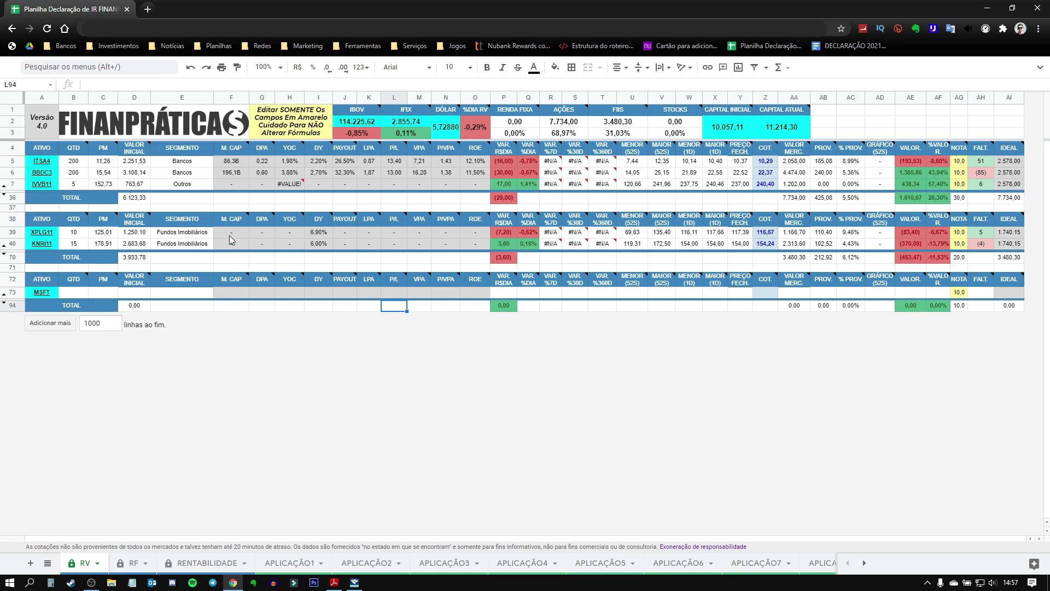
mouse_move(45, 174)
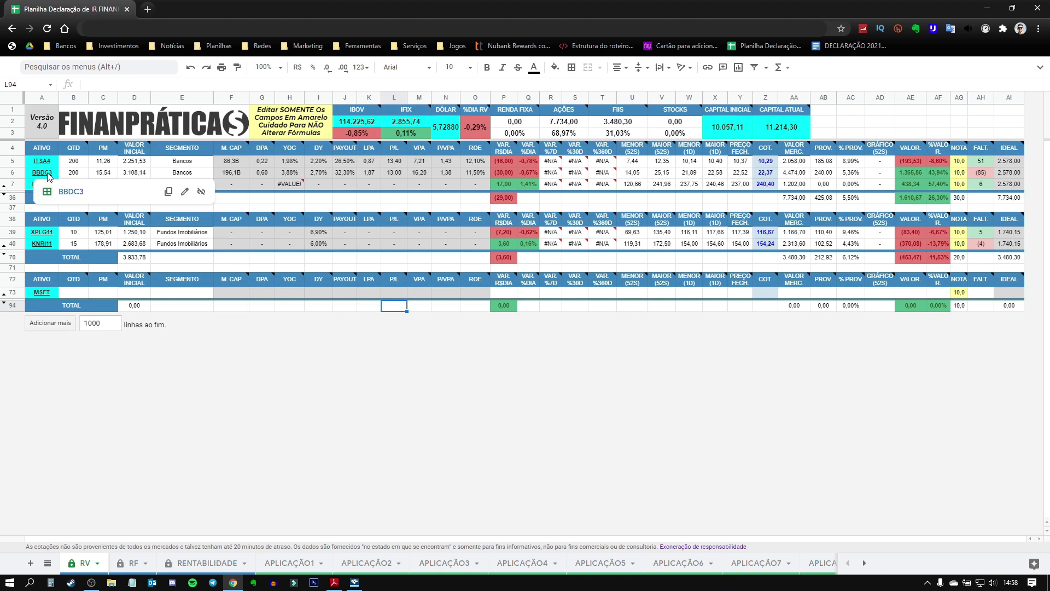
left_click(76, 194)
left_click(87, 185)
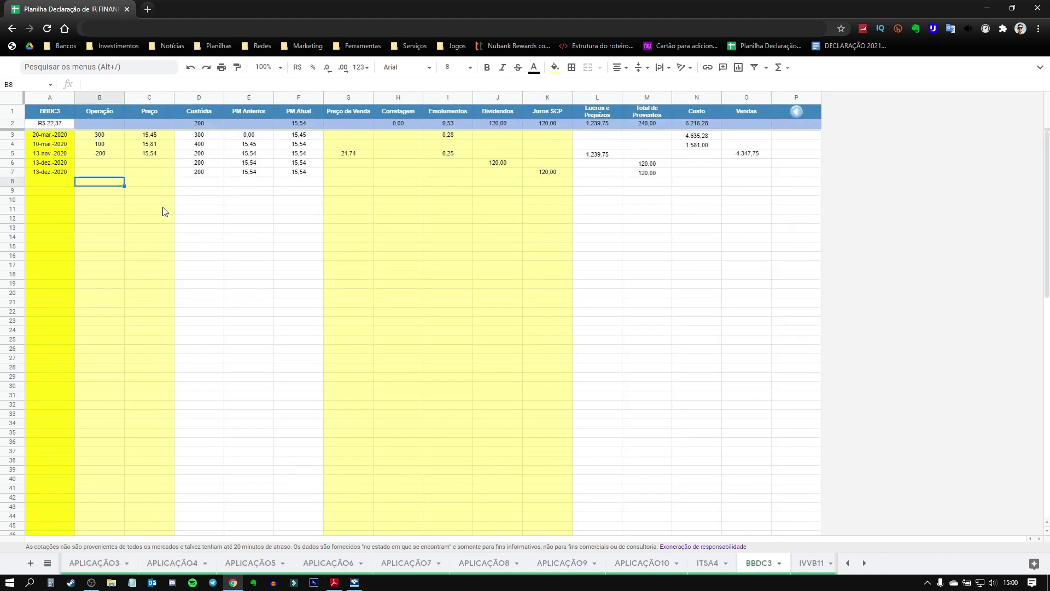
left_click(14, 153)
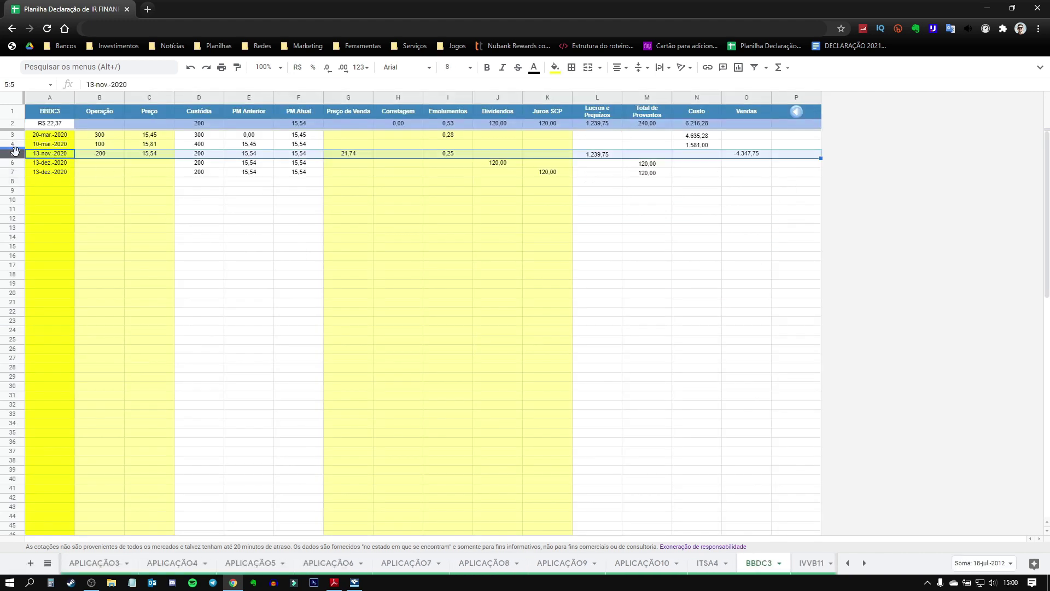
left_click(100, 156)
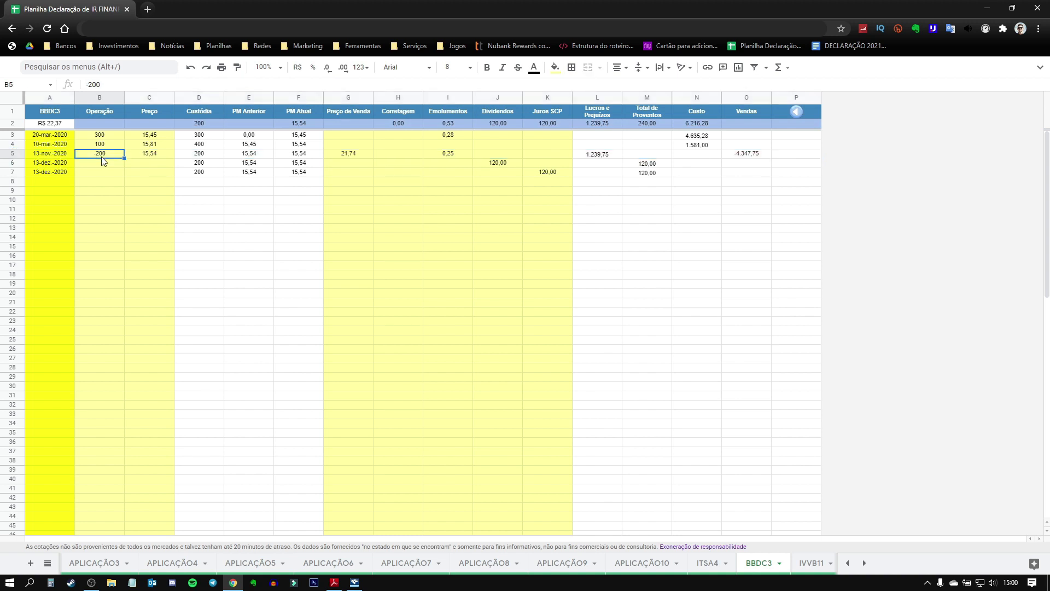
left_click(350, 155)
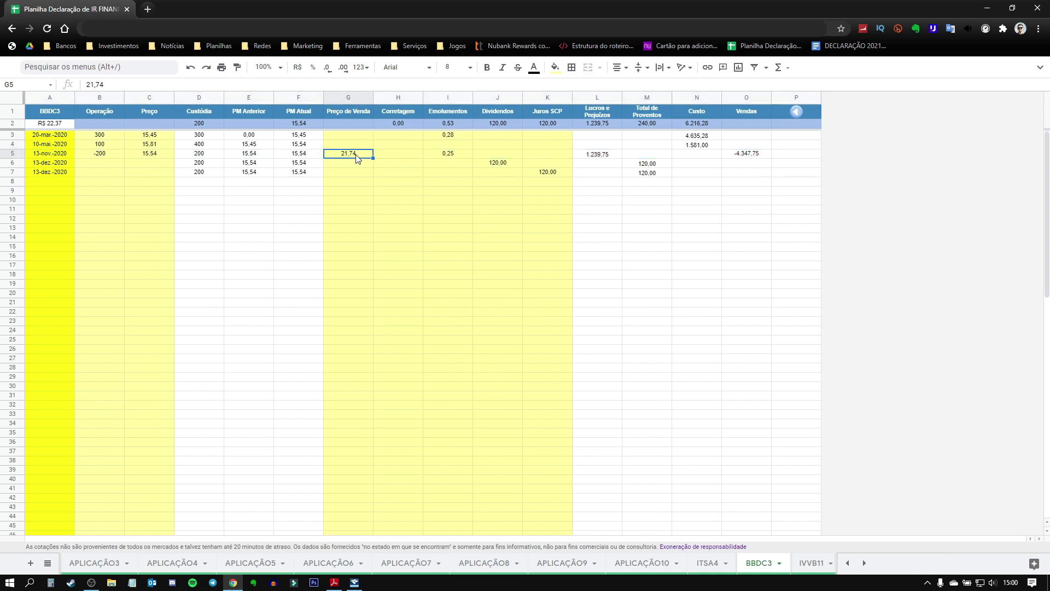
left_click(164, 157)
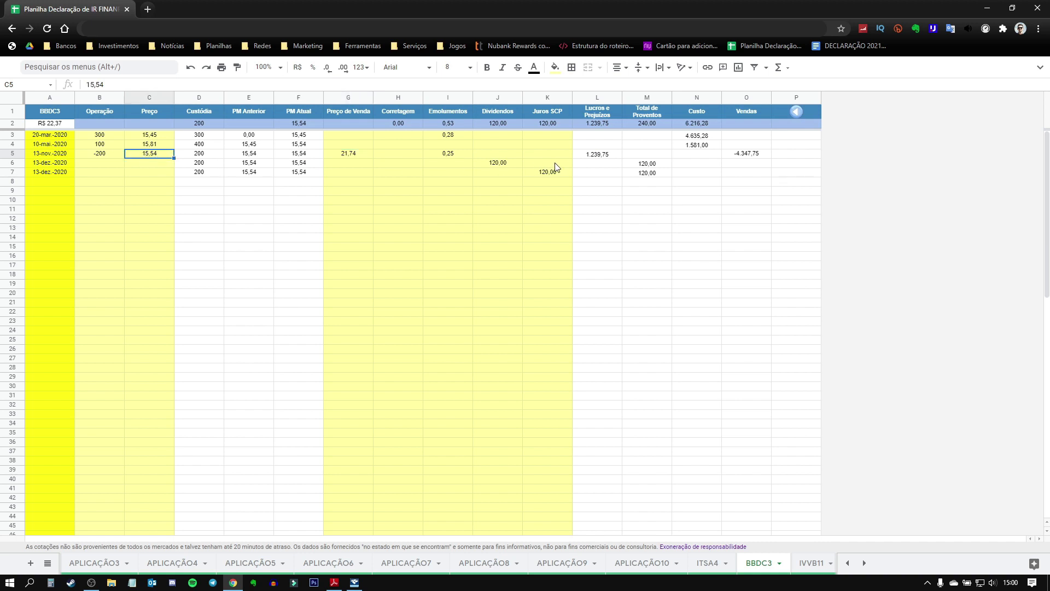
left_click(607, 159)
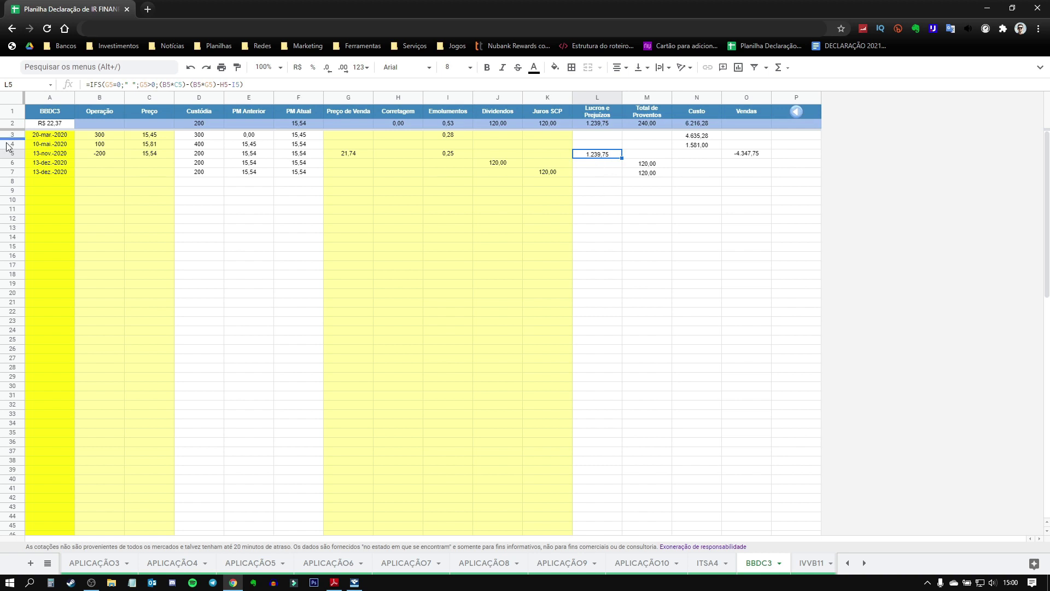
left_click(752, 156)
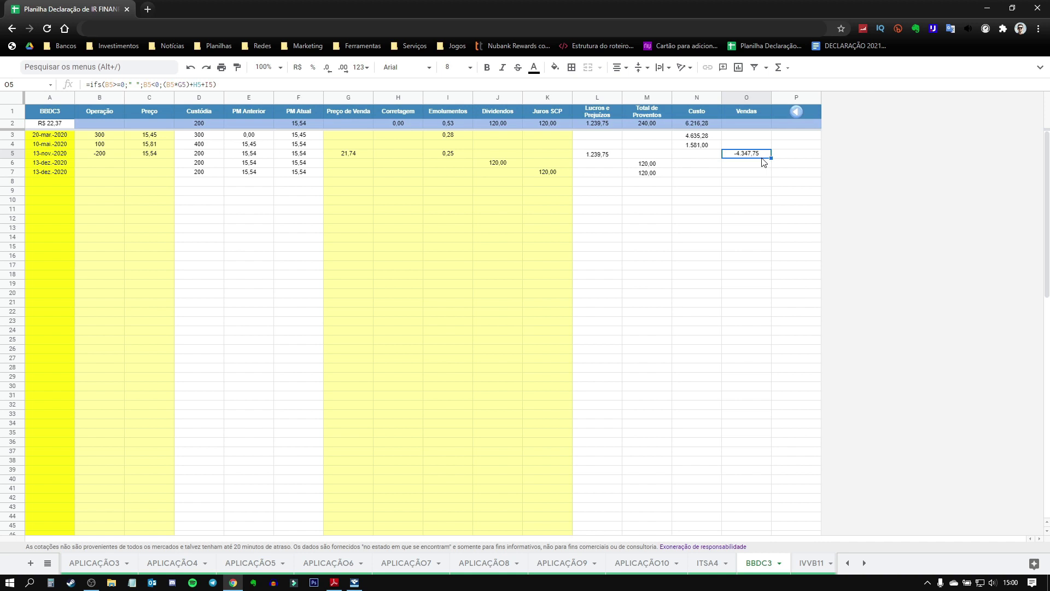
left_click(597, 155)
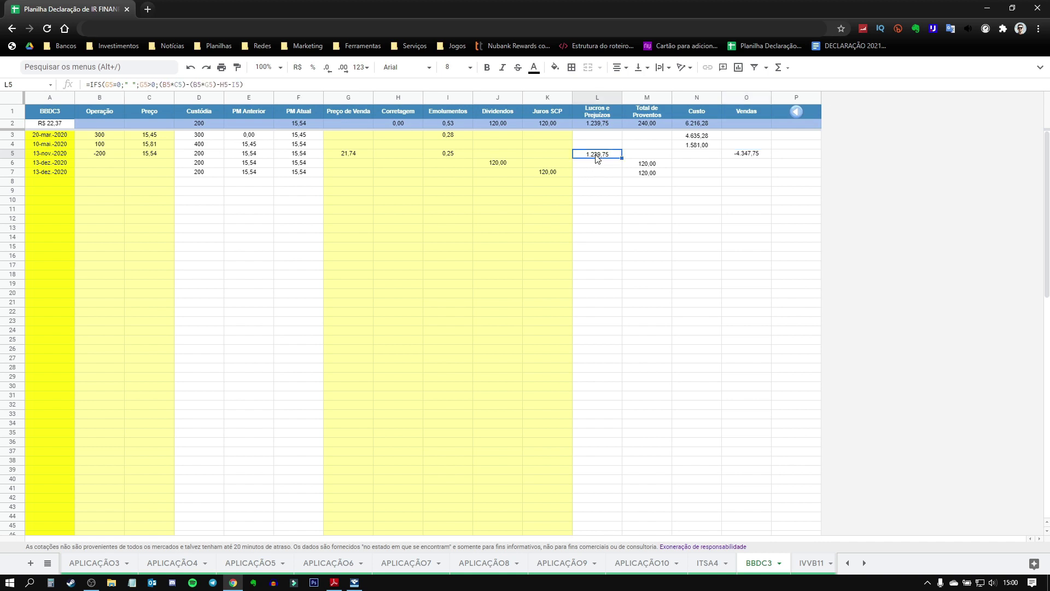
left_click(752, 154)
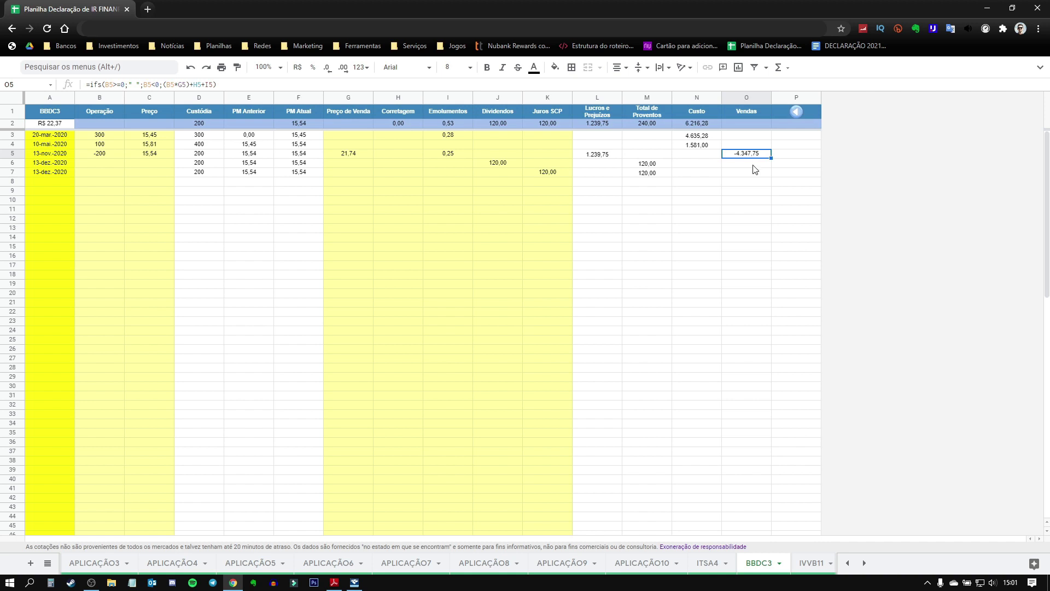
left_click(606, 157)
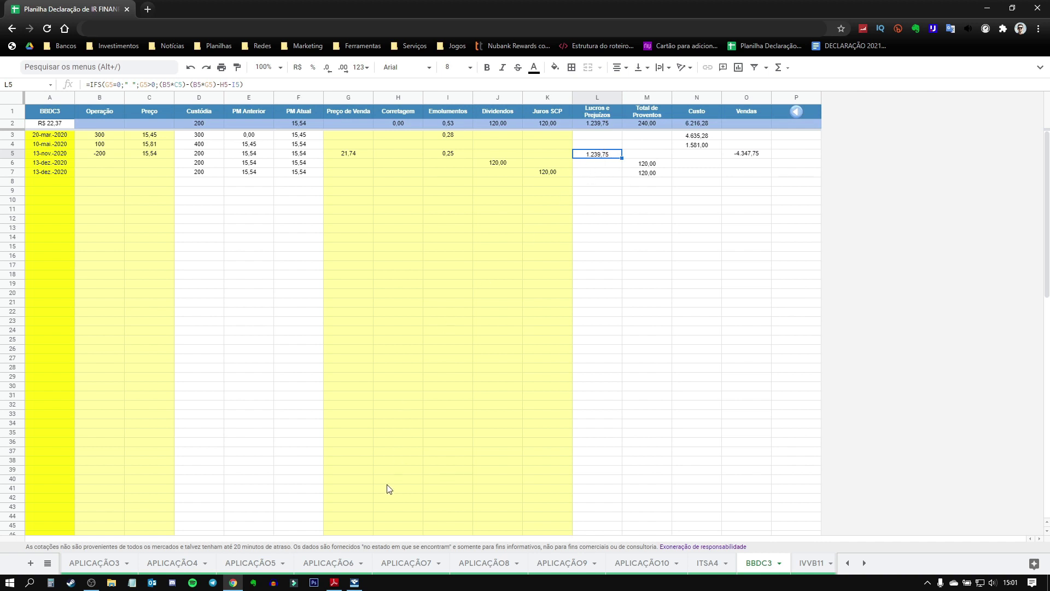
left_click(356, 583)
left_click(237, 376)
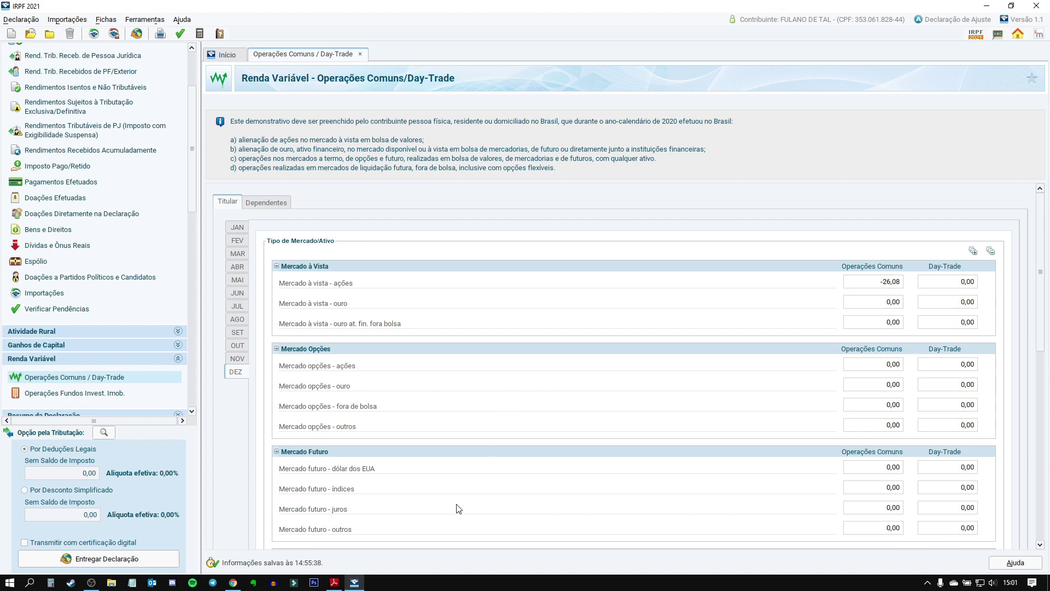
Step: Highlight the guide's Código 20 rule for monthly sales under R$20.000,00, then return to IRPF 2021
left_click(337, 589)
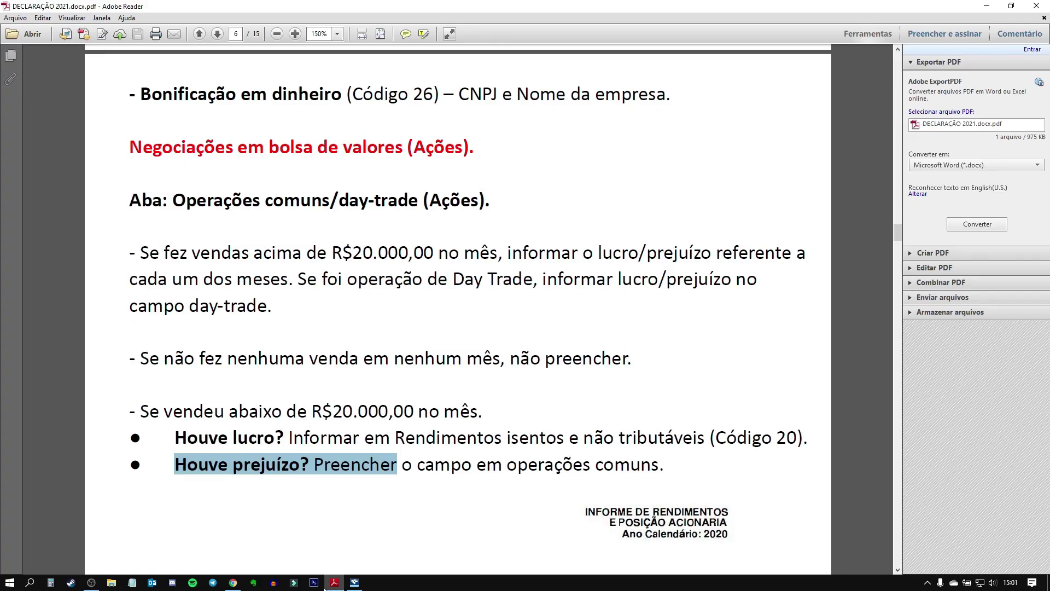
left_click(276, 464)
left_click_drag(187, 438, 224, 438)
left_click_drag(159, 411, 470, 418)
left_click_drag(175, 437, 416, 436)
left_click(806, 439)
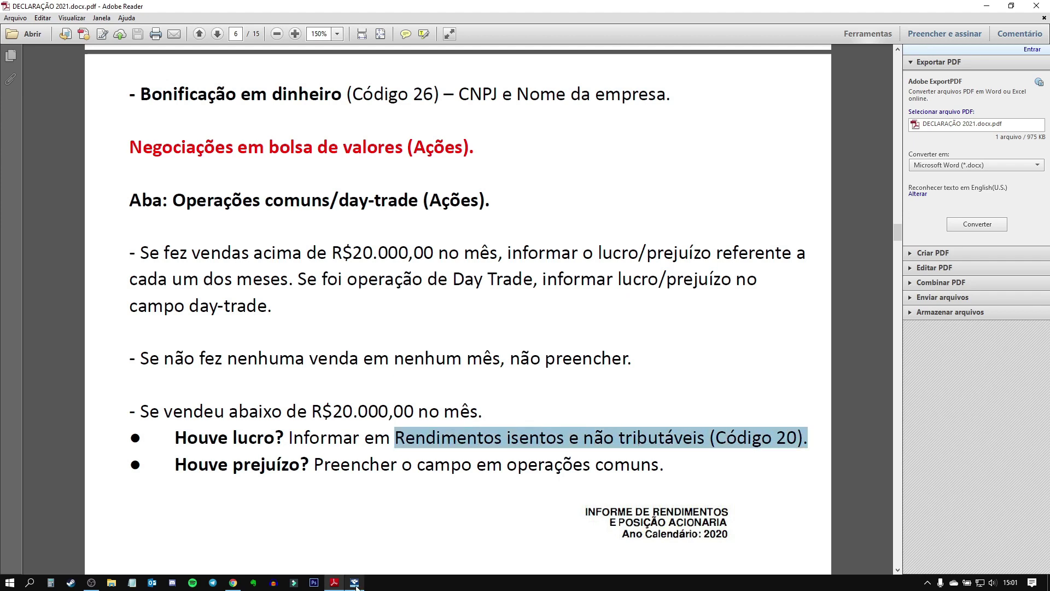
left_click(355, 582)
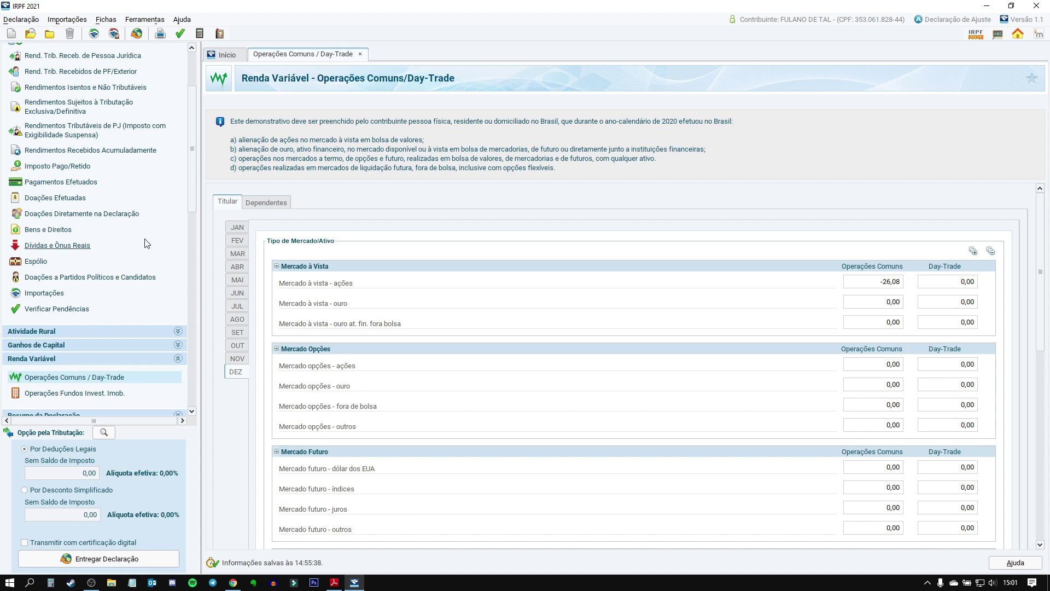
Step: Add a type 20 exempt entry for the 1.239,75 stock-sale gain, checked against the spreadsheet
scroll(146, 235, "up", 2)
left_click(72, 121)
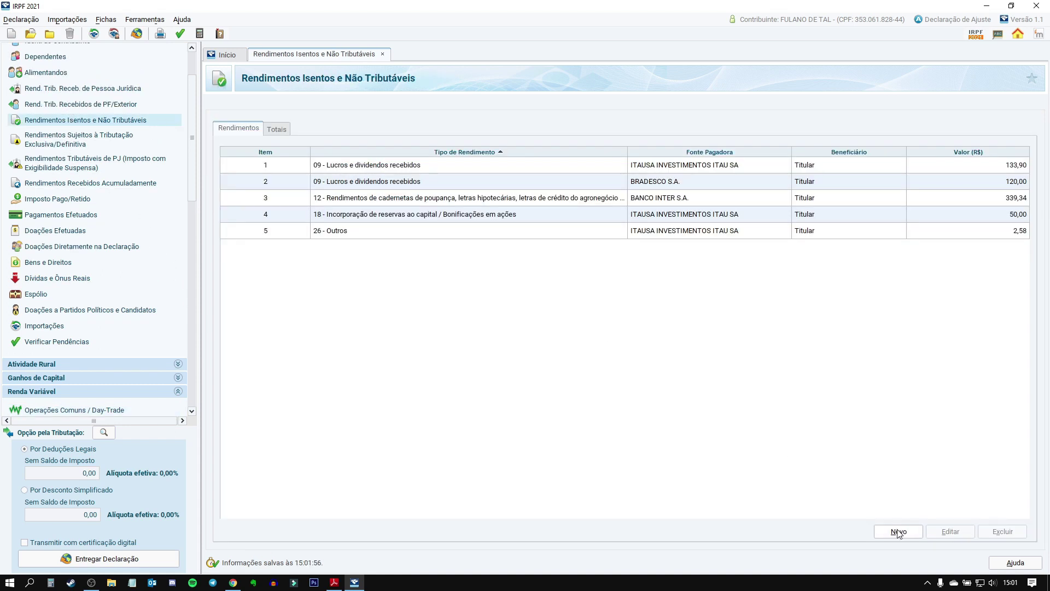
left_click(897, 531)
type("20")
left_click(291, 174)
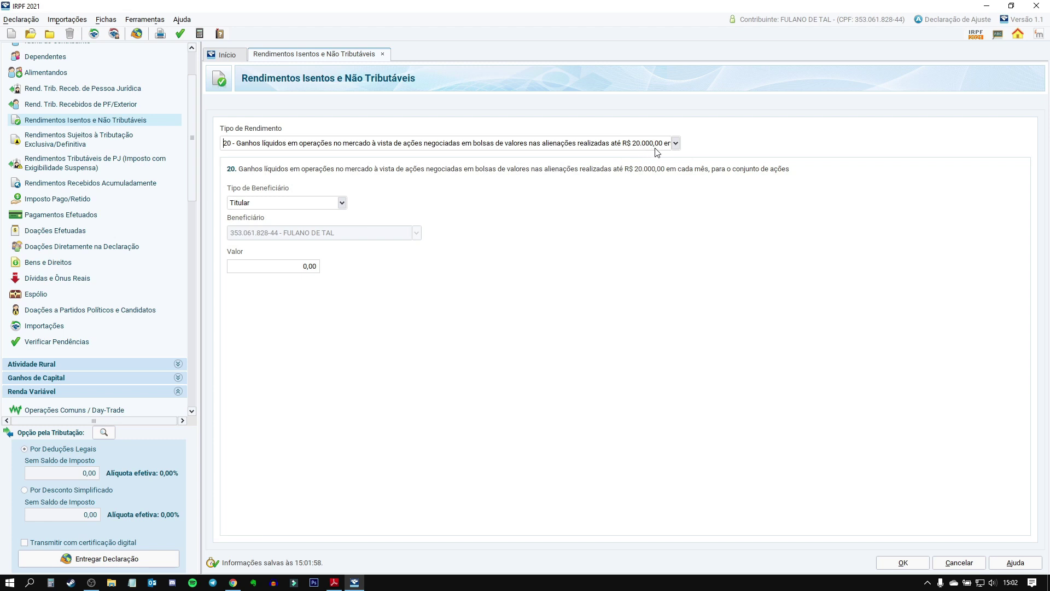
left_click(242, 270)
left_click(268, 535)
type(",75")
key("Tab")
left_click(915, 563)
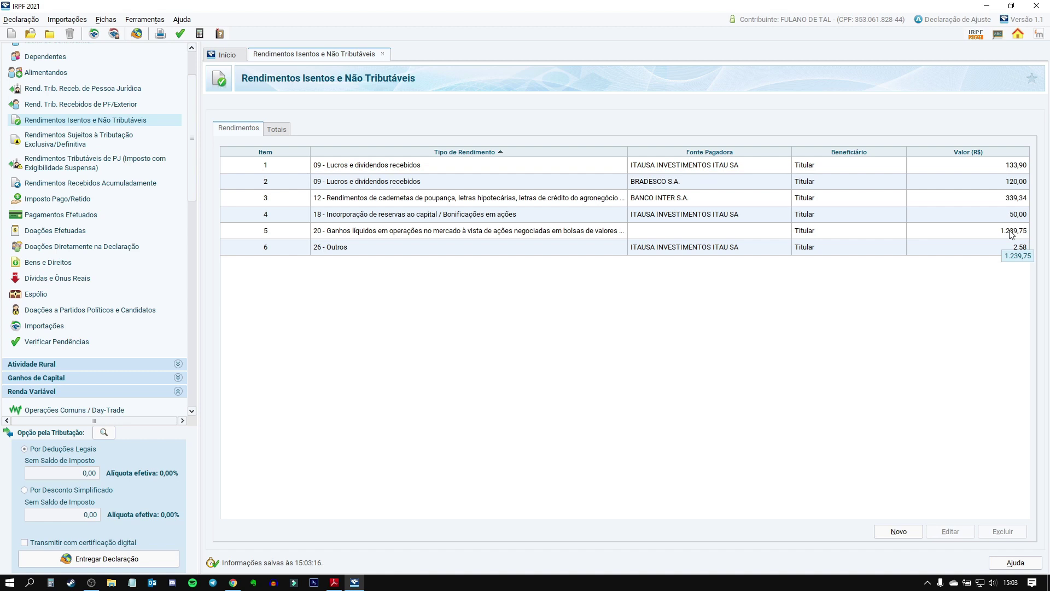
left_click(233, 582)
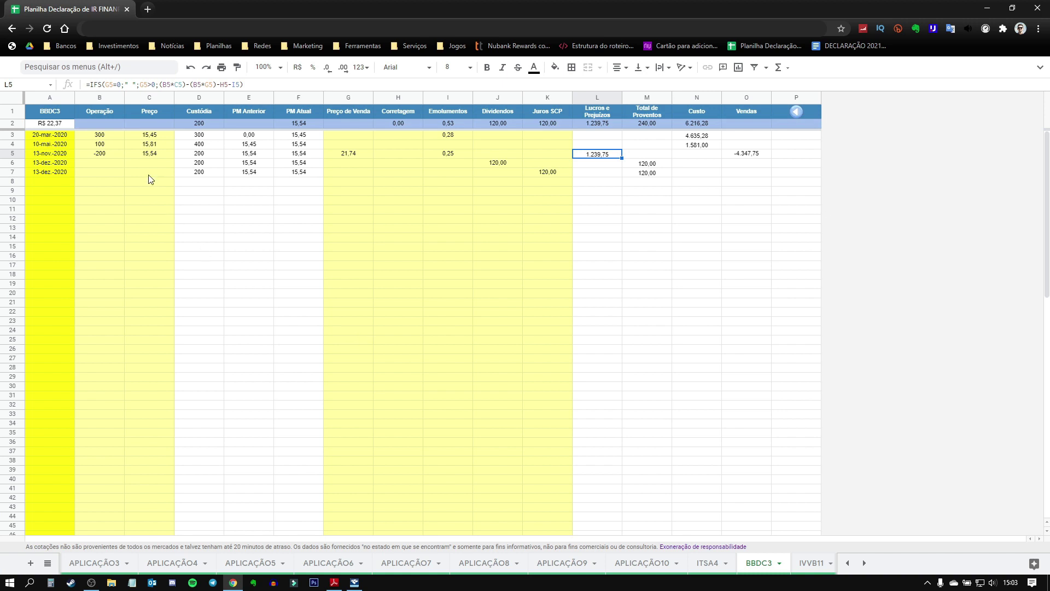
Step: Set the BBDC3 purchase in B3 to 1000 shares and the November sale in B5 to -1000
left_click(96, 135)
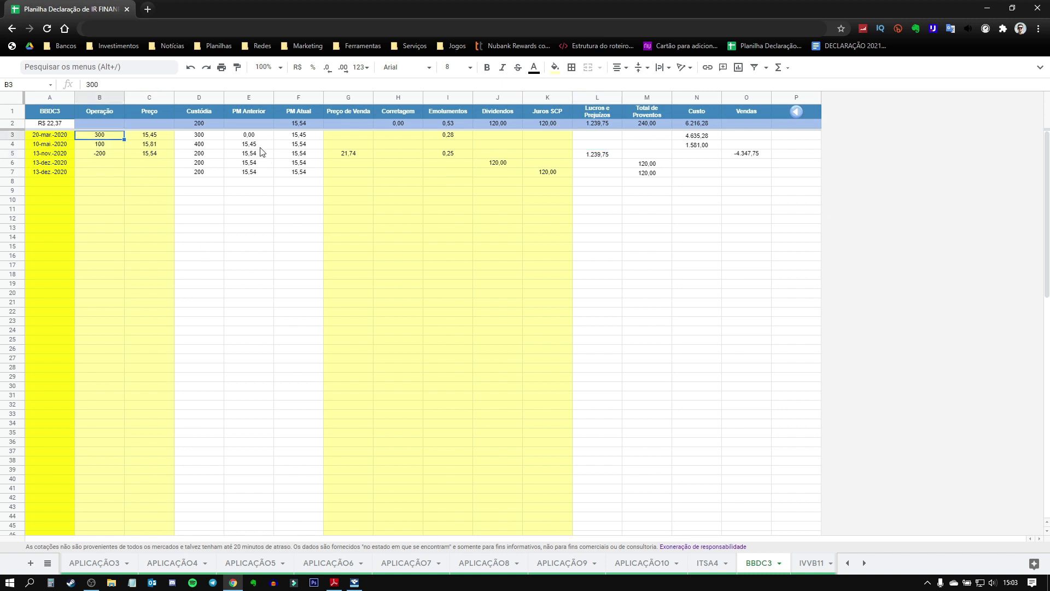
type("1000")
key("Tab")
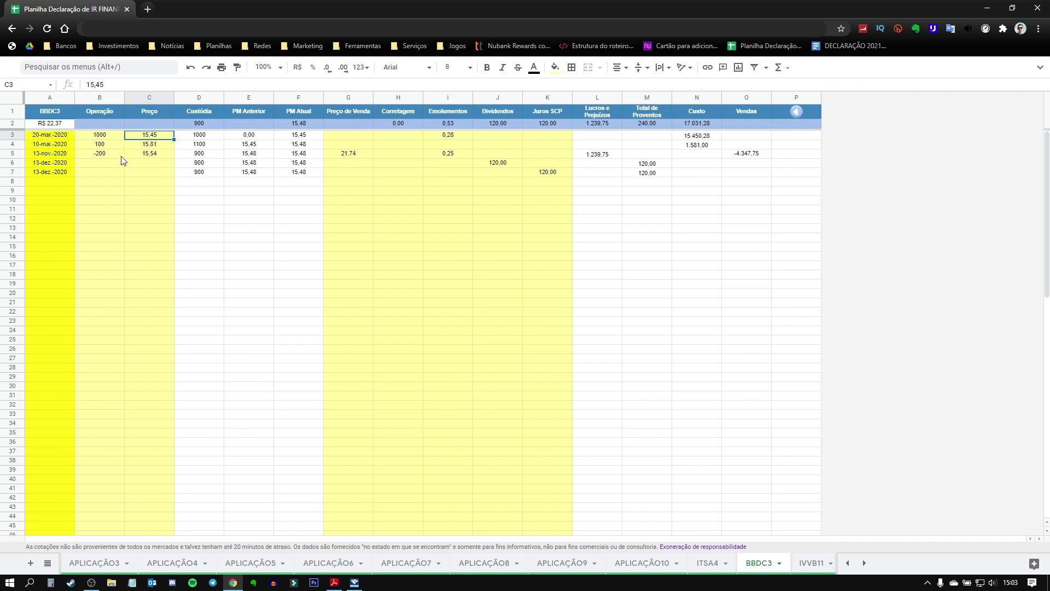
left_click(112, 155)
type("-")
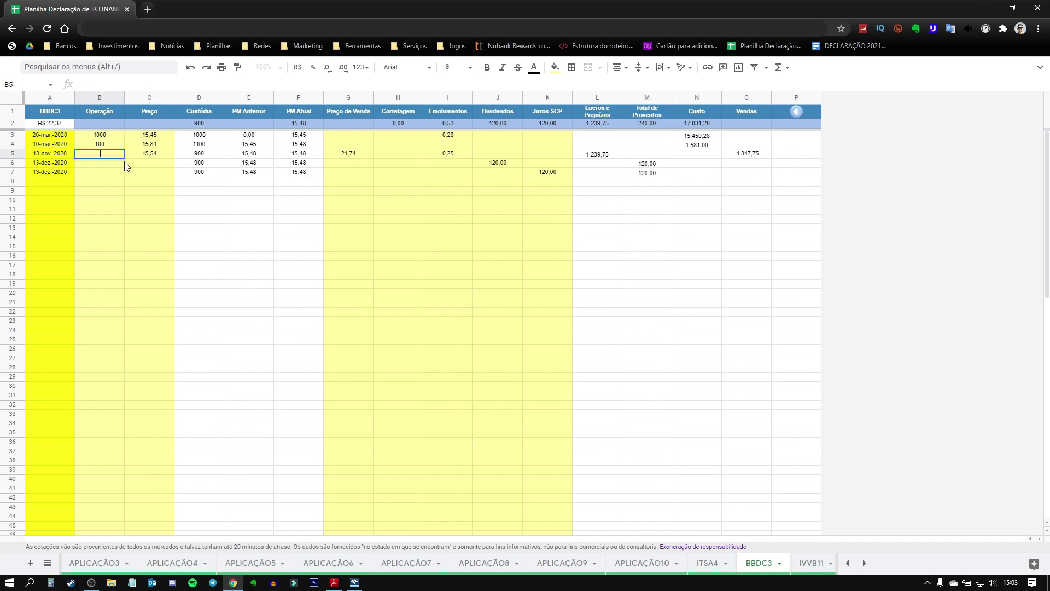
key("Tab")
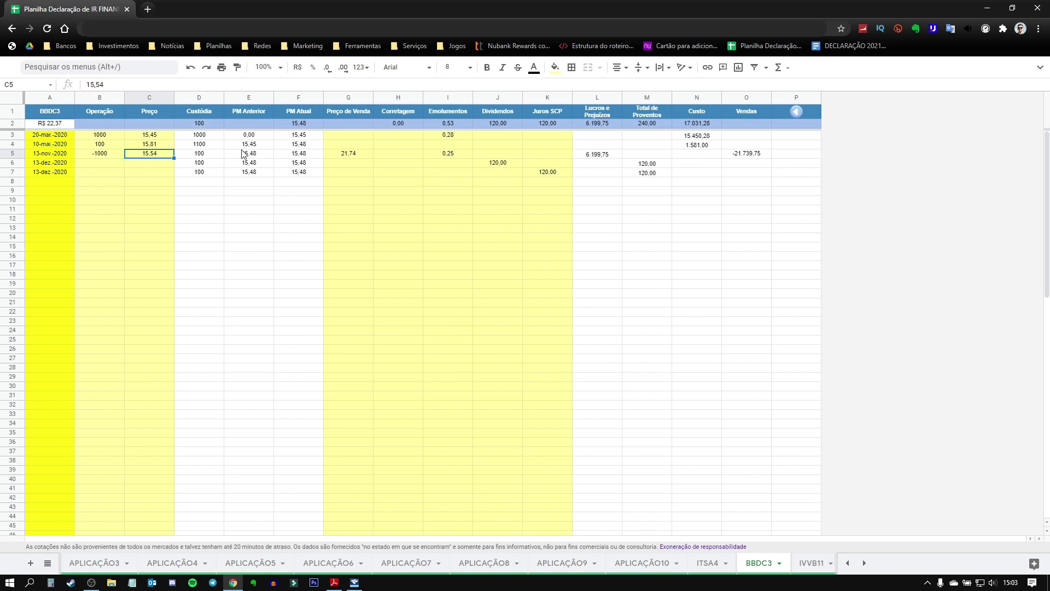
Step: Review the 13-nov-2020 row's sale total formula in O5 and profit formula in L5
left_click(13, 154)
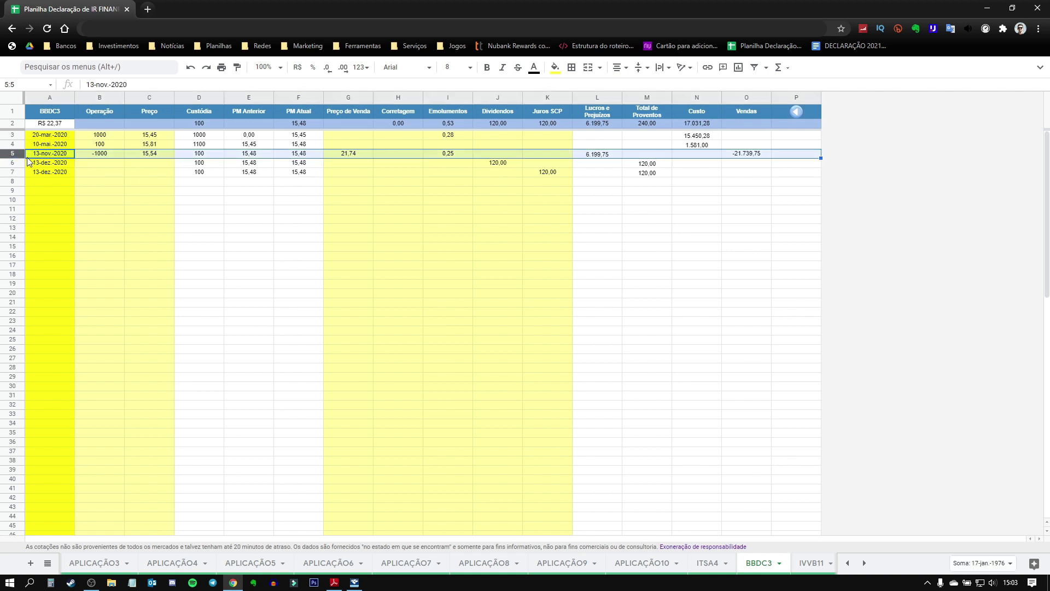
left_click(746, 156)
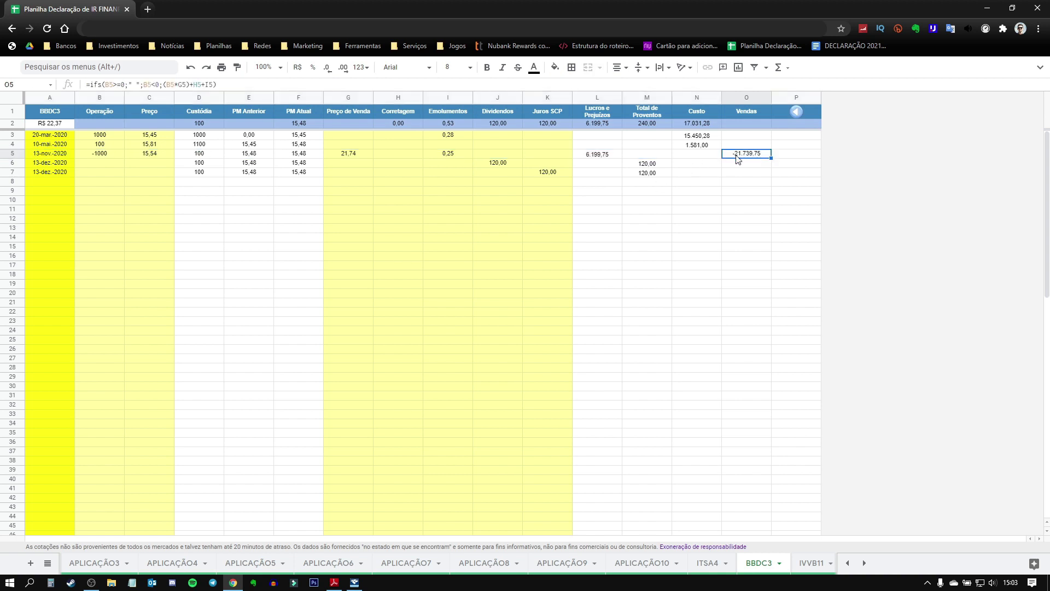
left_click(605, 156)
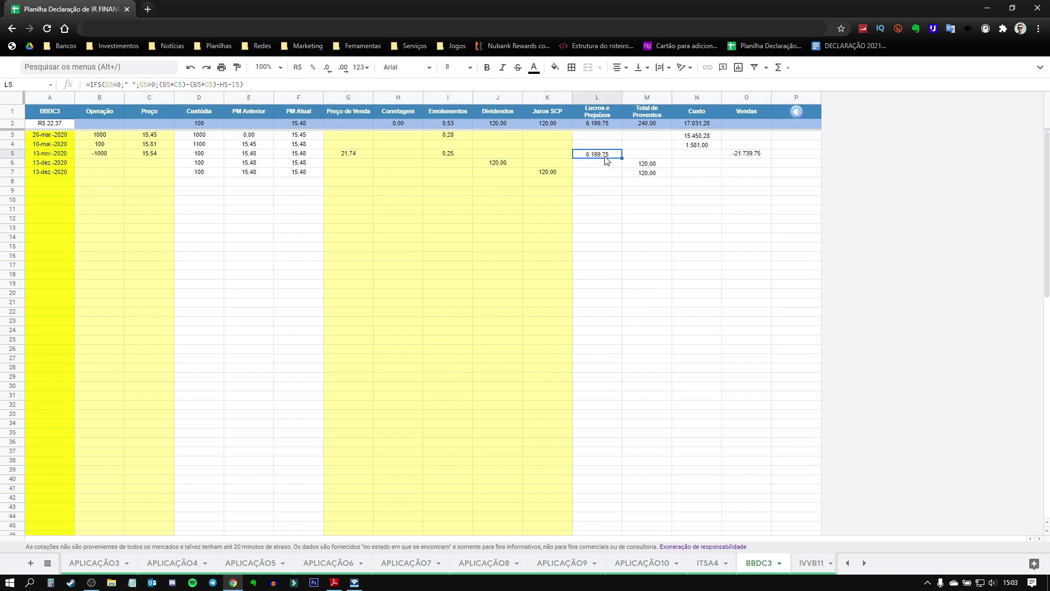
left_click(749, 157)
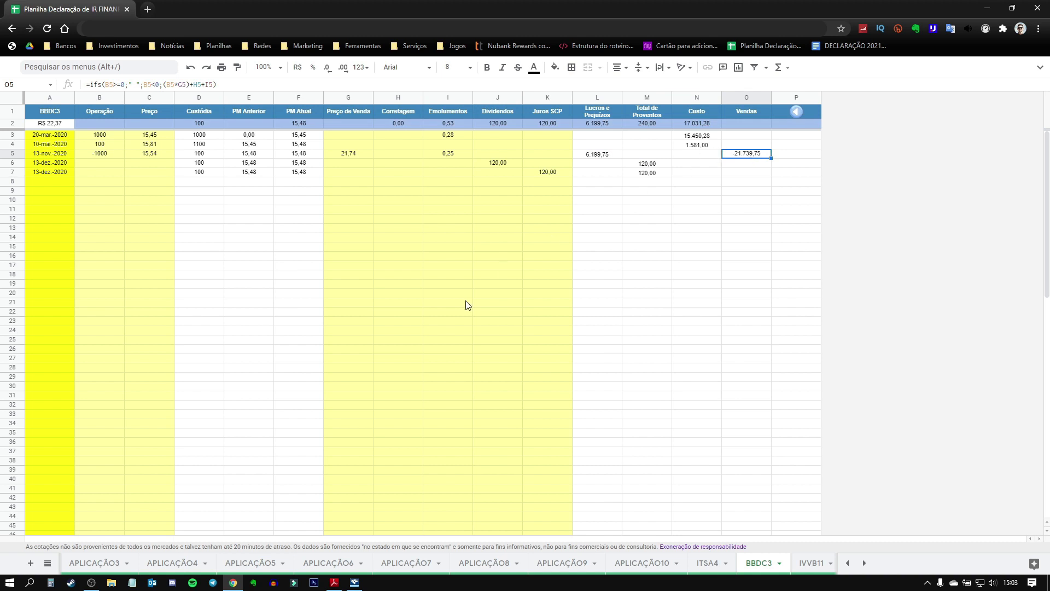
left_click(334, 583)
Step: Mark the guide's rule for sales above R$20.000,00, then open IRPF's Operações Comuns / Day-Trade page
left_click_drag(136, 255, 799, 252)
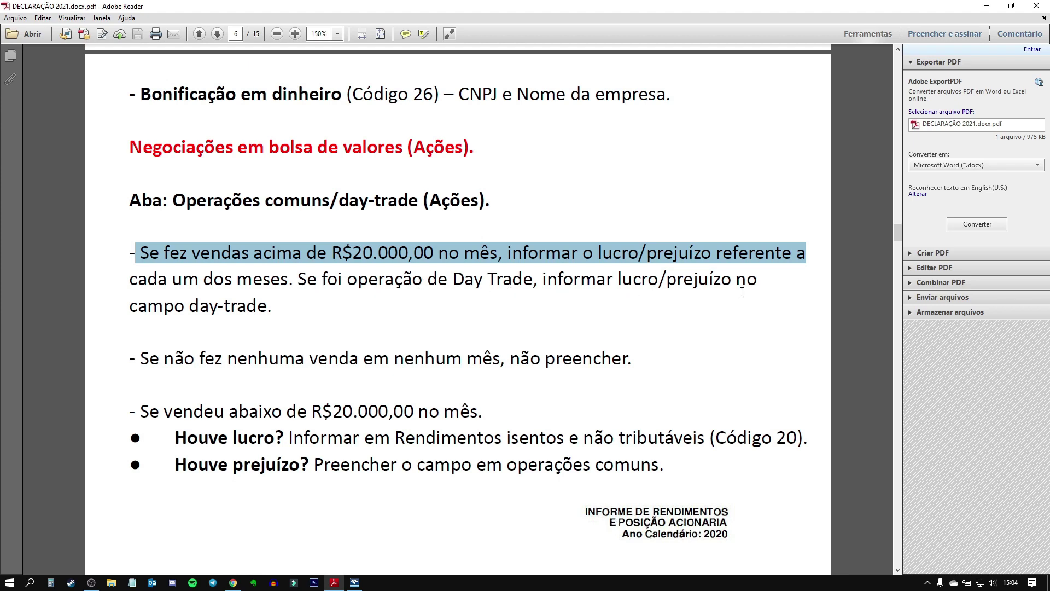
left_click(388, 310)
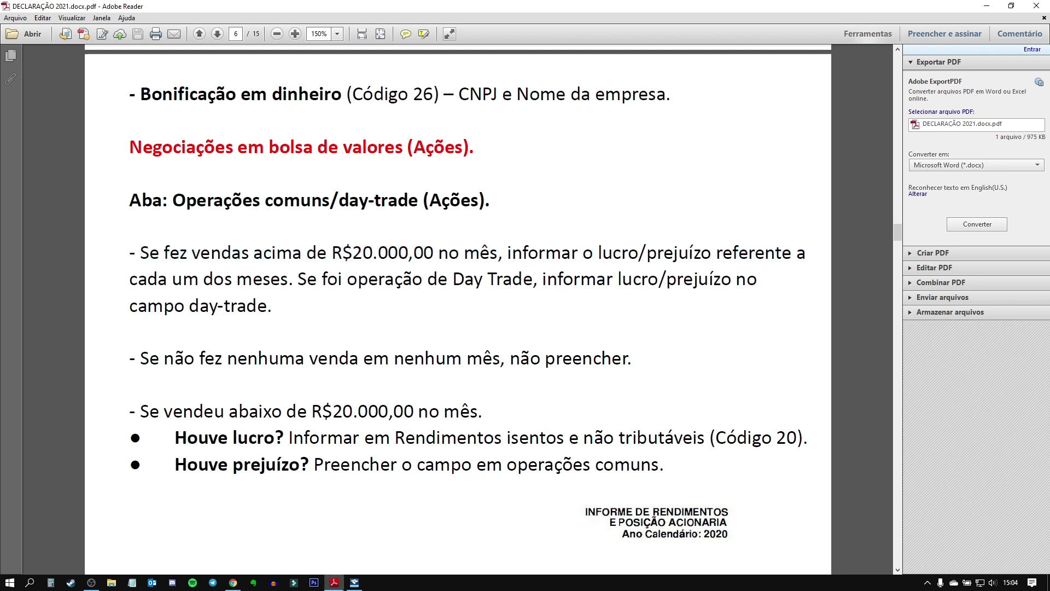
left_click(355, 582)
scroll(54, 343, "down", 2)
scroll(54, 342, "down", 1)
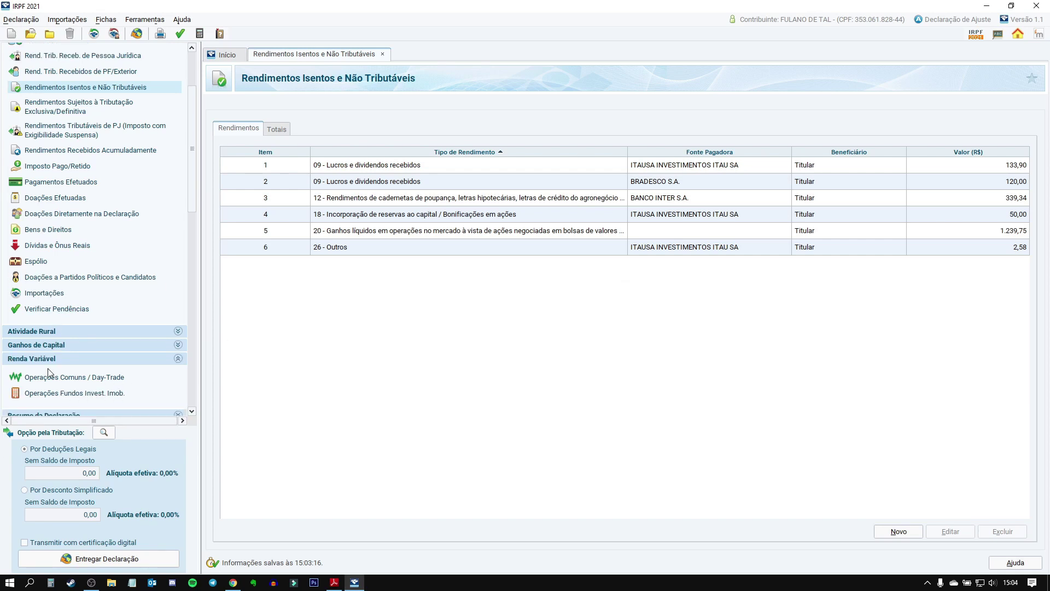
left_click(60, 377)
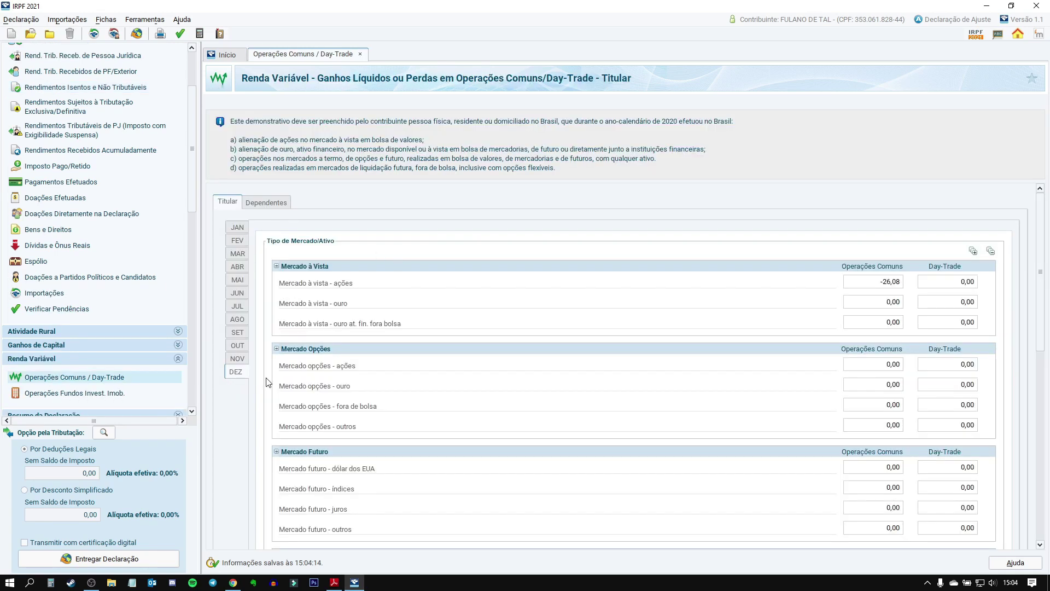
Step: Read the 6.199,75 November profit in L5 and select November's ações Operações Comuns field in IRPF
left_click(233, 583)
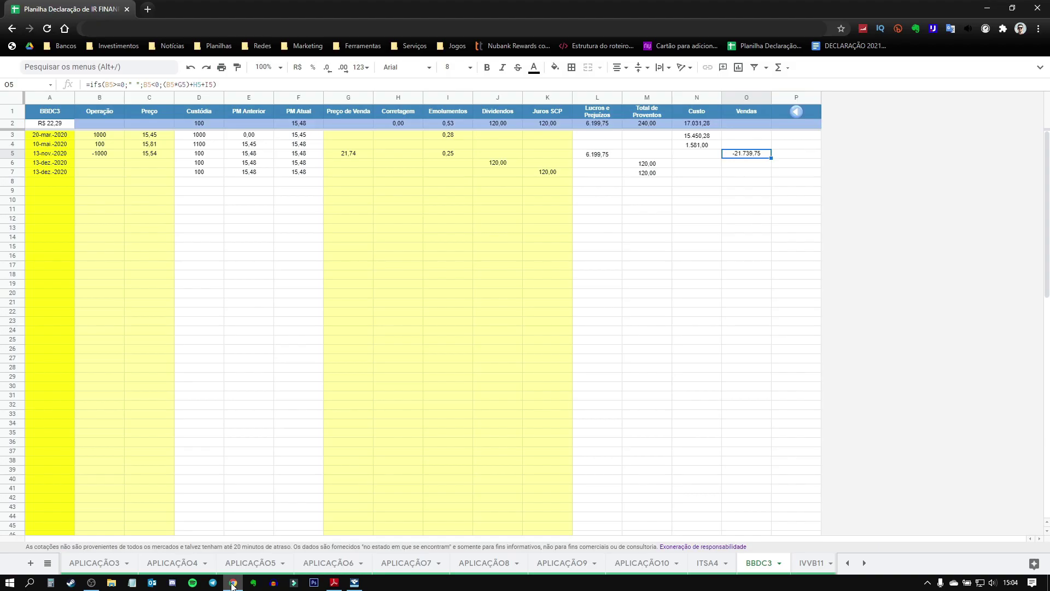
left_click(17, 154)
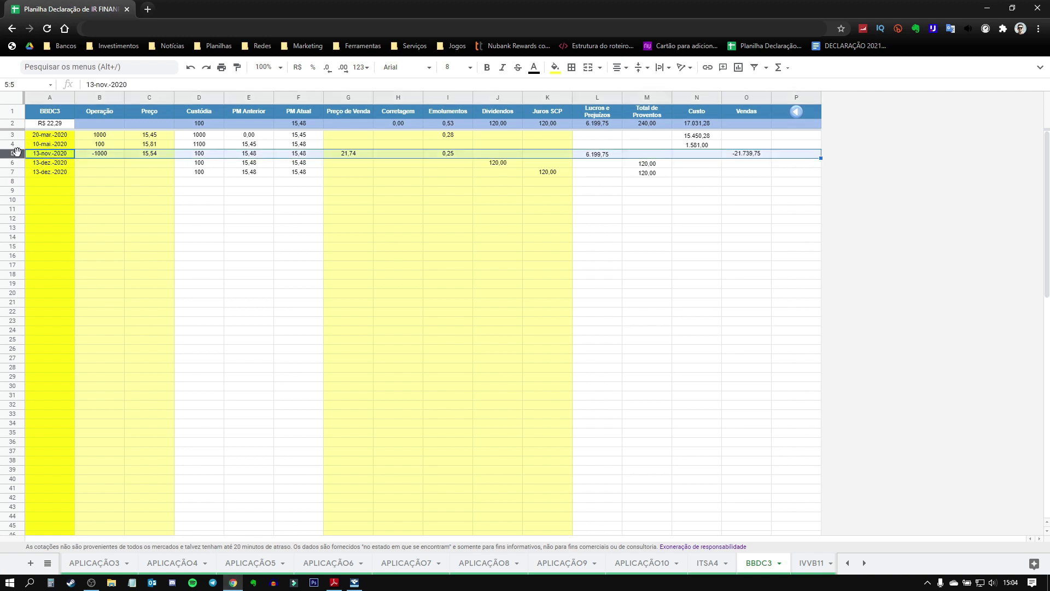
left_click(354, 583)
left_click(241, 359)
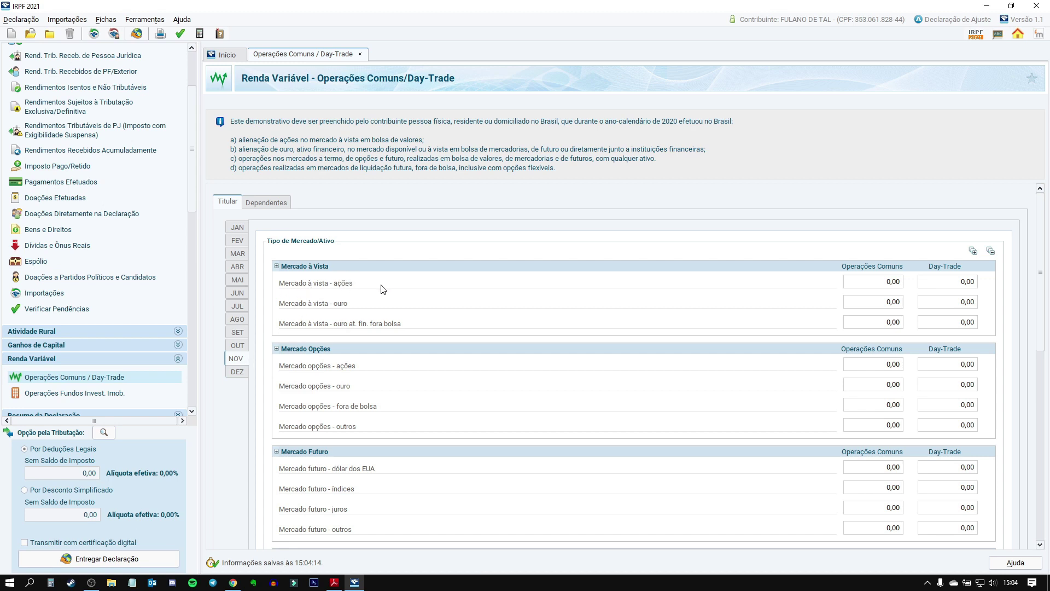
left_click(902, 283)
left_click(234, 583)
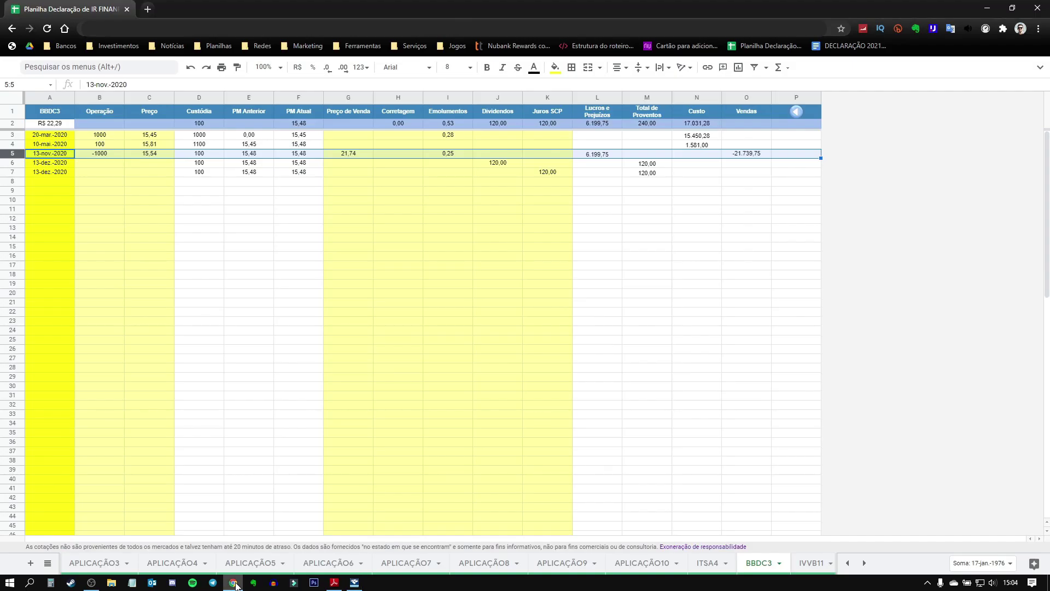
left_click(605, 154)
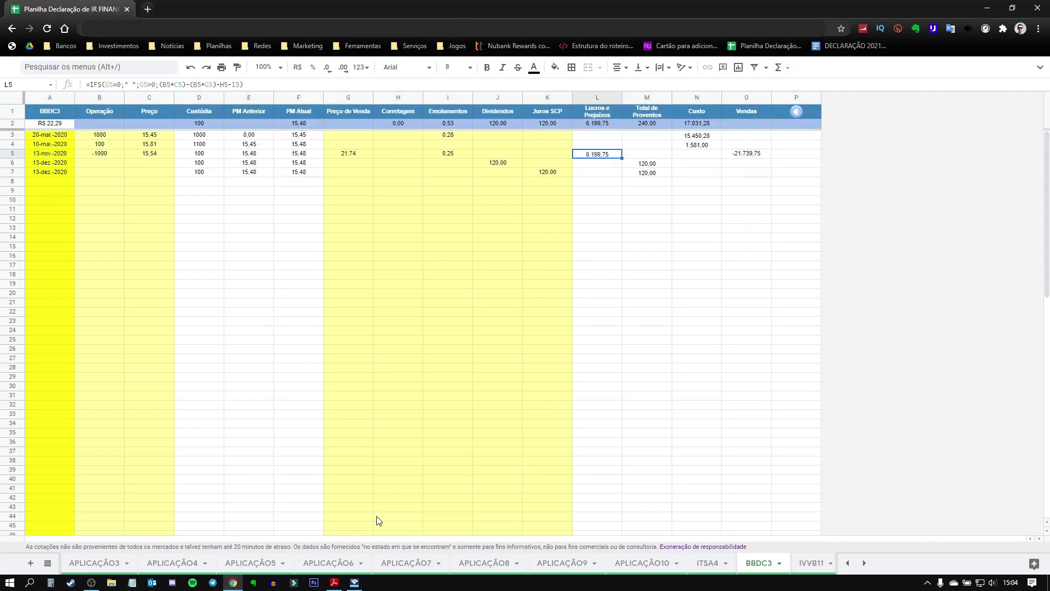
left_click(355, 583)
Step: Enter 6.199,75 as November's Operações Comuns profit for Mercado à vista - ações
type("6")
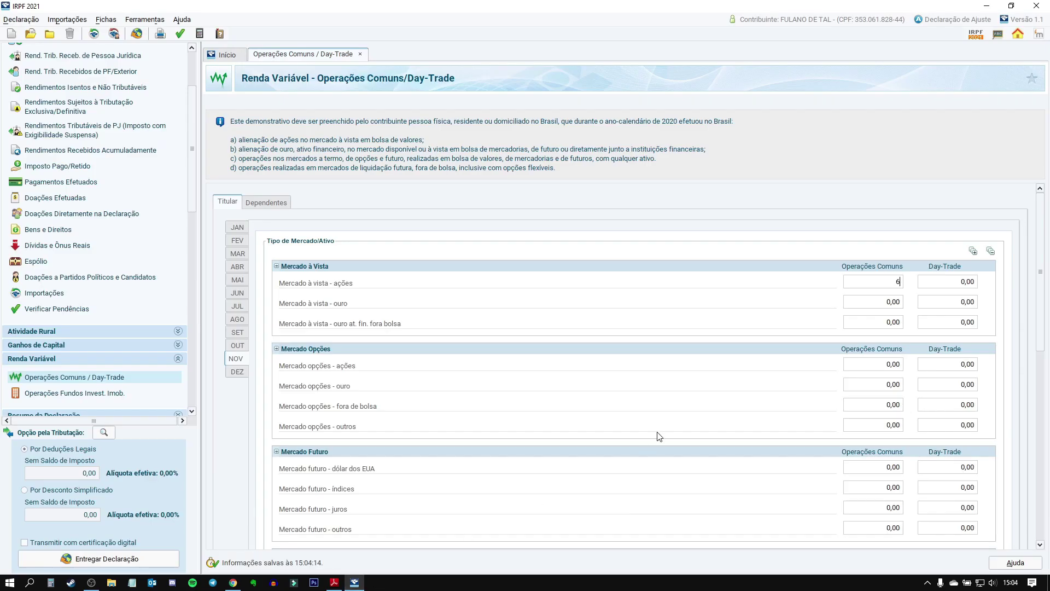
type(".199,75")
key("Tab")
Step: Calculate 6199,75 × 15 ÷ 100 = 929,9625 in Windows Calculator, then return to the declaration
left_click(51, 582)
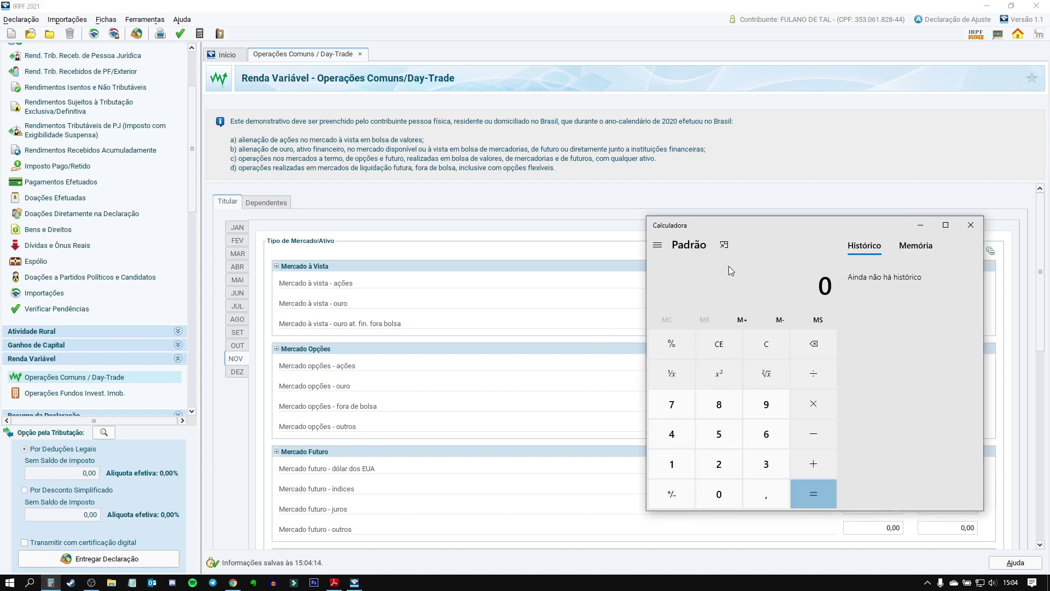
left_click_drag(714, 232, 499, 231)
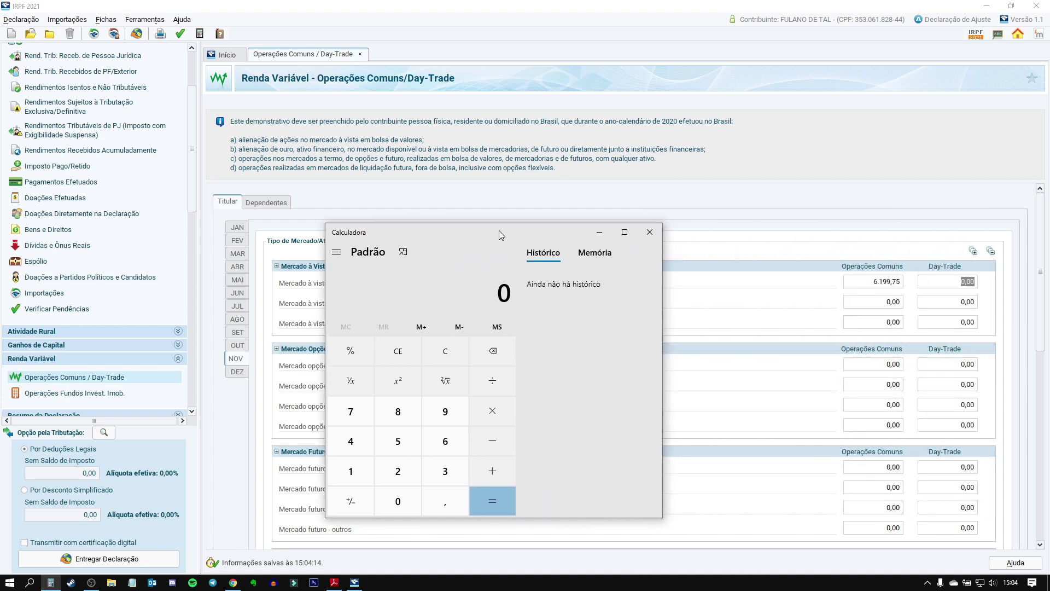
type("6199,75")
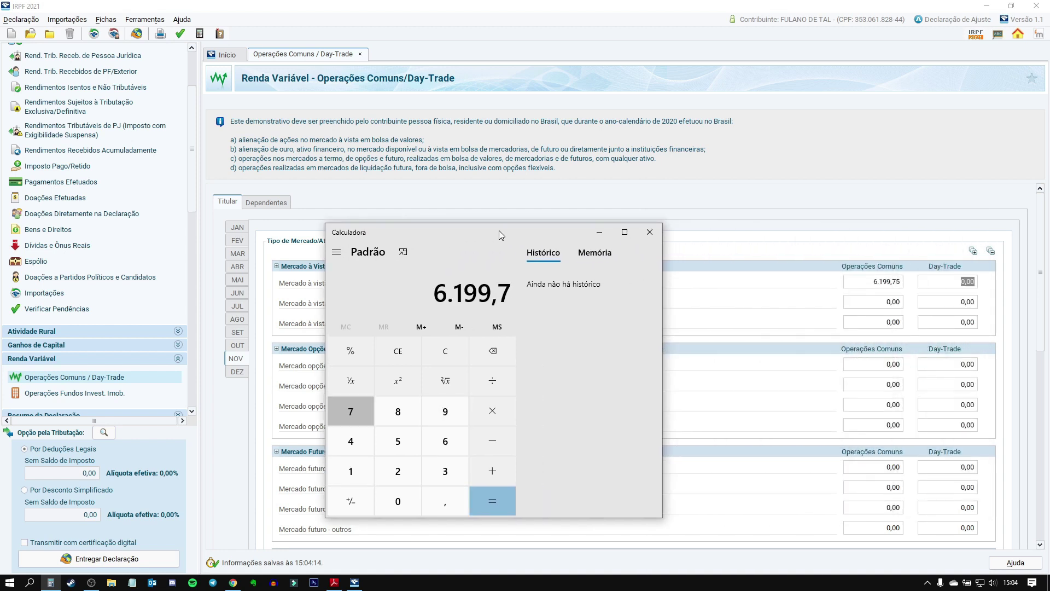
type("*15")
key("Return")
type("/100")
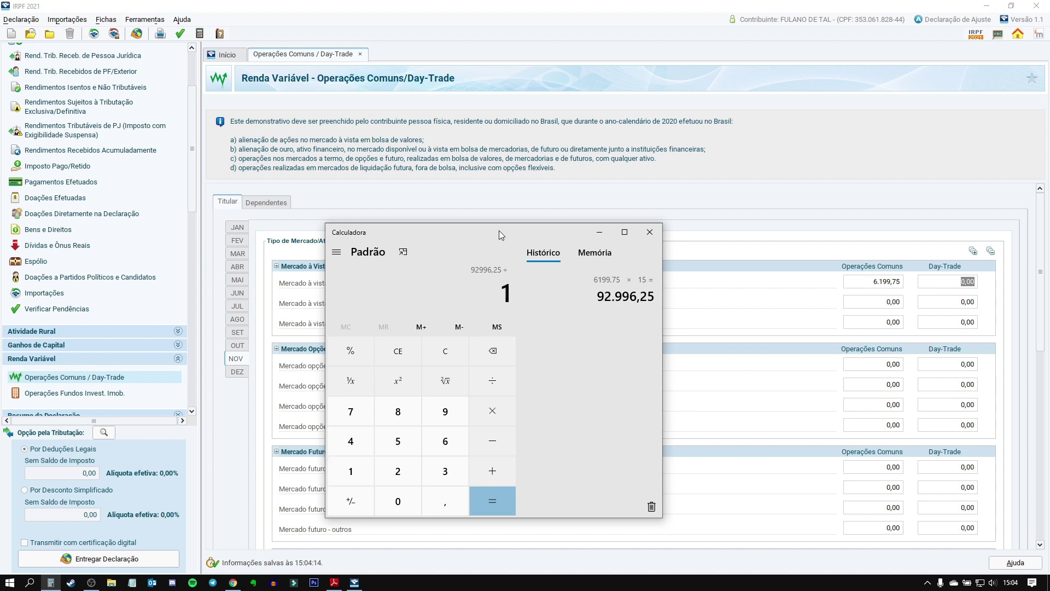
key("Return")
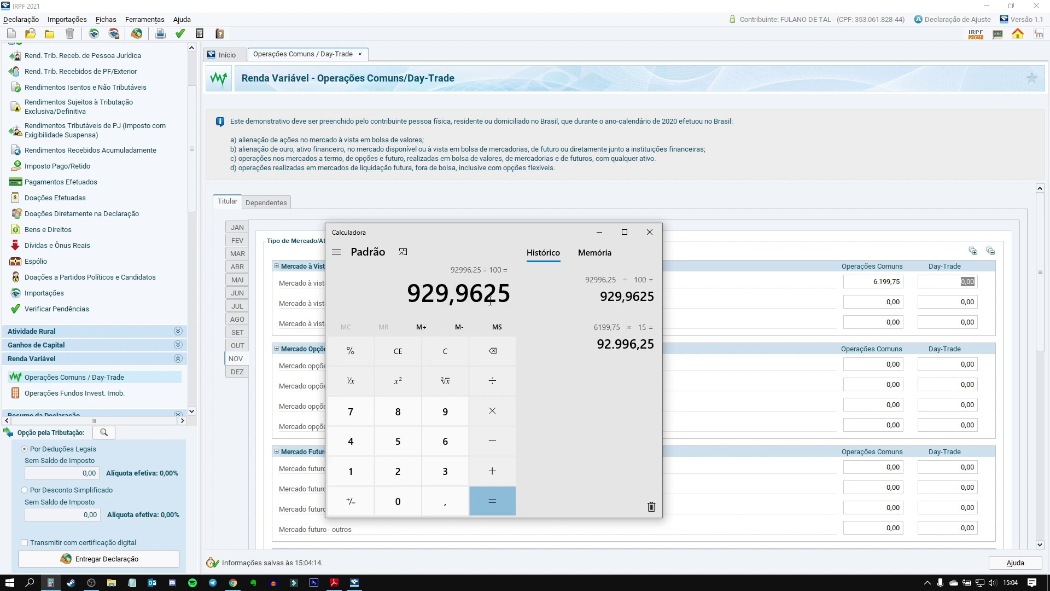
left_click_drag(408, 298, 485, 299)
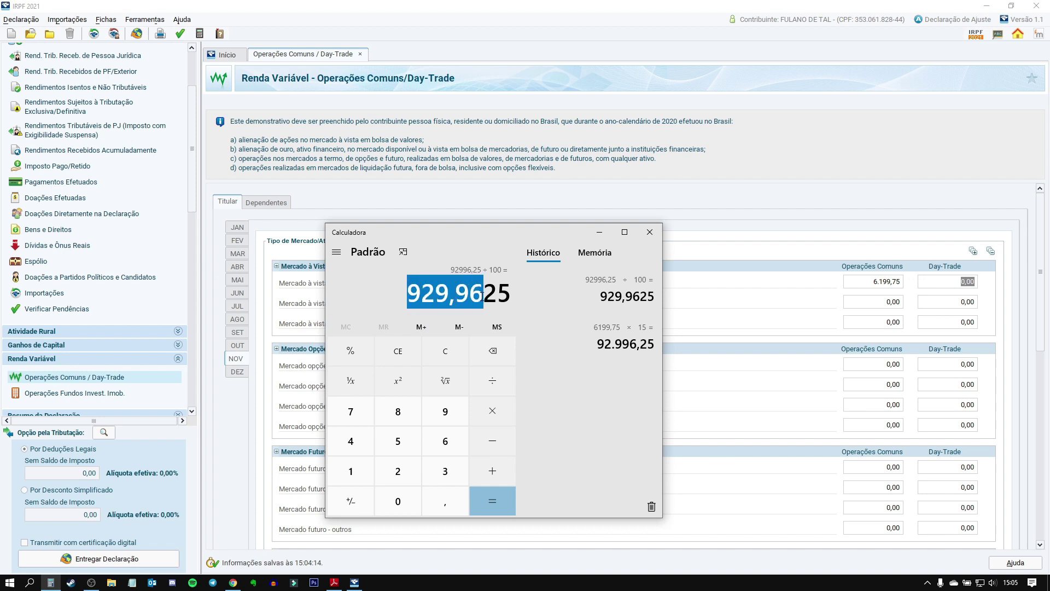
left_click(907, 216)
left_click_drag(1041, 268, 1042, 437)
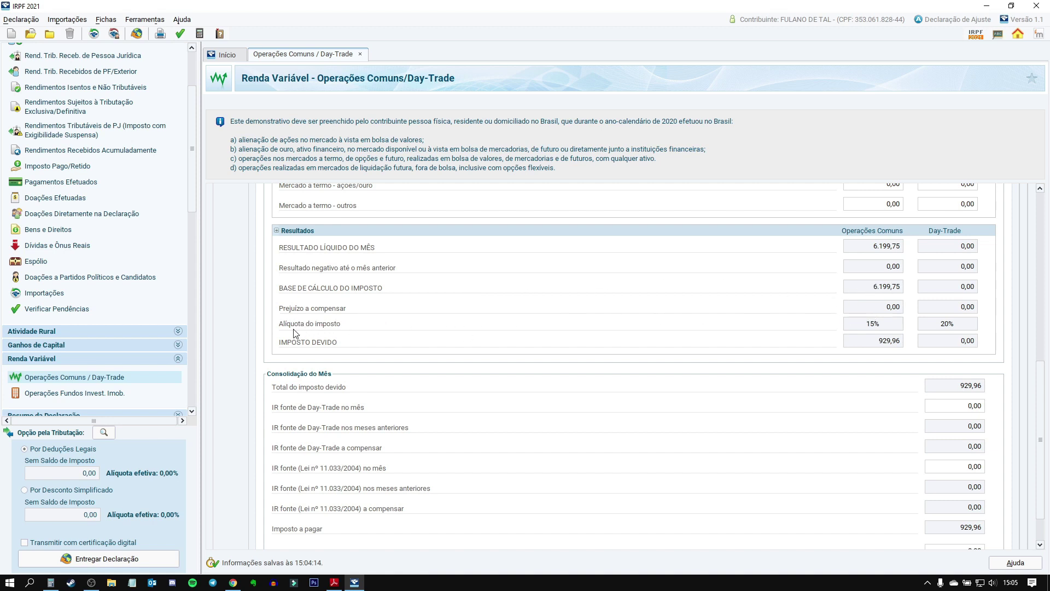
Step: Check the 15% tax due, then enter 929,96 as November's Imposto pago in Consolidação do Mês
left_click_drag(866, 323, 875, 344)
left_click(50, 582)
left_click(222, 552)
scroll(788, 344, "down", 2)
scroll(770, 363, "down", 3)
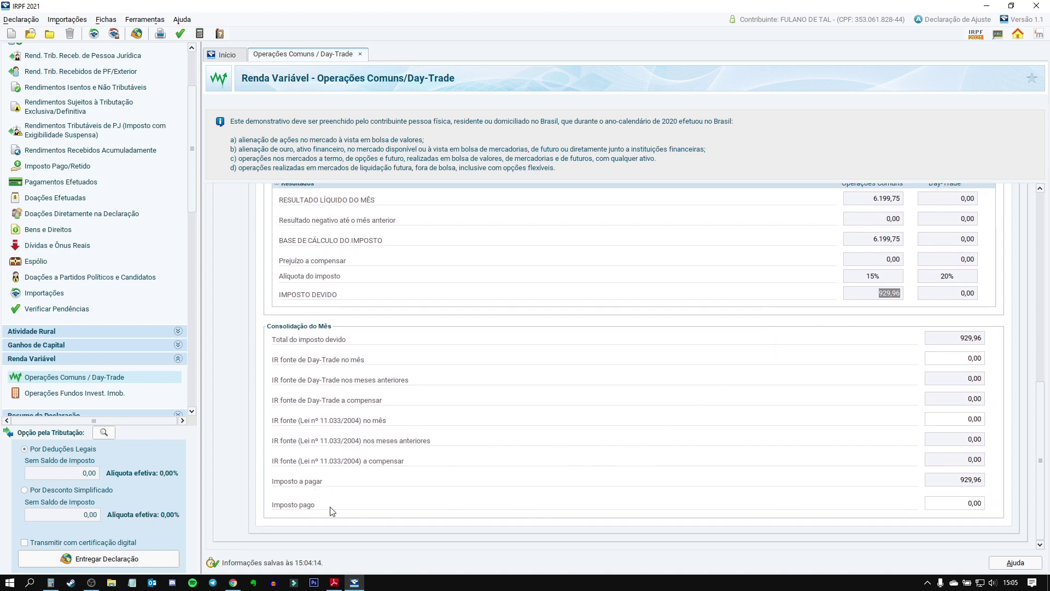
left_click(958, 505)
type("929,96")
key("Tab")
scroll(614, 485, "up", 1)
scroll(613, 486, "up", 5)
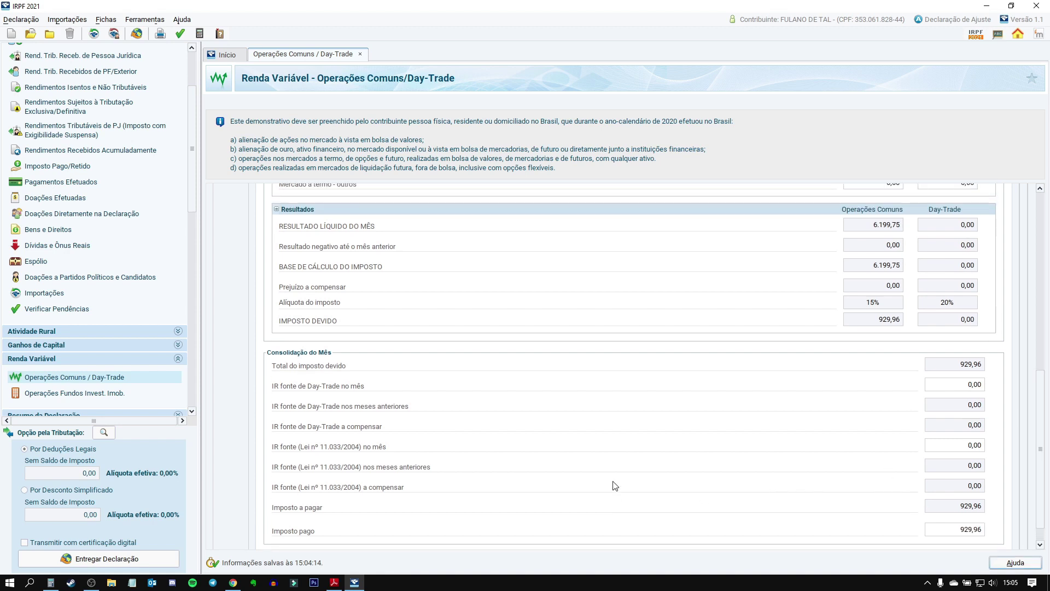
Step: Inspect October's Day-Trade fields and tax paid value
left_click_drag(1044, 377, 1045, 219)
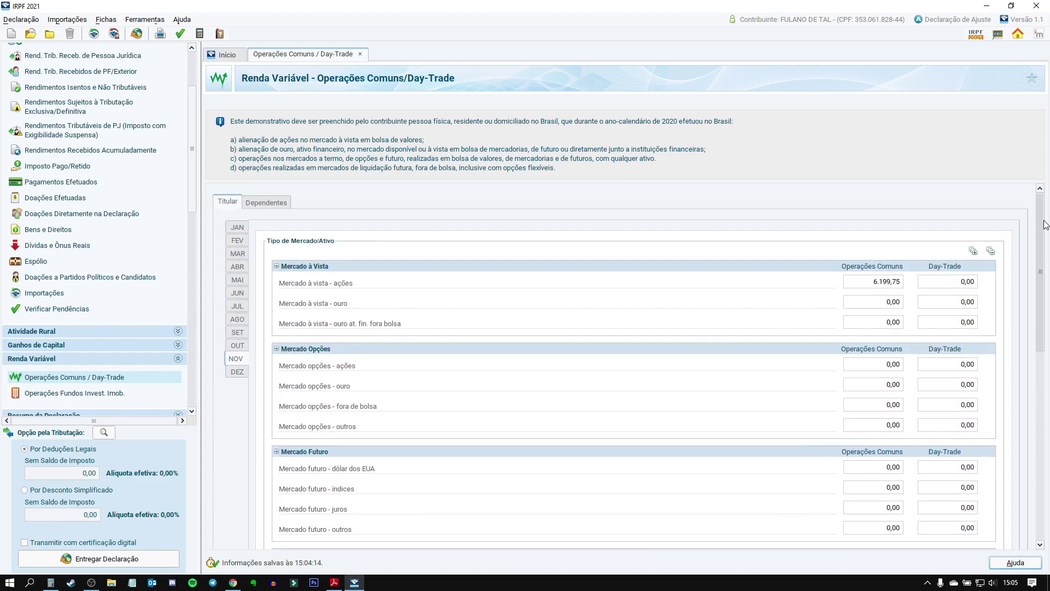
left_click(240, 347)
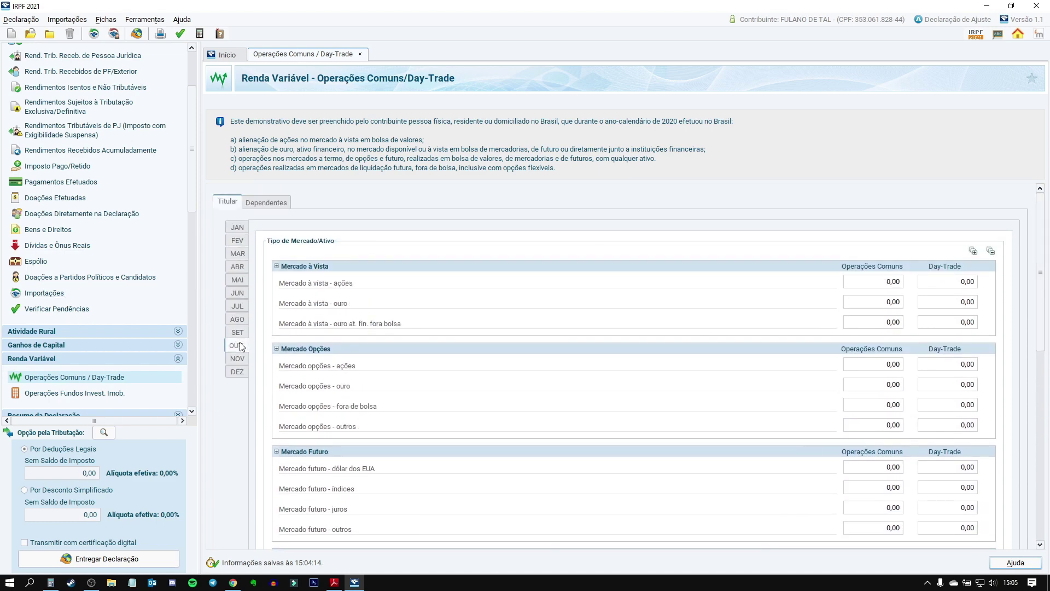
left_click(955, 282)
left_click(963, 302)
left_click(960, 282)
scroll(903, 383, "down", 1)
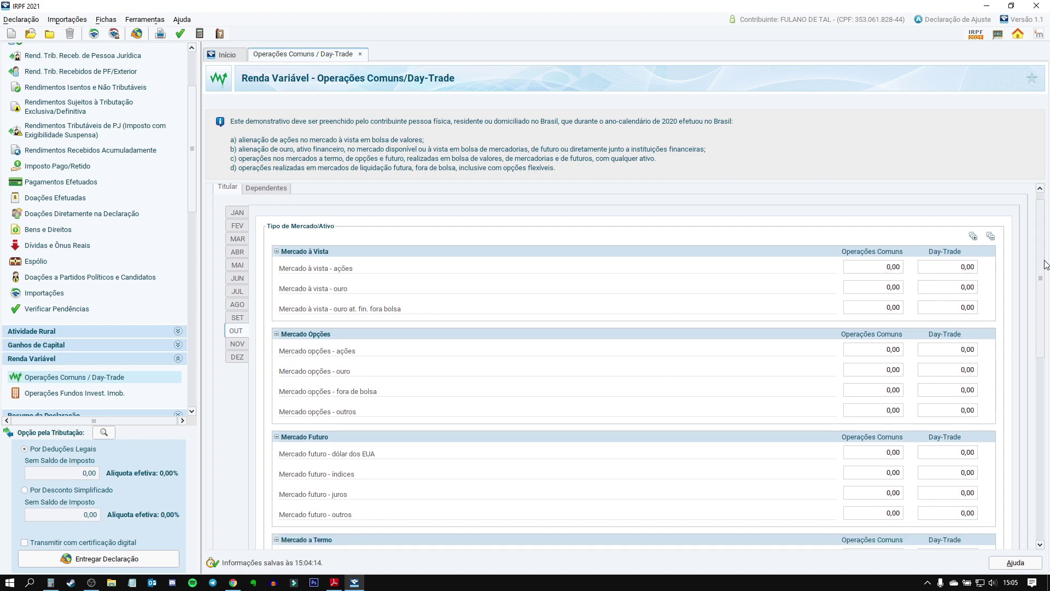
left_click_drag(1046, 263, 1048, 479)
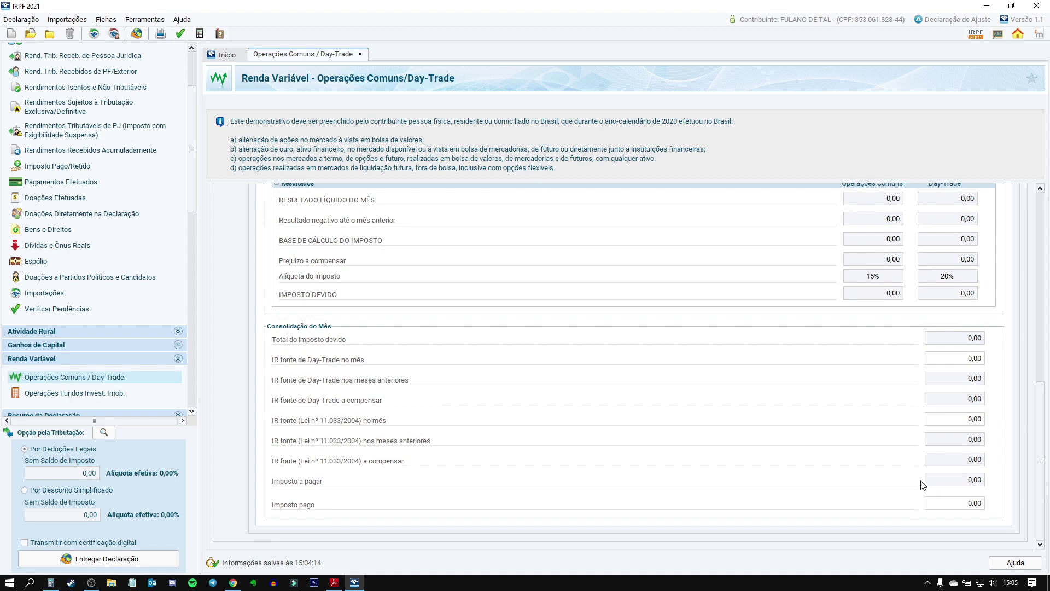
left_click(967, 506)
left_click_drag(1048, 465, 1026, 252)
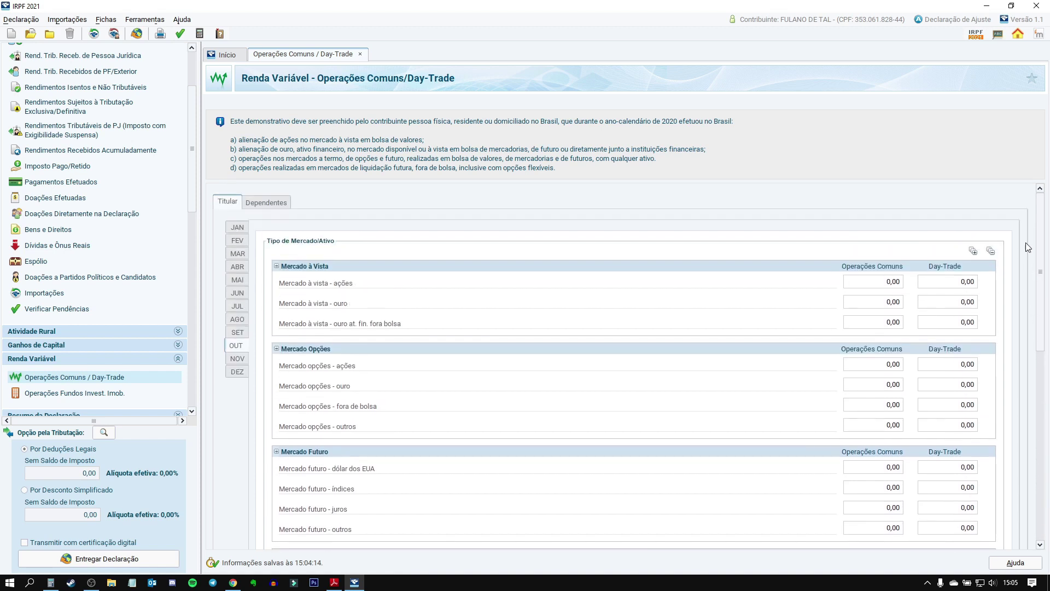
Step: Step through the months from January to December, including December's -26,08 loss, then return to January
left_click(244, 227)
left_click(240, 241)
left_click(239, 255)
left_click(239, 281)
left_click(238, 294)
left_click(238, 306)
left_click(237, 320)
left_click(236, 335)
left_click(237, 360)
left_click(244, 372)
left_click(236, 232)
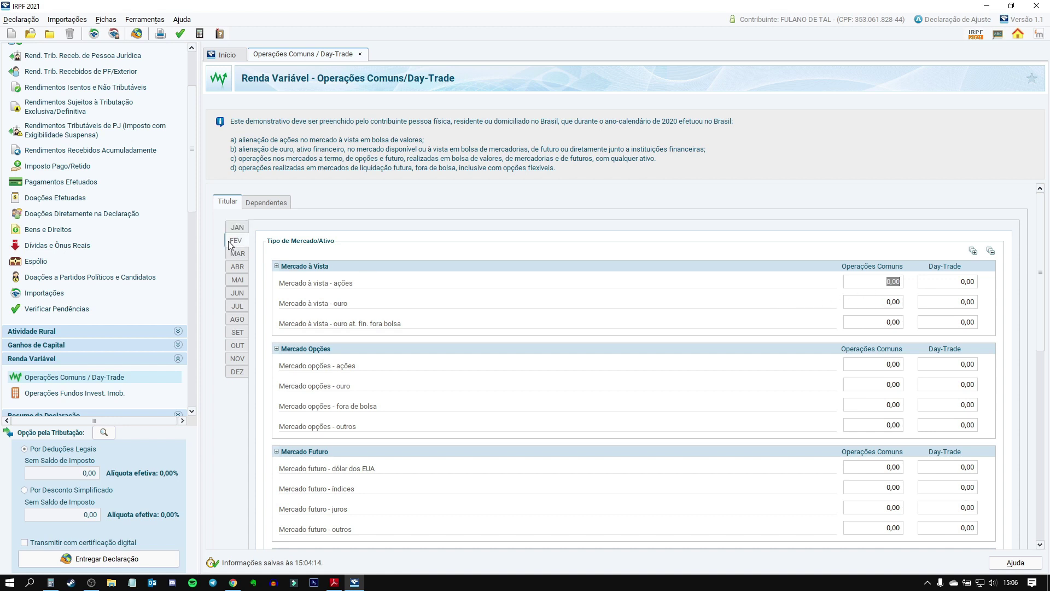
left_click(234, 229)
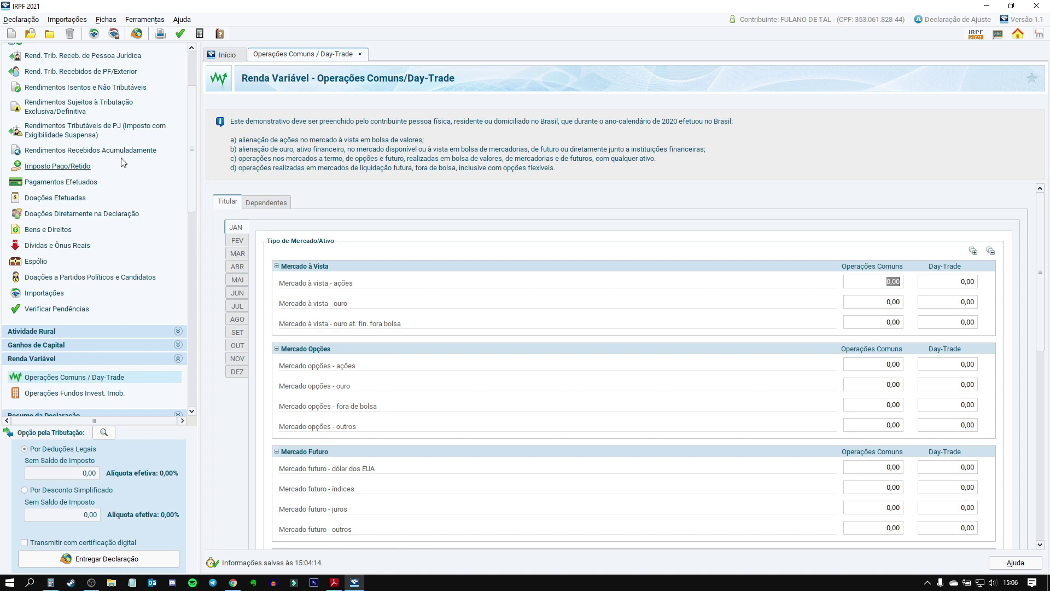
Step: Review the 1.239,75 code 20 exempt stock gain, then open the seven-asset Bens e Direitos list
left_click(51, 89)
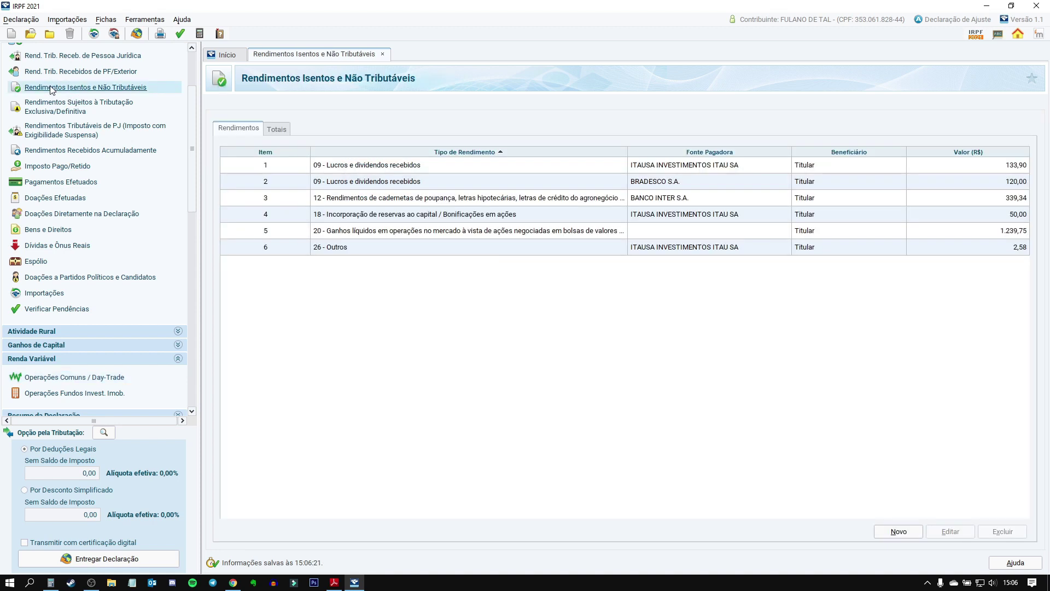
left_click(331, 235)
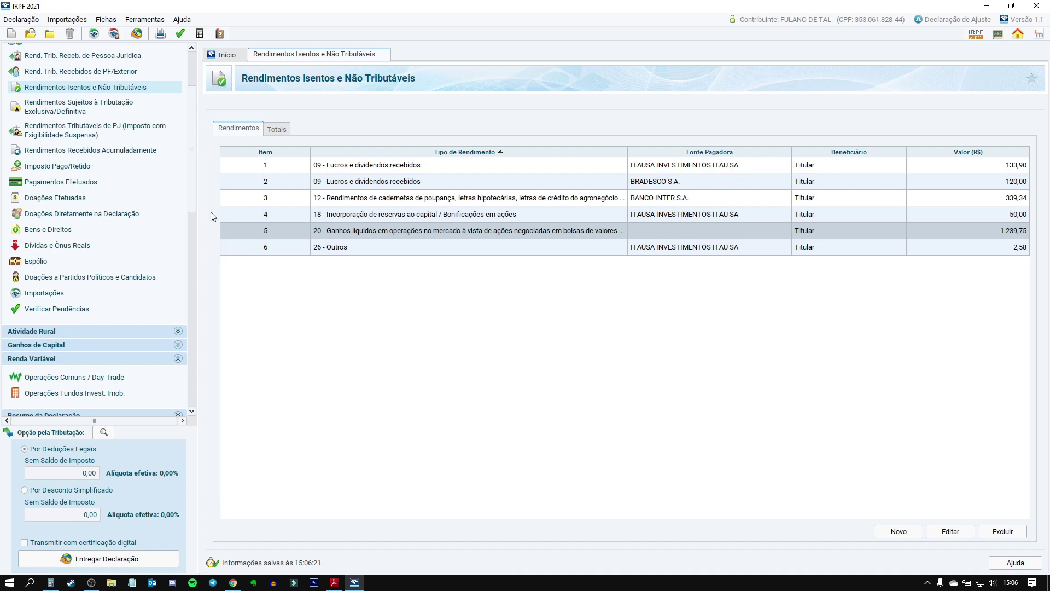
scroll(113, 144, "up", 3)
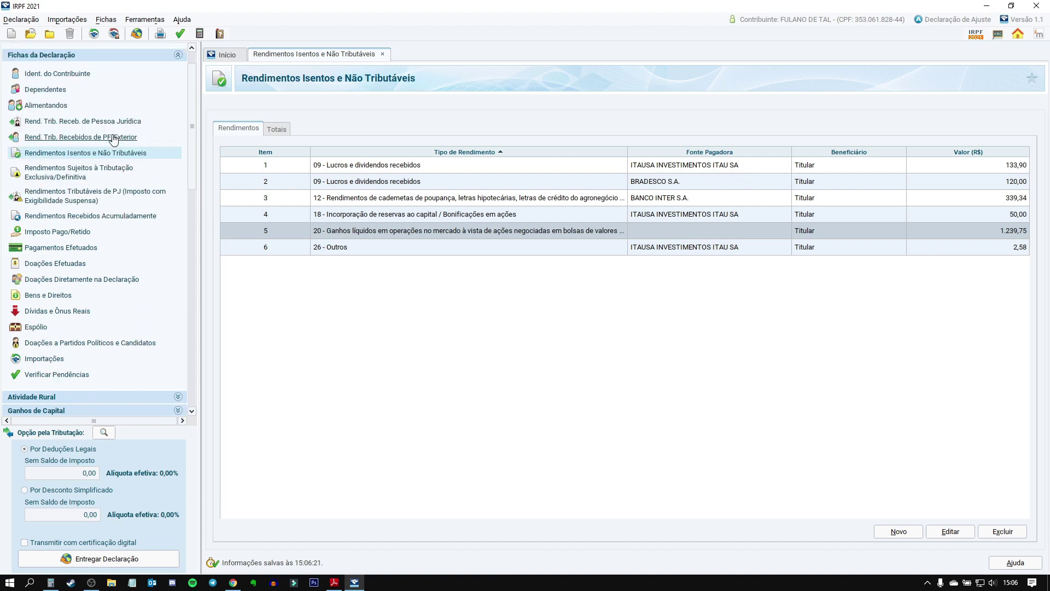
left_click(48, 296)
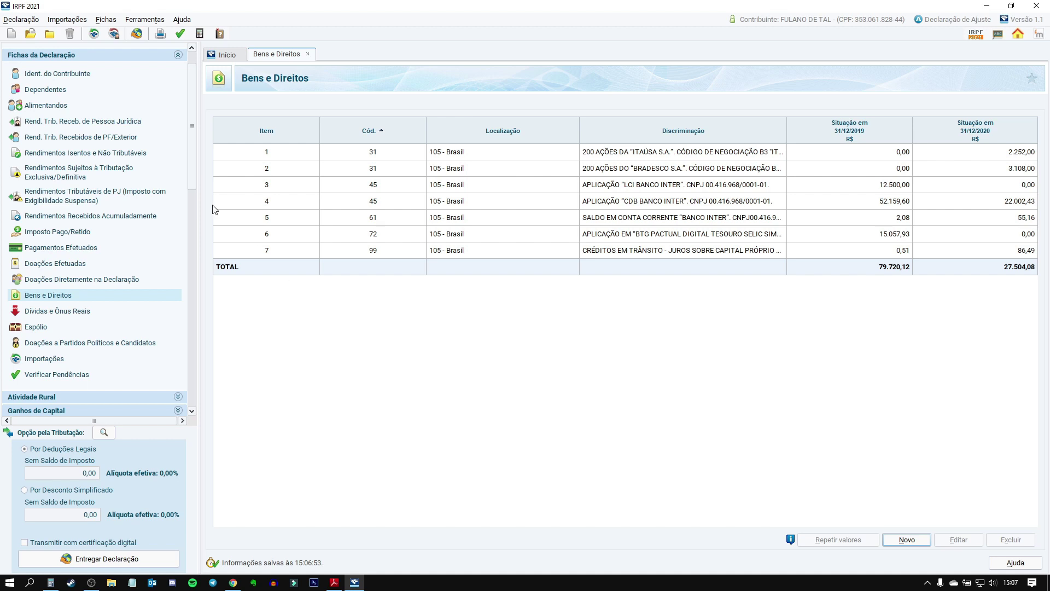
Step: Review the exclusively taxed income list, then the six exempt incomes including the 1.239,75 code-20 gain
left_click(45, 171)
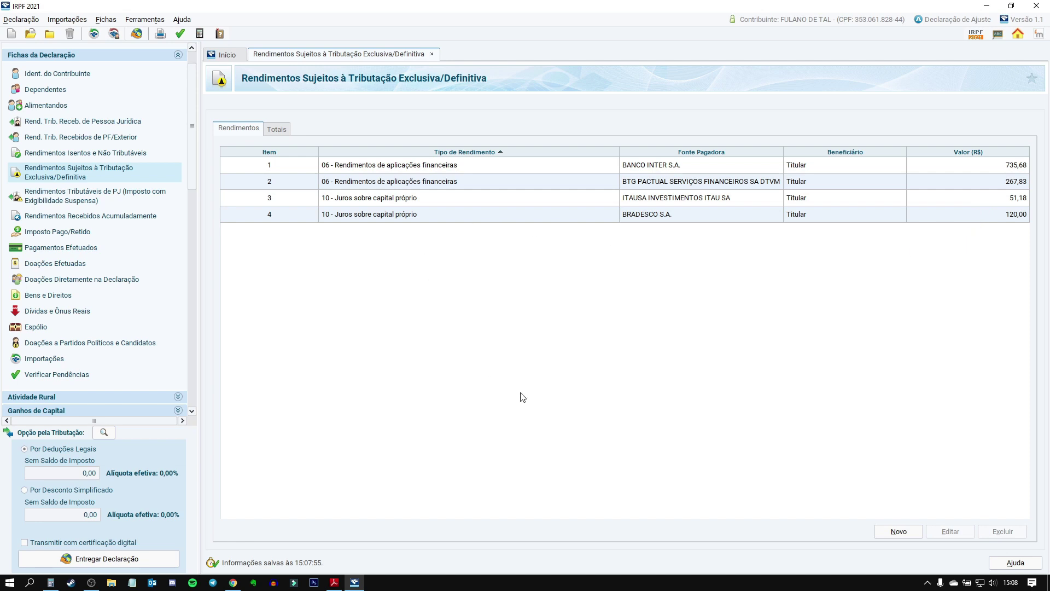
left_click(52, 157)
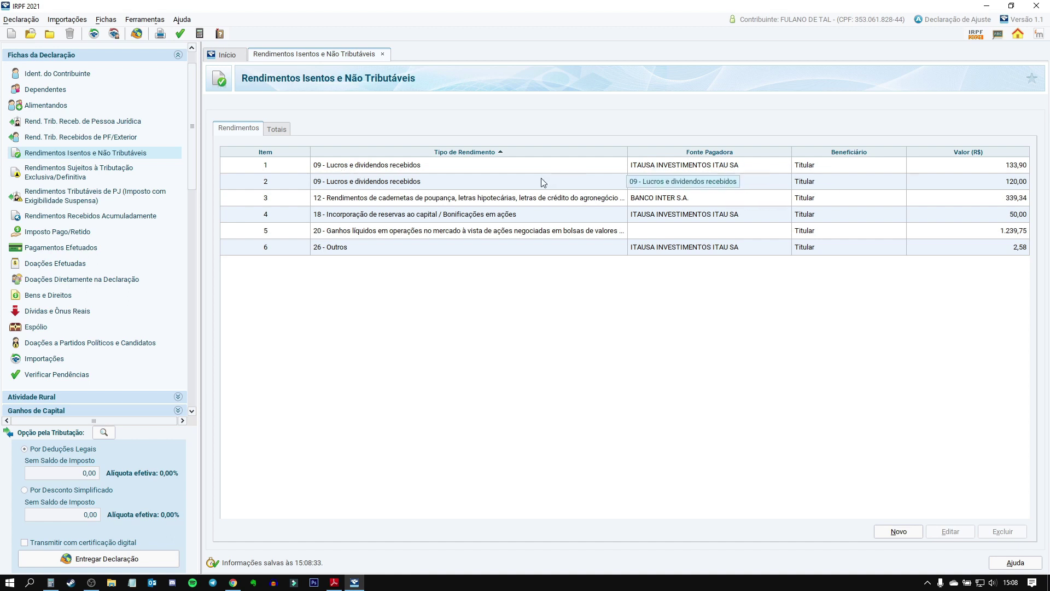
scroll(122, 281, "down", 5)
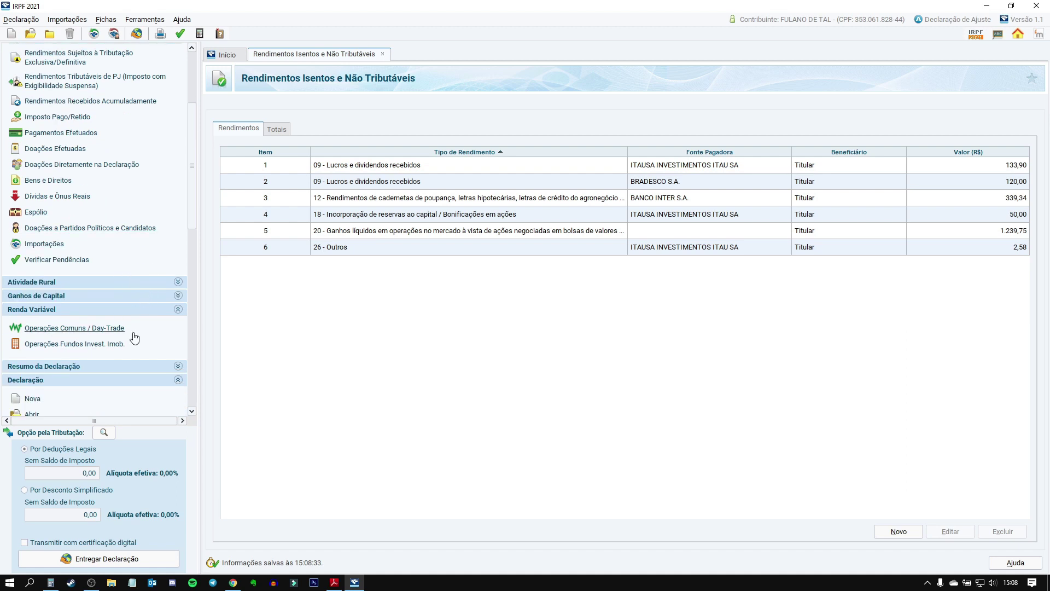
left_click(82, 329)
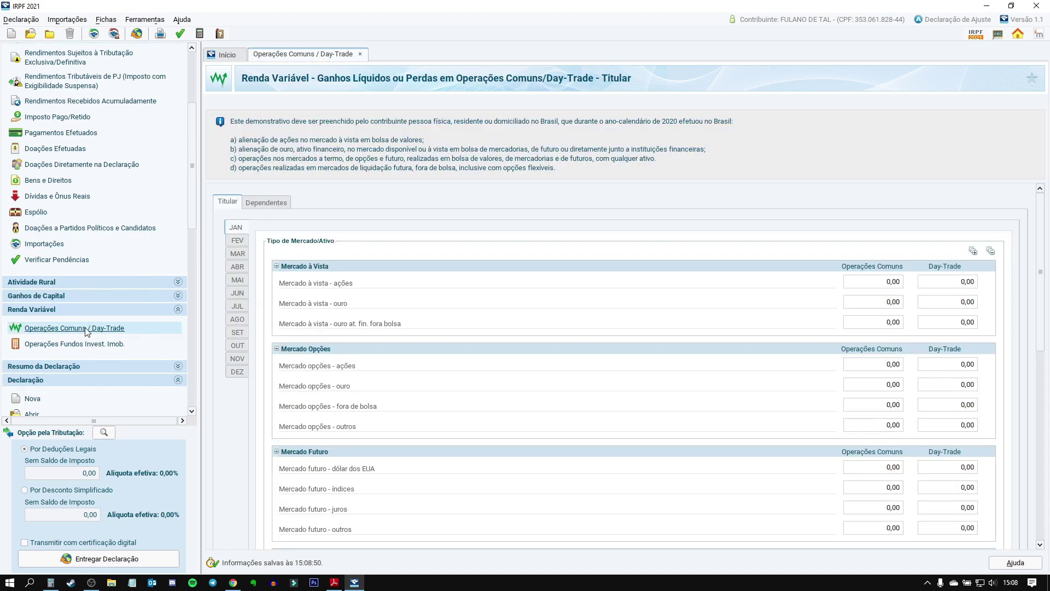
left_click(335, 583)
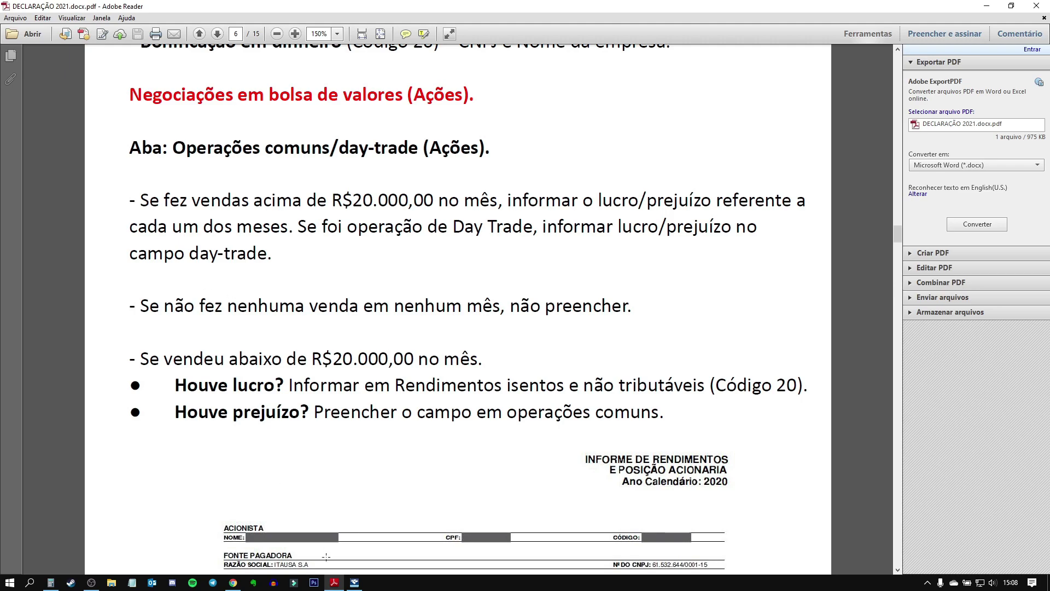
left_click(355, 583)
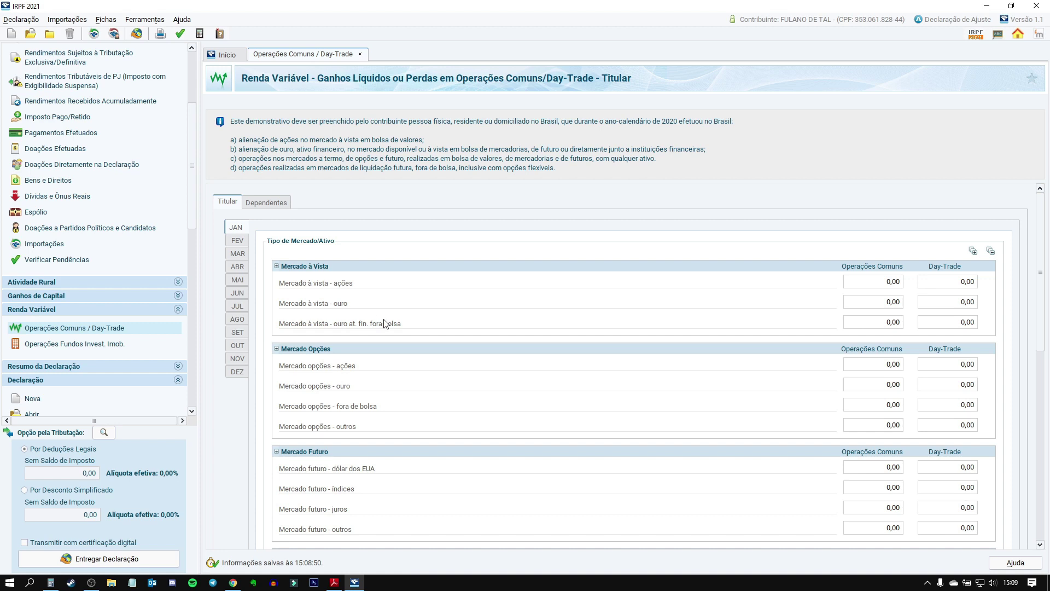
left_click(881, 283)
type("5000")
key("Tab")
left_click_drag(1045, 264, 1045, 484)
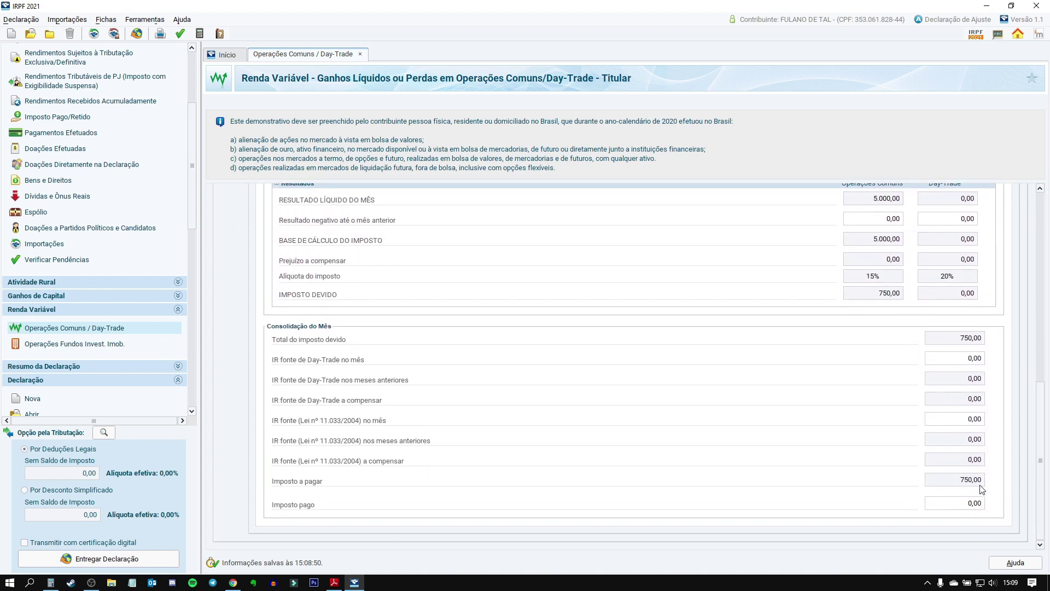
left_click(982, 504)
type("750")
key("Tab")
key("shift+Tab")
key("BackSpace")
left_click_drag(1041, 499, 1034, 308)
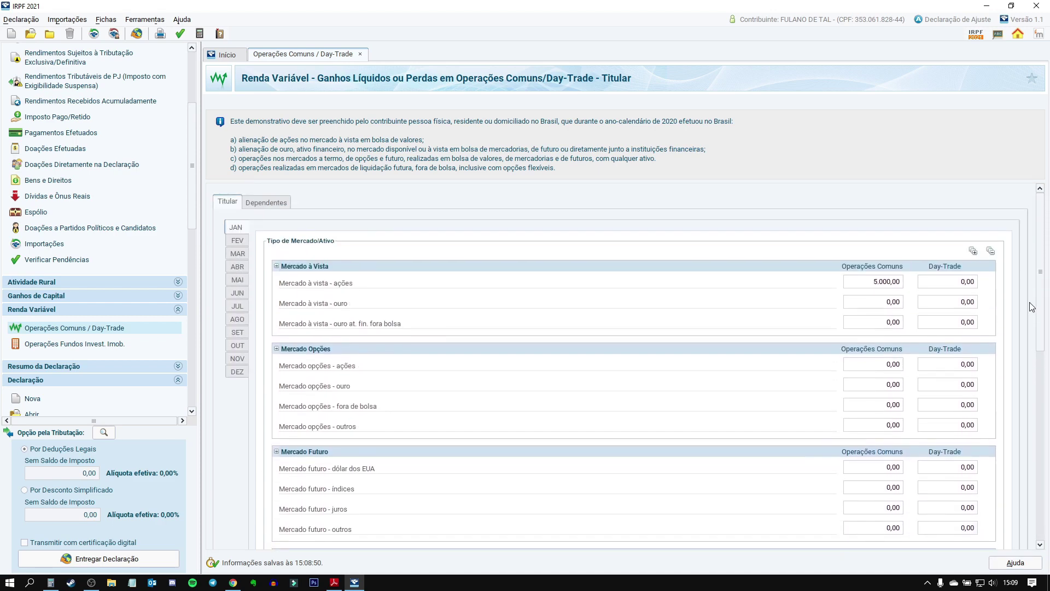
left_click(885, 289)
type("000")
key("Tab")
left_click(239, 241)
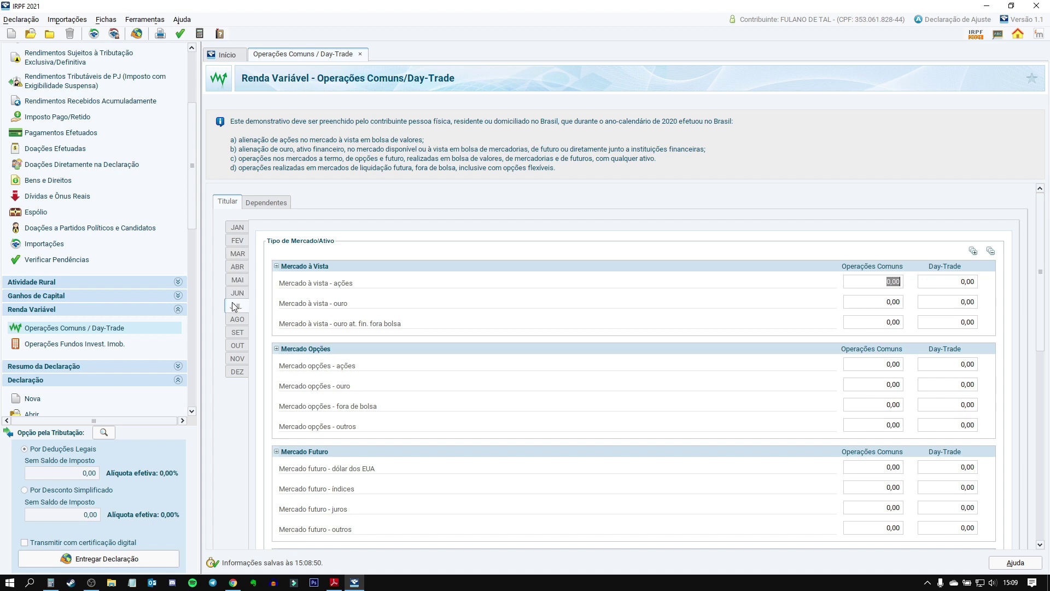
left_click(238, 241)
Step: Go back to January, then open Rendimentos Isentos e Não Tributáveis showing the 1.239,75 code-20 gain
left_click(240, 229)
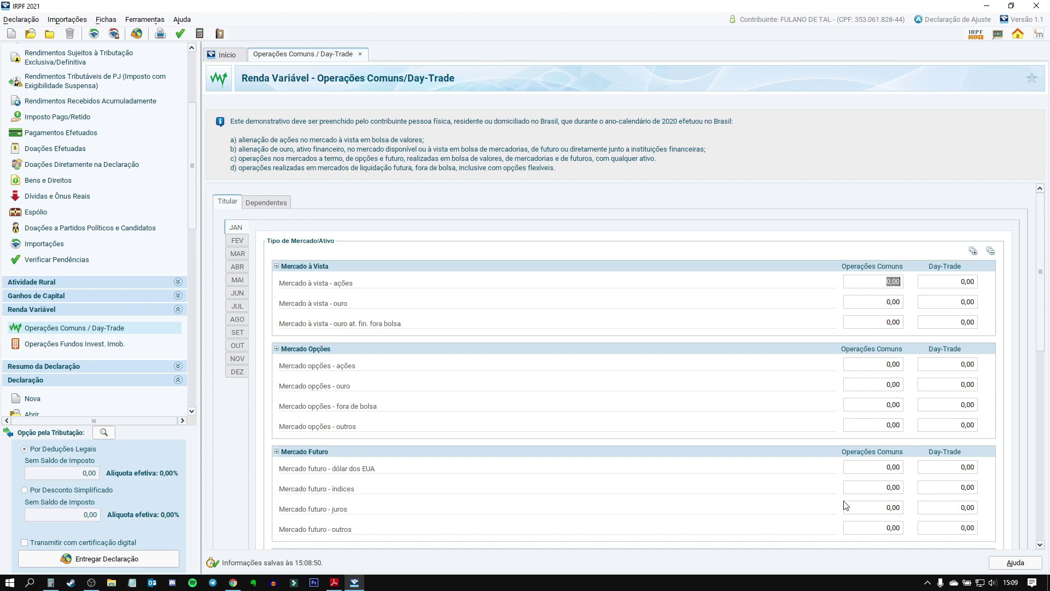
scroll(96, 233, "up", 3)
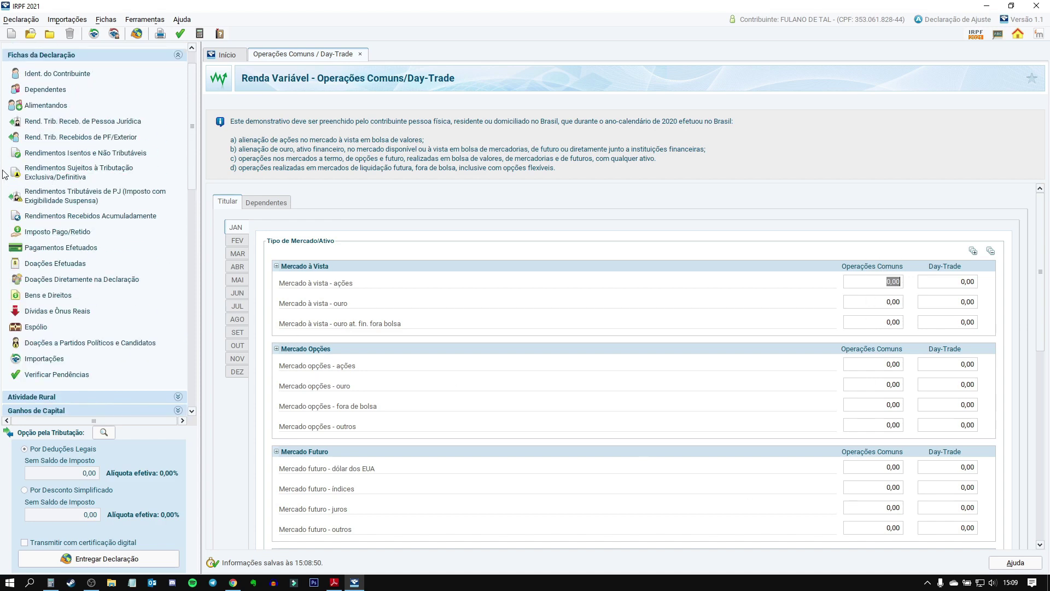
left_click(85, 155)
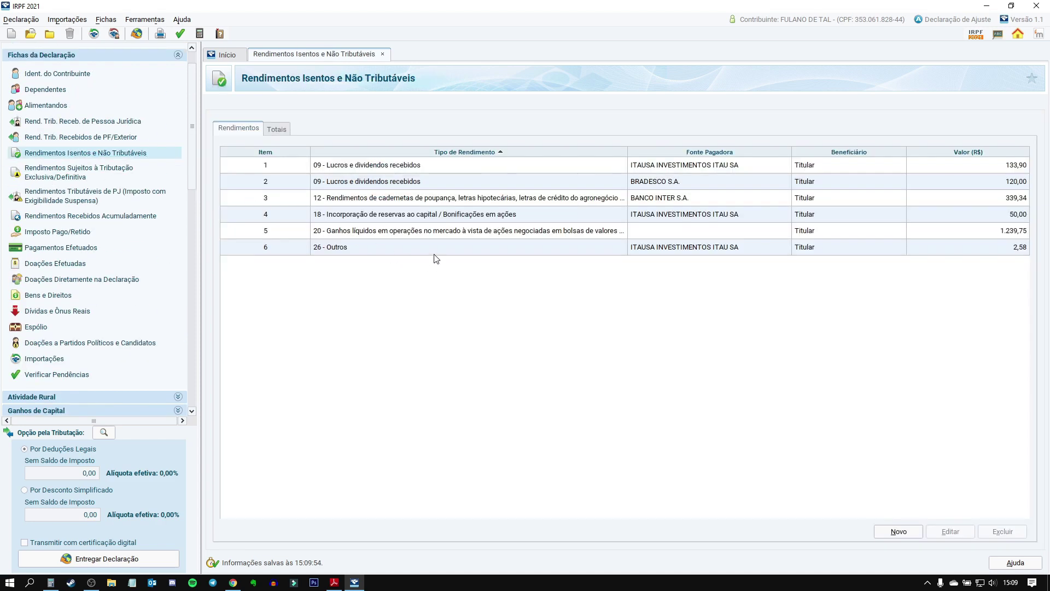